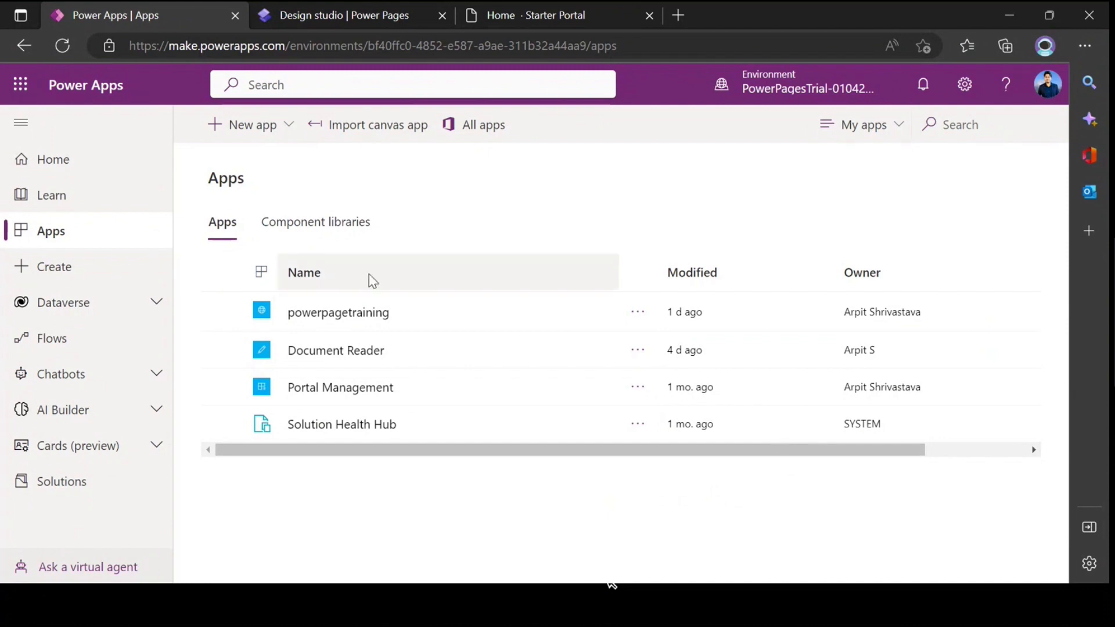
Switch to the Power Pages design studio and open Portal Management from the Power Guide header component on the Publish Event page
left_click(351, 18)
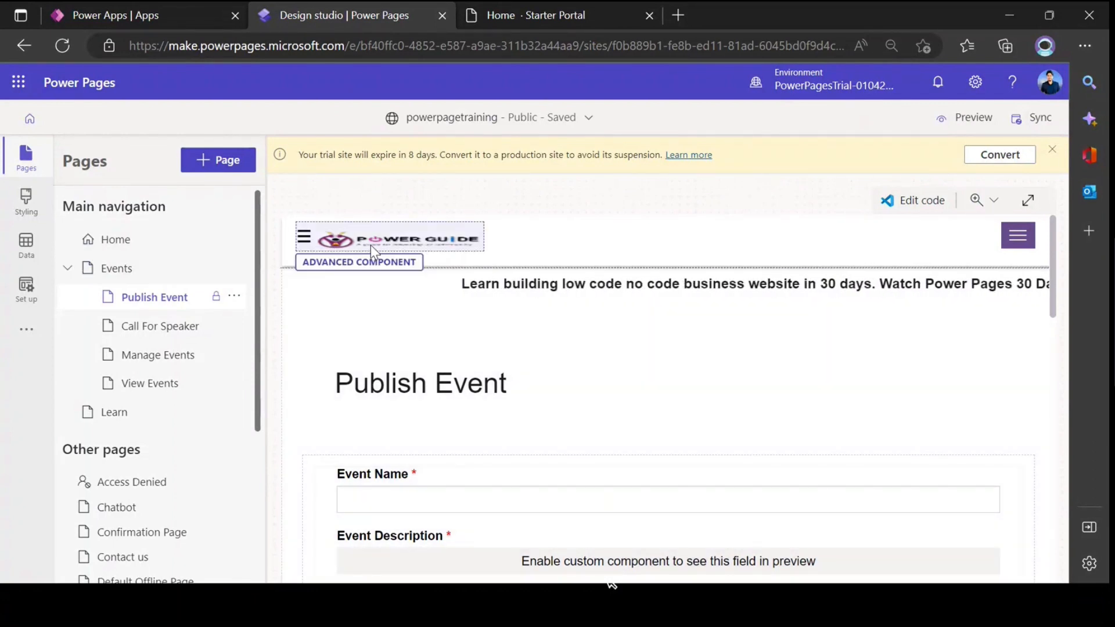
left_click(370, 246)
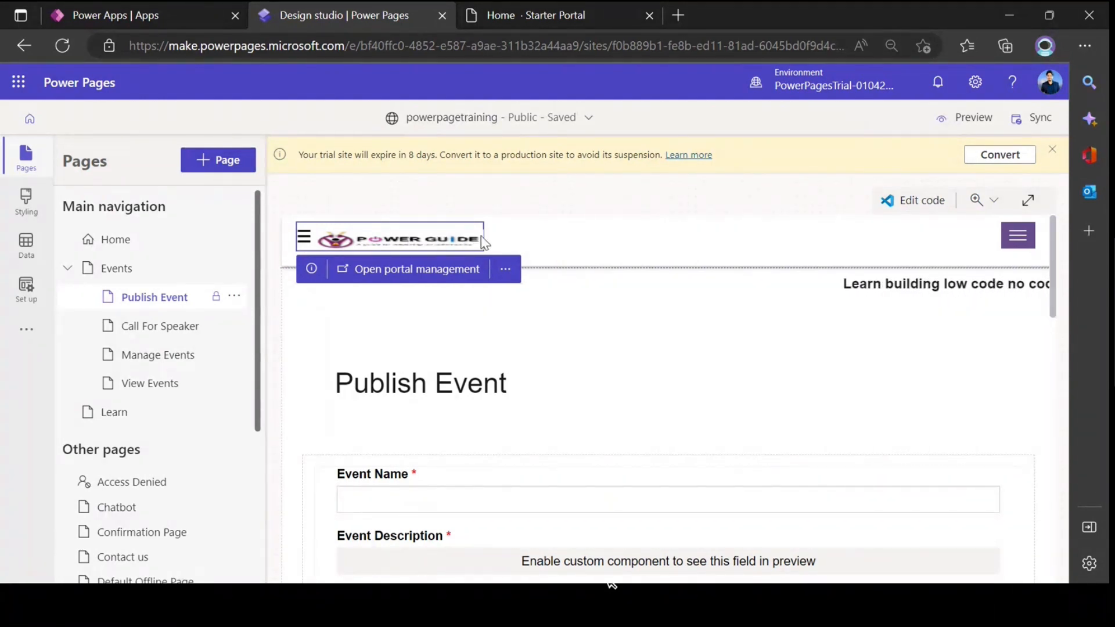
left_click(392, 274)
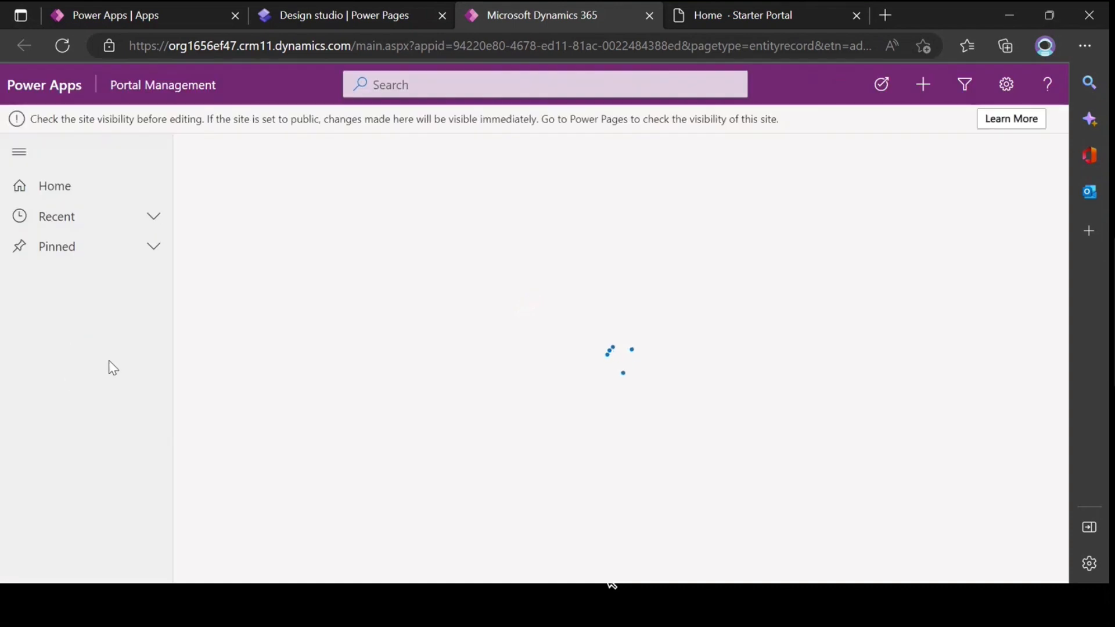
Filter the portal's content snippets by "mobile" and open the Mobile Header snippet
scroll(84, 408, "down", 1)
scroll(84, 408, "down", 4)
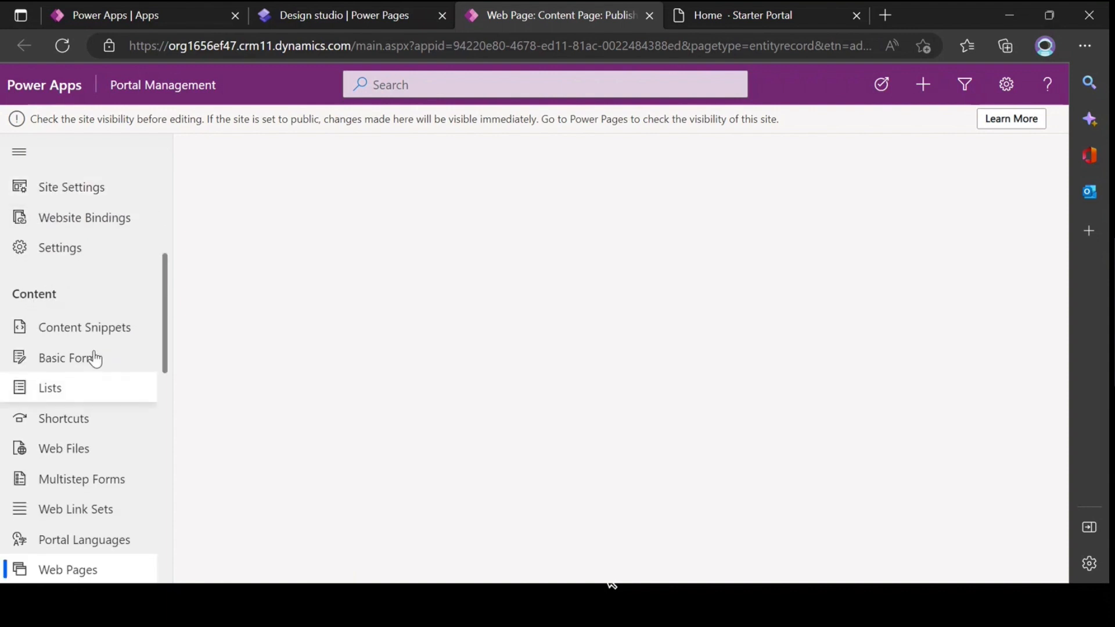
left_click(84, 327)
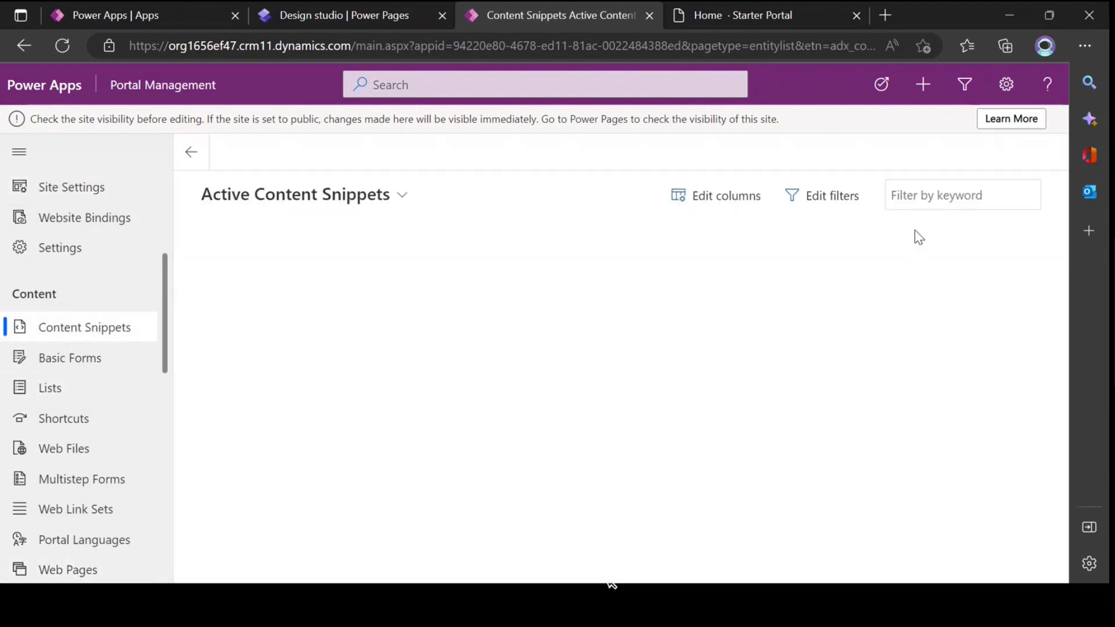
left_click(955, 199)
type("m")
key("Return")
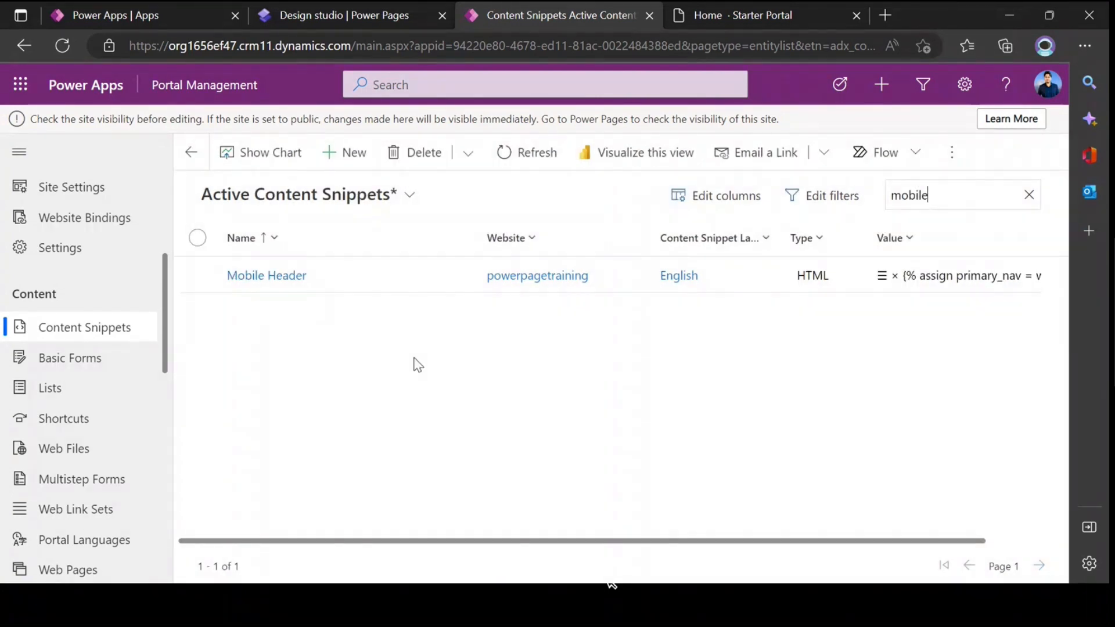
left_click(270, 276)
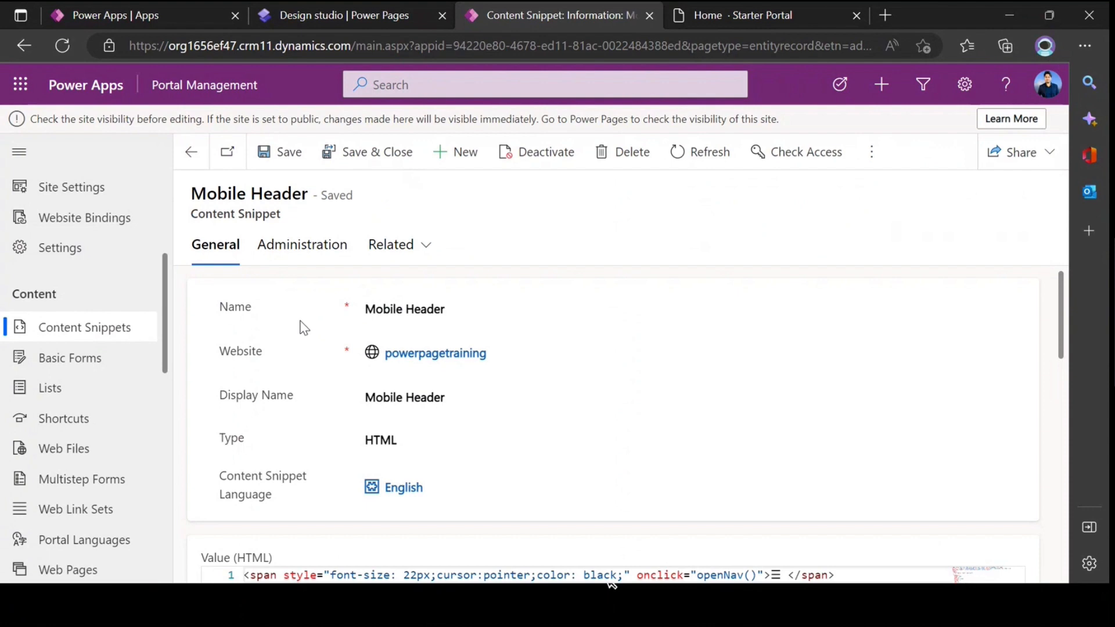
Examine the Mobile Header snippet's HTML value, focusing on the menu span, logo link and viewport lines
left_click_drag(463, 311, 319, 319)
scroll(319, 325, "down", 8)
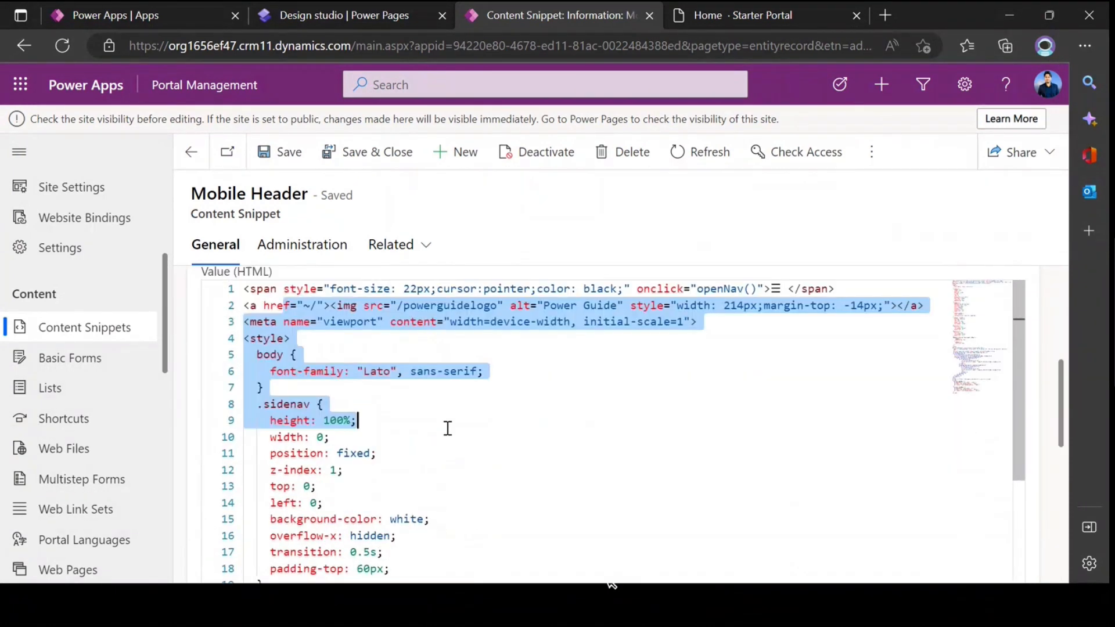
left_click_drag(448, 437, 452, 421)
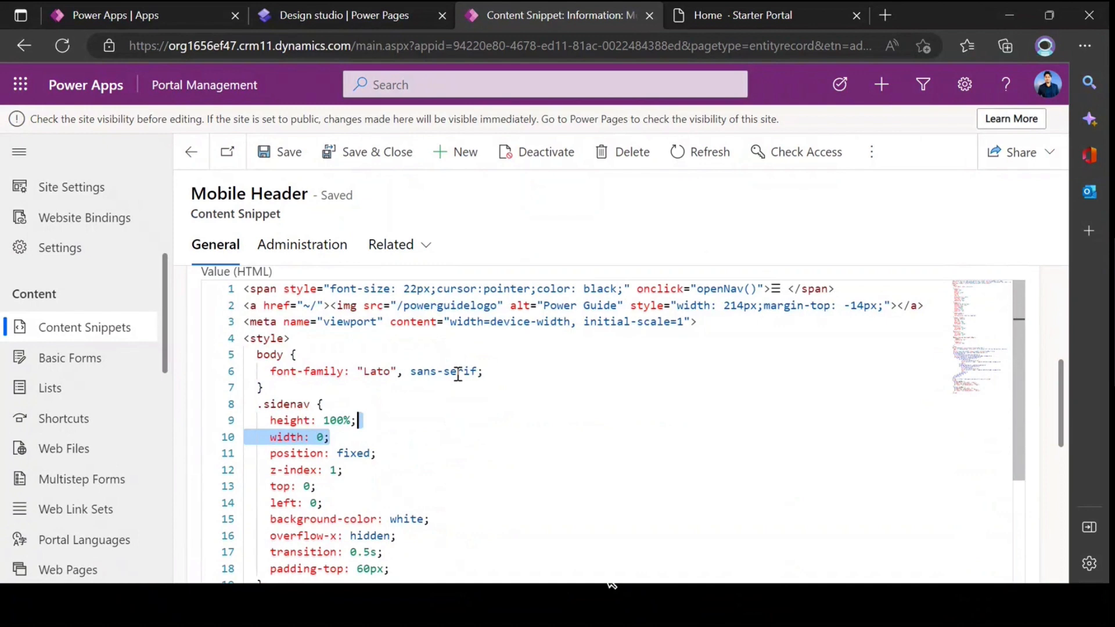
left_click(391, 343)
left_click_drag(397, 306, 499, 307)
left_click(654, 321)
left_click_drag(699, 321, 249, 288)
left_click(291, 322)
left_click_drag(697, 322, 244, 288)
left_click(358, 305)
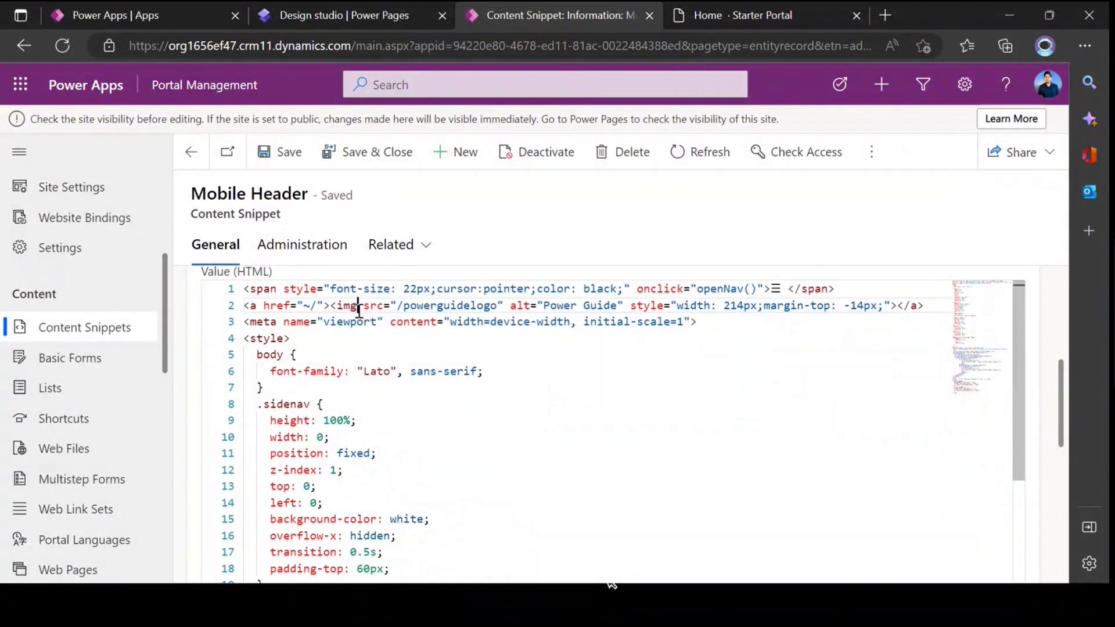
left_click(336, 385)
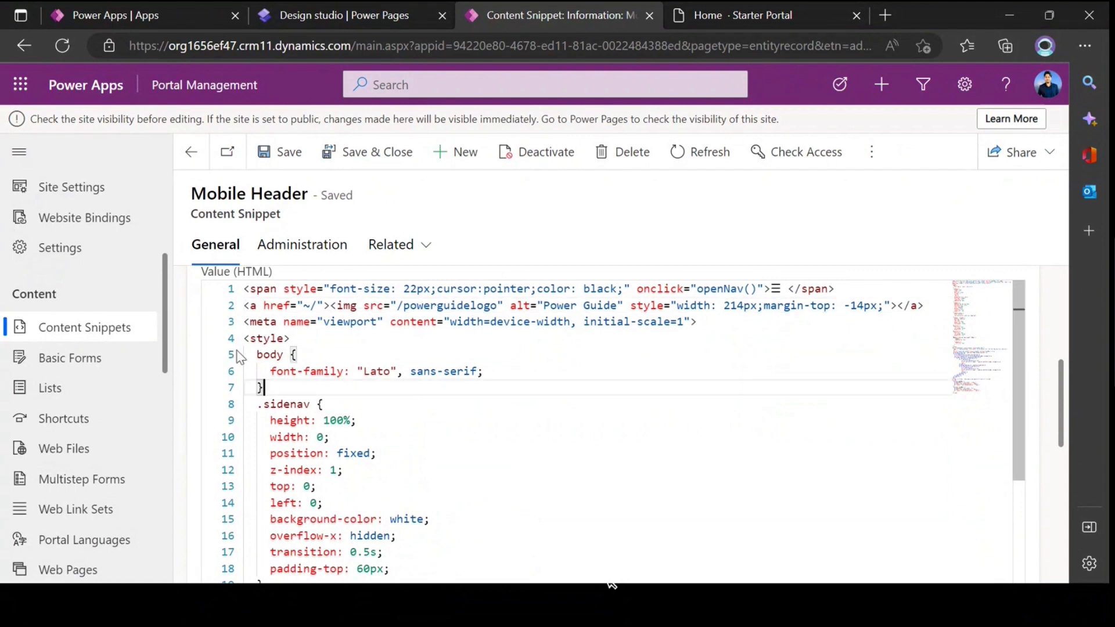
Examine the snippet's style block, the three HTML lines above it and the logo's image path
left_click_drag(247, 338, 397, 535)
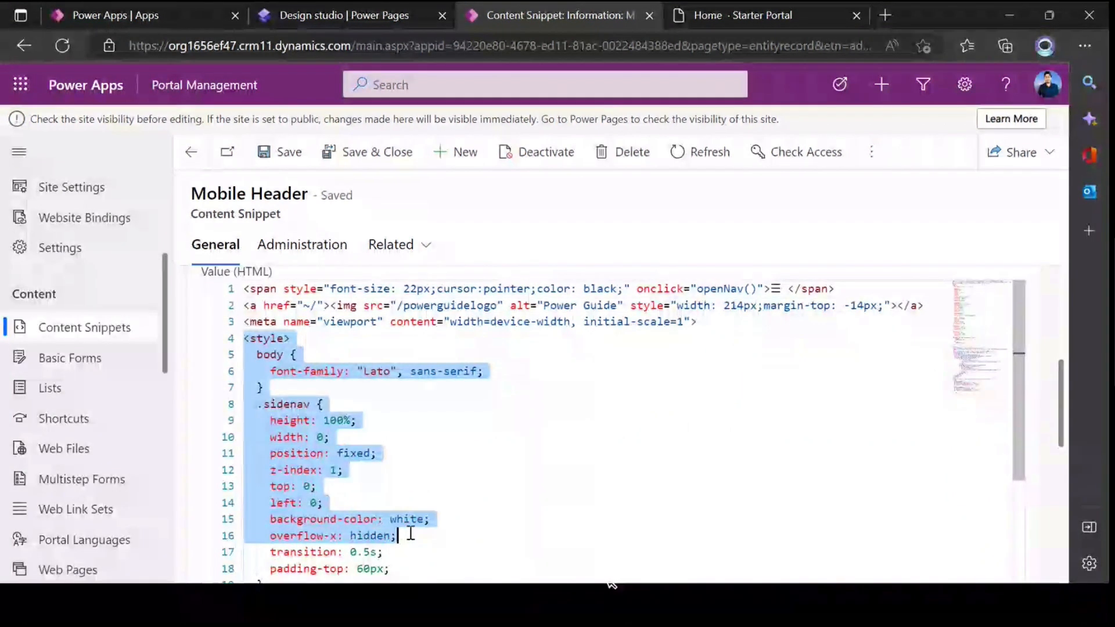
left_click(318, 371)
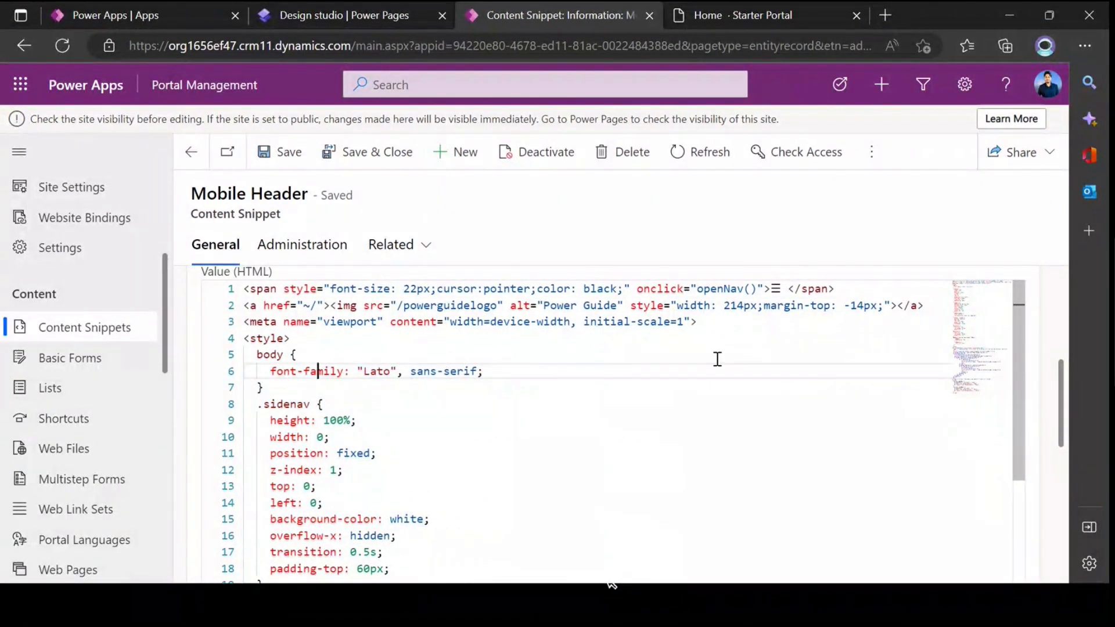
left_click(697, 334)
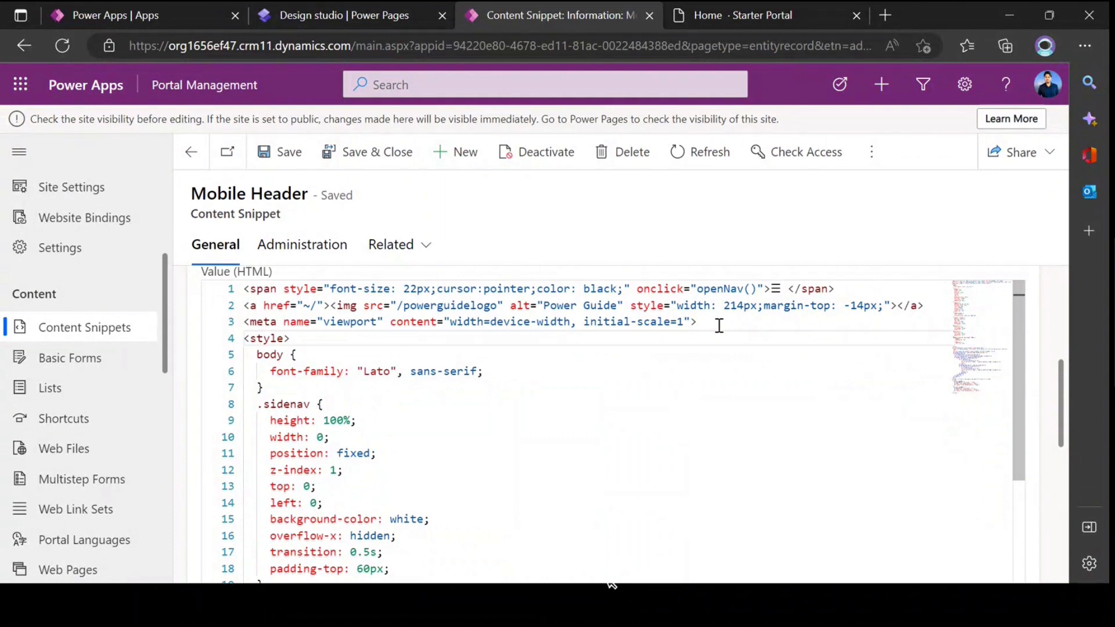
left_click_drag(718, 324, 223, 289)
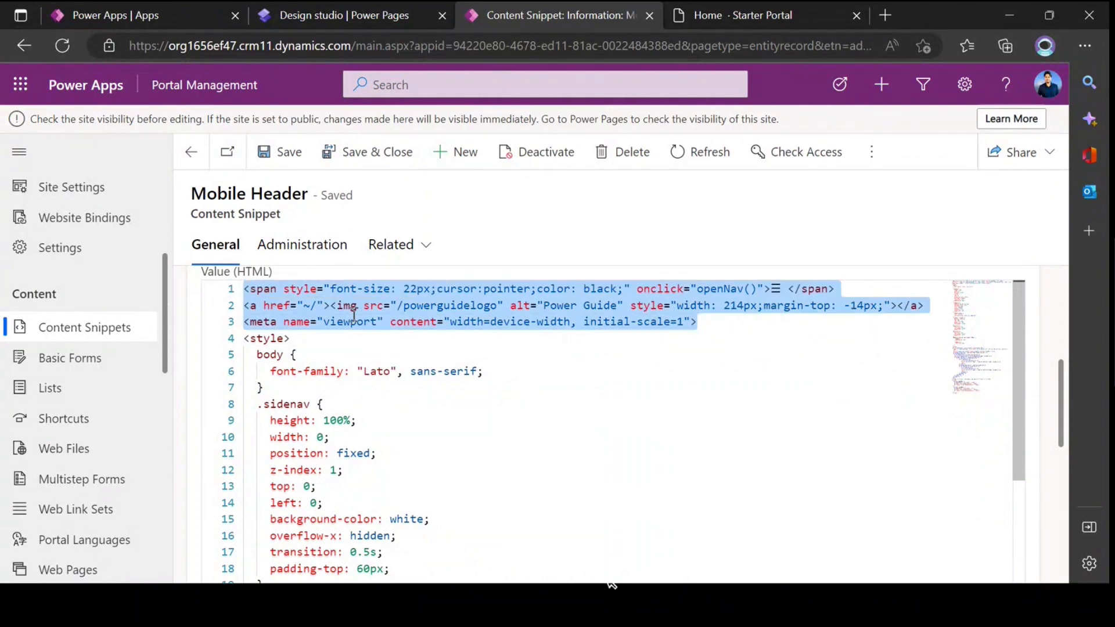
left_click(353, 314)
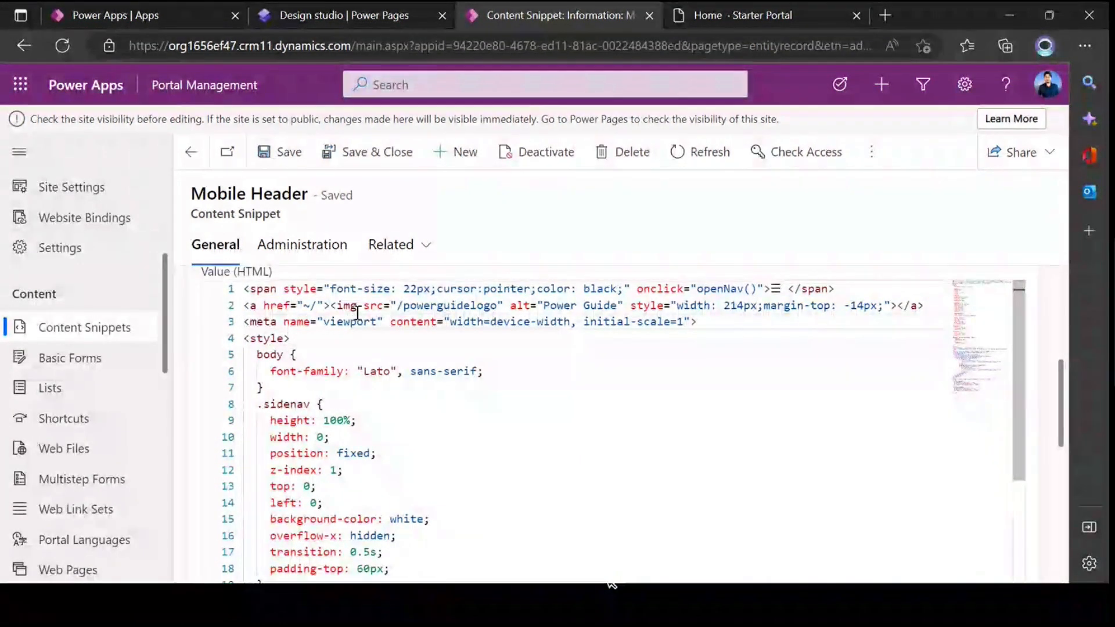
left_click_drag(398, 305, 492, 304)
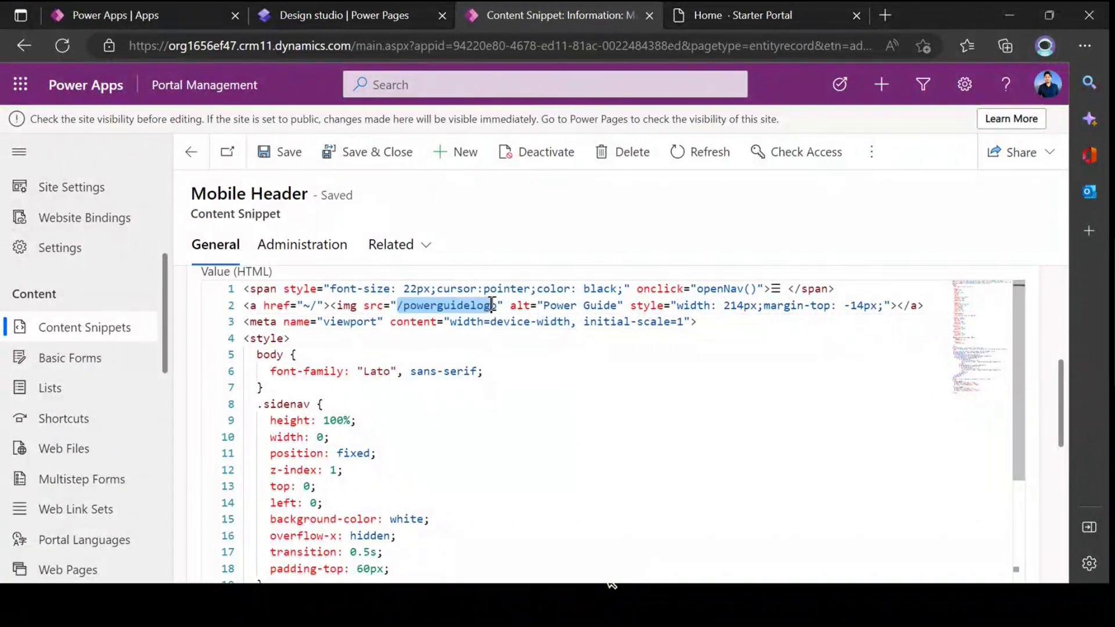
left_click(460, 305)
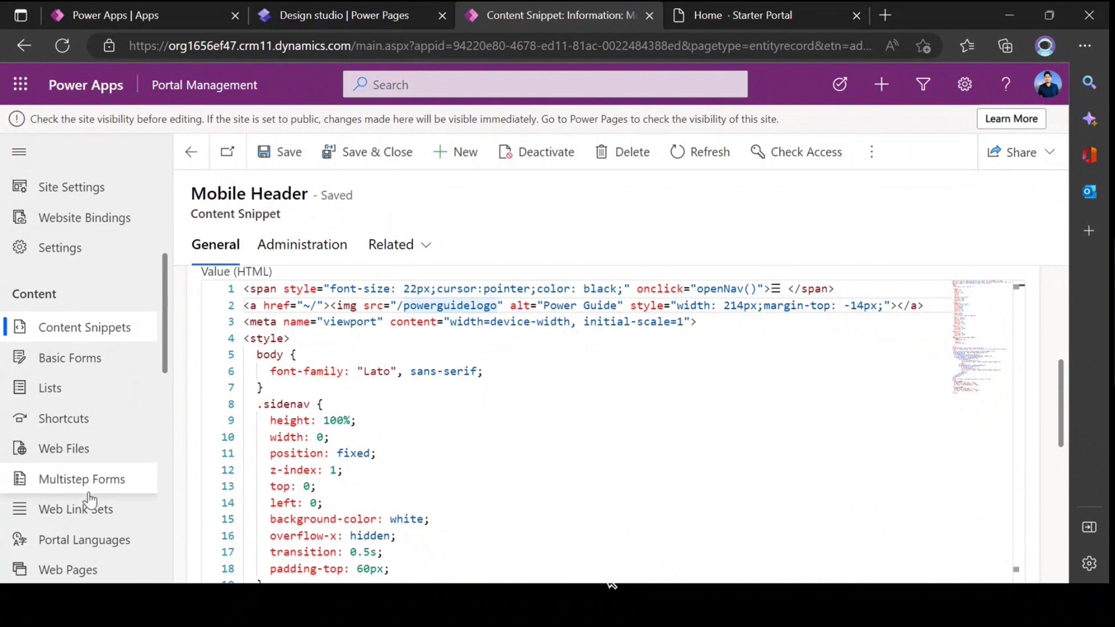
Locate Web Files in the site map and inspect the /powerguidelogo image source in the snippet's HTML
scroll(98, 499, "down", 8)
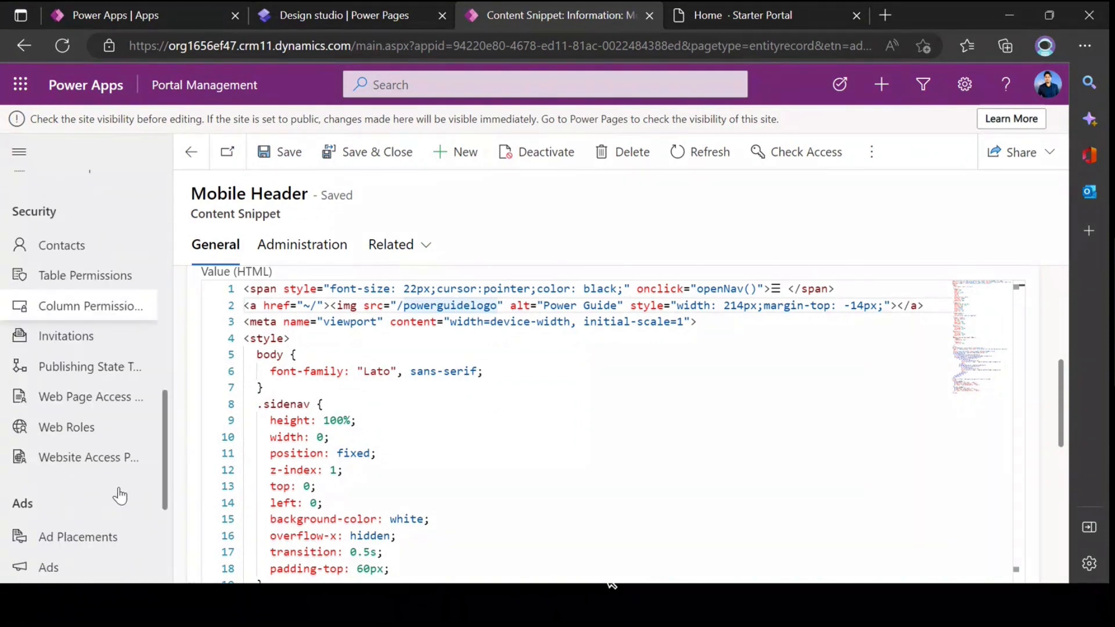
scroll(111, 482, "down", 3)
scroll(108, 459, "up", 6)
scroll(114, 444, "up", 2)
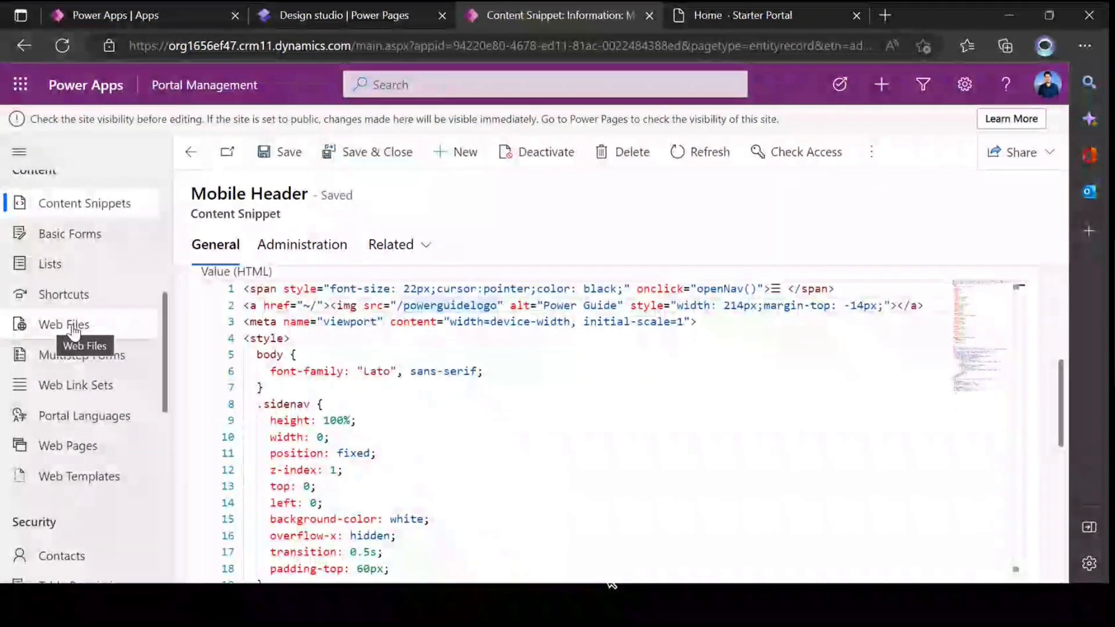
double_click(458, 305)
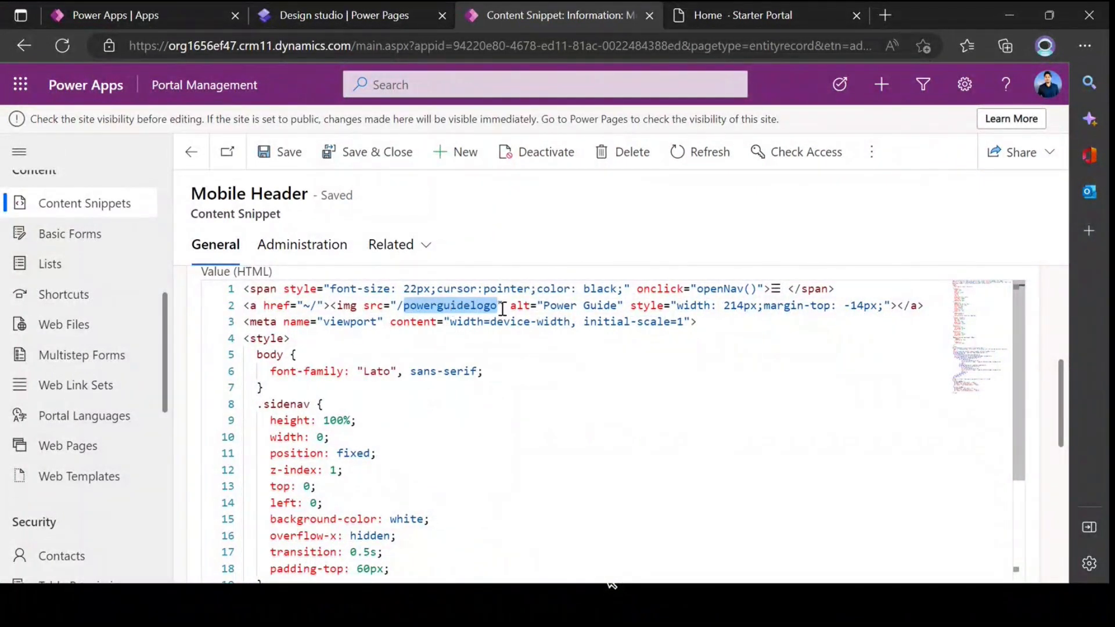
left_click(502, 306)
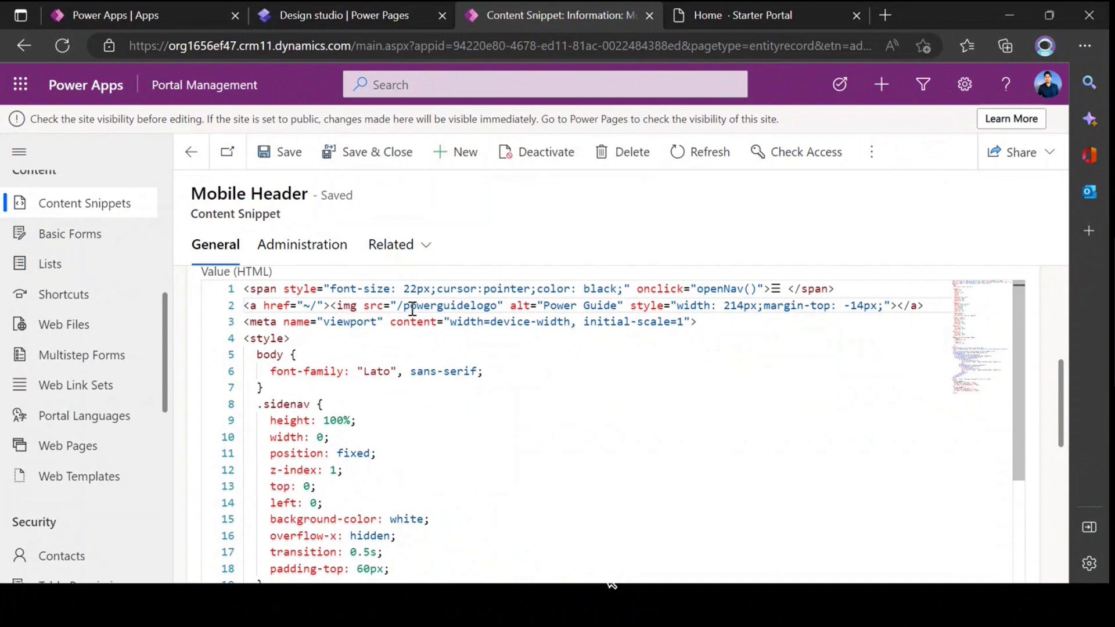
left_click_drag(398, 306, 525, 302)
left_click(564, 306)
Return to the design studio's Styling workspace and look through the available themes, from Orange to Green
left_click(389, 15)
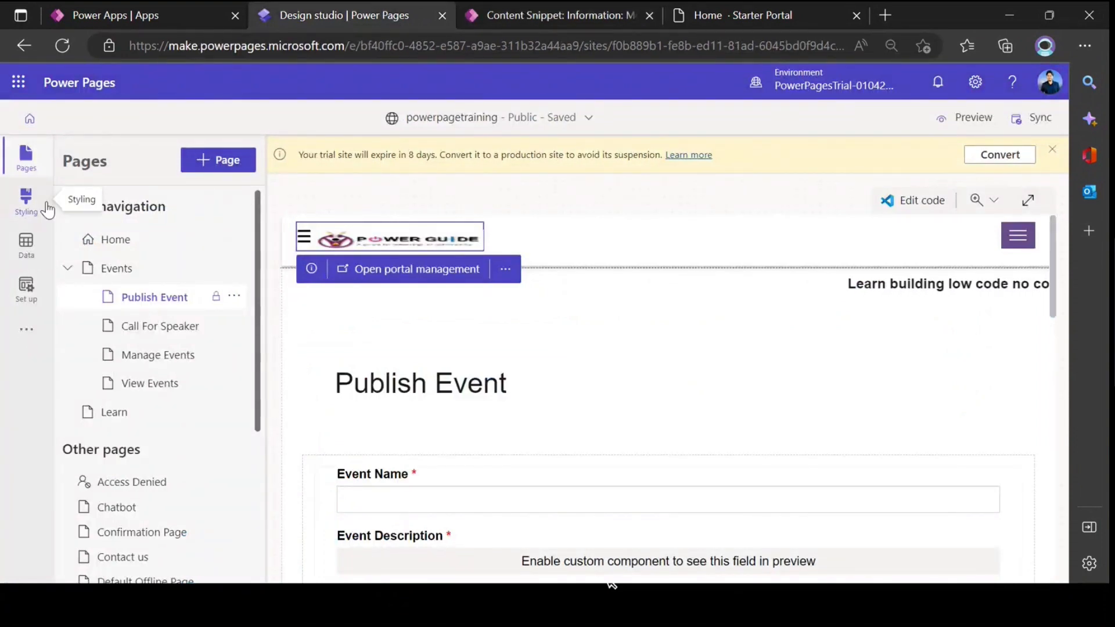
left_click(26, 200)
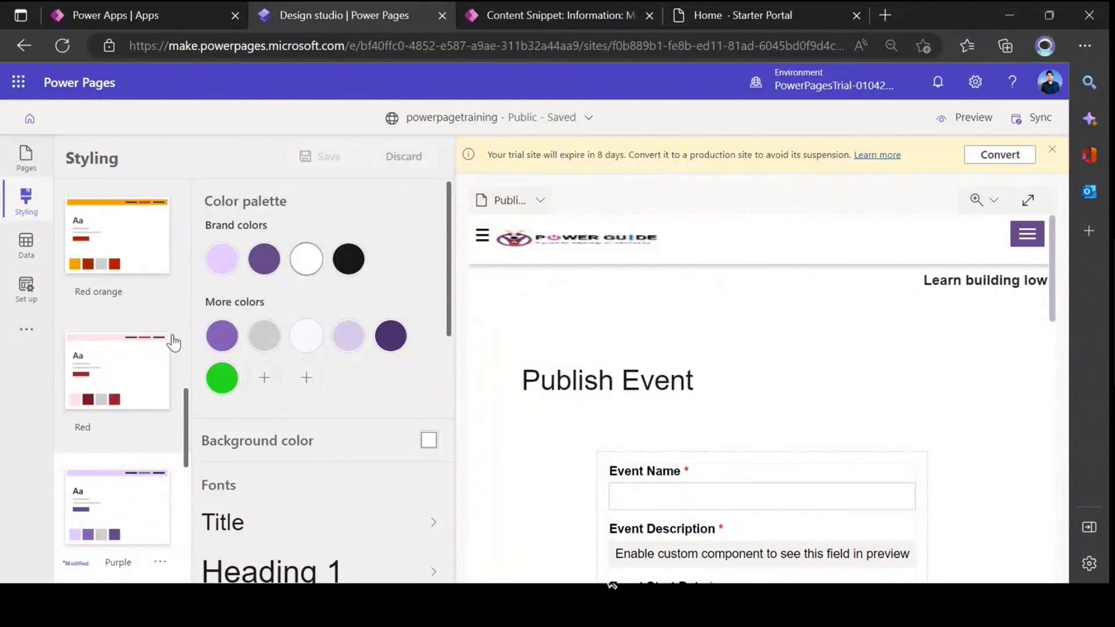
scroll(155, 308, "up", 2)
scroll(156, 307, "up", 10)
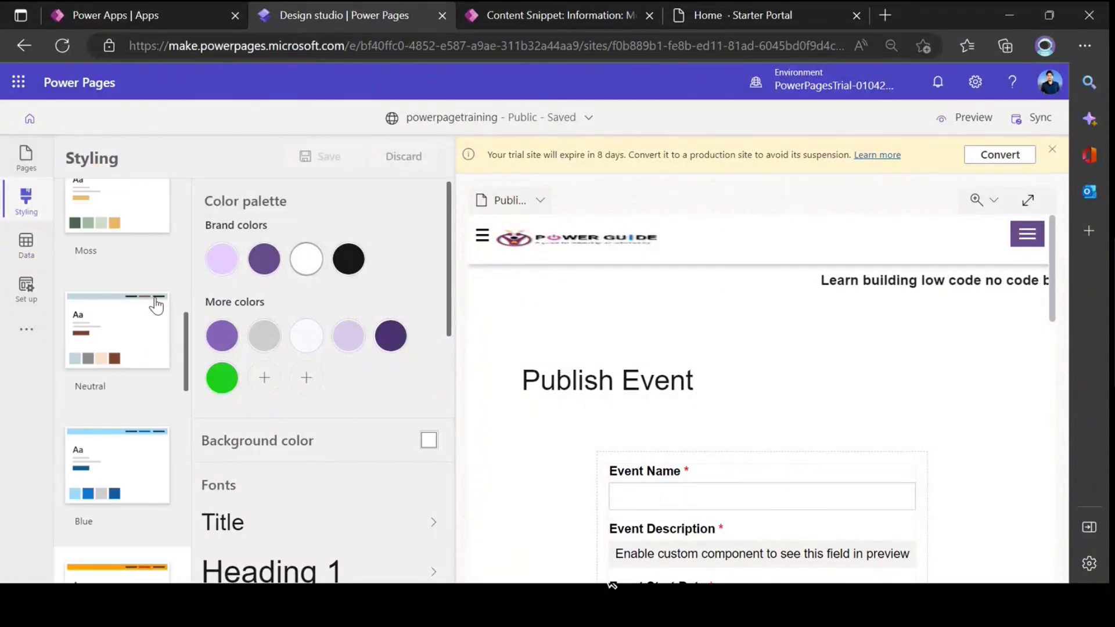
scroll(150, 264, "up", 3)
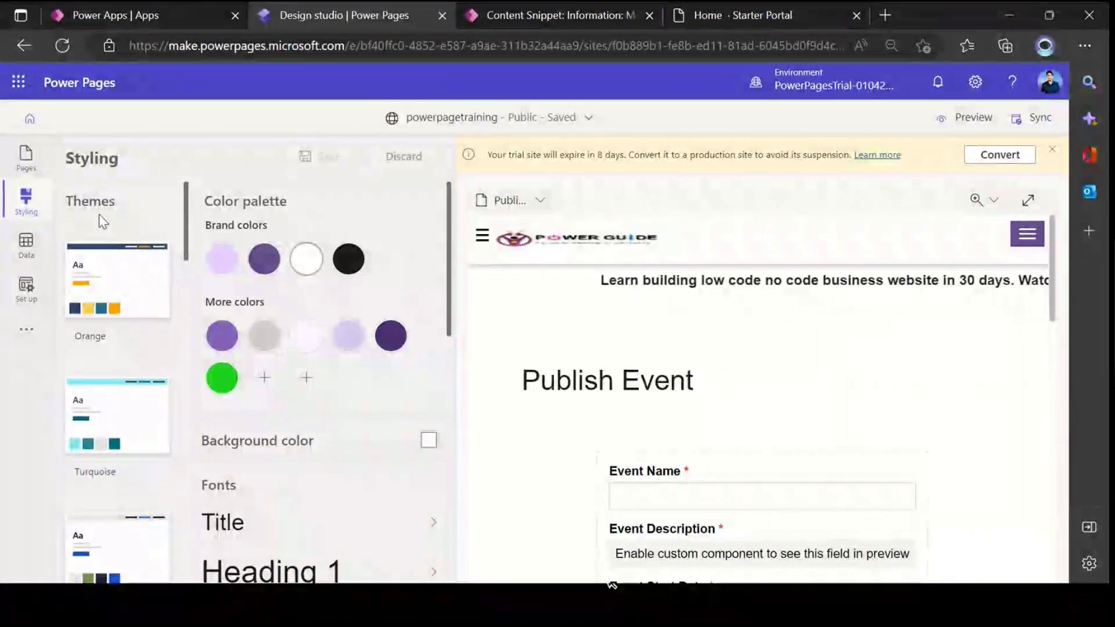
scroll(149, 262, "down", 1)
scroll(149, 259, "down", 1)
scroll(139, 273, "up", 2)
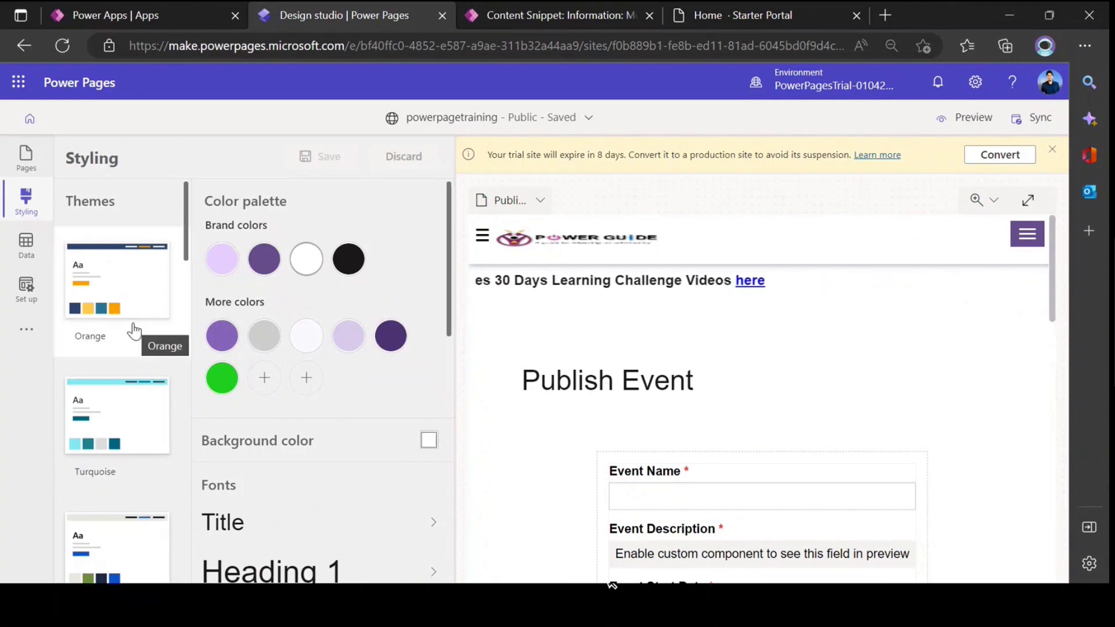
scroll(134, 331, "down", 8)
scroll(134, 332, "down", 10)
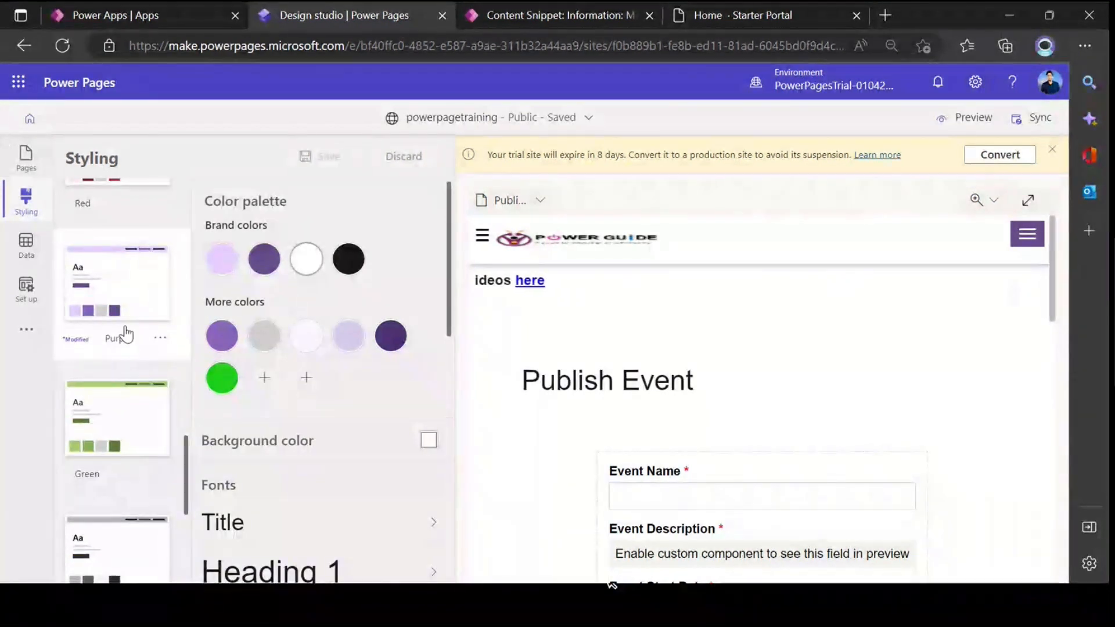
scroll(121, 321, "up", 1)
scroll(122, 337, "up", 2)
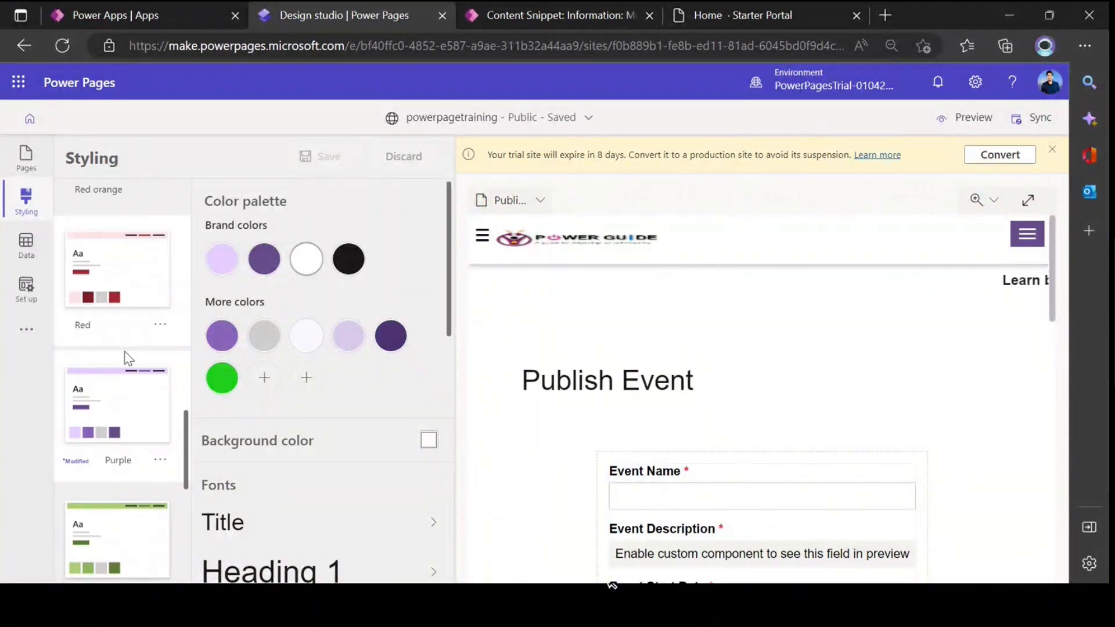
Show the additional options for the Purple theme and for the Red theme
left_click(160, 460)
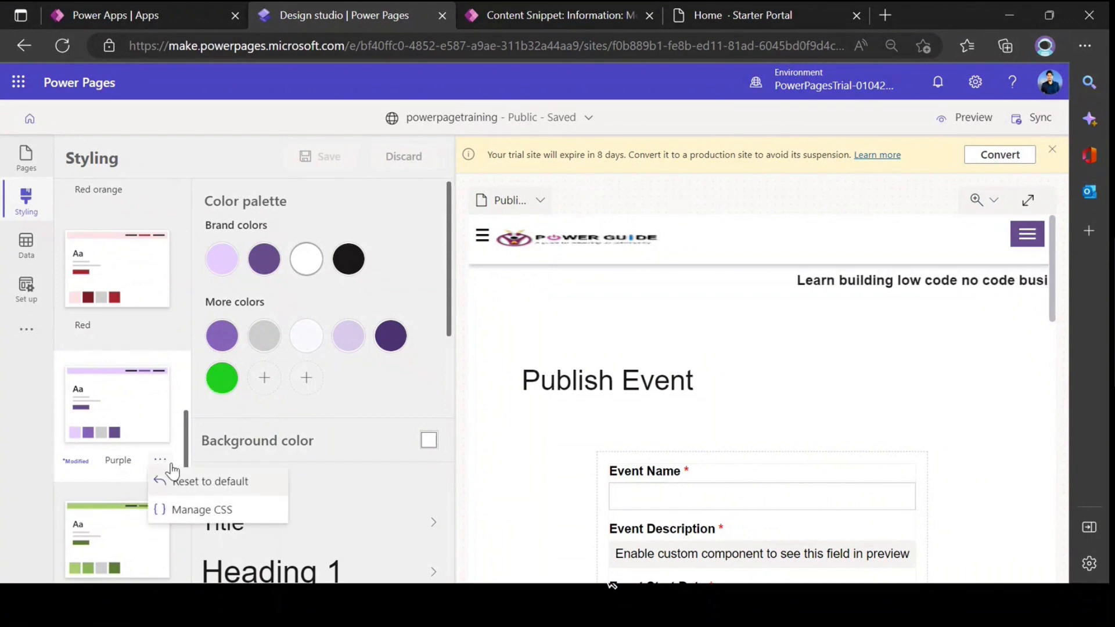
left_click(166, 459)
left_click(165, 460)
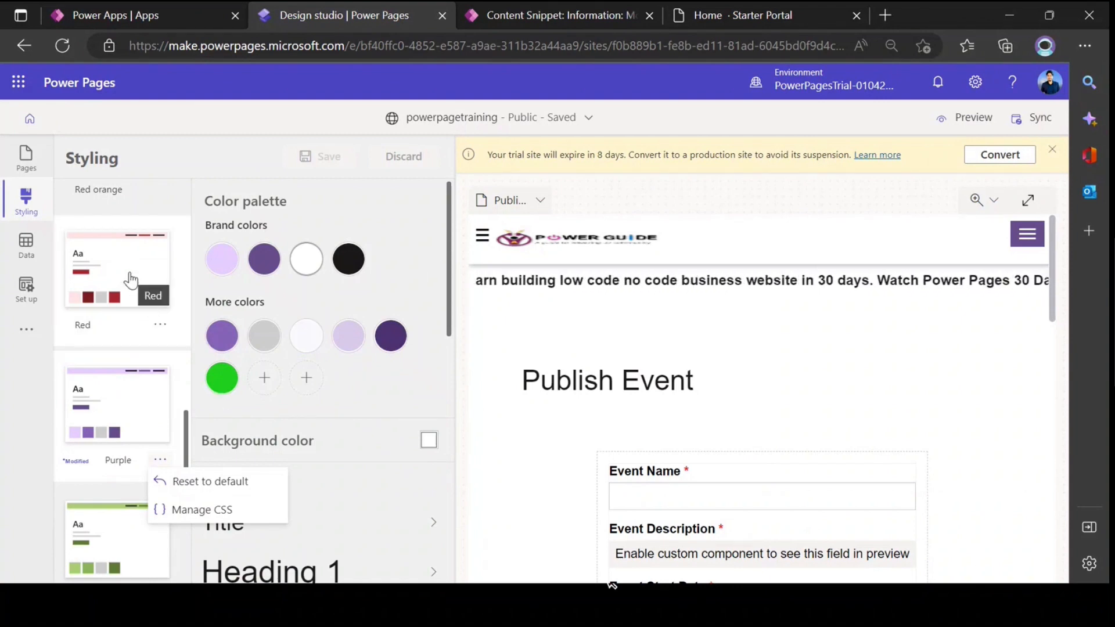
left_click(160, 325)
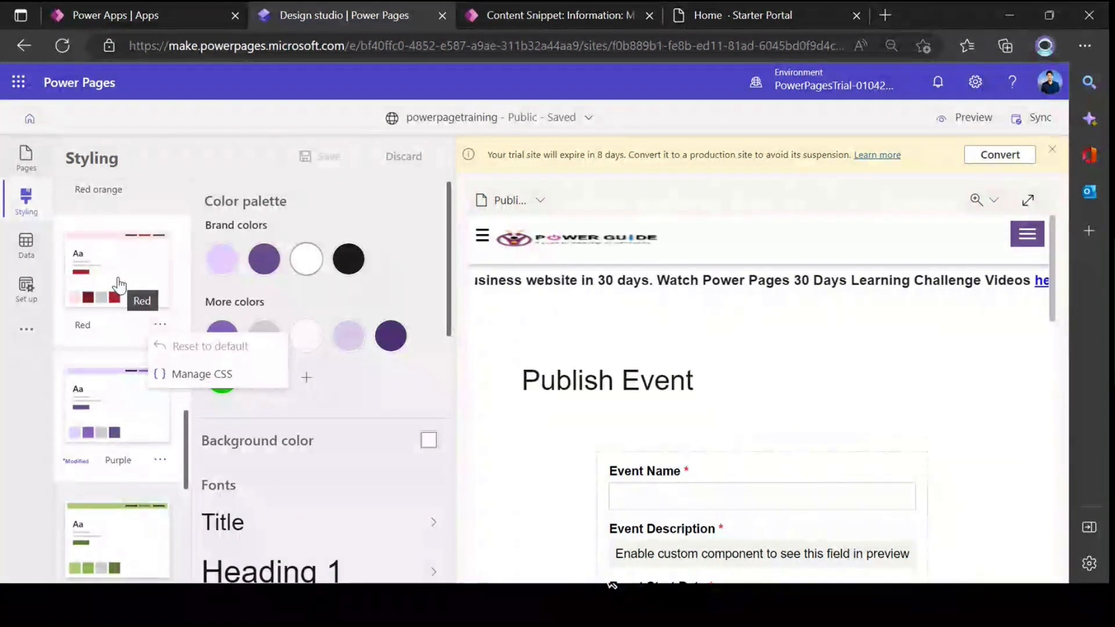
Apply the Red theme to the site and check it in the Publish Event page preview
left_click(131, 273)
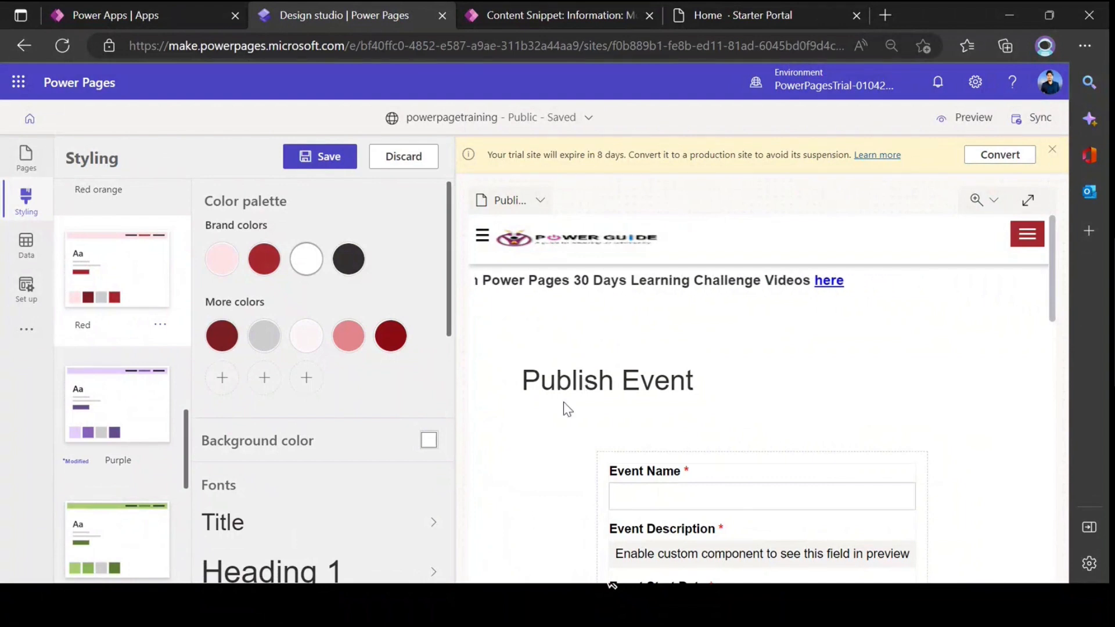
scroll(657, 338, "down", 5)
scroll(657, 339, "up", 5)
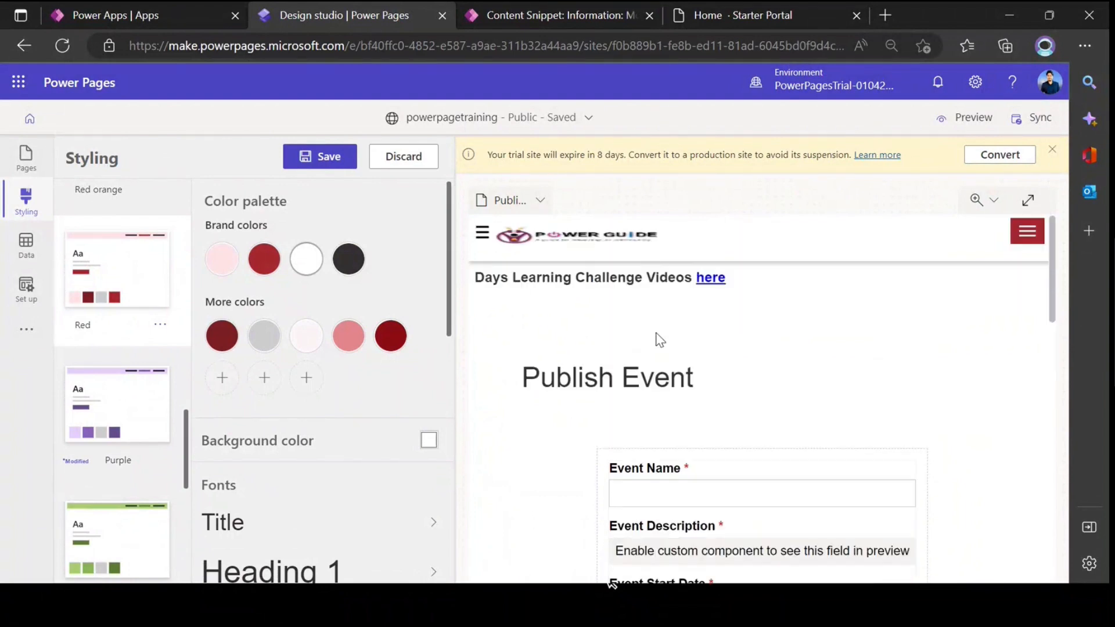
scroll(137, 441, "down", 2)
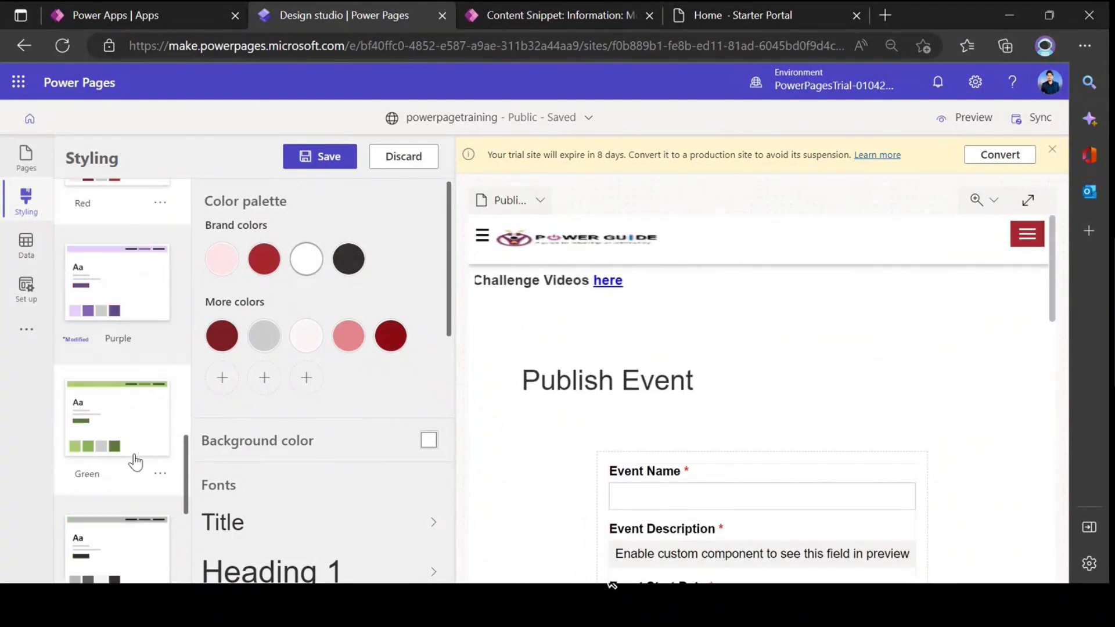
Apply the Green theme to the site and check the Publish Event page in the preview
left_click(141, 439)
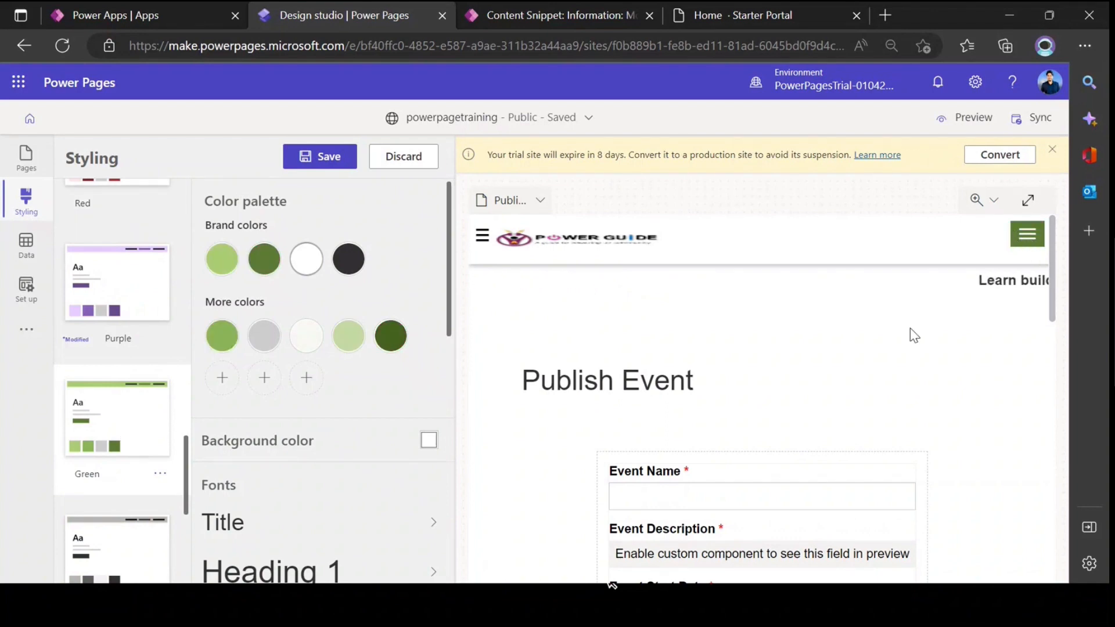
scroll(914, 336, "down", 10)
scroll(612, 377, "up", 8)
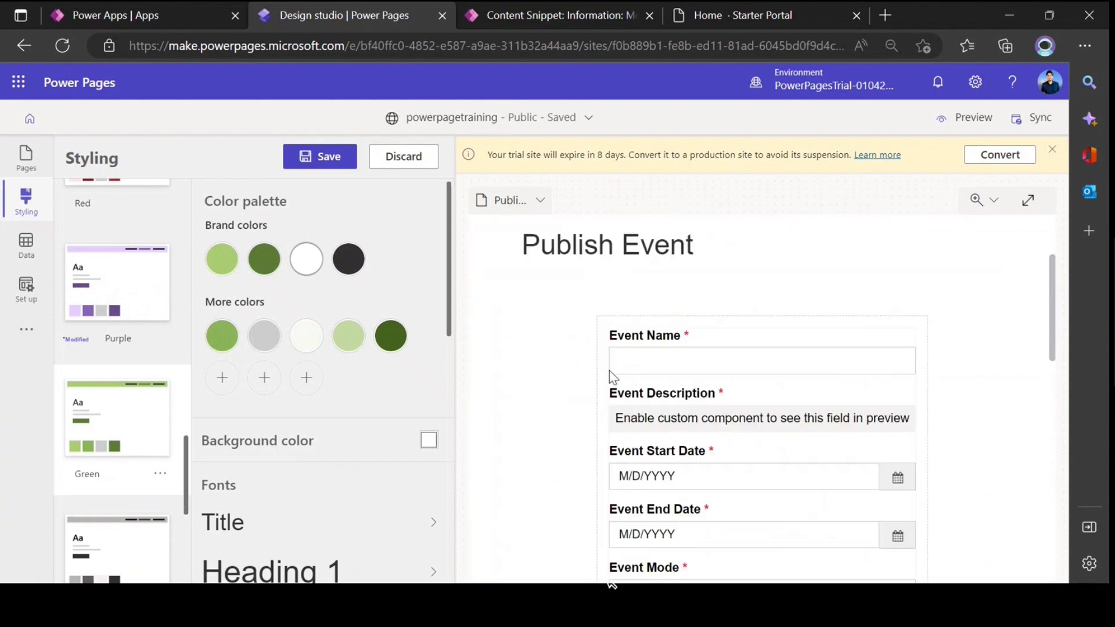
scroll(612, 377, "up", 2)
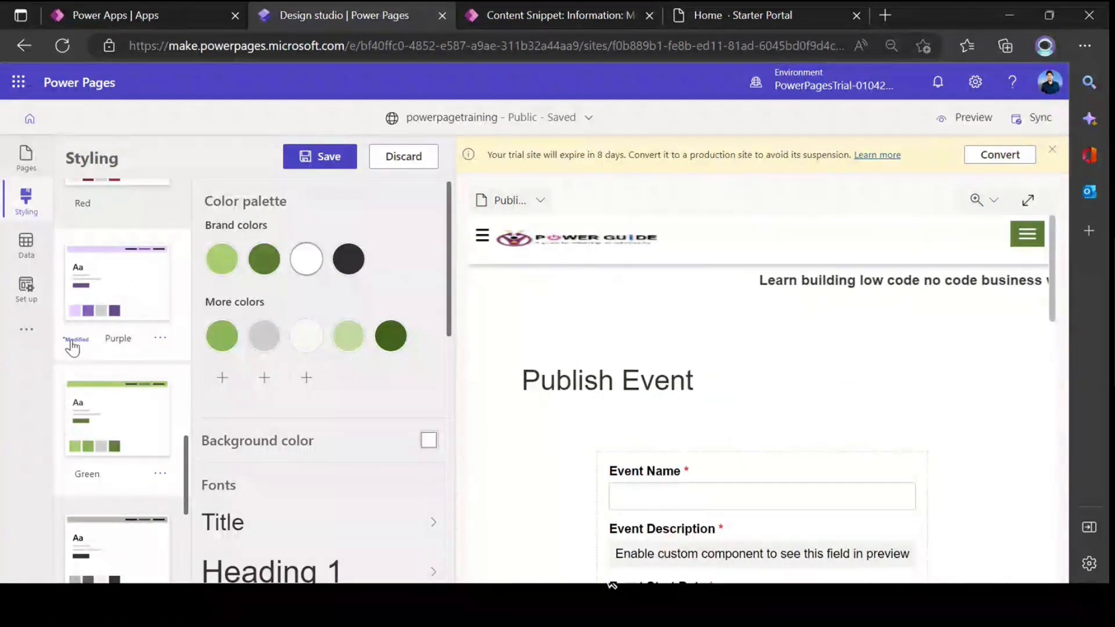
Apply the Purple theme to the site and open its CSS management
scroll(125, 363, "up", 2)
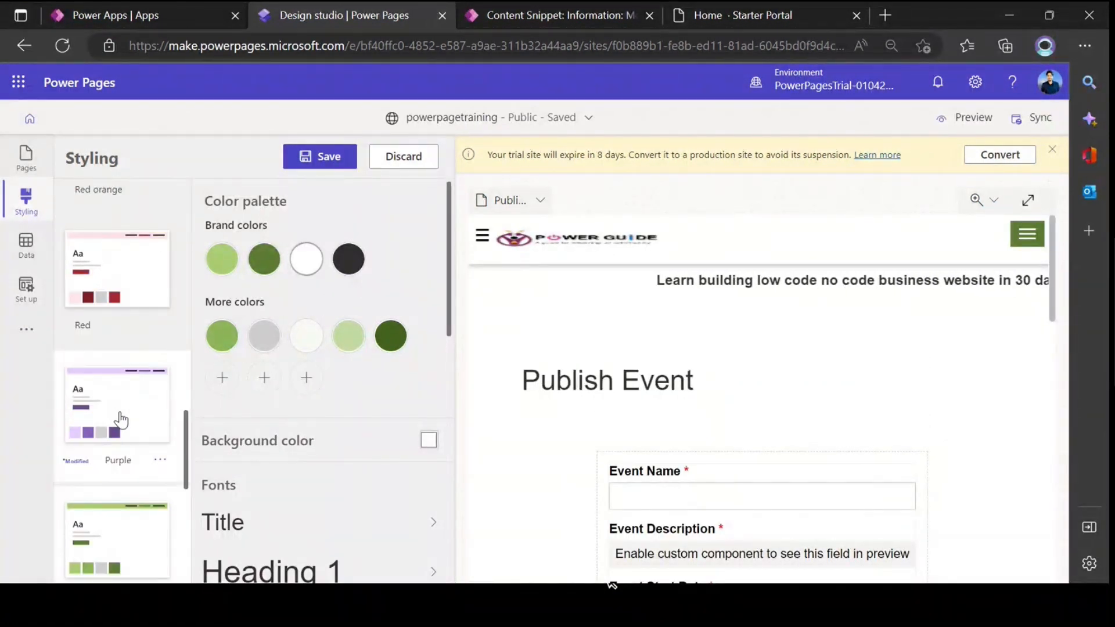
left_click(142, 433)
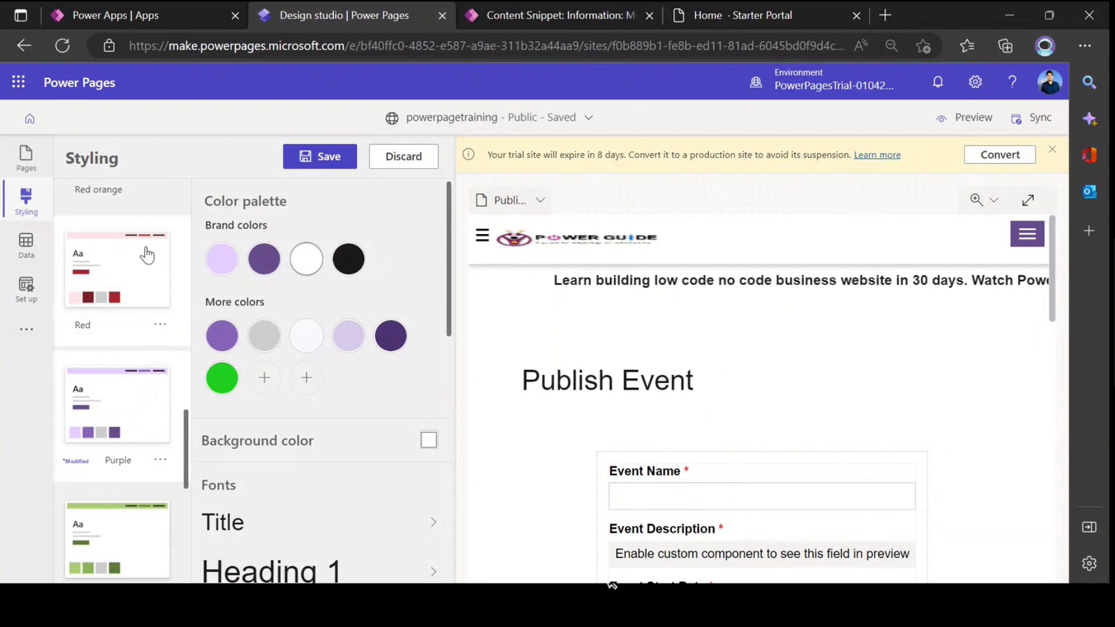
left_click(158, 461)
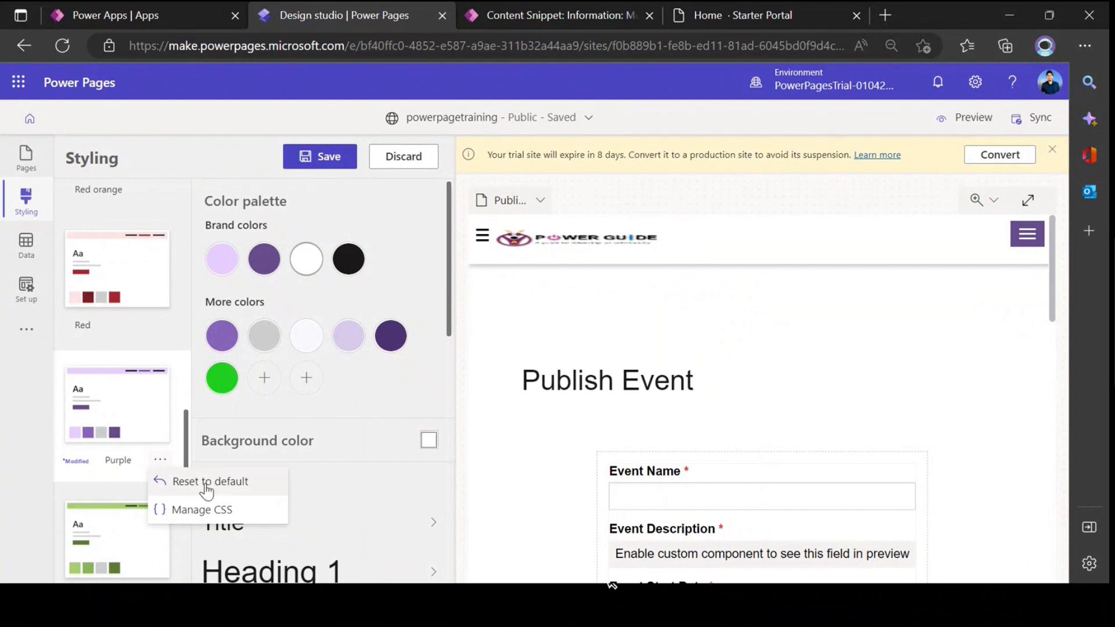
left_click(221, 511)
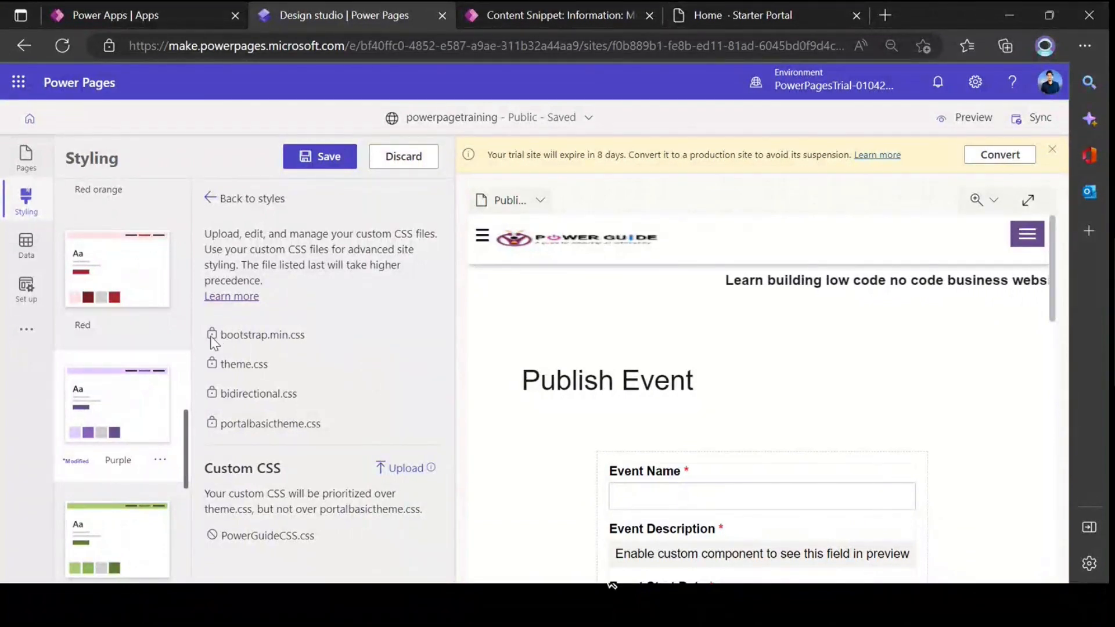
Review the locked system CSS files: bootstrap.min.css, theme.css, bidirectional.css and portalbasictheme.css
left_click_drag(290, 347, 317, 437)
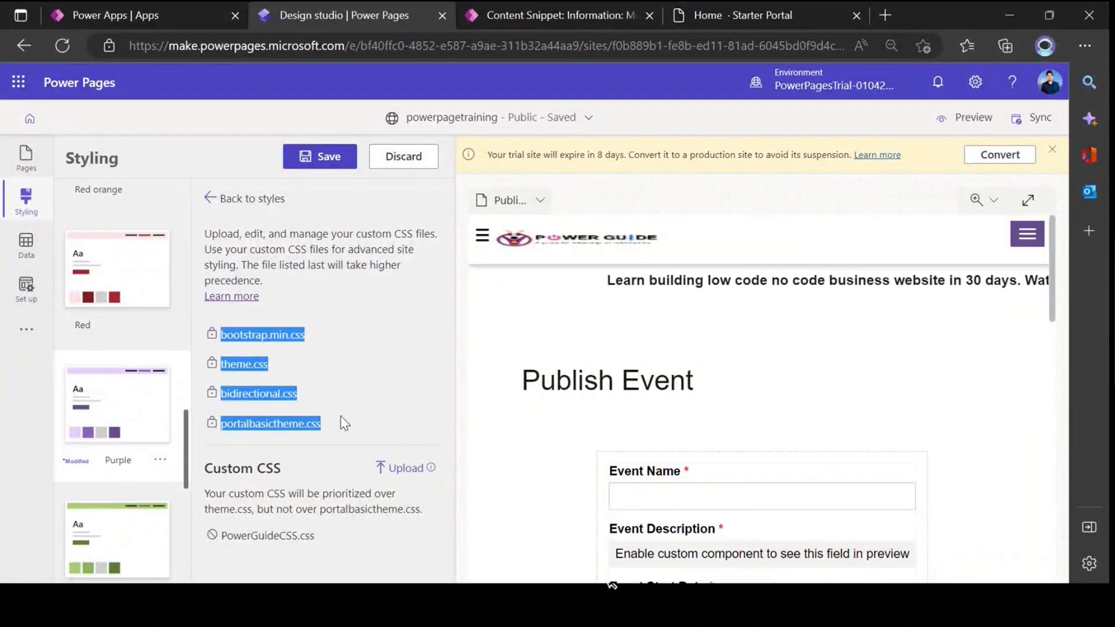
left_click(343, 427)
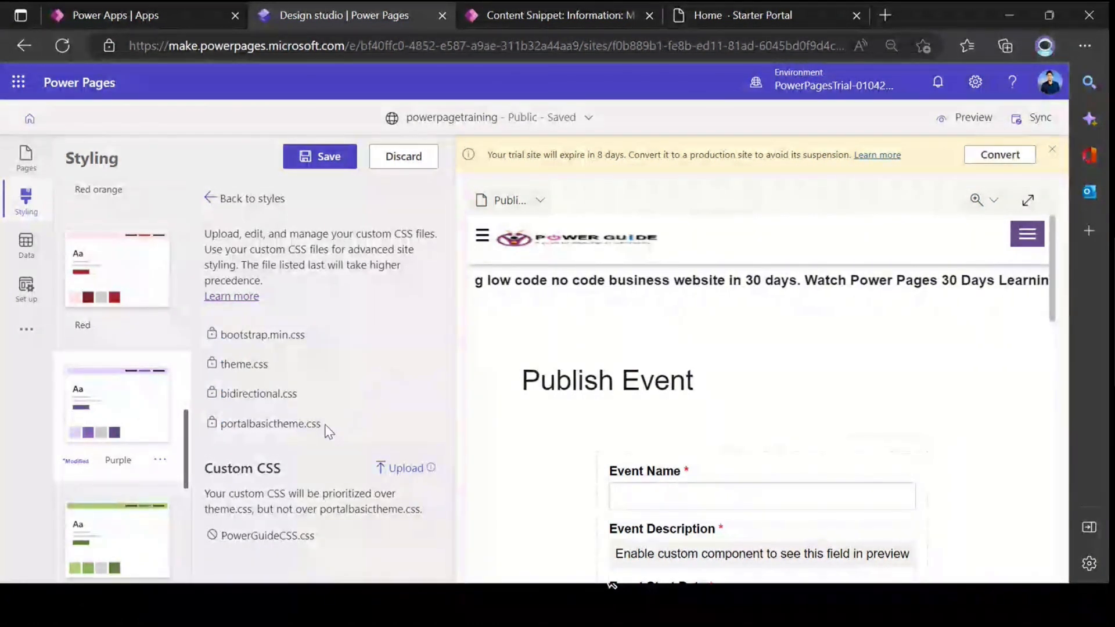
left_click_drag(325, 431, 219, 324)
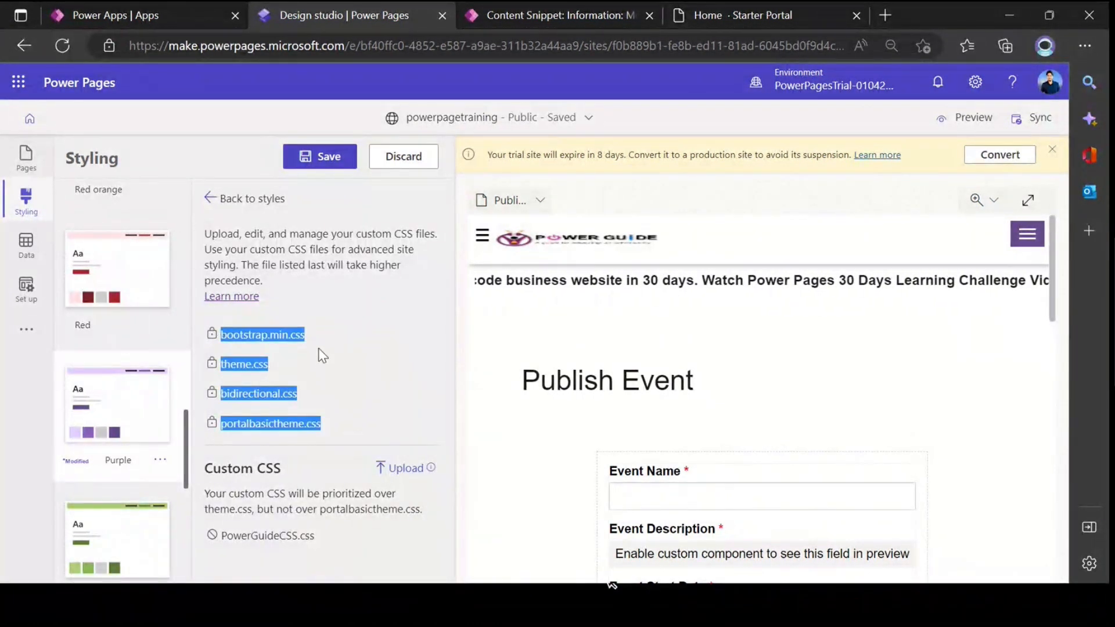
left_click_drag(300, 337, 241, 344)
left_click(264, 368)
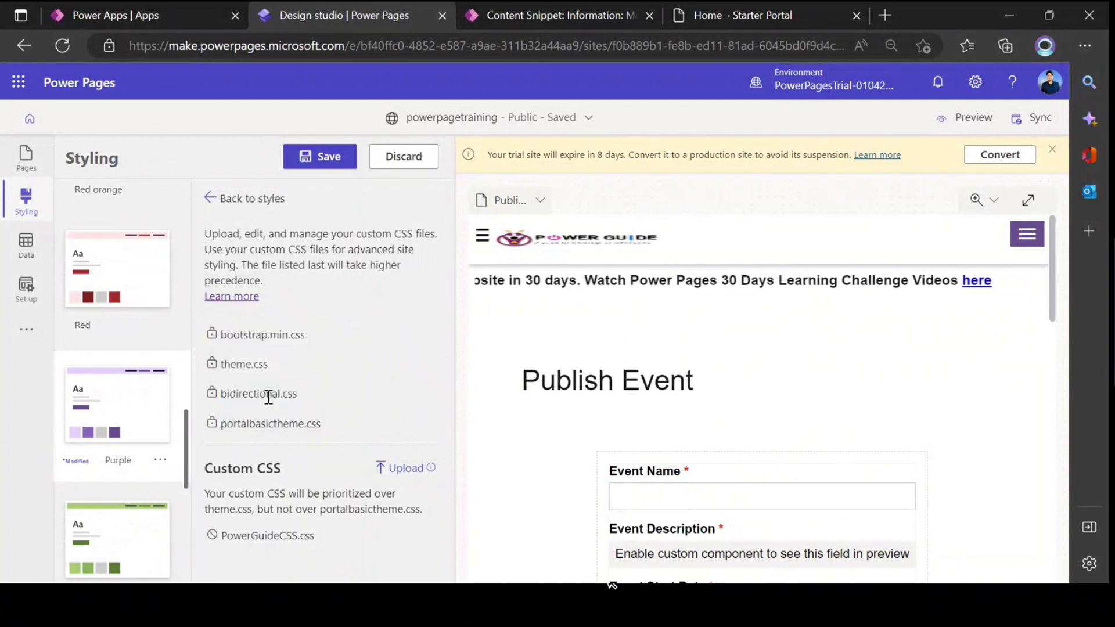
left_click_drag(227, 423, 324, 427)
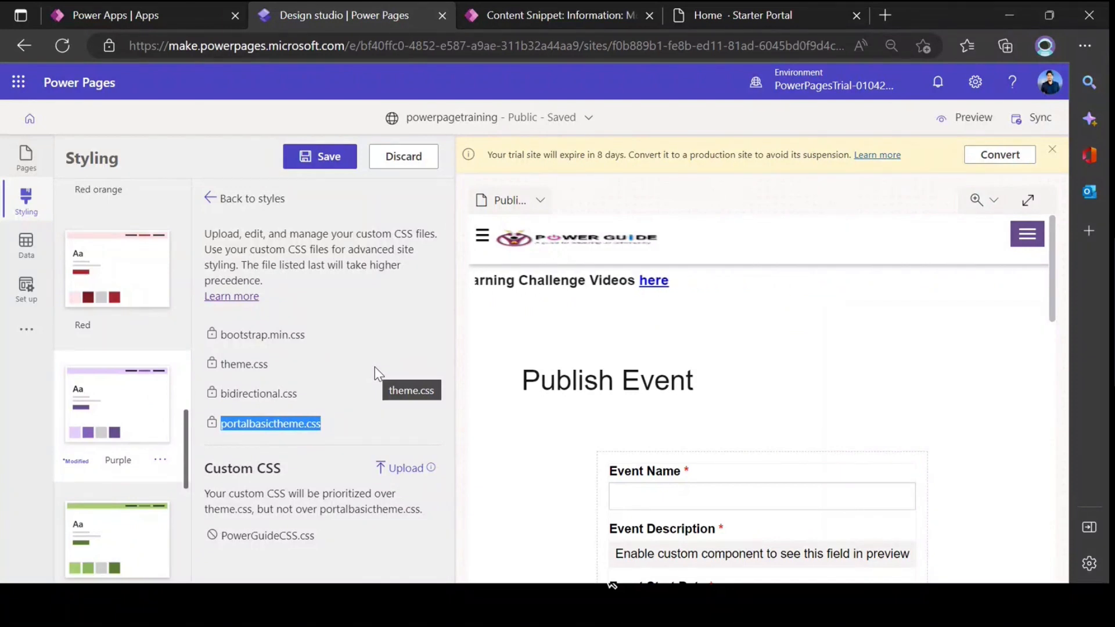
left_click(375, 402)
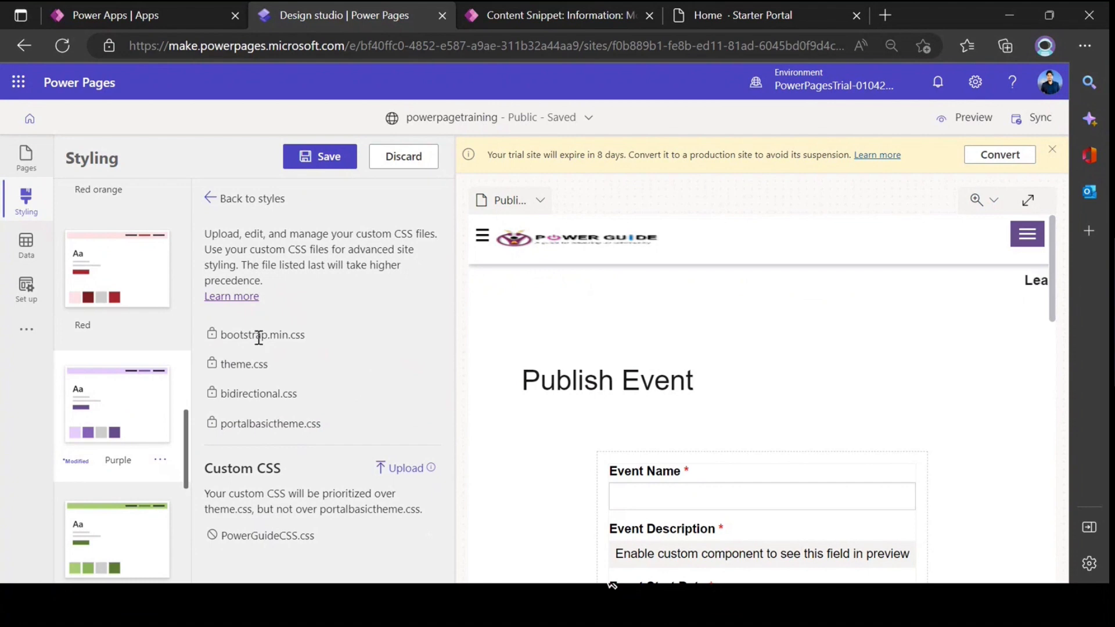
Switch to the Portal Management app and open the list of active Web Files
left_click(509, 23)
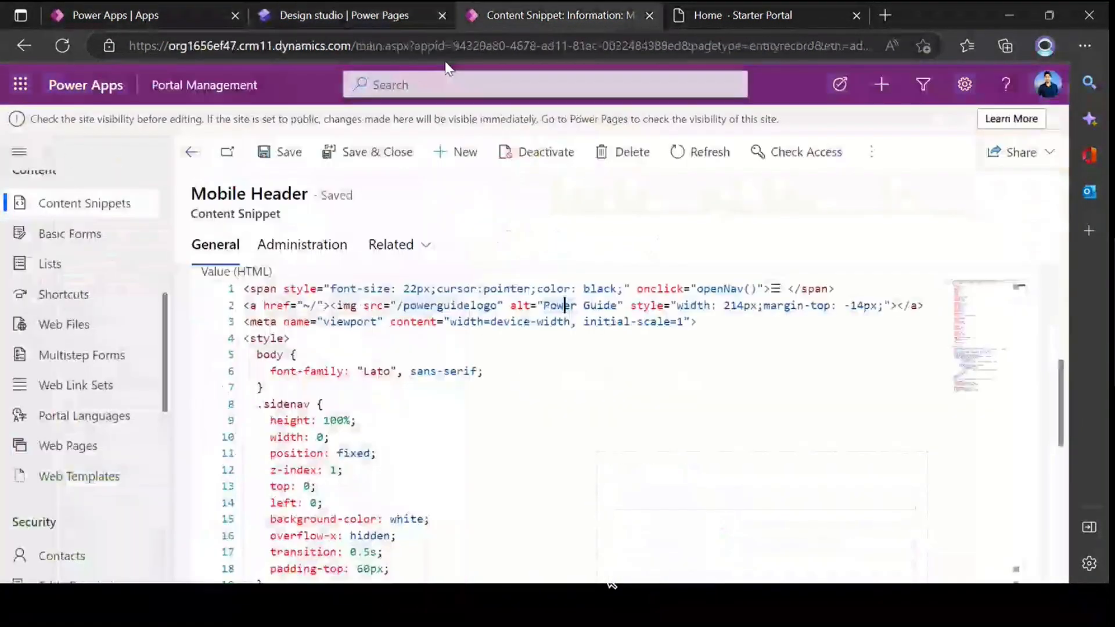
scroll(80, 308, "down", 4)
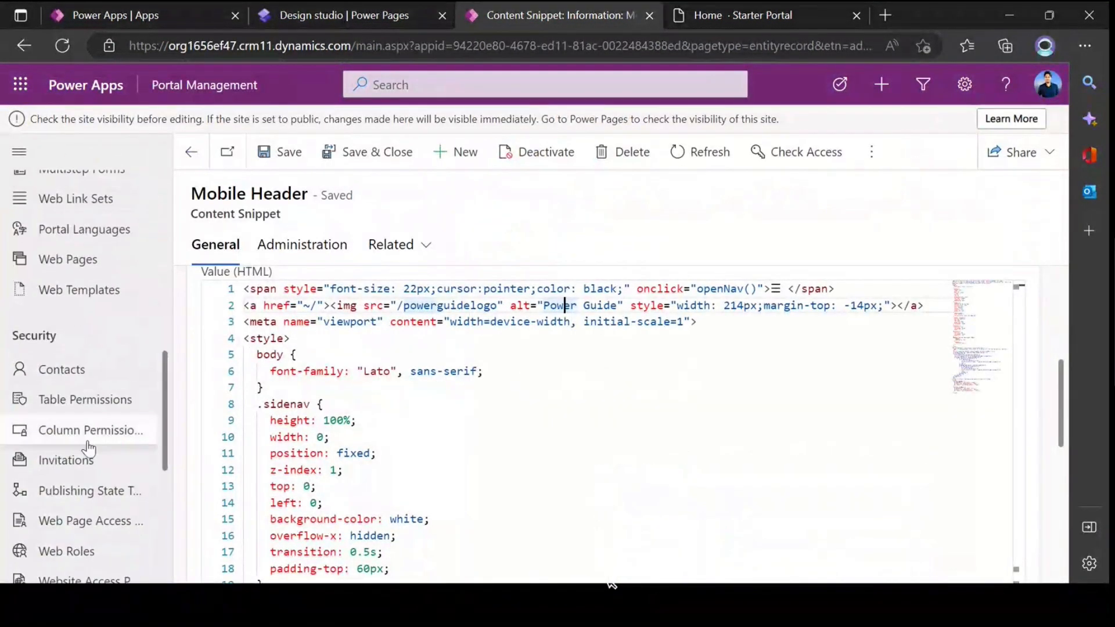
scroll(93, 459, "down", 2)
scroll(87, 432, "up", 7)
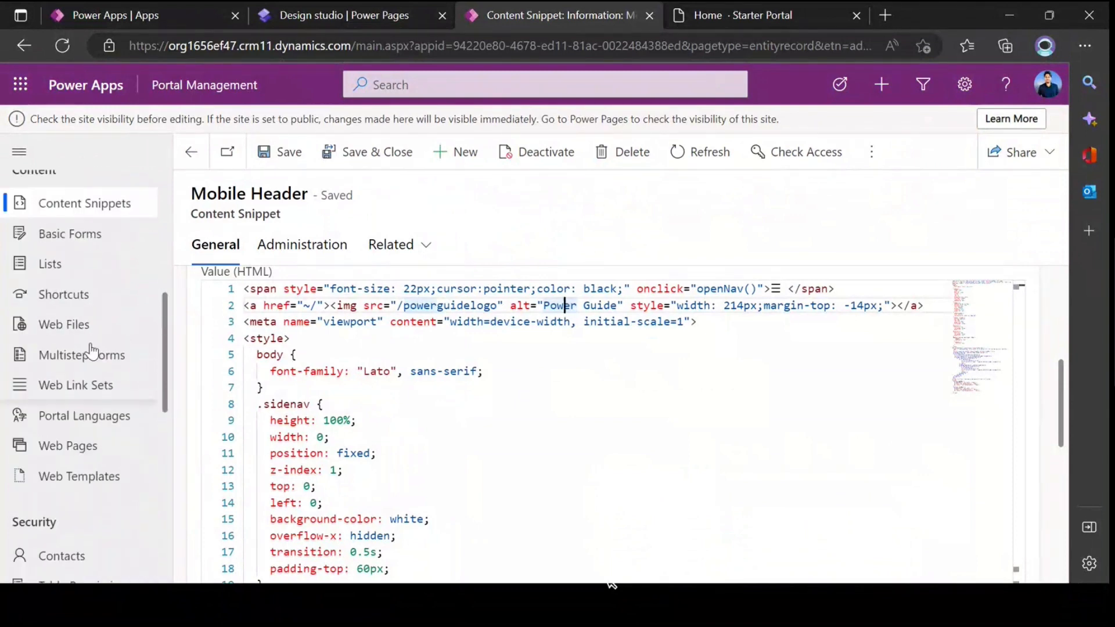
left_click(64, 324)
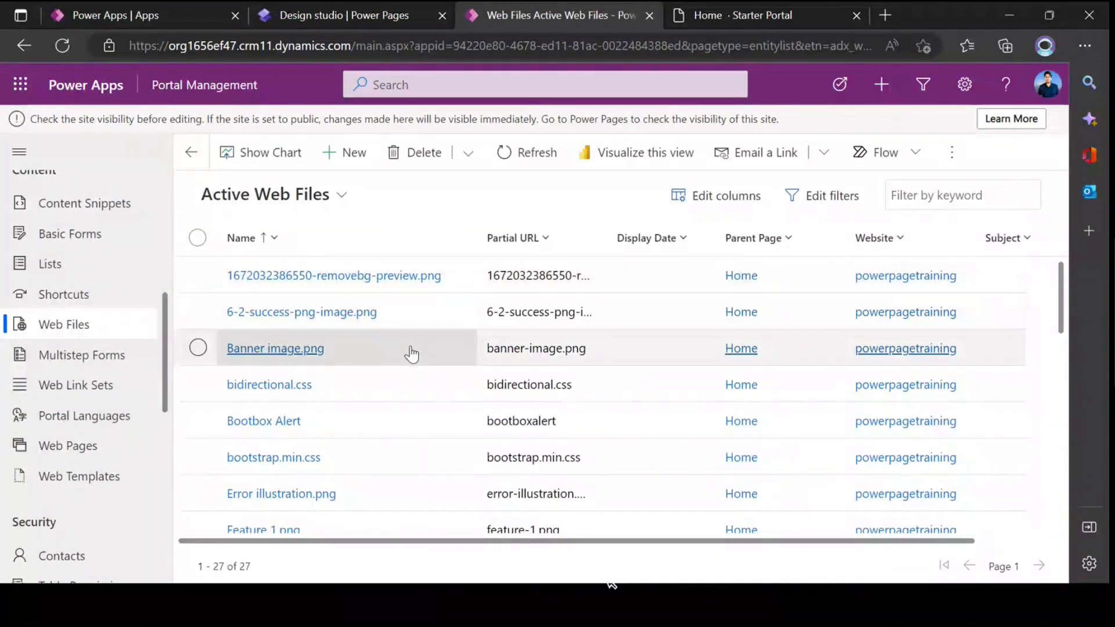
Filter the Active Web Files view to records whose Name contains css
left_click(824, 197)
left_click(376, 273)
left_click(376, 312)
left_click(472, 282)
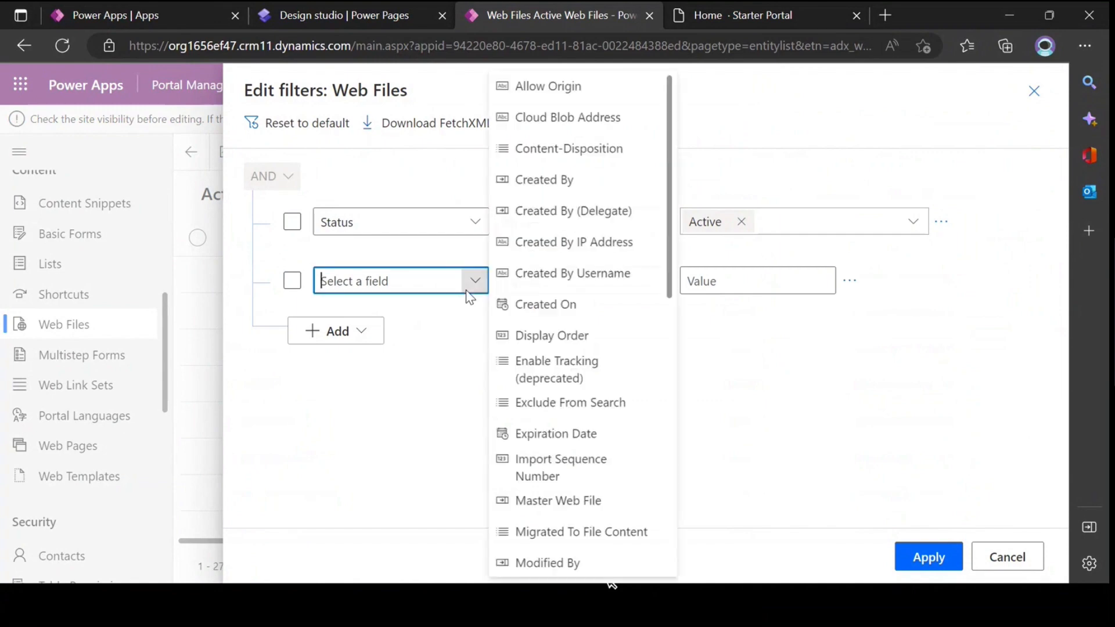
scroll(534, 217, "down", 10)
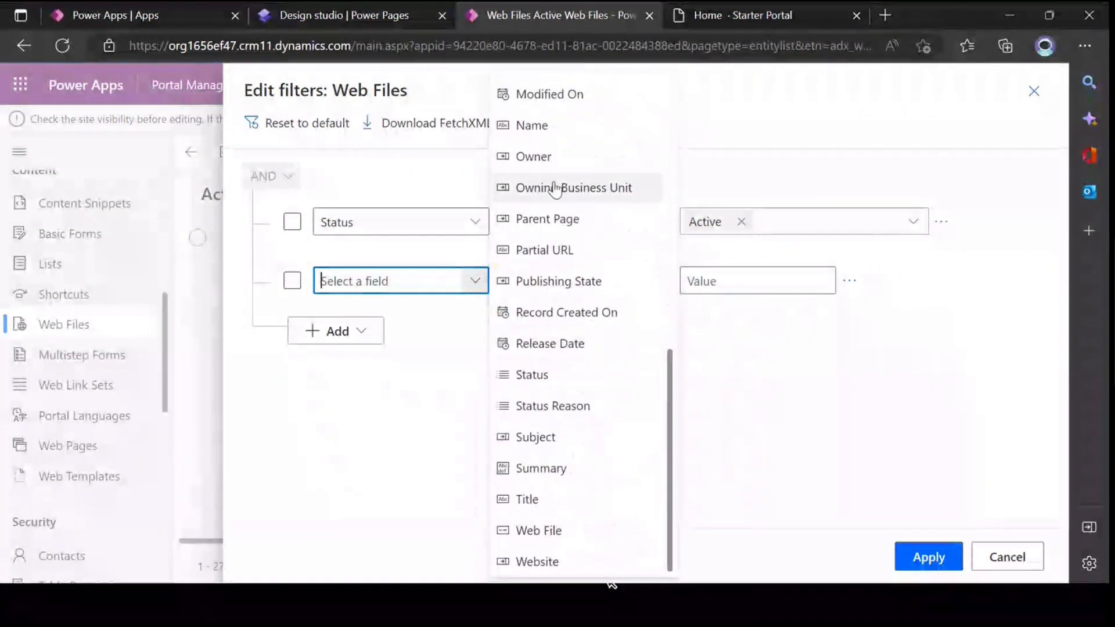
left_click(557, 138)
left_click(654, 282)
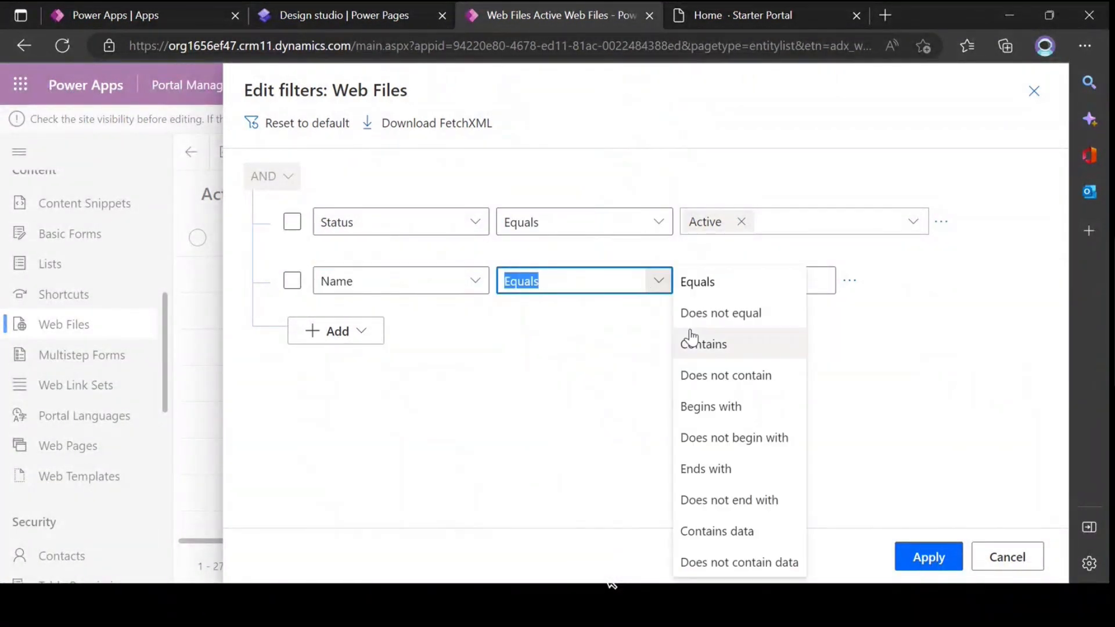
left_click(699, 341)
left_click(758, 278)
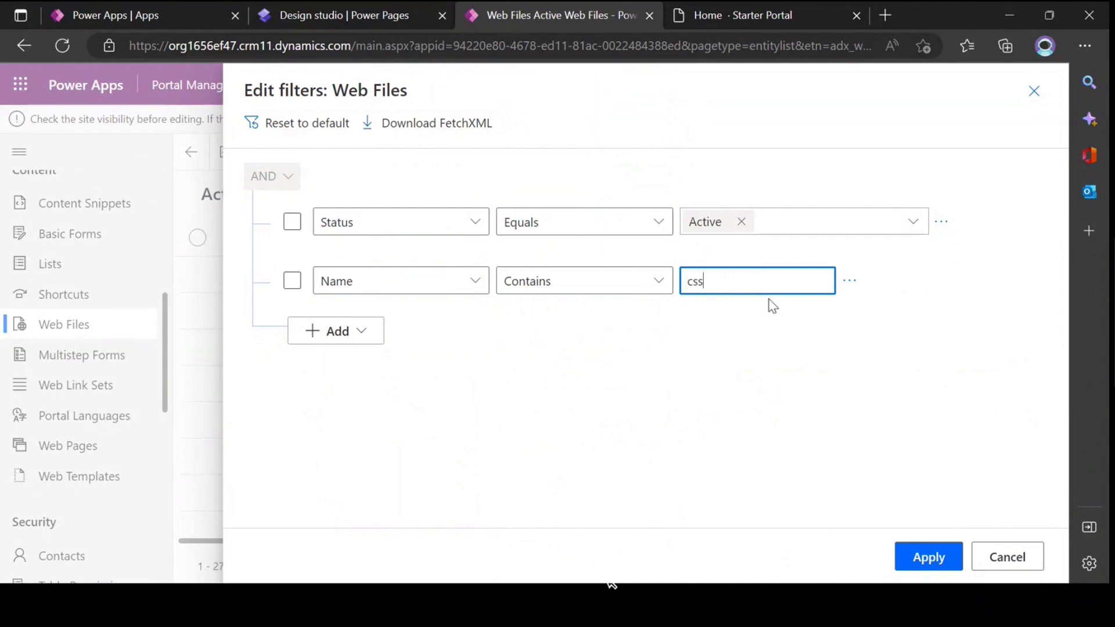
left_click(940, 556)
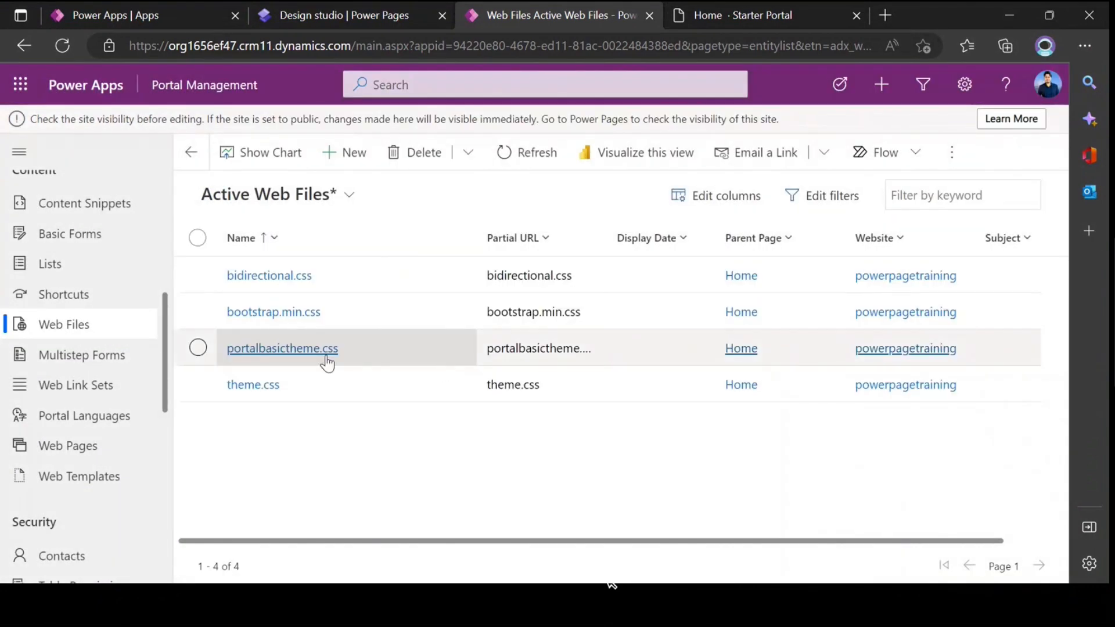
Select the bootstrap.min.css, portalbasictheme.css and theme.css web files, and clear the selection again
left_click(197, 312)
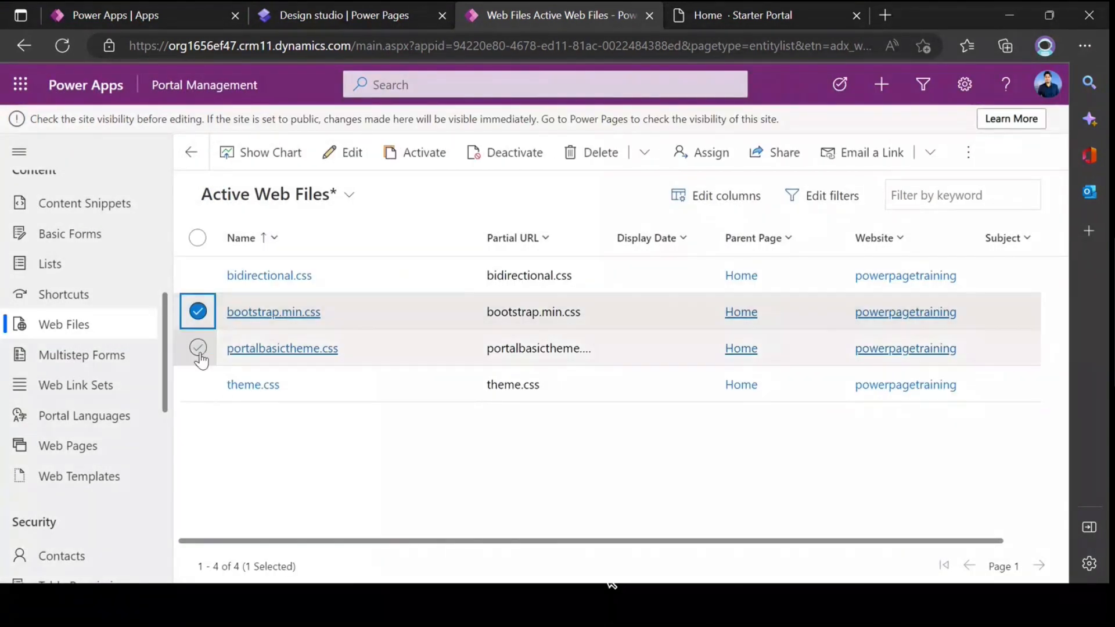
left_click(197, 348)
left_click(197, 384)
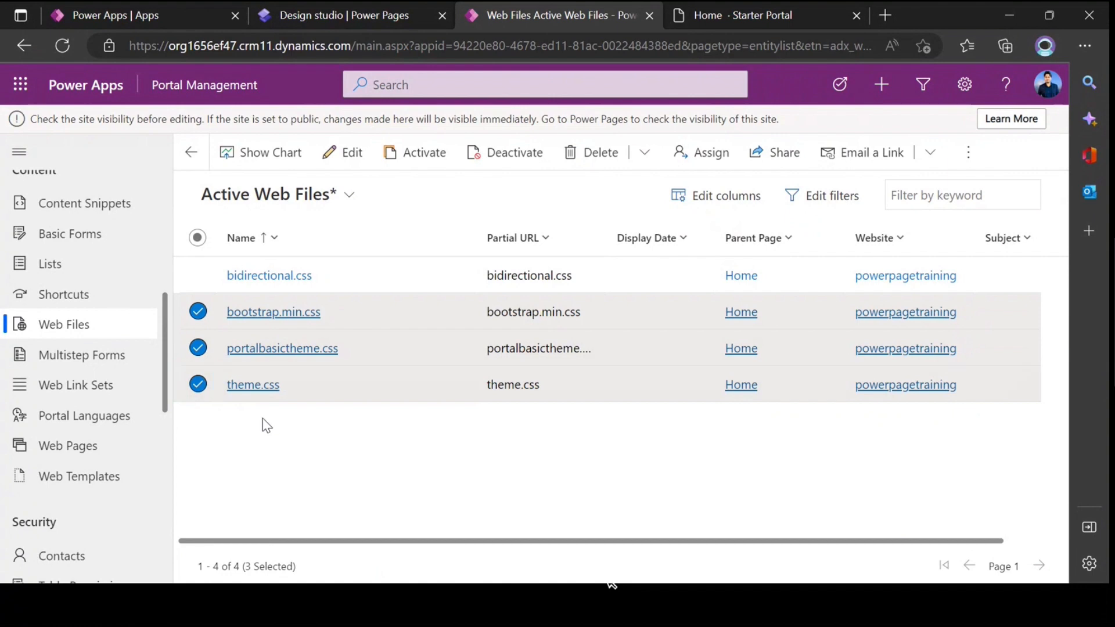
left_click(197, 312)
left_click(197, 348)
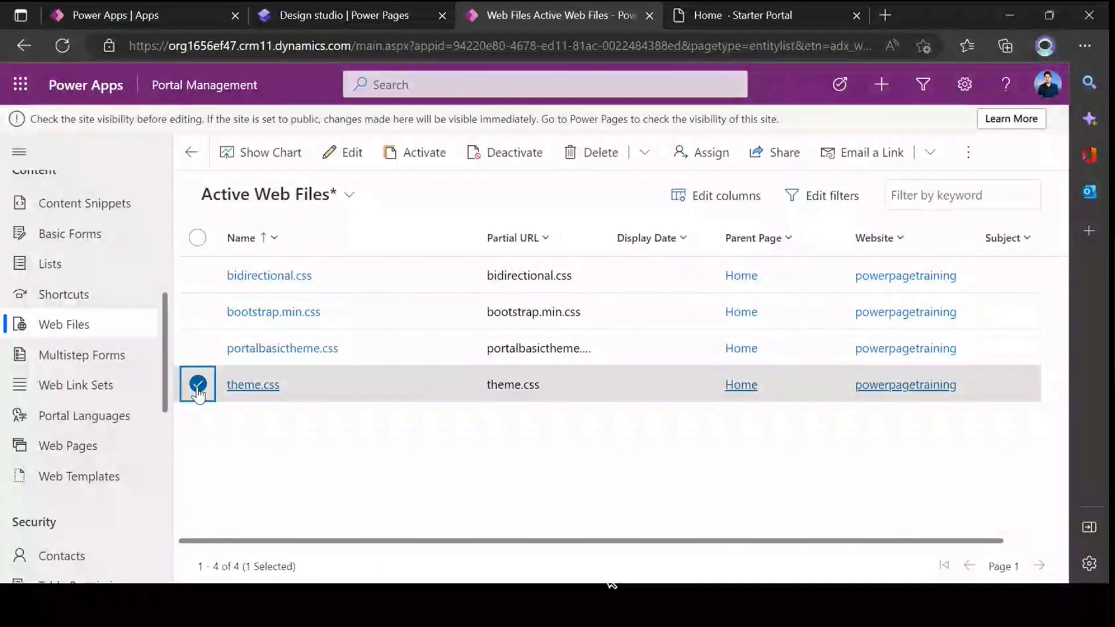
left_click(197, 386)
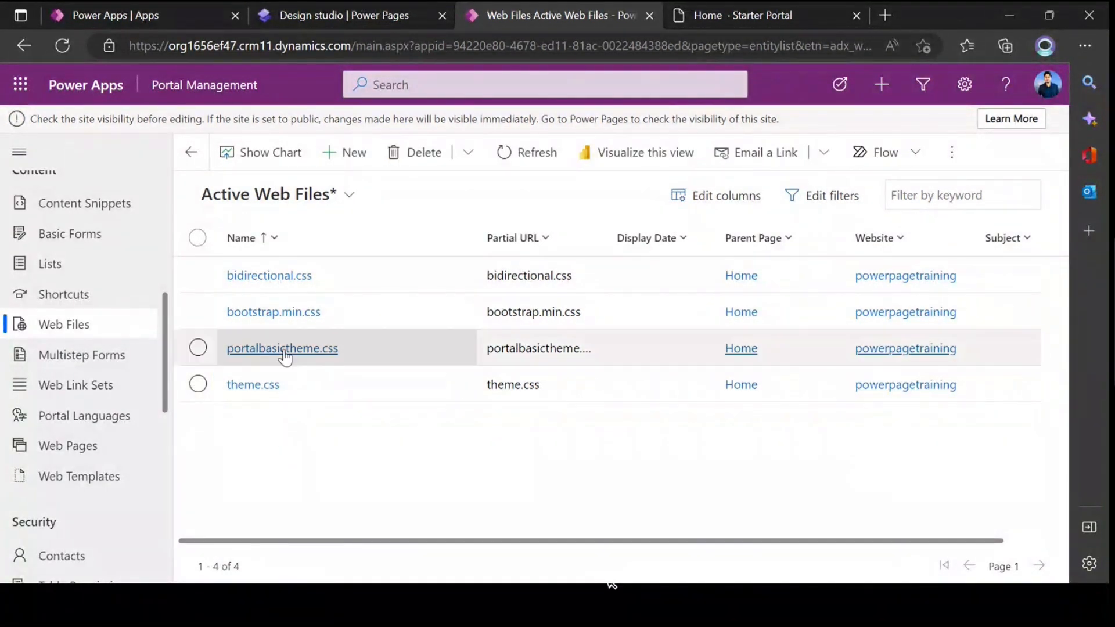
Open the portalbasictheme.css web file record and download the CSS file attached to its note
left_click(282, 348)
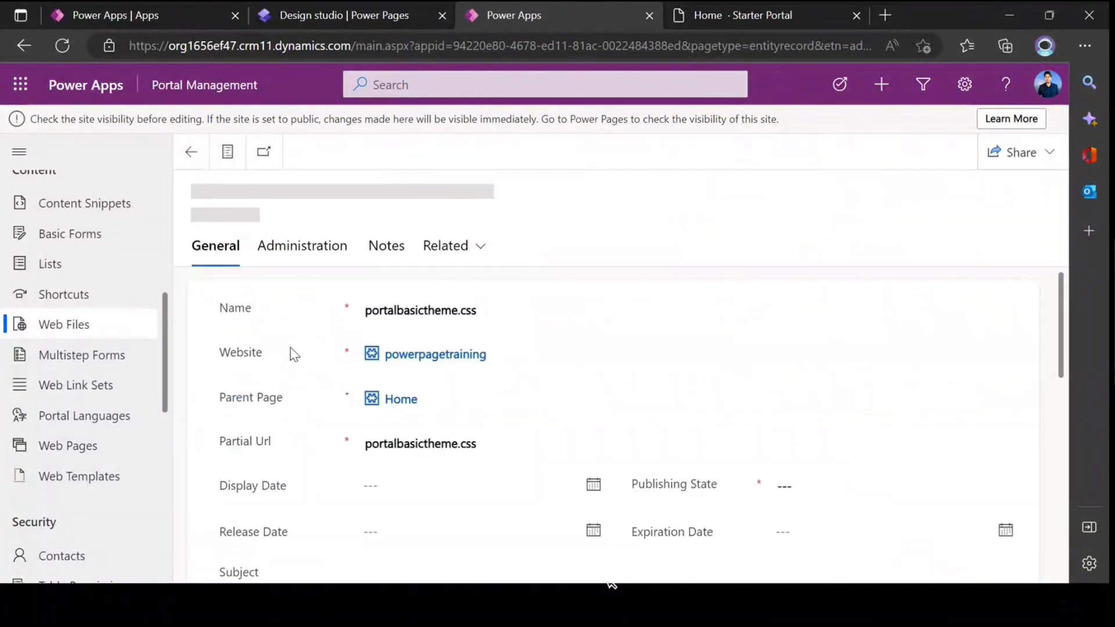
left_click(384, 255)
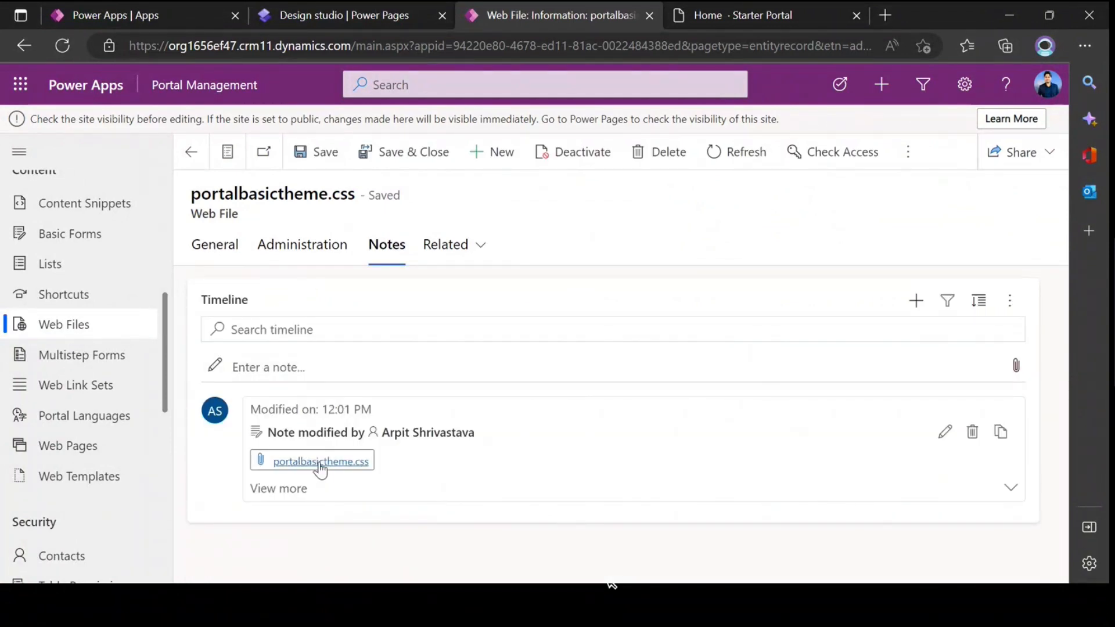
left_click(372, 468)
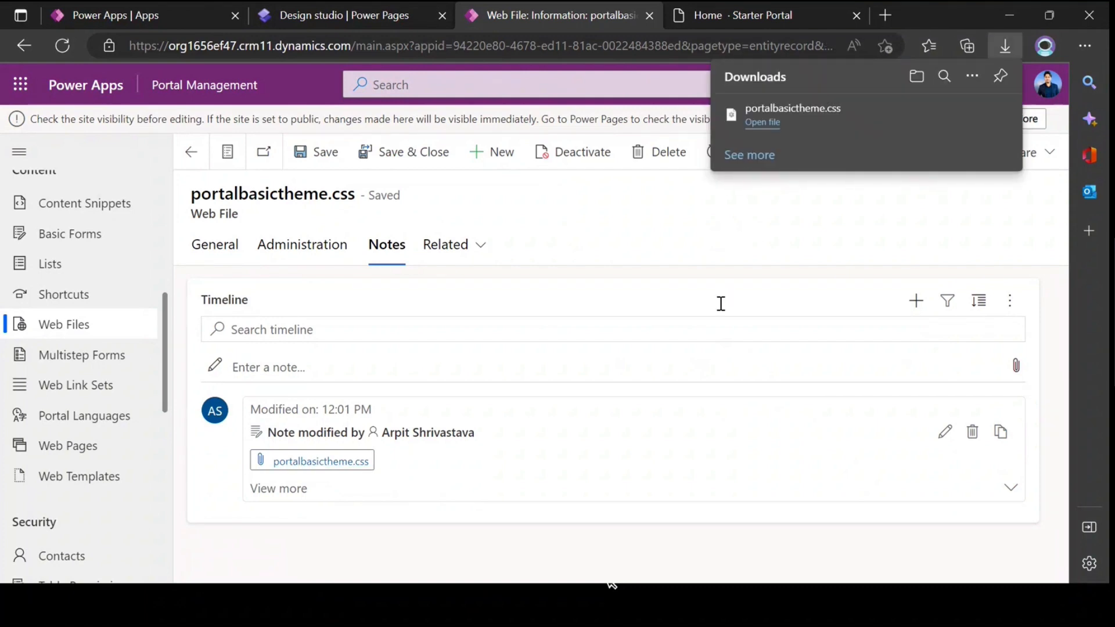
Open the downloaded portalbasictheme.css in Visual Studio Code and examine its portalThemeColor style rules
left_click(762, 123)
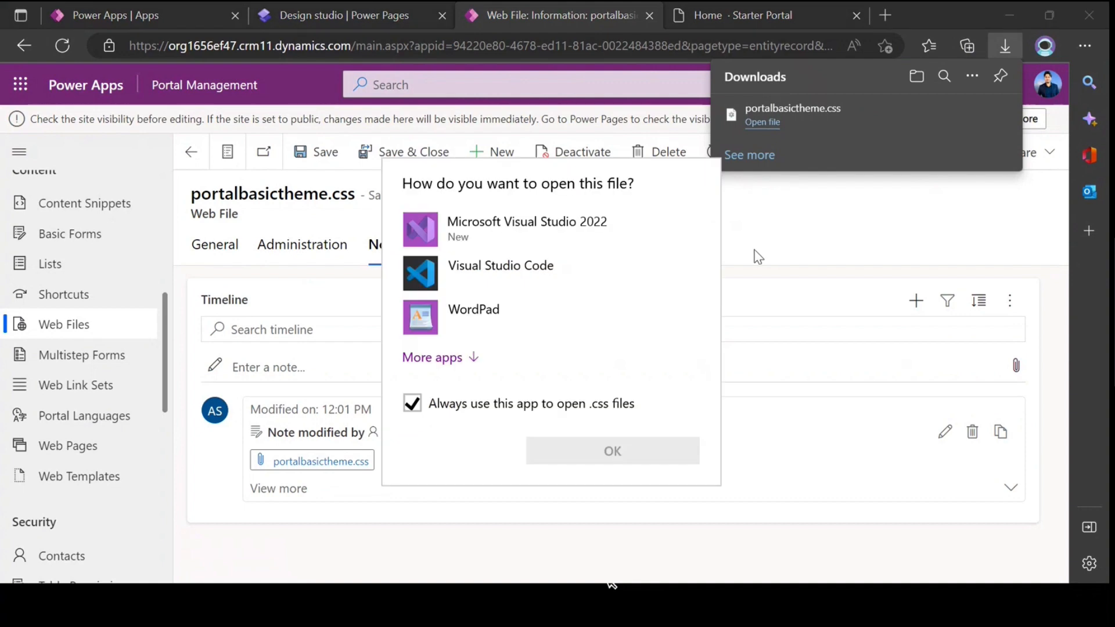
left_click(509, 264)
left_click(593, 450)
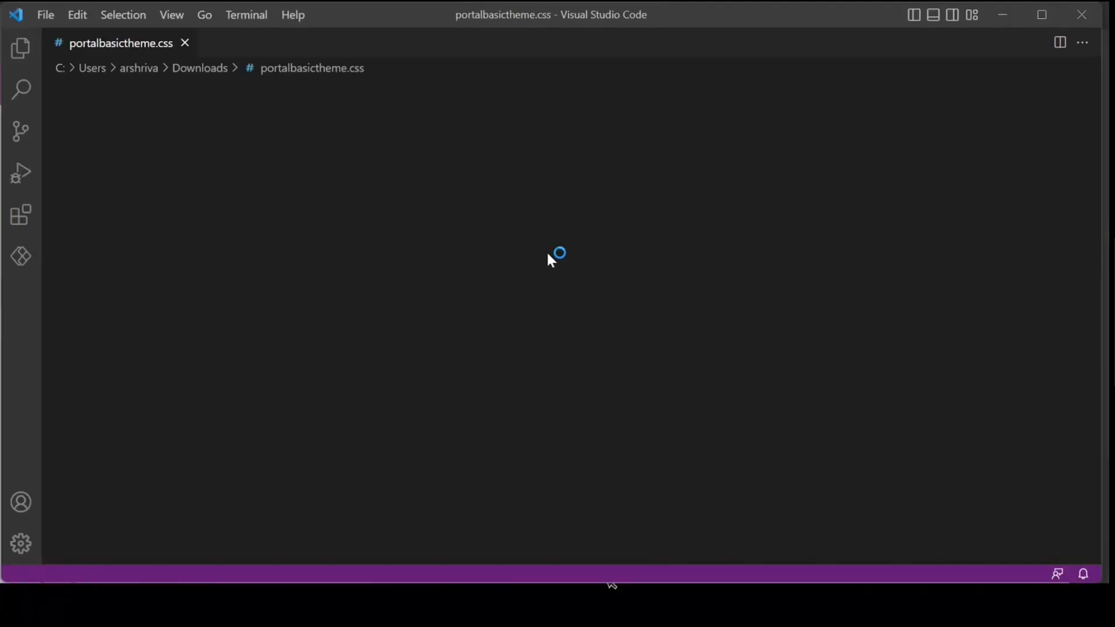
left_click(273, 256)
scroll(288, 234, "down", 15)
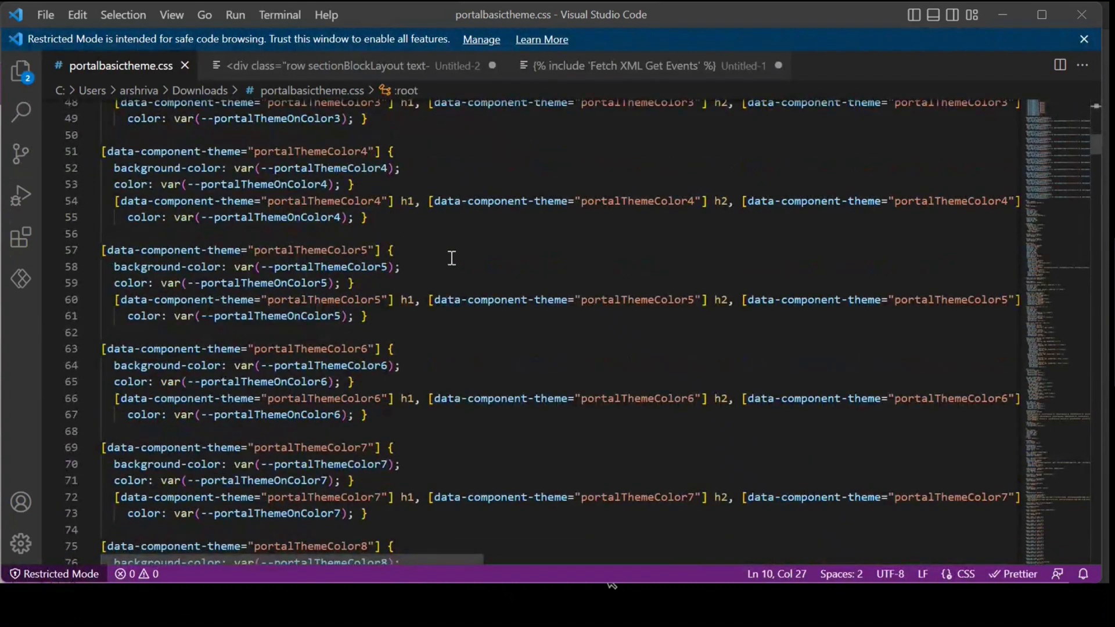
scroll(455, 285, "down", 8)
left_click(521, 275)
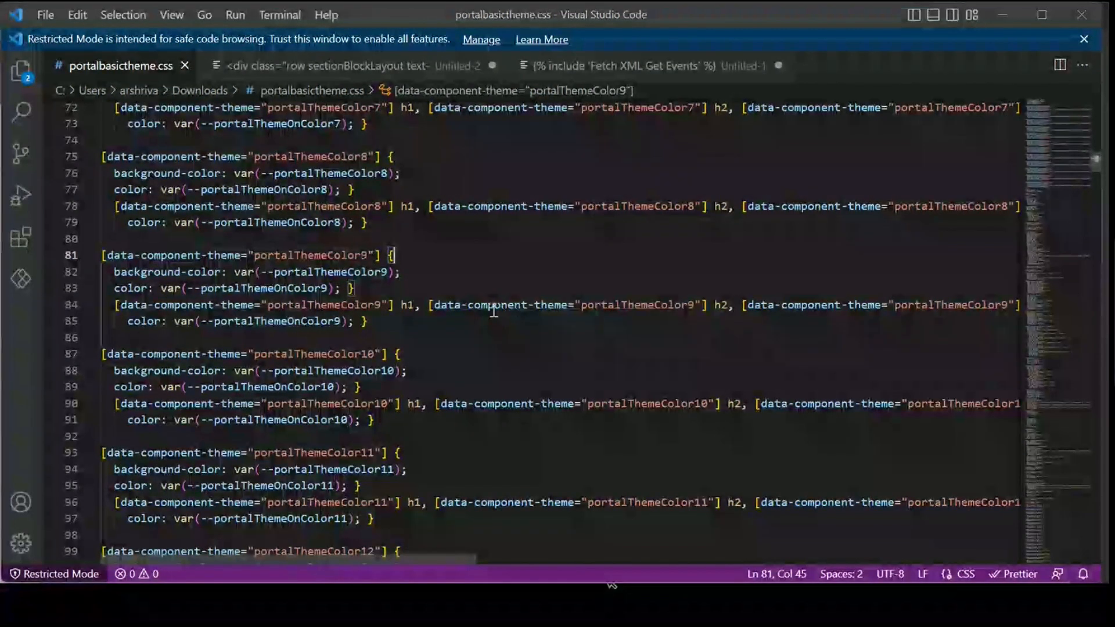
Return to the portalbasictheme.css web file record in Portal Management and show its General details
left_click(1004, 14)
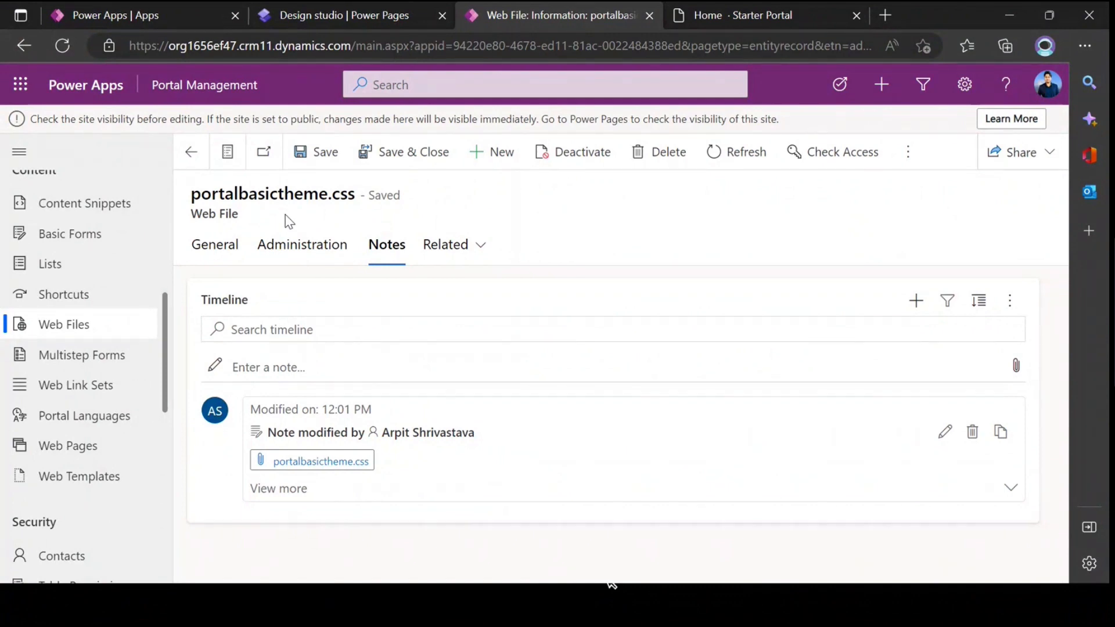
left_click(235, 248)
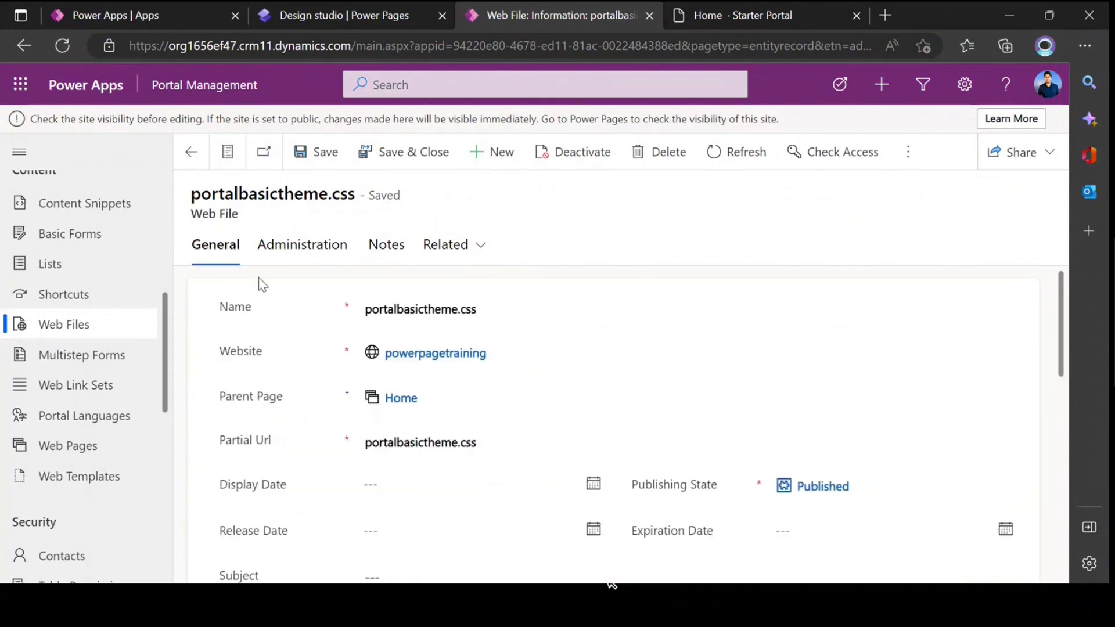
Enable the PowerGuideCSS.css custom CSS file in the Power Pages design studio's Styling workspace
left_click(324, 18)
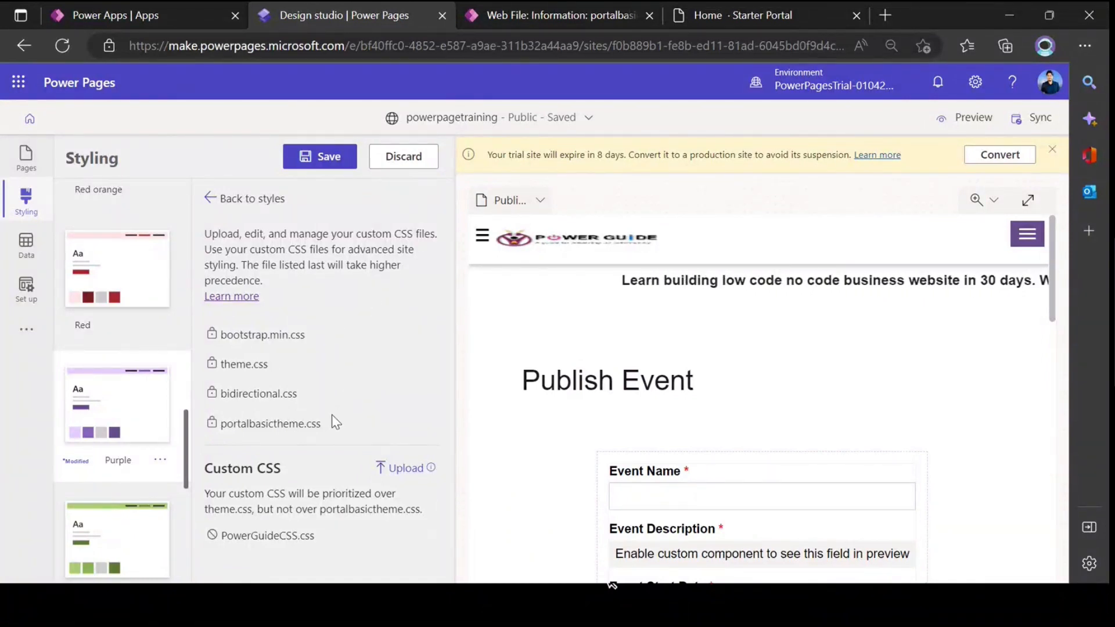
left_click_drag(203, 467, 293, 480)
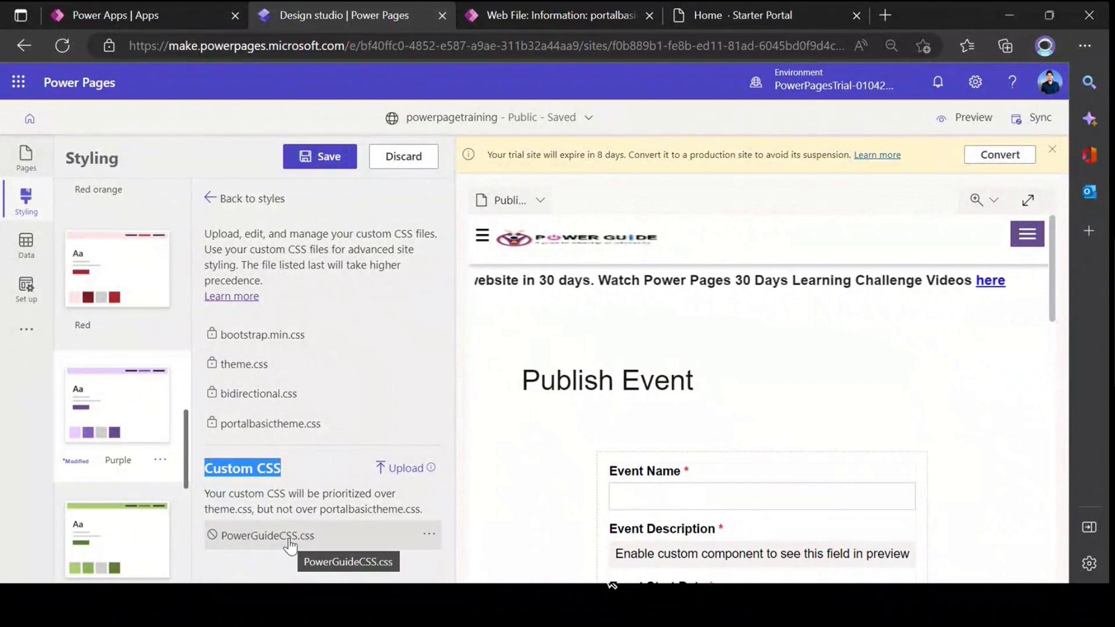
left_click(430, 542)
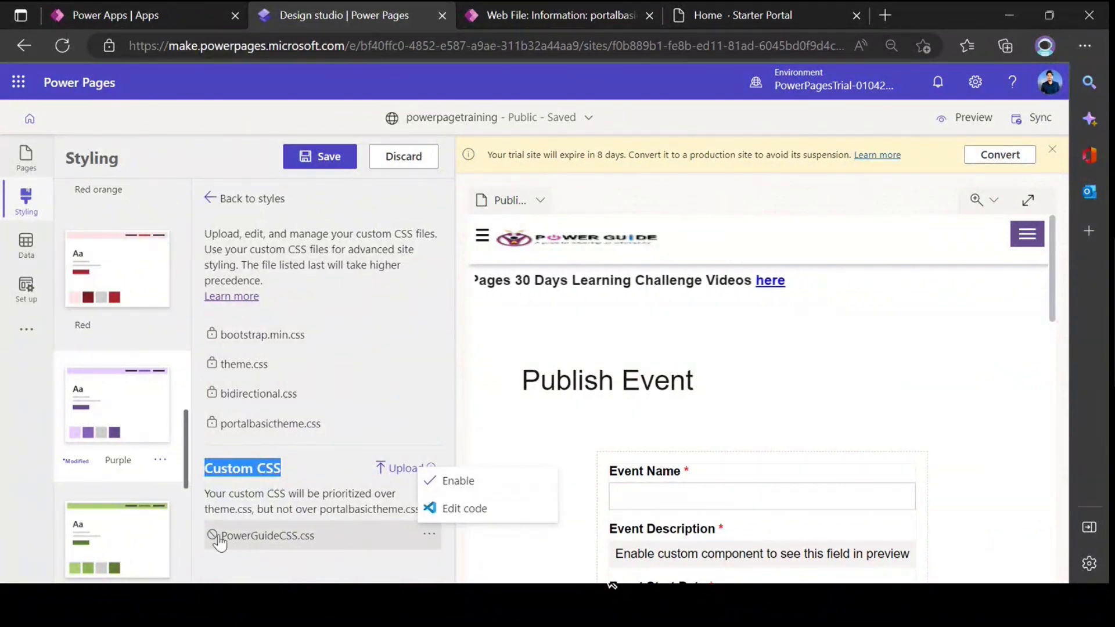
left_click(313, 570)
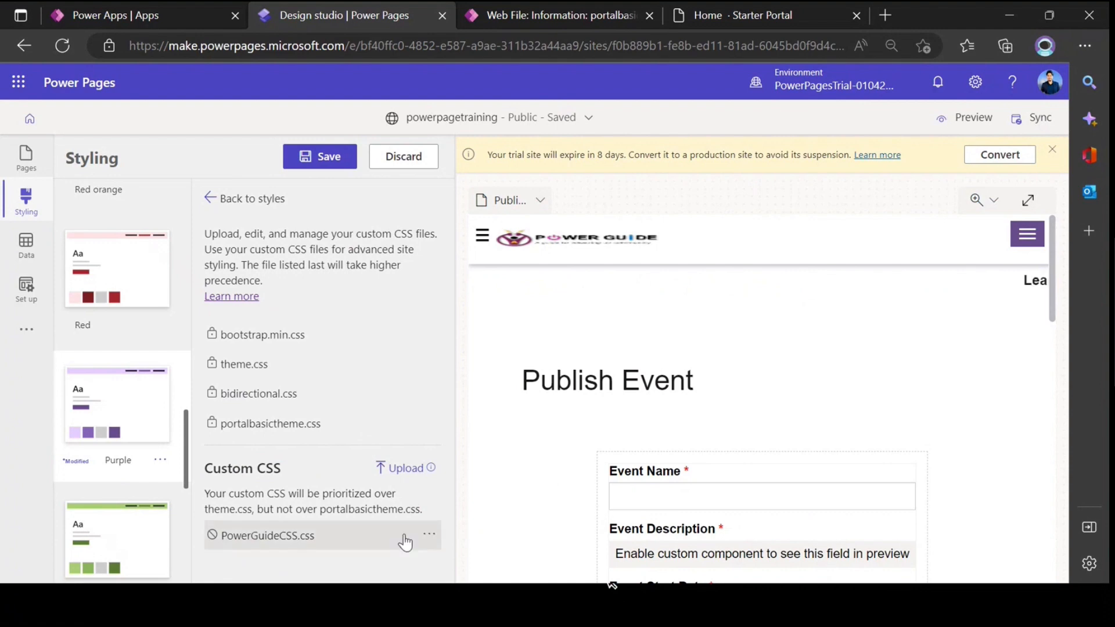
left_click(426, 535)
left_click(457, 489)
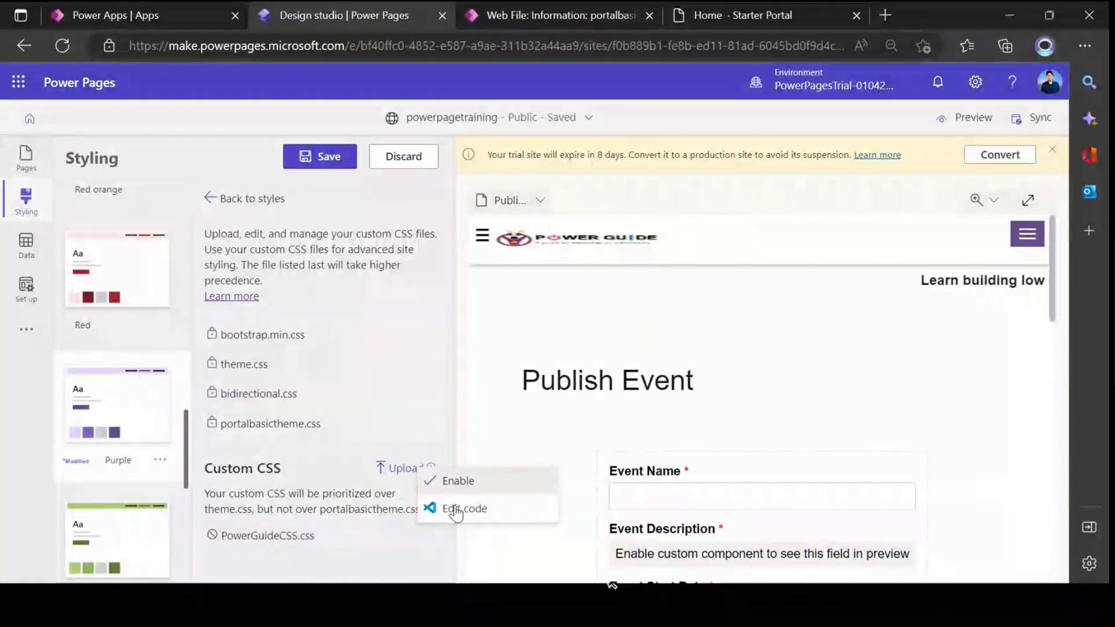
Open PowerGuideCSS.css for code editing in Visual Studio Code for the Web and view its rules from the first line
left_click(429, 535)
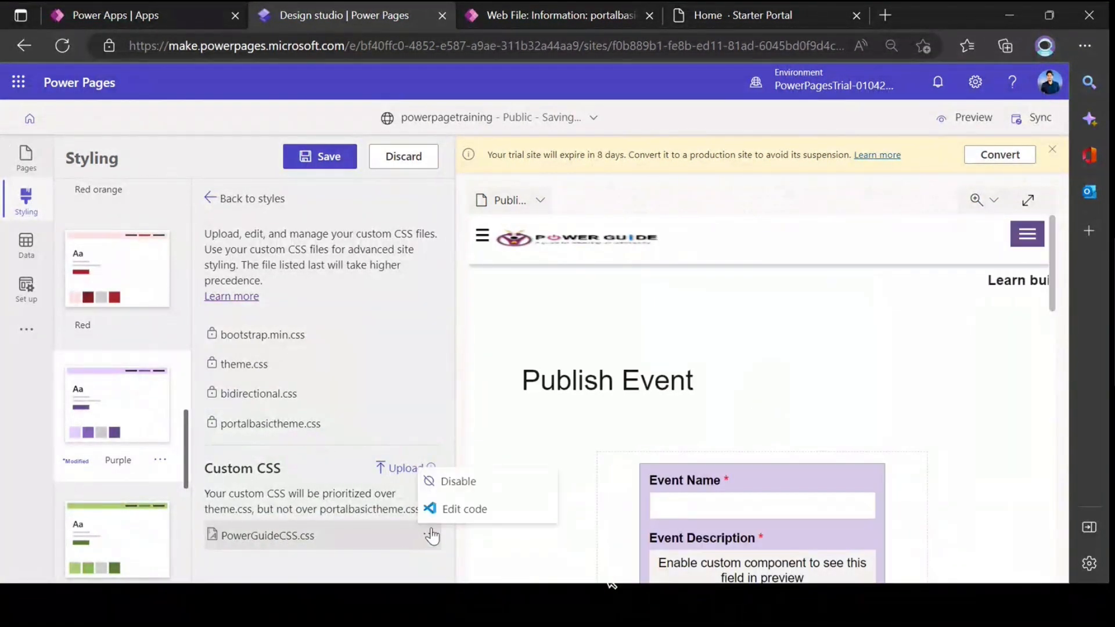
left_click(455, 509)
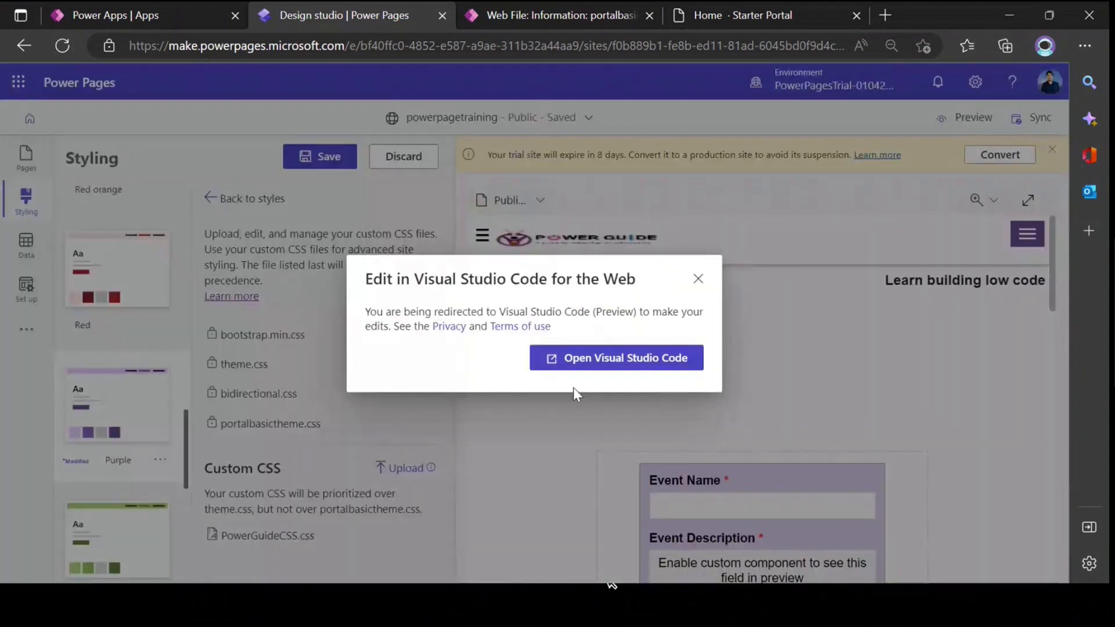
left_click(592, 367)
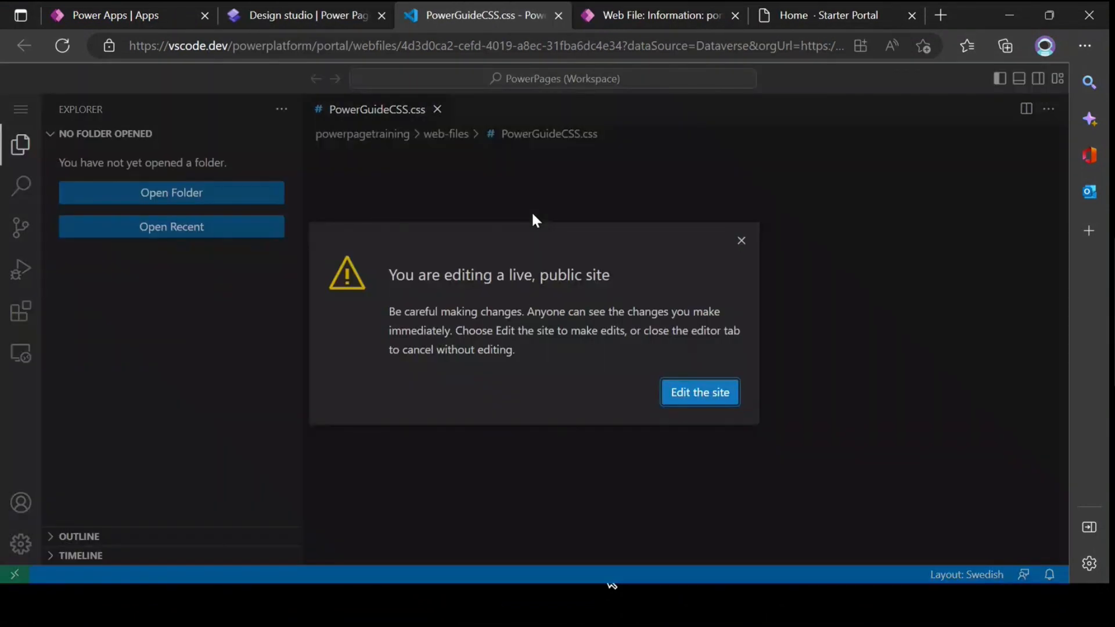
key("Return")
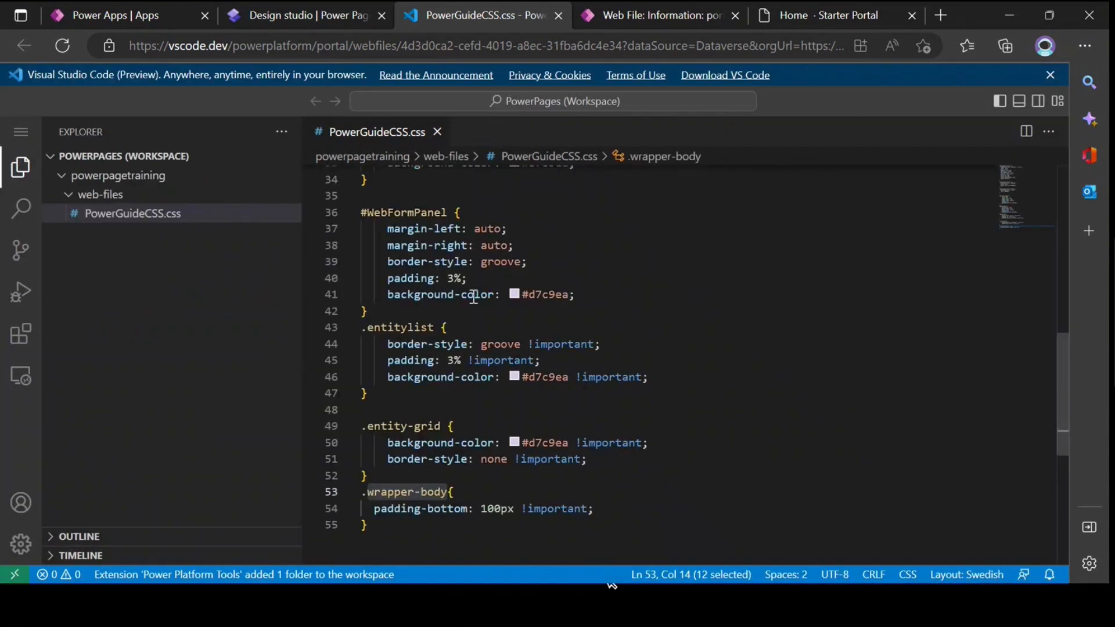
scroll(473, 296, "up", 10)
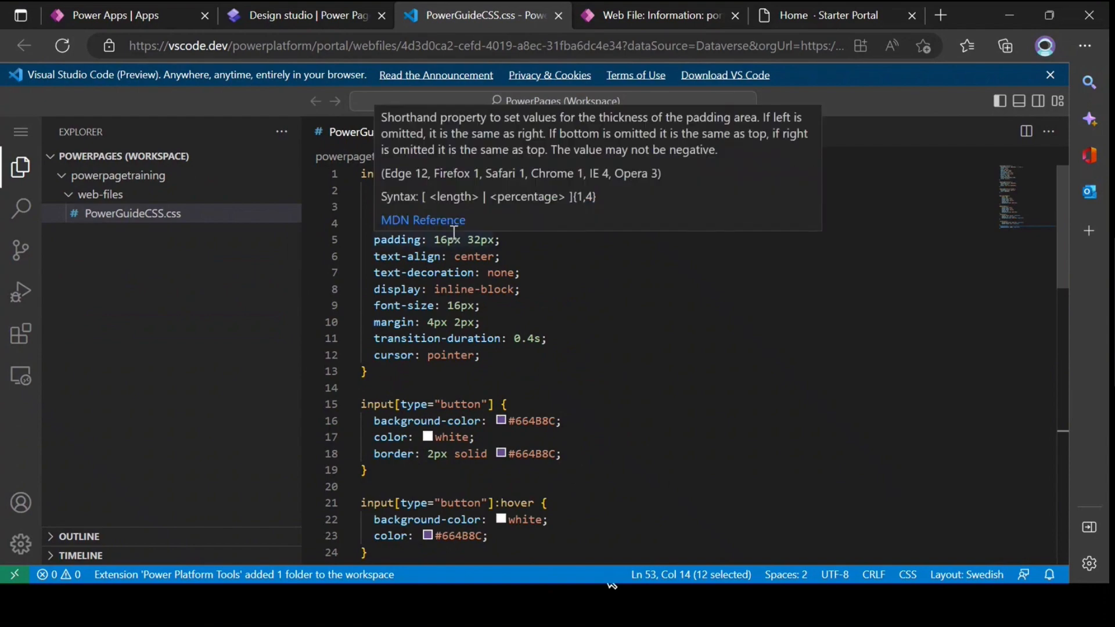
Switch to the live portal site, look over the home page's event cards, and open the Publish Event page
left_click(631, 17)
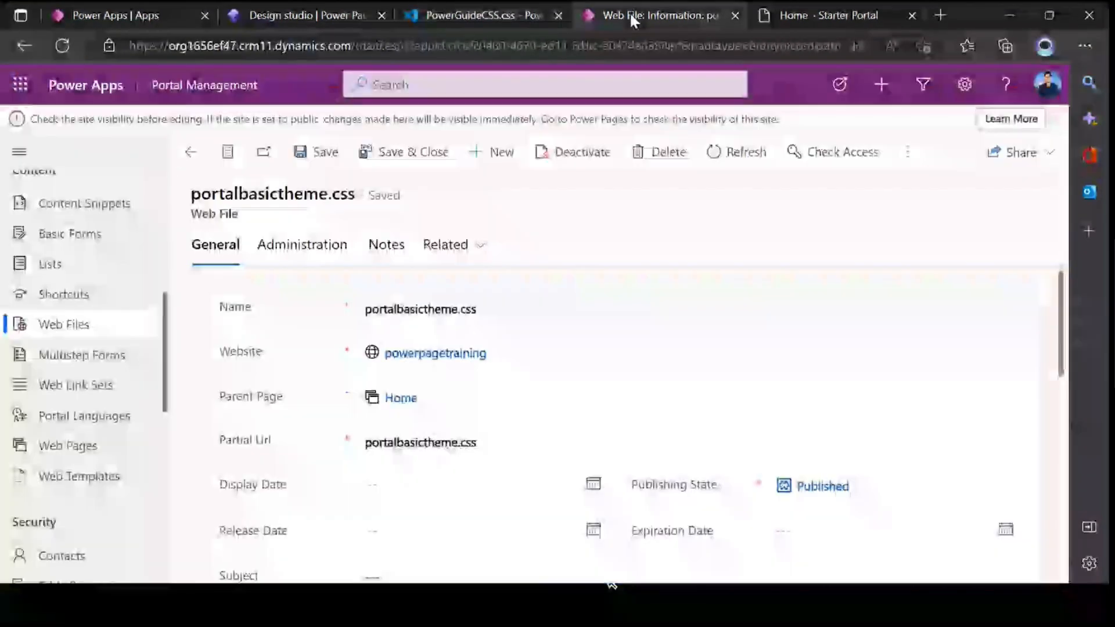
left_click(793, 21)
scroll(520, 236, "down", 10)
scroll(511, 241, "down", 5)
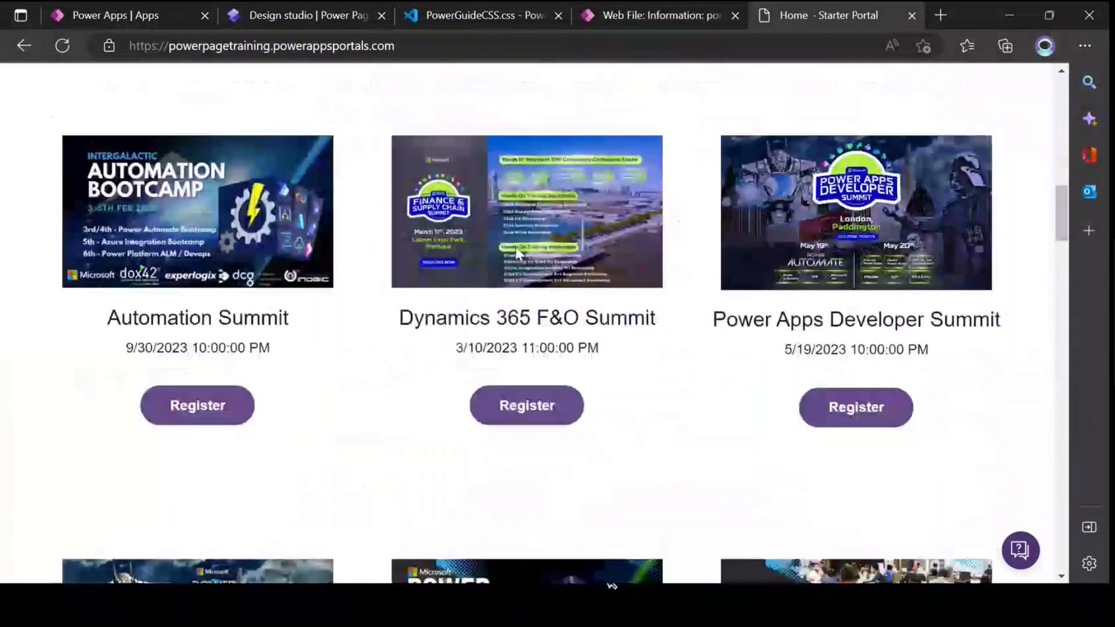
scroll(521, 243, "up", 15)
left_click(673, 100)
left_click(672, 172)
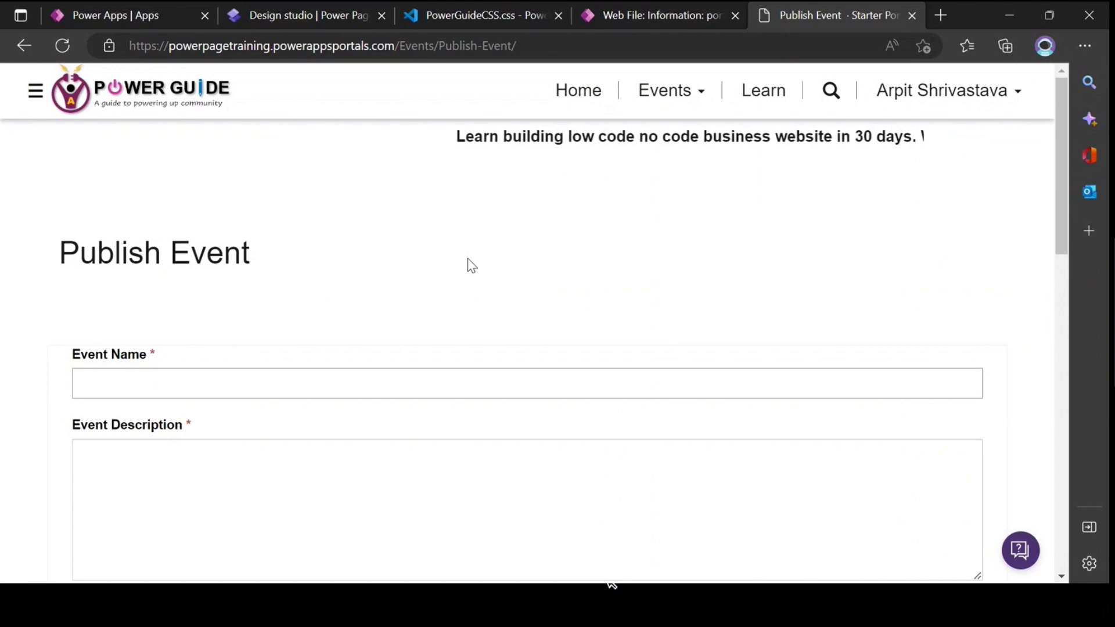
Examine the Publish Event form down to its Submit button, and highlight the /Publish-Event/ part of the page address
scroll(403, 304, "down", 15)
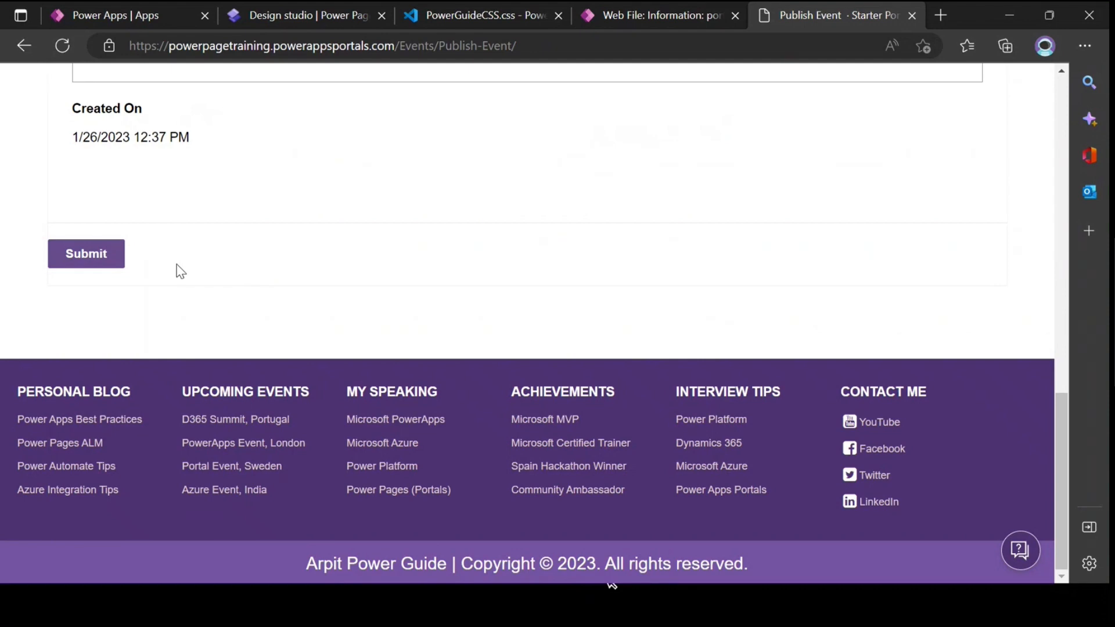
scroll(204, 273, "up", 4)
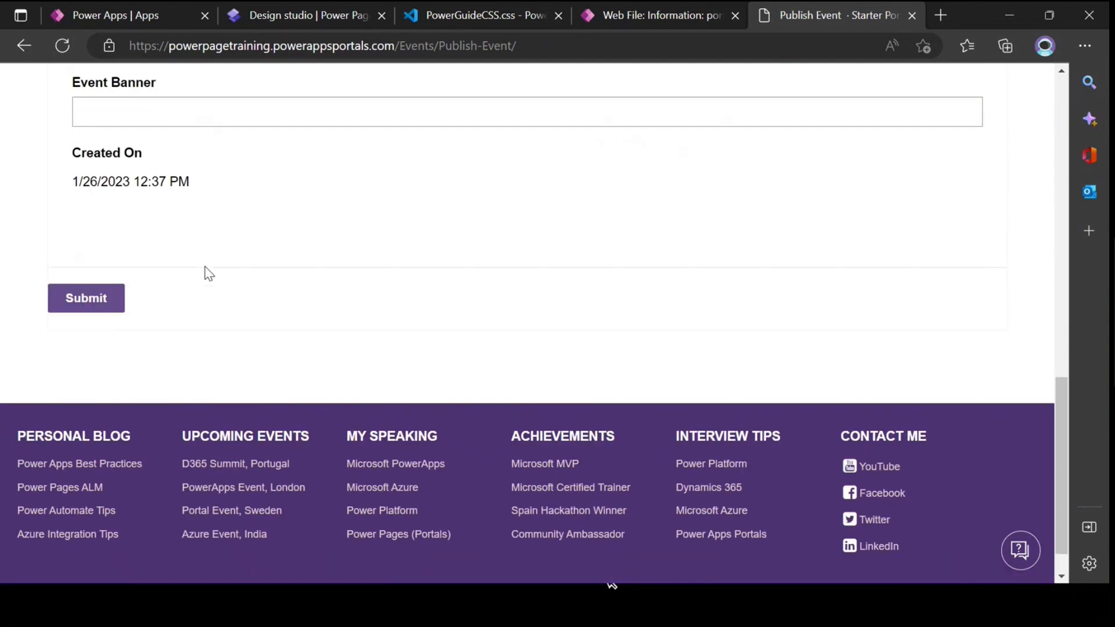
scroll(203, 333, "up", 12)
scroll(200, 327, "up", 2)
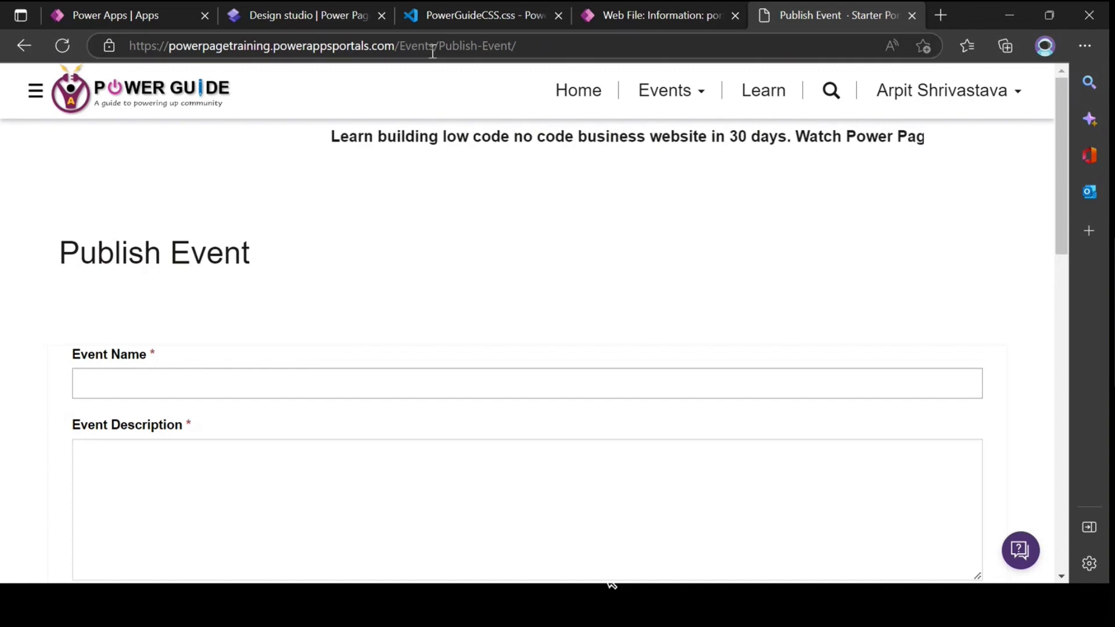
left_click_drag(436, 46, 516, 45)
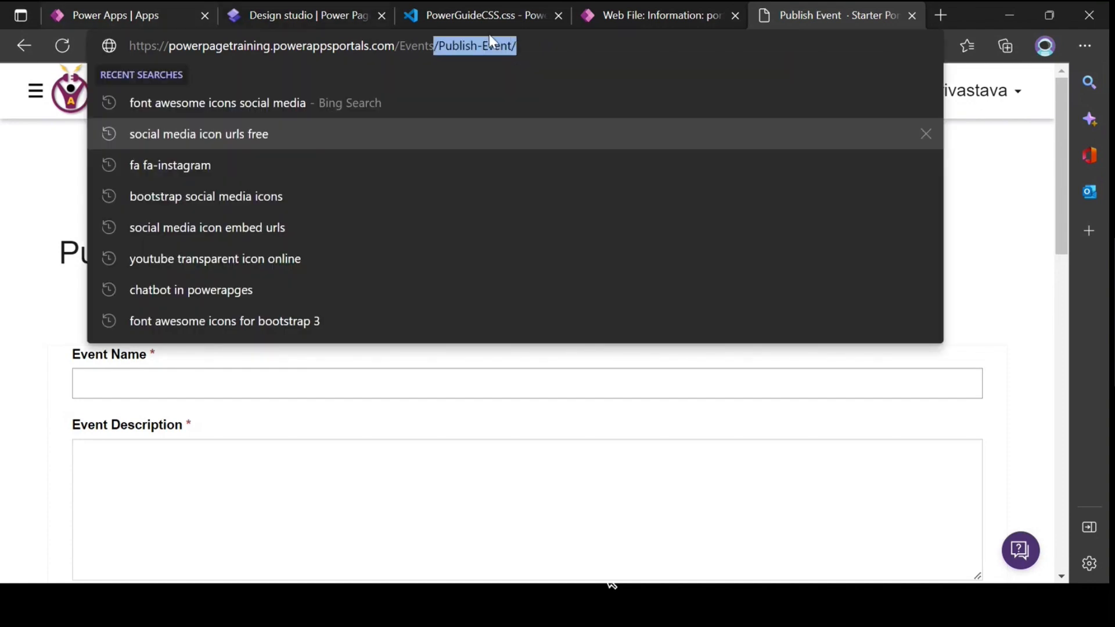
In Portal Management, filter the active web pages by "pub" and open the Publish Event record
left_click(662, 16)
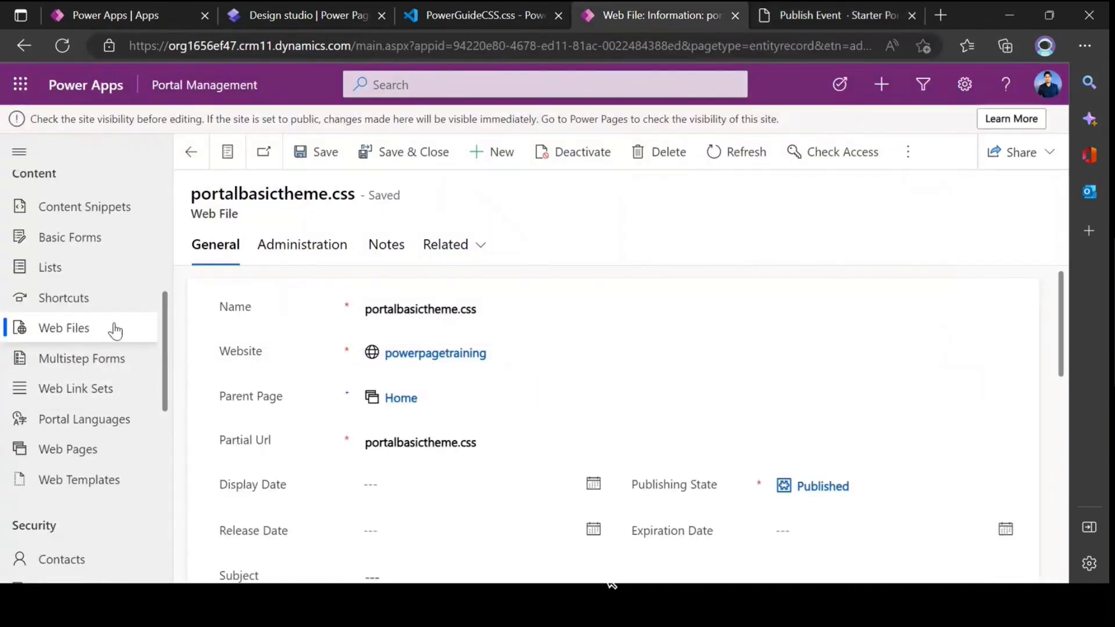
scroll(113, 326, "up", 5)
scroll(116, 331, "down", 4)
scroll(116, 330, "down", 3)
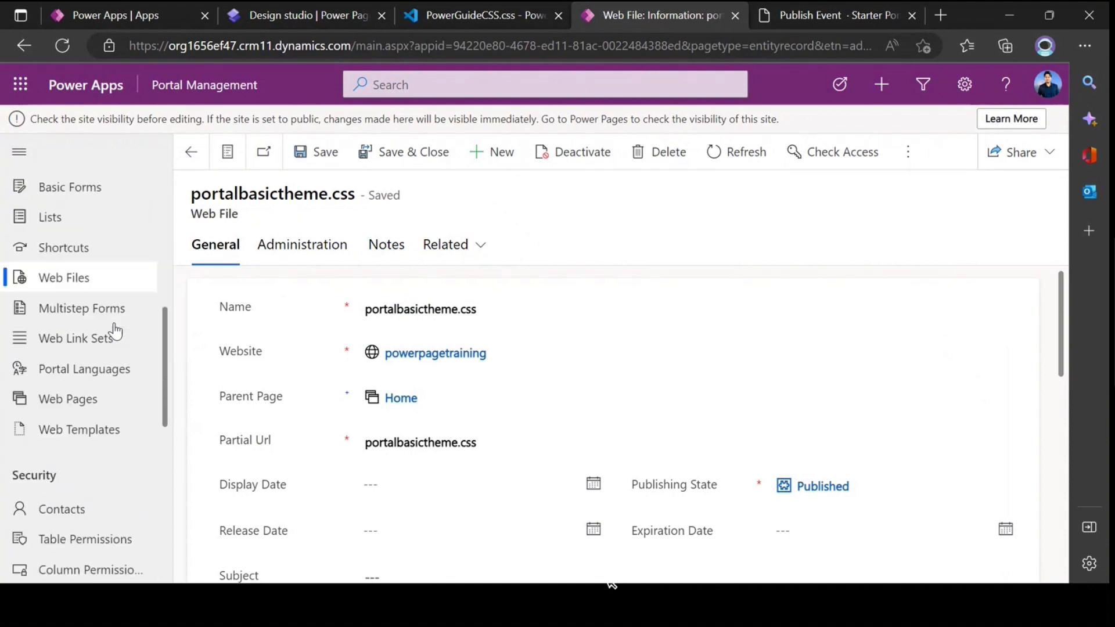
left_click(68, 383)
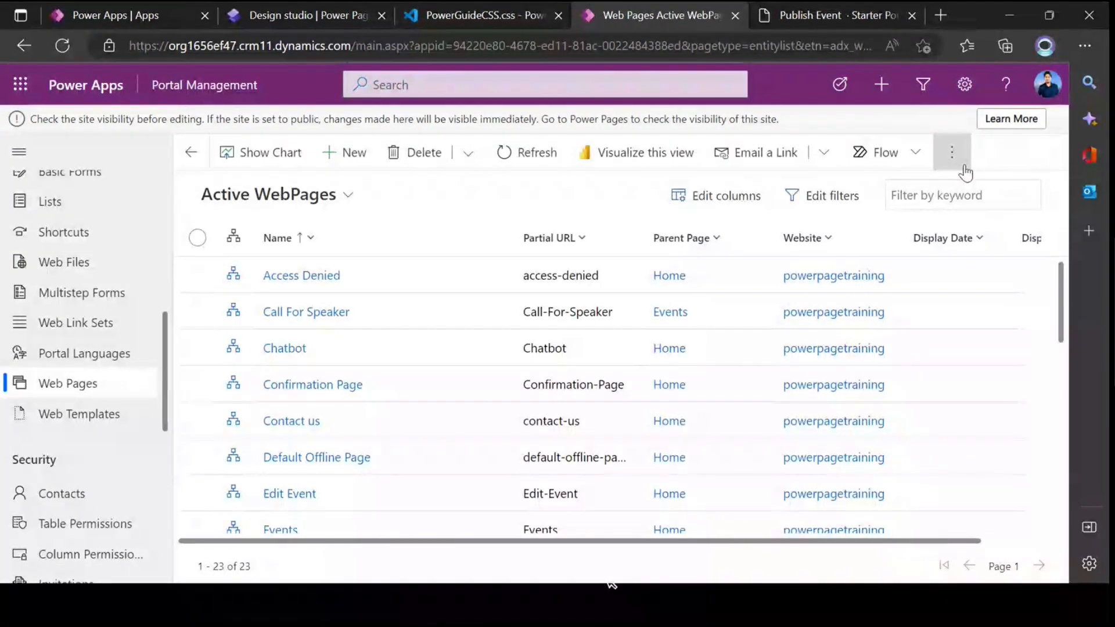
left_click(970, 198)
type("pub")
left_click(306, 278)
Open Publish Event's English localized content page and show the Custom CSS in its advanced settings
scroll(381, 323, "down", 5)
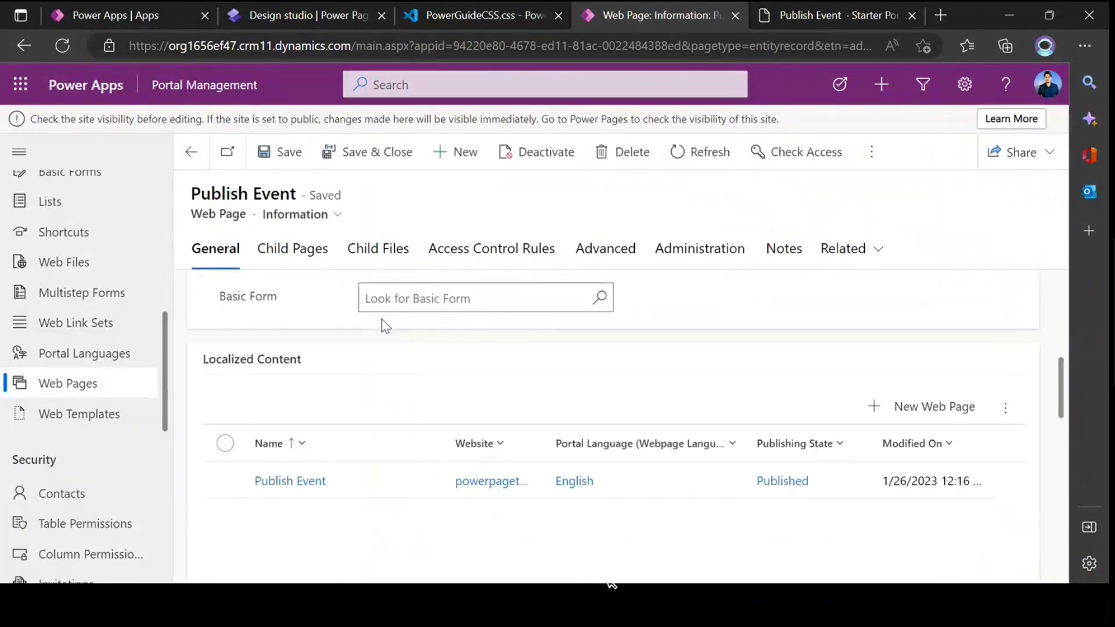
left_click(357, 442)
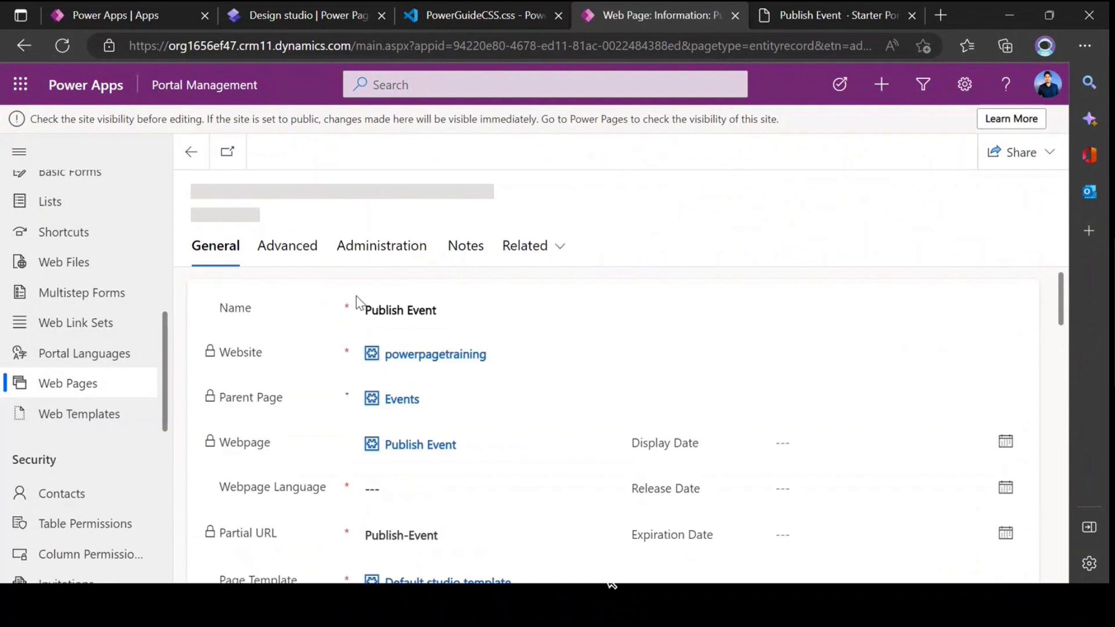
left_click(292, 250)
scroll(409, 437, "down", 5)
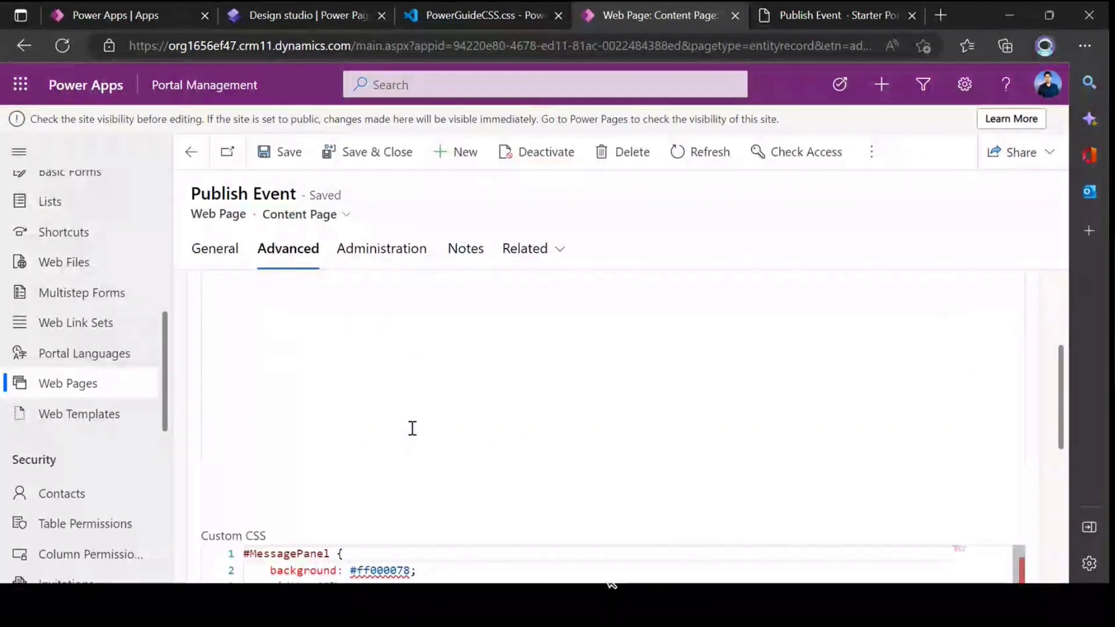
left_click(284, 400)
left_click_drag(206, 355, 281, 354)
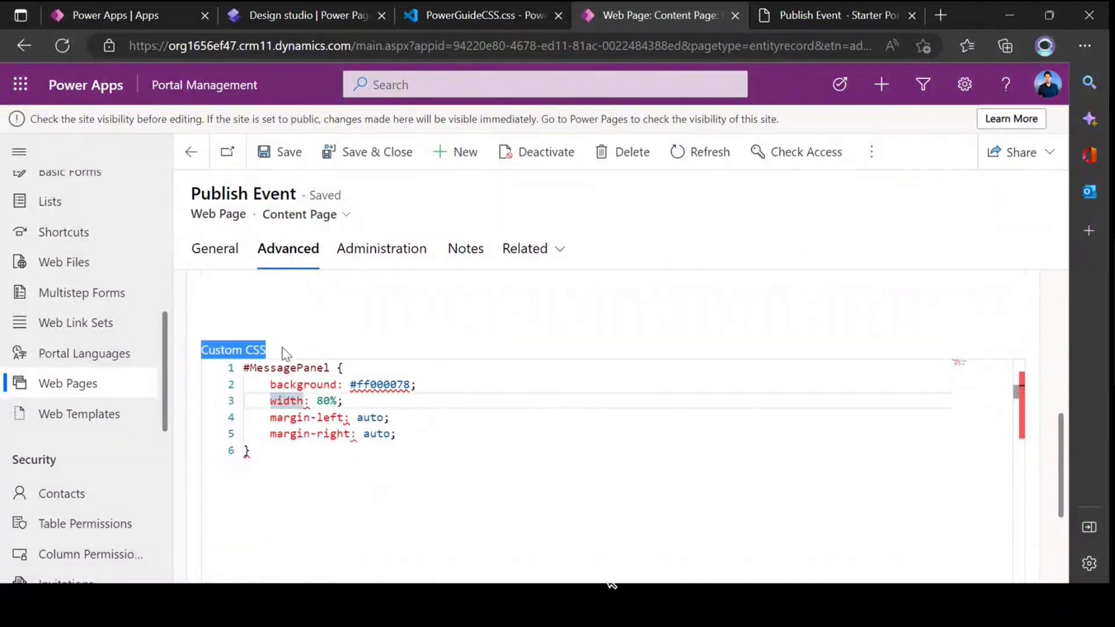
Examine the #MessagePanel rule in the Publish Event content page's Custom CSS without changing it
left_click(281, 417)
scroll(278, 441, "up", 2)
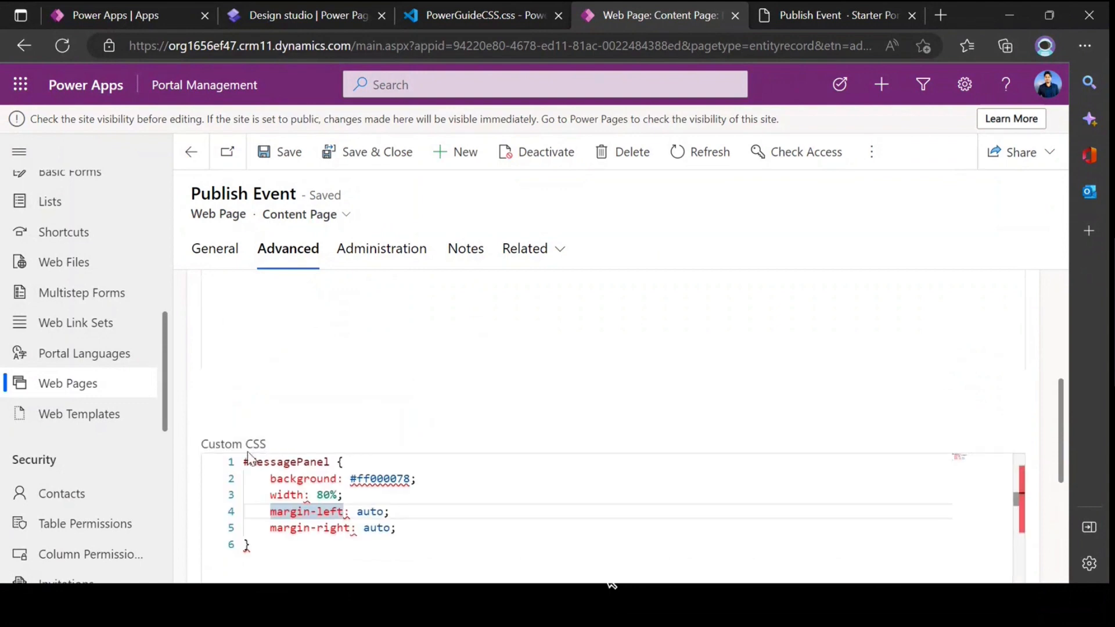
scroll(302, 475, "down", 2)
scroll(302, 475, "up", 3)
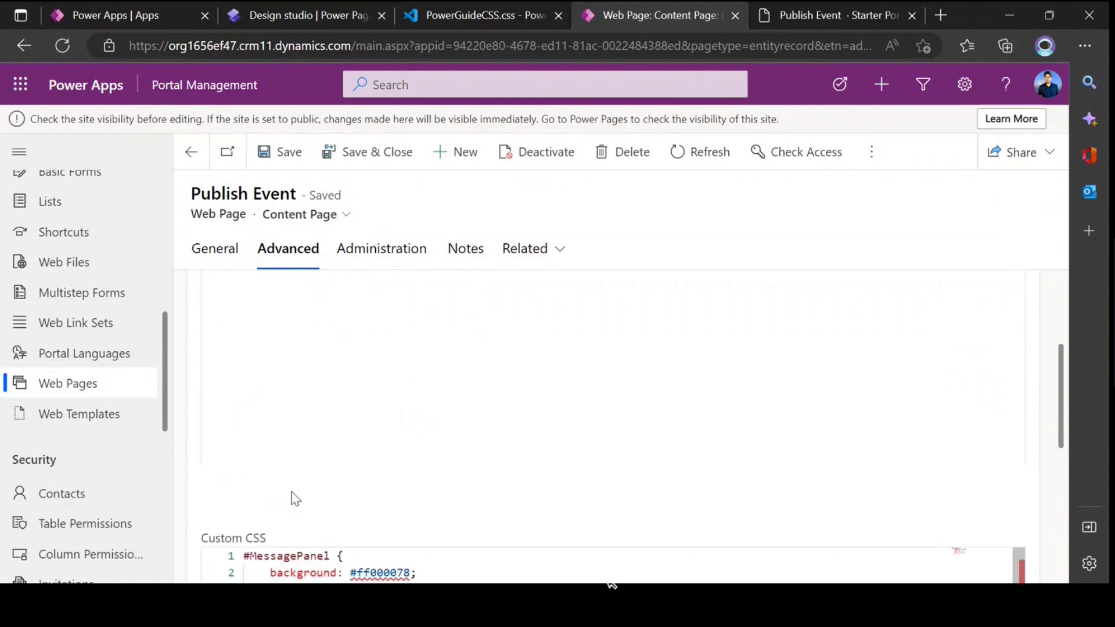
left_click_drag(1066, 383, 1061, 473)
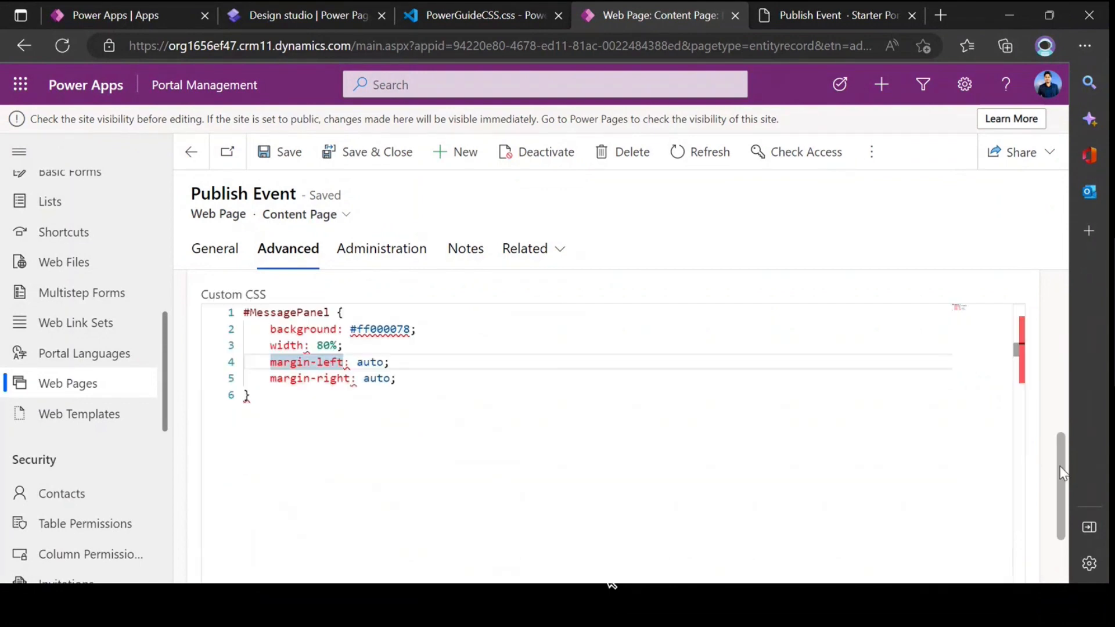
left_click_drag(298, 403, 233, 311)
left_click(302, 405)
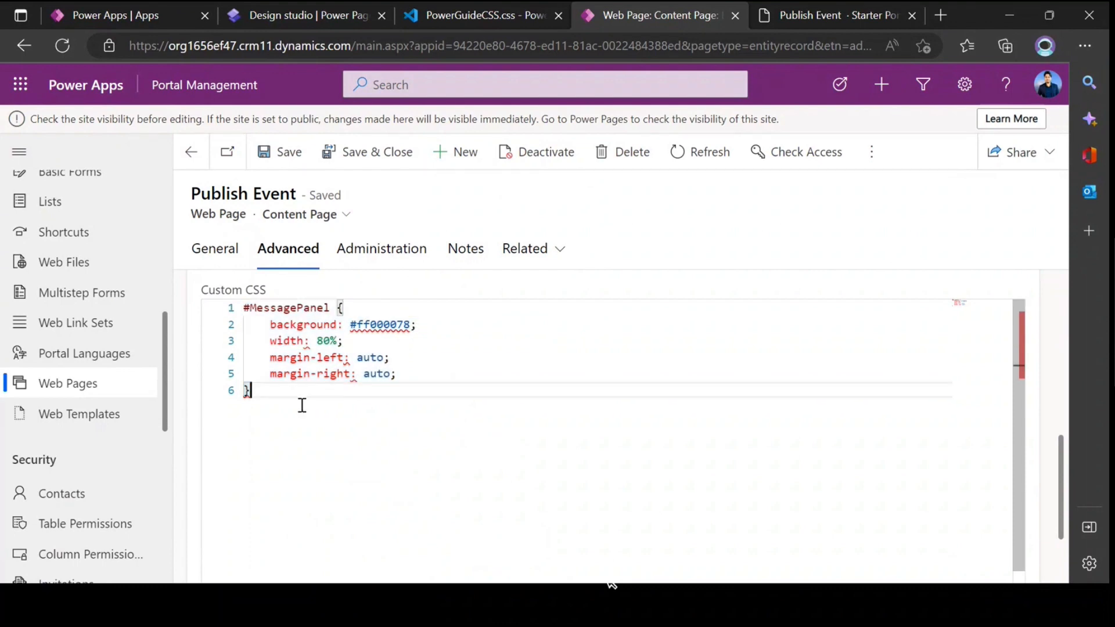
left_click_drag(191, 193, 296, 194)
double_click(329, 373)
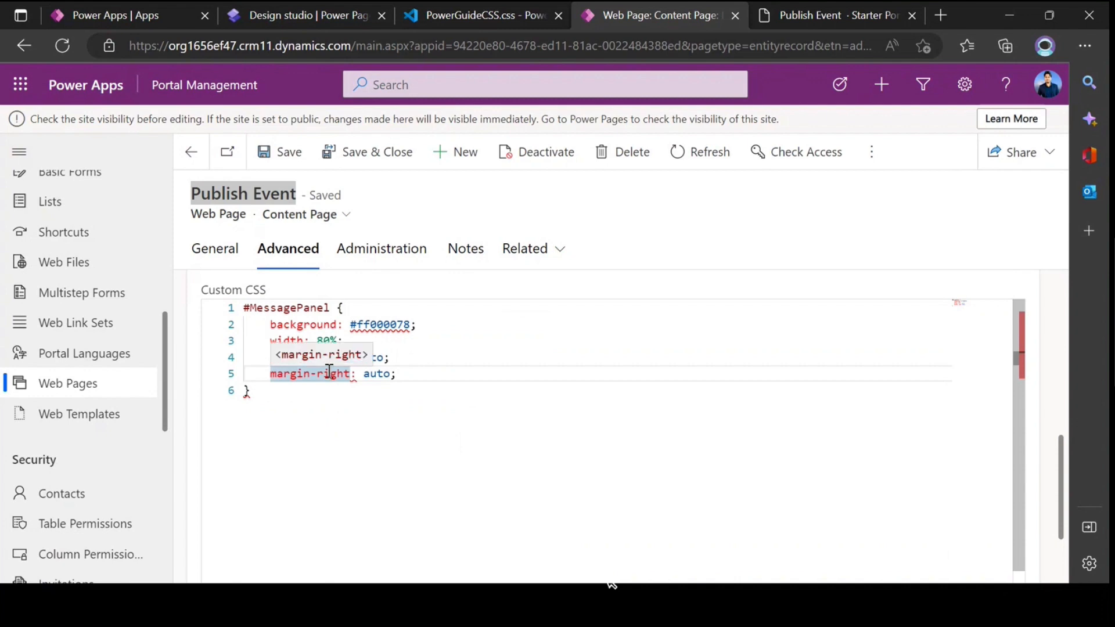
left_click(352, 418)
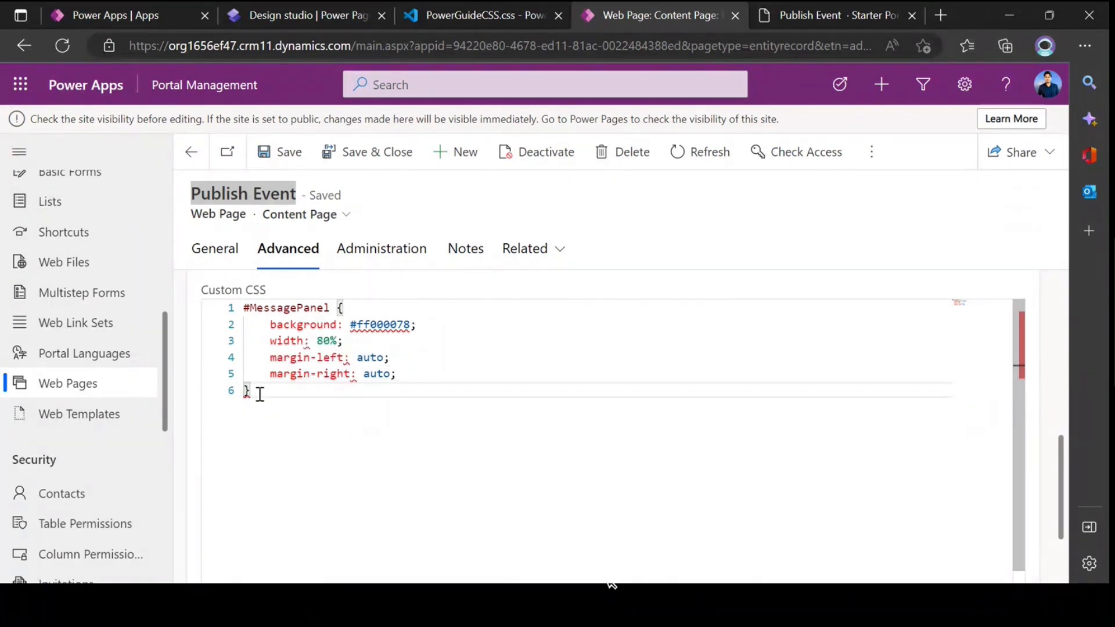
key("ctrl+a")
left_click(339, 420)
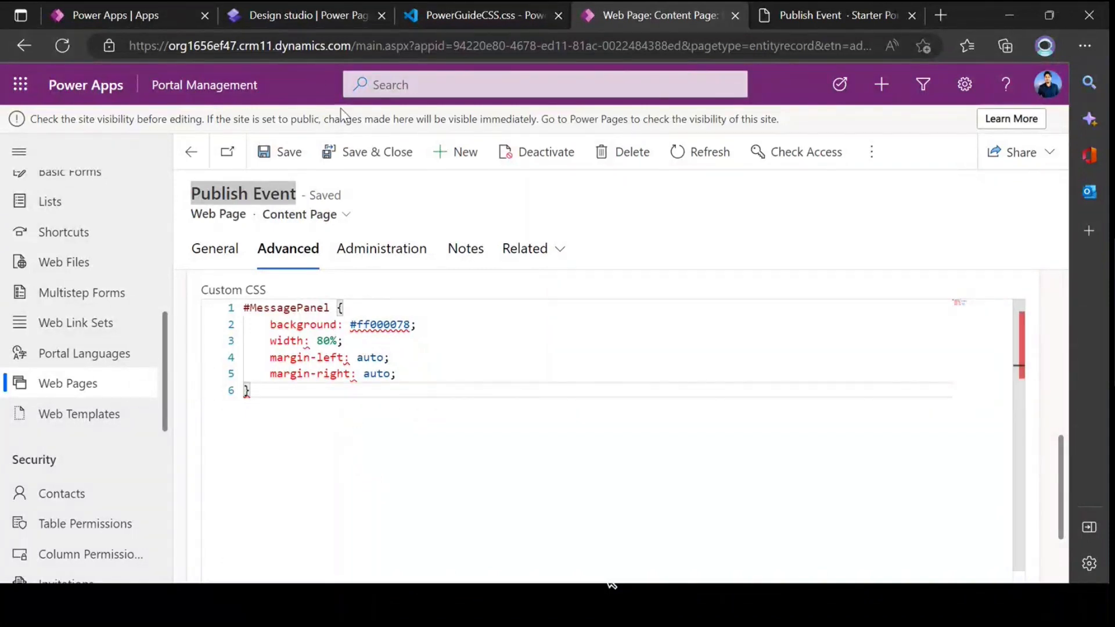
Return to the live Publish Event page and review its form from the Submit button back up to the heading
left_click(792, 16)
scroll(235, 351, "down", 15)
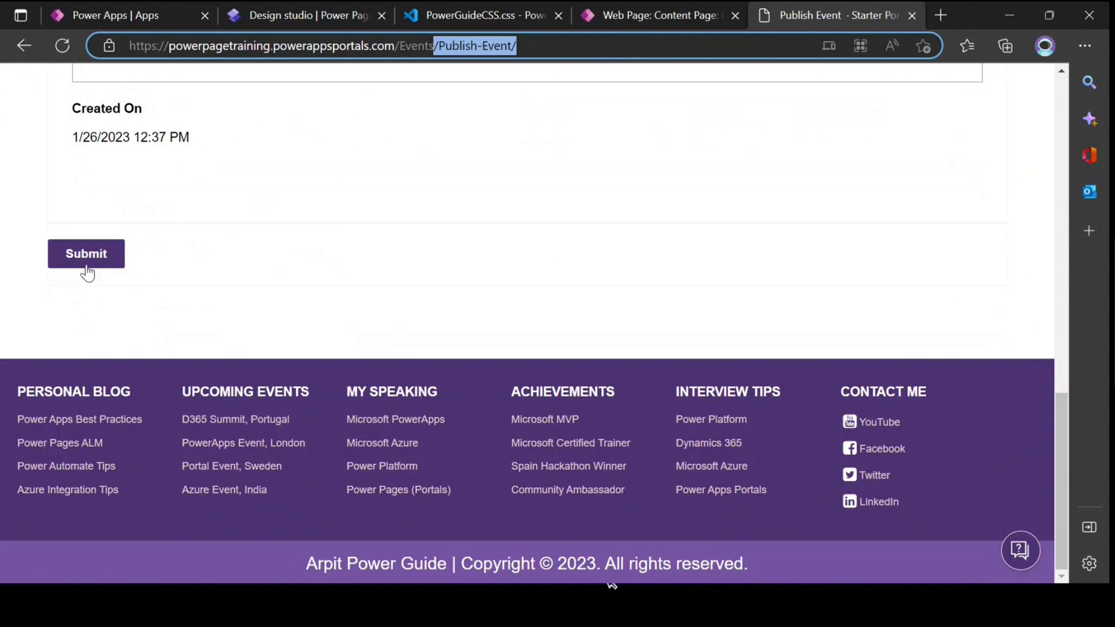
scroll(157, 298, "up", 8)
scroll(165, 299, "up", 5)
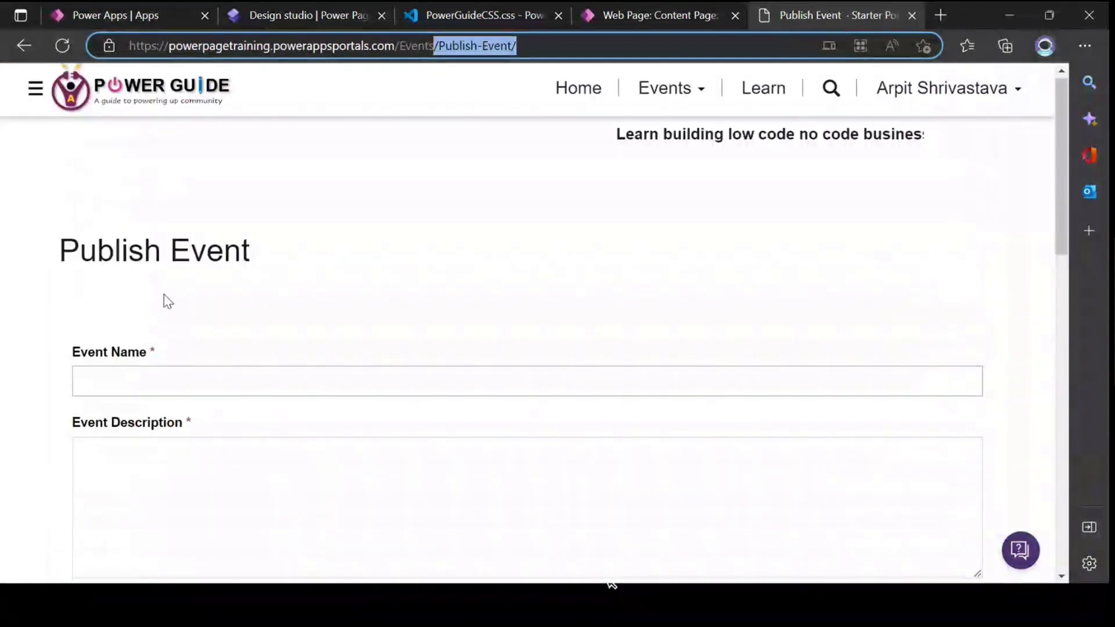
Open Call For Speaker from the Publish Event page's Events navigation in a new tab and review its multistep form and buttons
left_click(685, 109)
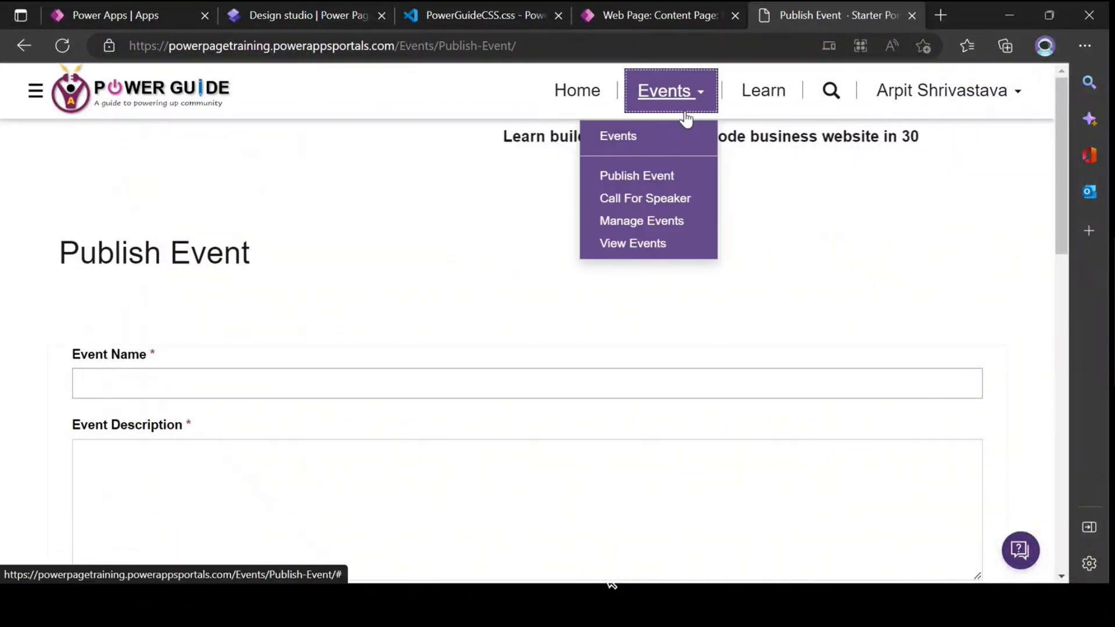
right_click(667, 203)
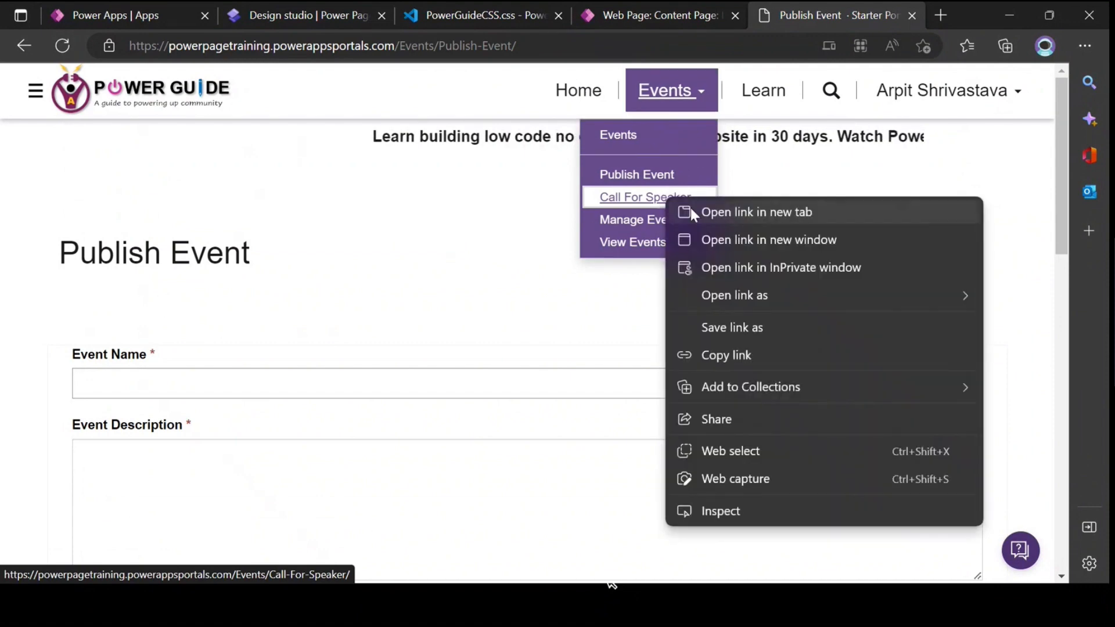
left_click(694, 210)
left_click(852, 17)
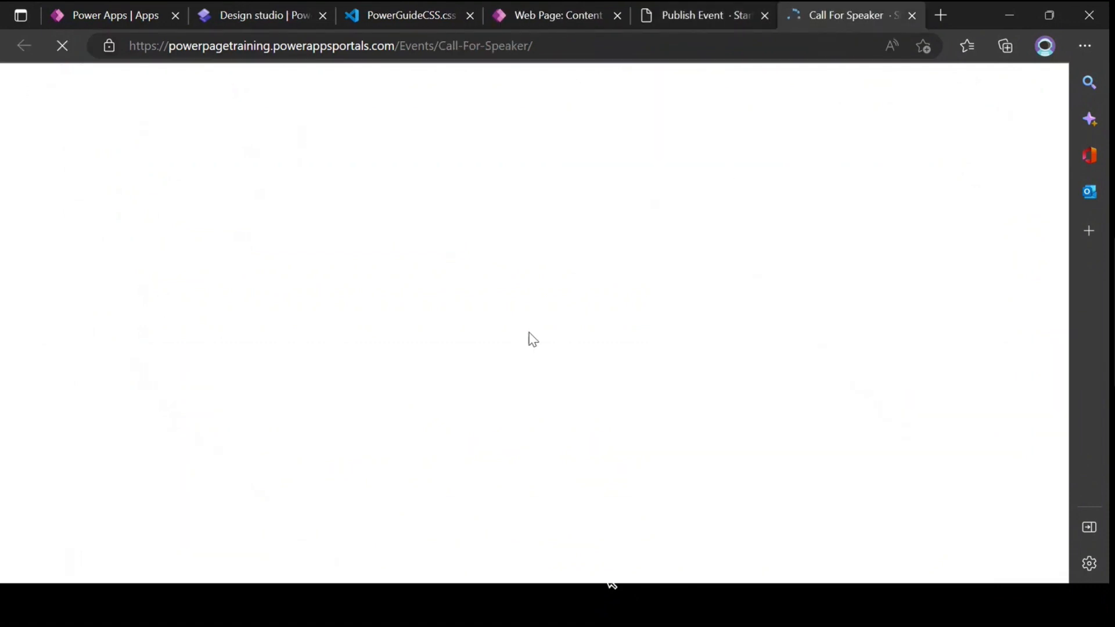
scroll(526, 319, "down", 10)
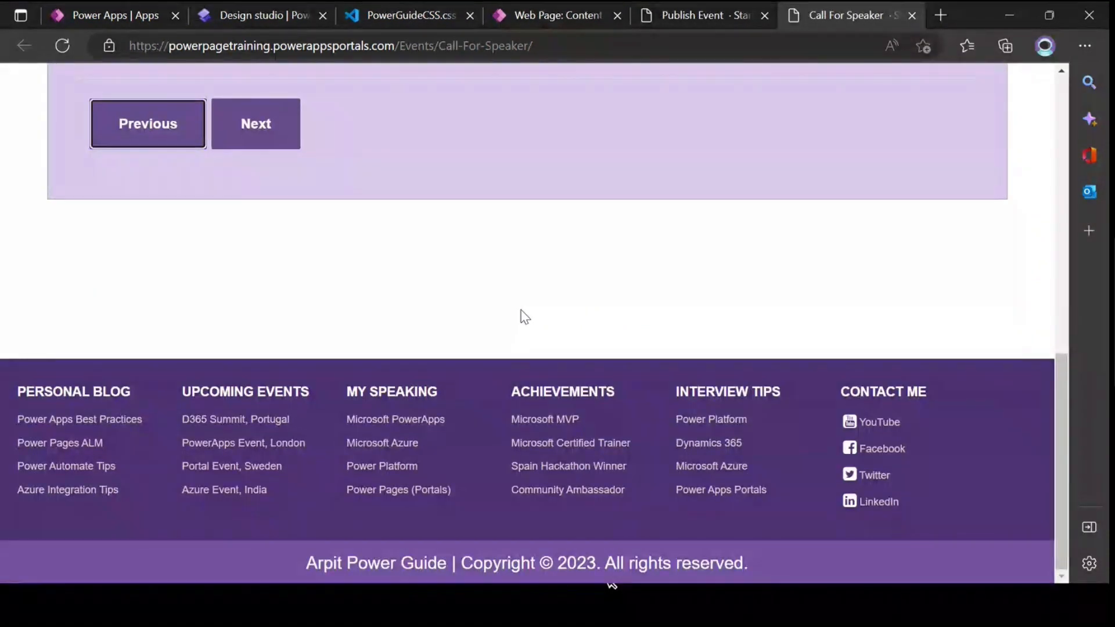
left_click(256, 124)
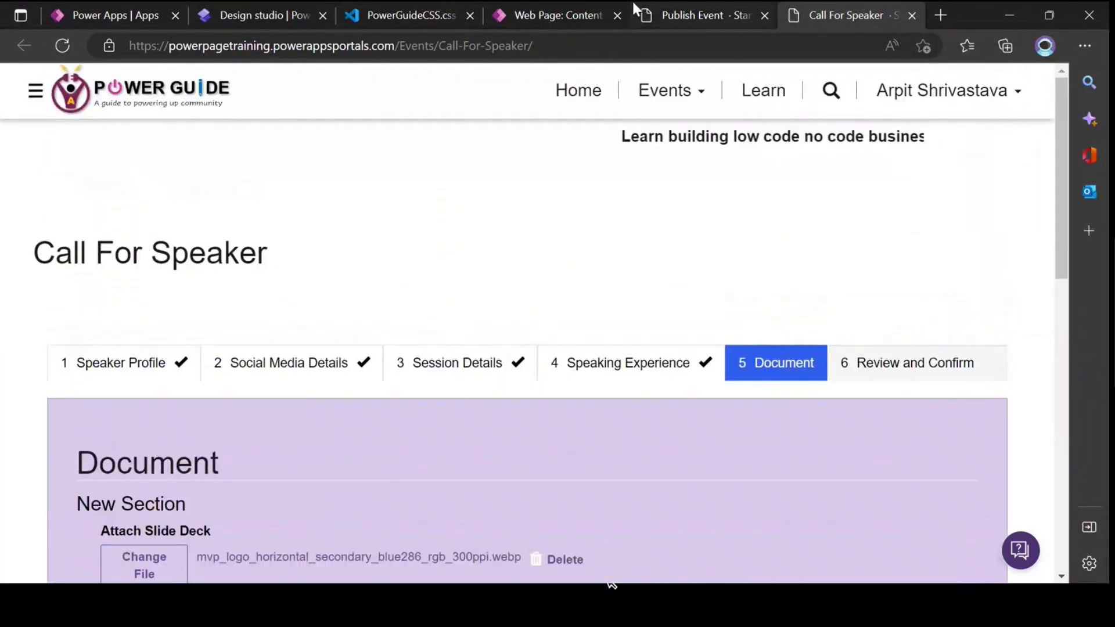
Return to PowerGuideCSS.css in Visual Studio Code and examine the first input[type="button"] rule
left_click(526, 15)
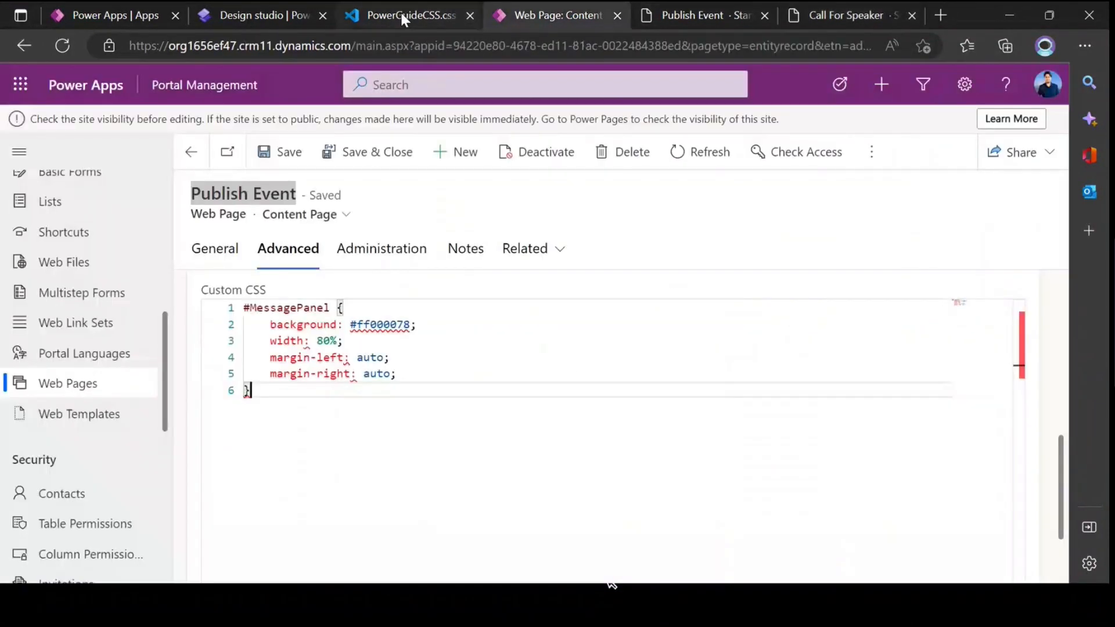
left_click(402, 18)
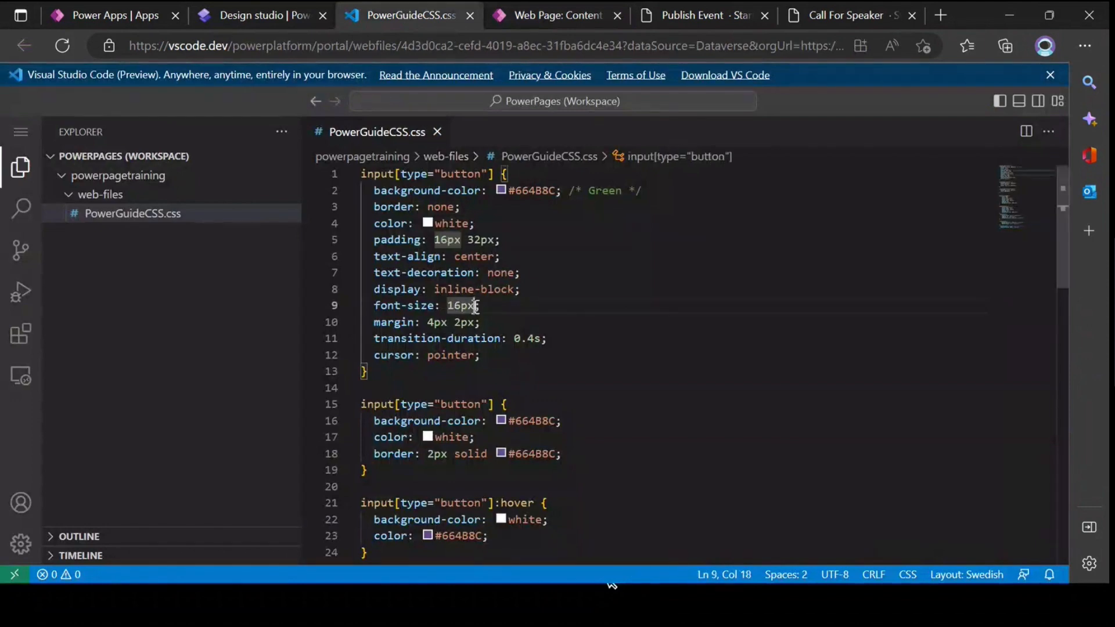
left_click(516, 303)
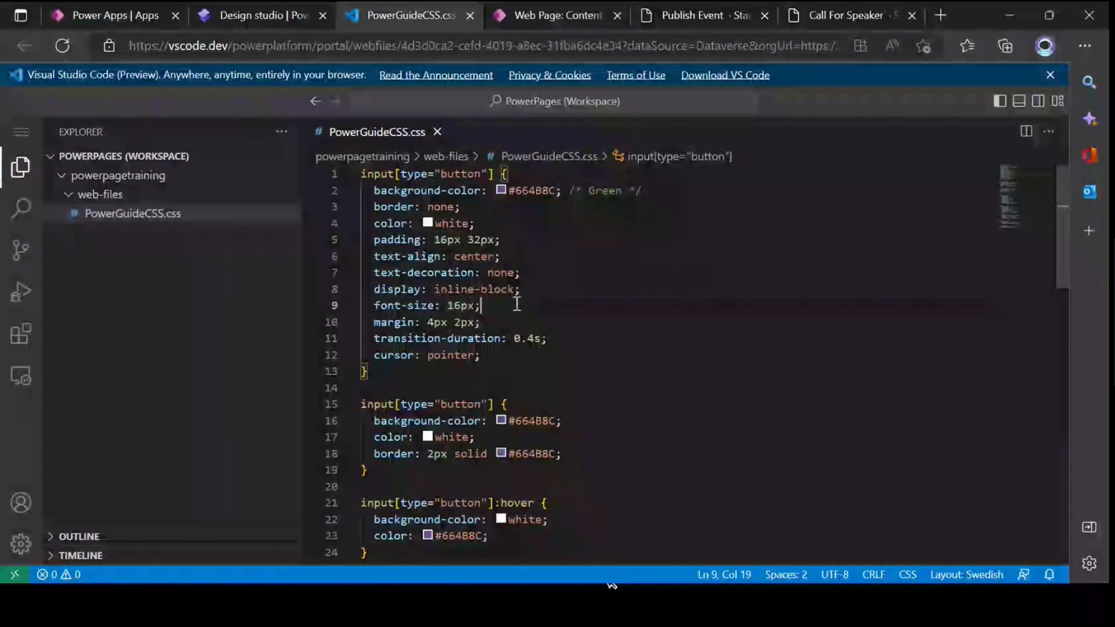
left_click(387, 190)
left_click_drag(364, 173, 507, 173)
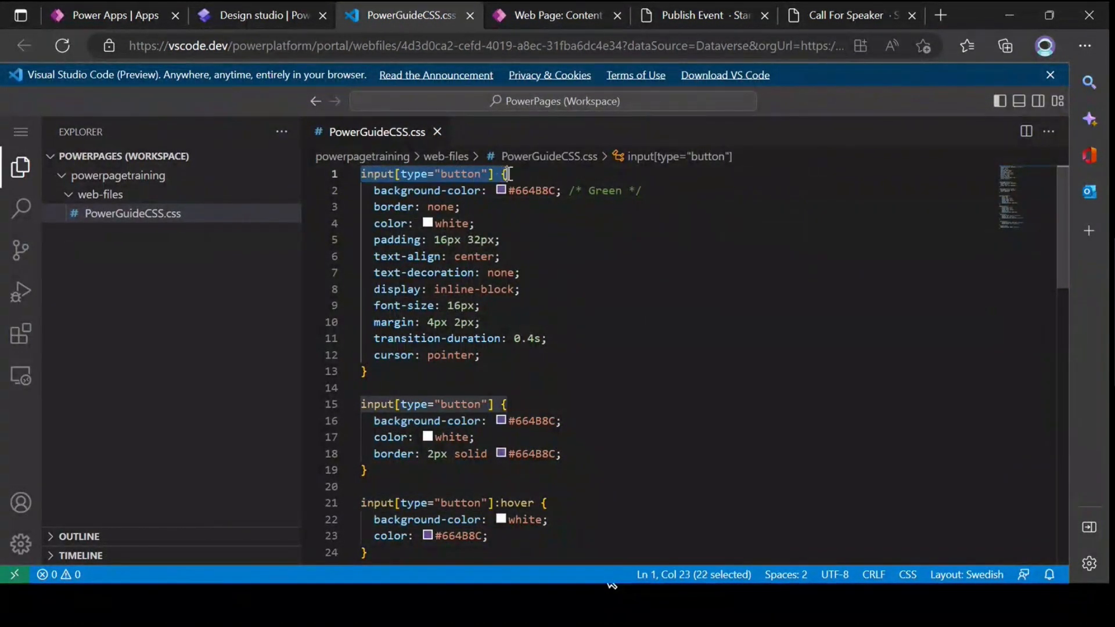
left_click(474, 223)
Inspect the Submit button on the live Publish Event page with the developer tools and check its input type attribute
left_click(698, 14)
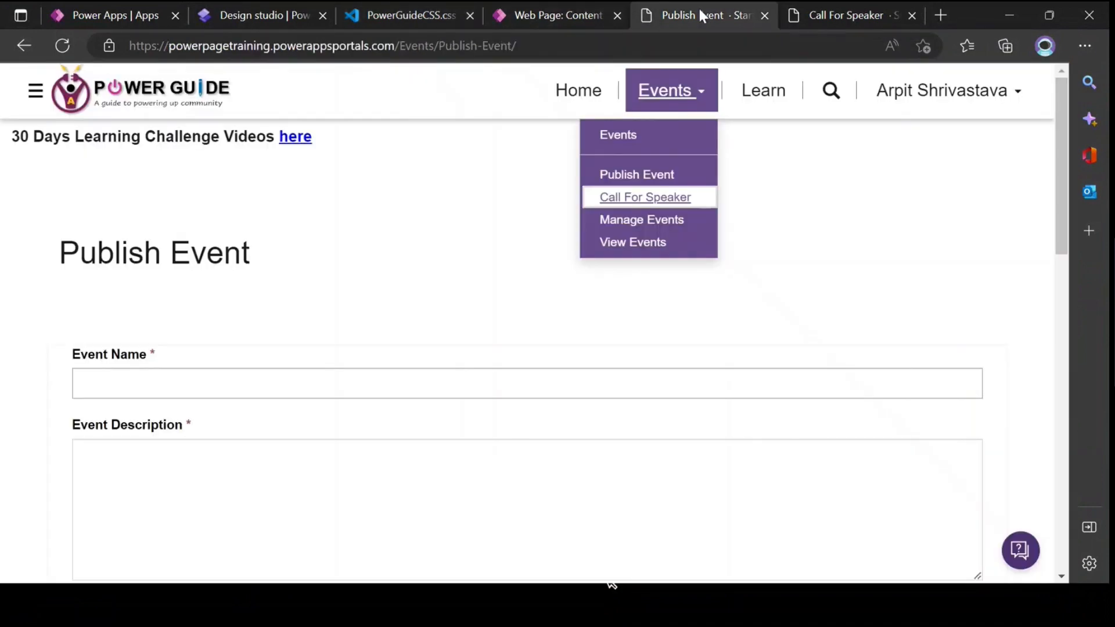
scroll(329, 317, "down", 5)
scroll(329, 317, "down", 10)
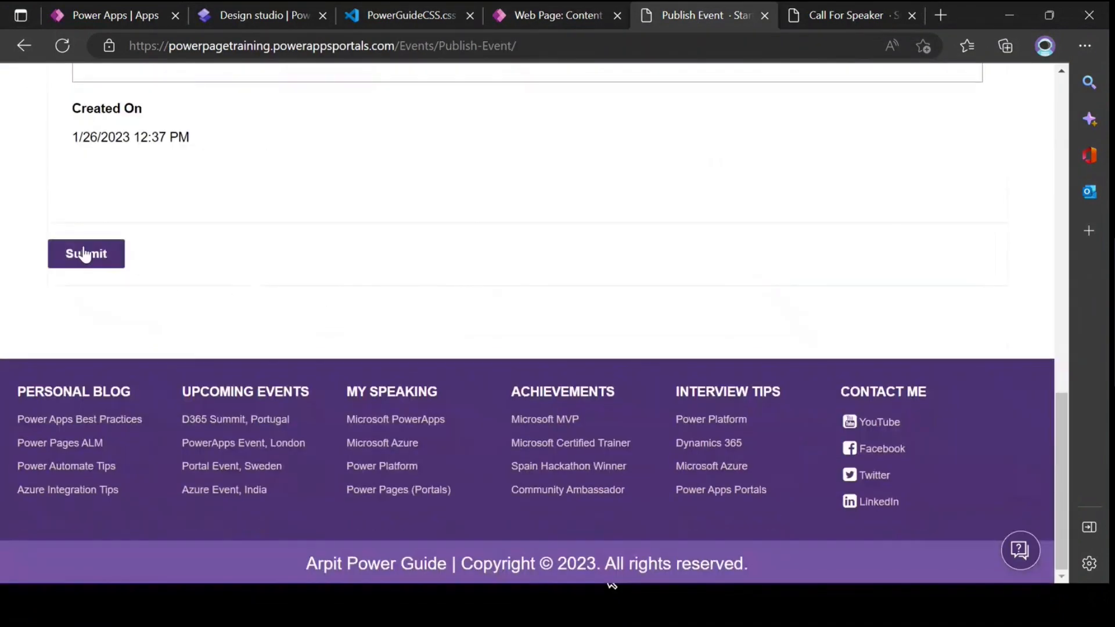
right_click(81, 247)
left_click(139, 567)
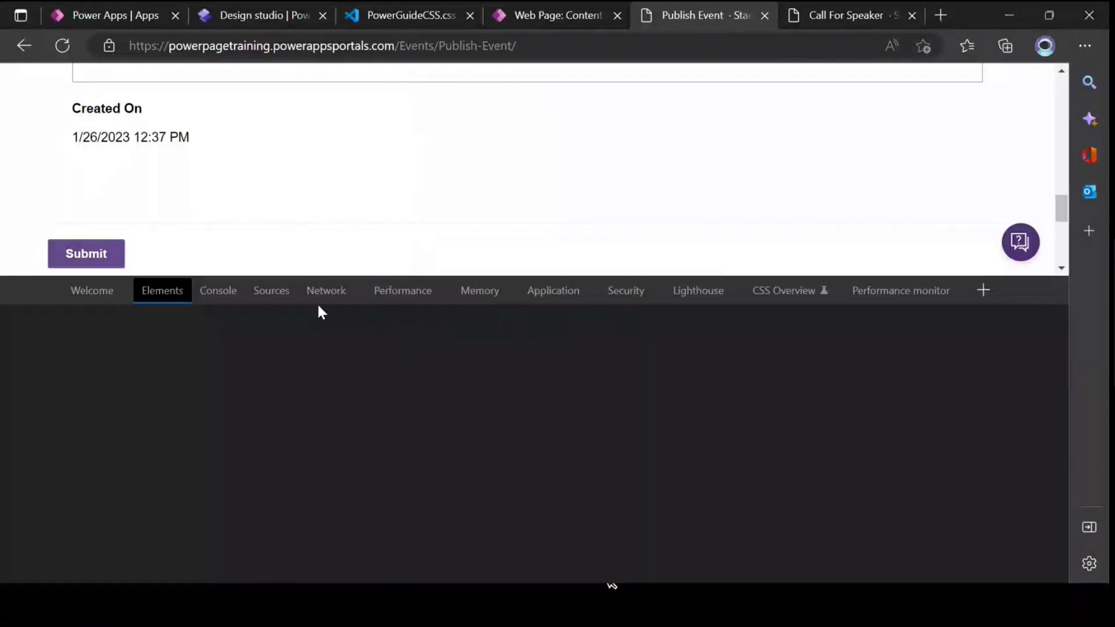
left_click(16, 291)
left_click(82, 198)
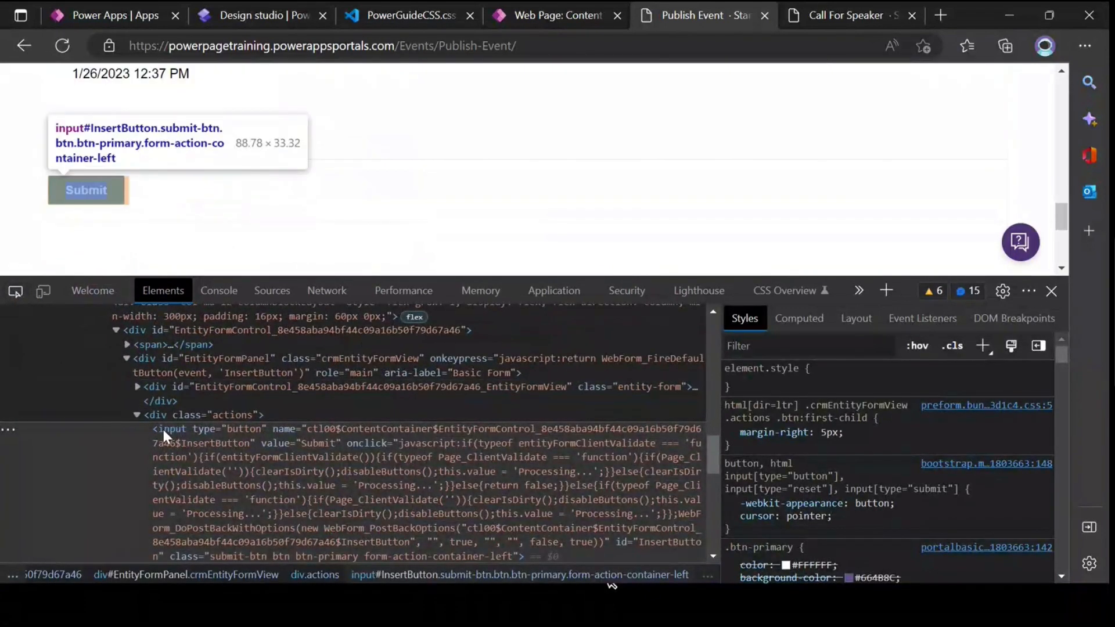
double_click(232, 434)
key("Escape")
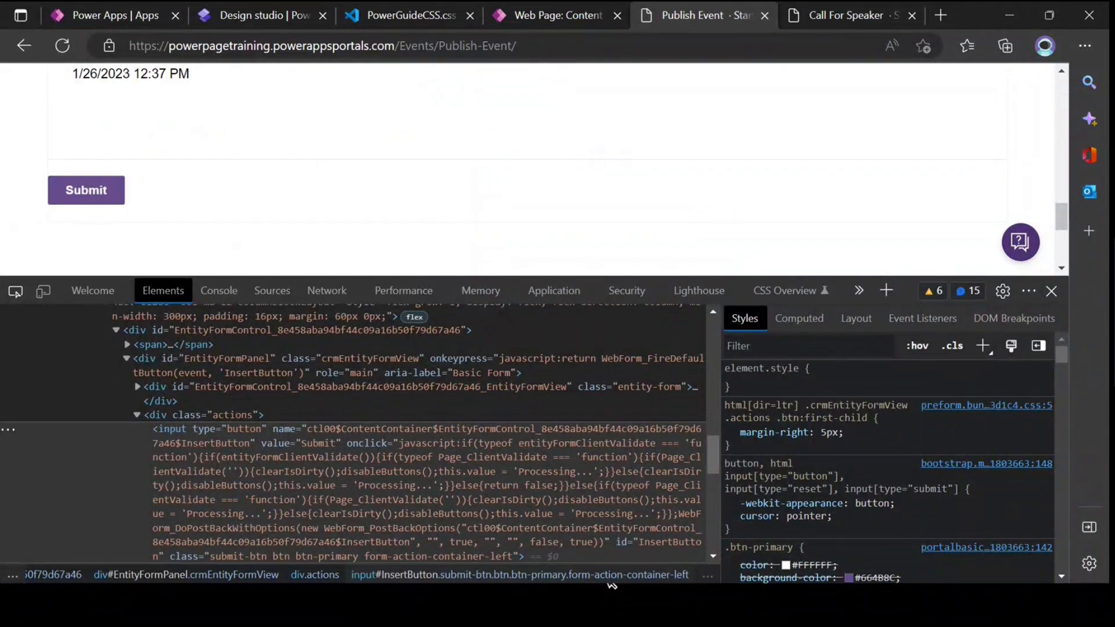
Copy all declarations of the first input[type="button"] rule, from background-color to cursor, in PowerGuideCSS.css
left_click(377, 17)
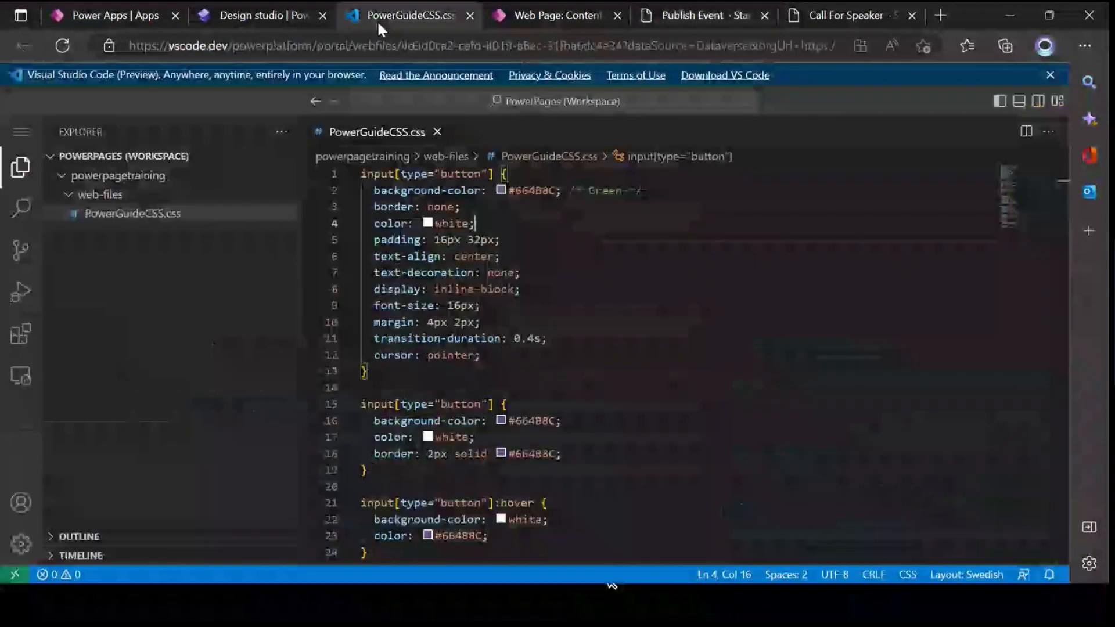
left_click_drag(369, 191, 562, 190)
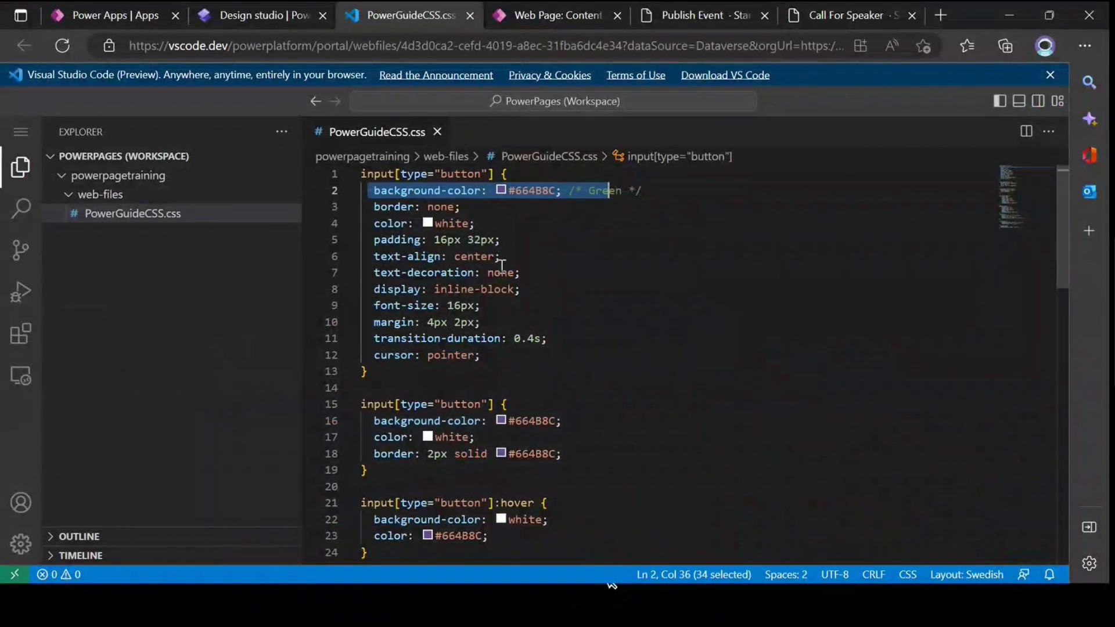
left_click(501, 321)
left_click_drag(491, 355, 373, 190)
right_click(391, 211)
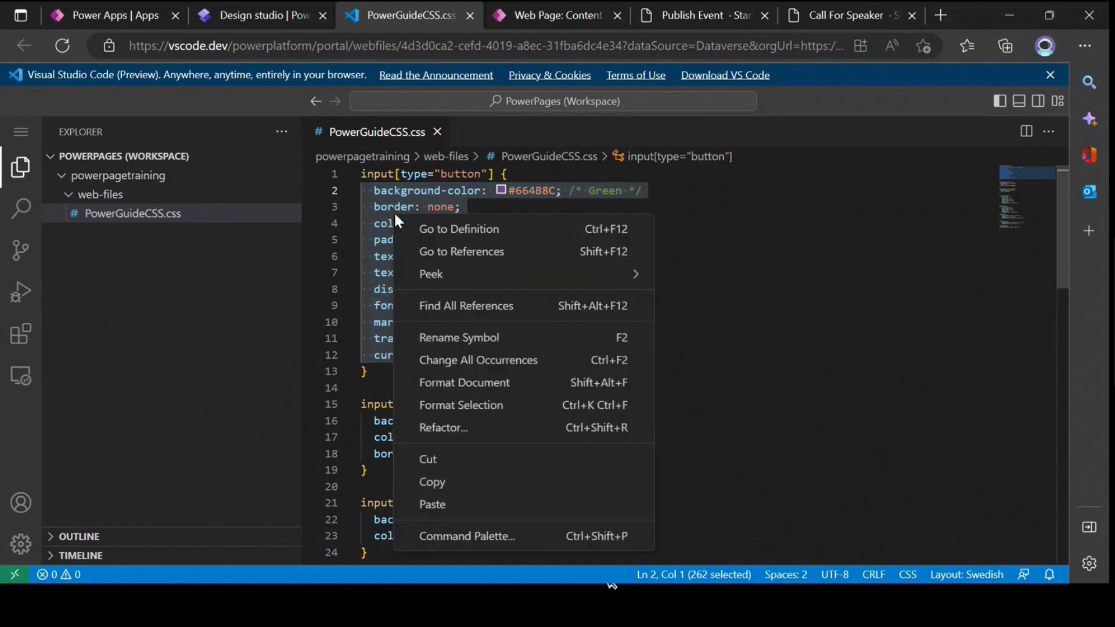
left_click(455, 482)
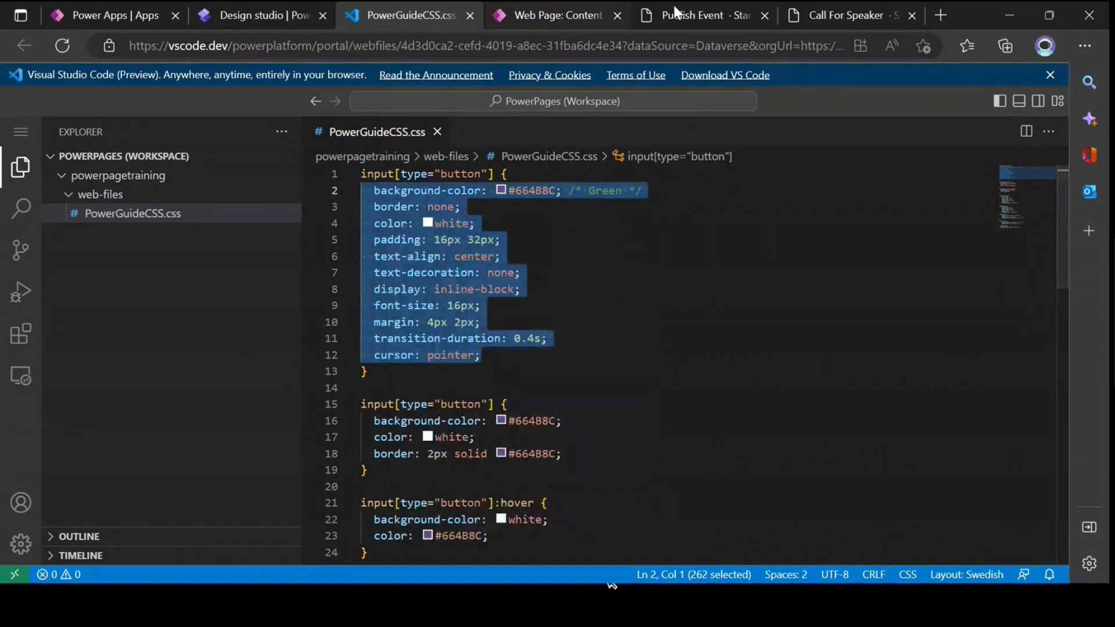
Paste the copied declarations into the inspected Submit button's element.style on the Publish Event page
left_click(696, 15)
left_click(813, 378)
key("ctrl+v")
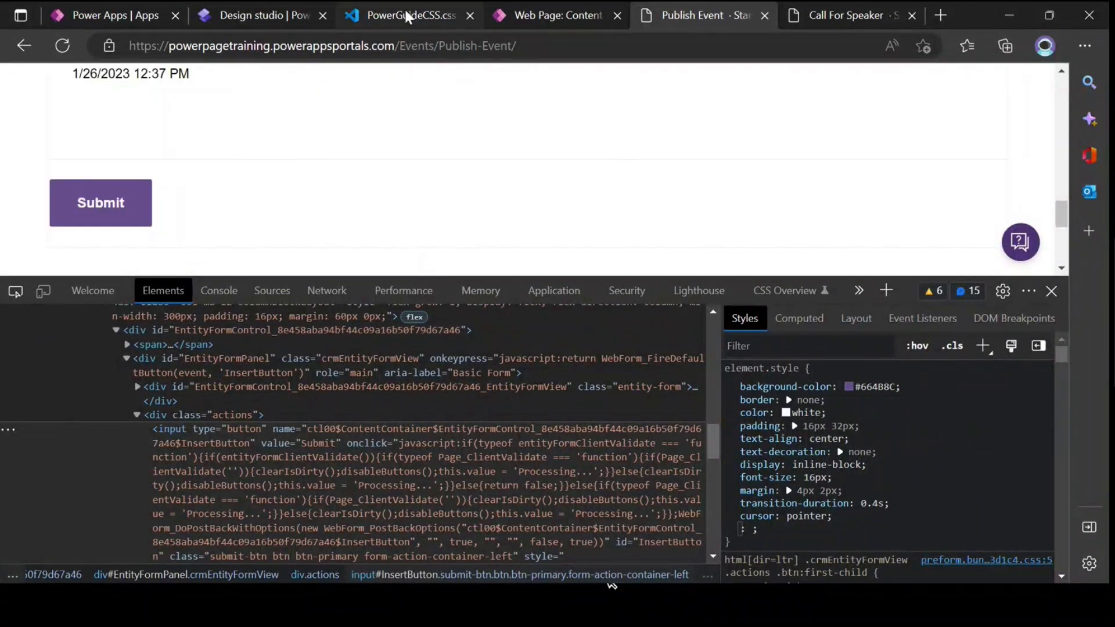
Examine the input[type="button"] rules and their hover rule in PowerGuideCSS.css, lines 1 to 24
left_click(404, 8)
left_click(557, 319)
scroll(505, 280, "down", 3)
scroll(505, 280, "up", 1)
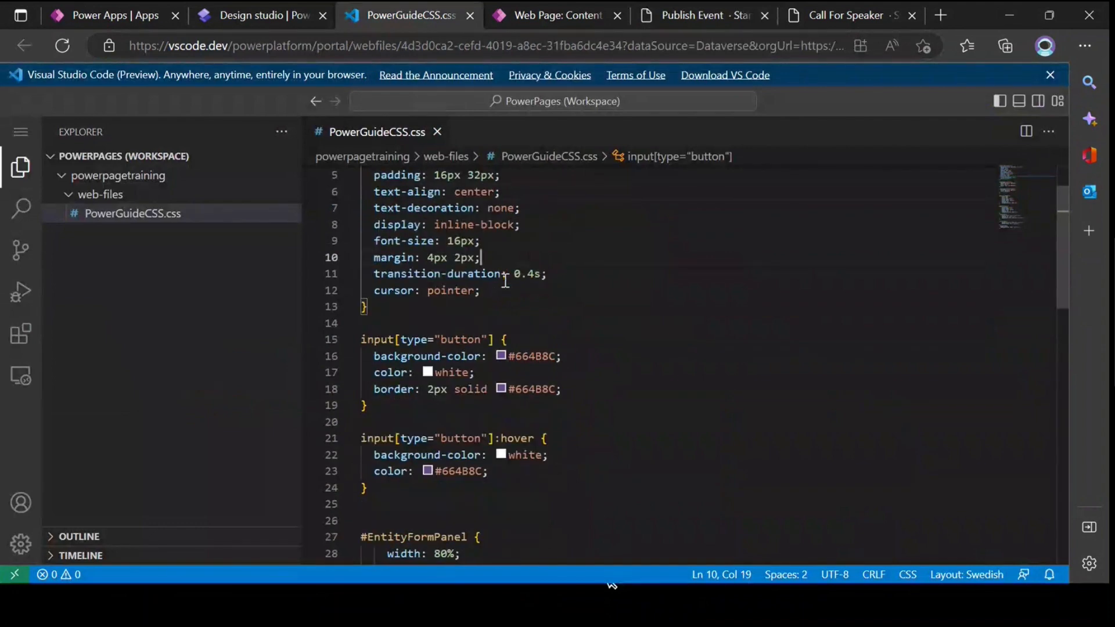
scroll(470, 368, "up", 2)
left_click(457, 240)
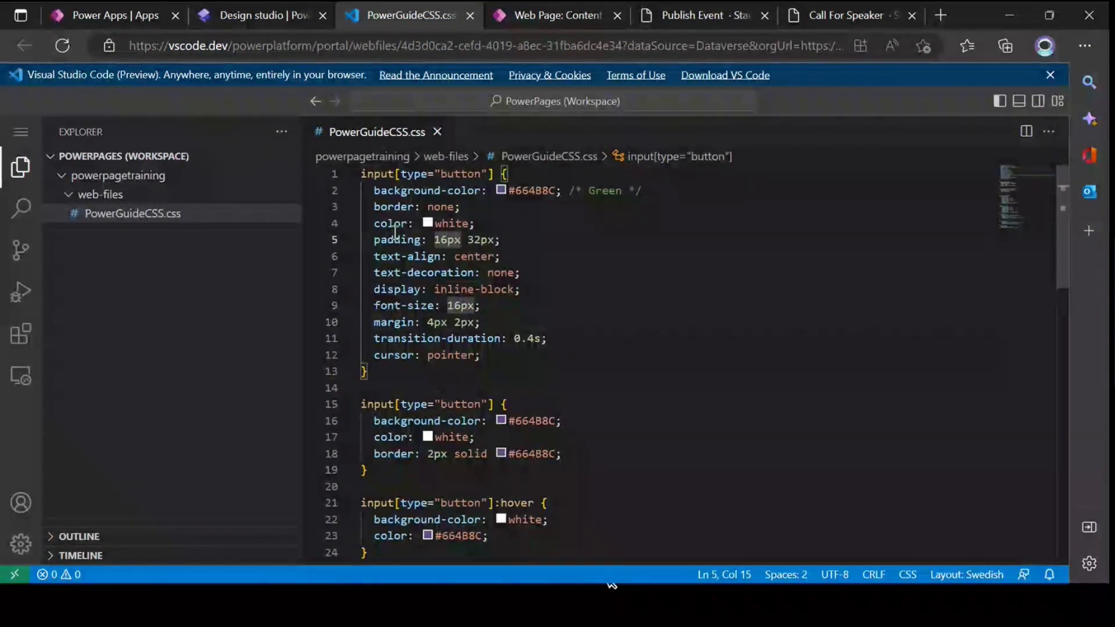
left_click_drag(366, 174, 506, 518)
scroll(560, 433, "down", 3)
left_click(507, 407)
left_click_drag(507, 407, 361, 373)
left_click(458, 406)
left_click(445, 429)
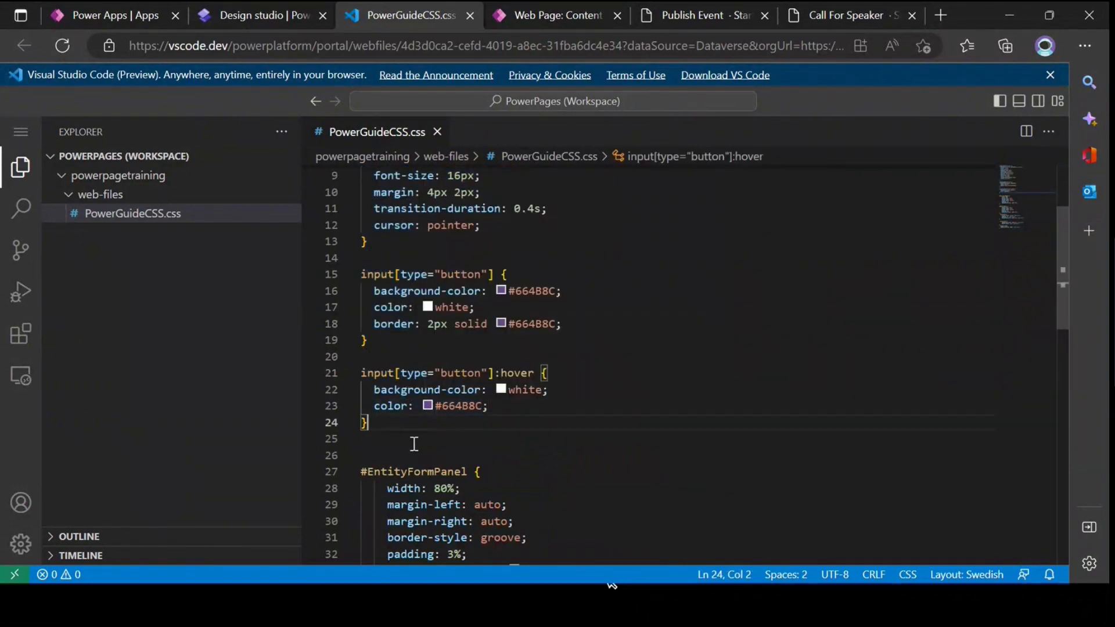
left_click_drag(367, 422, 360, 169)
left_click(525, 251)
Examine the #EntityFormPanel and #WebFormPanel selectors and their declarations in PowerGuideCSS.css
scroll(525, 326, "down", 5)
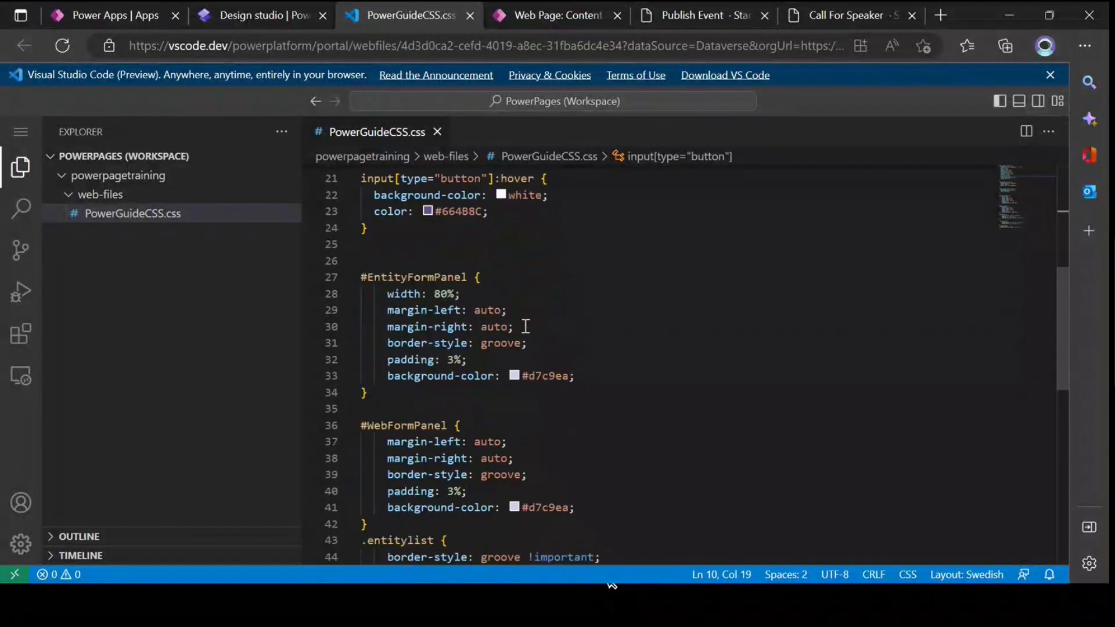
scroll(526, 326, "up", 2)
left_click(371, 325)
left_click(368, 342)
double_click(388, 341)
scroll(511, 359, "down", 4)
scroll(511, 360, "up", 4)
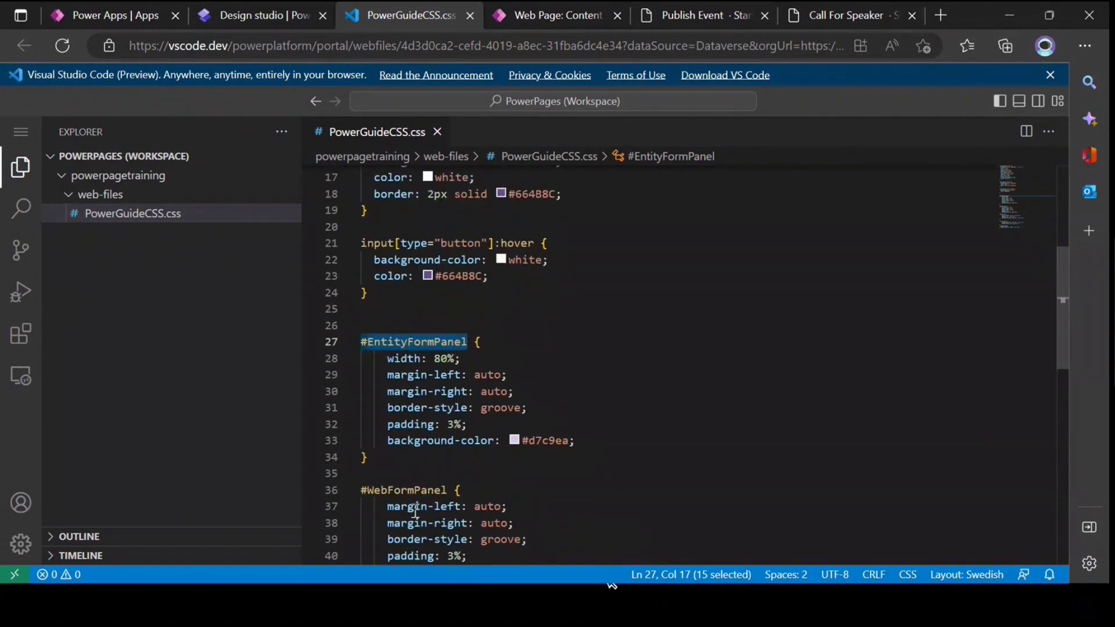
double_click(407, 490)
left_click(500, 391)
left_click_drag(383, 356, 530, 468)
left_click(522, 490)
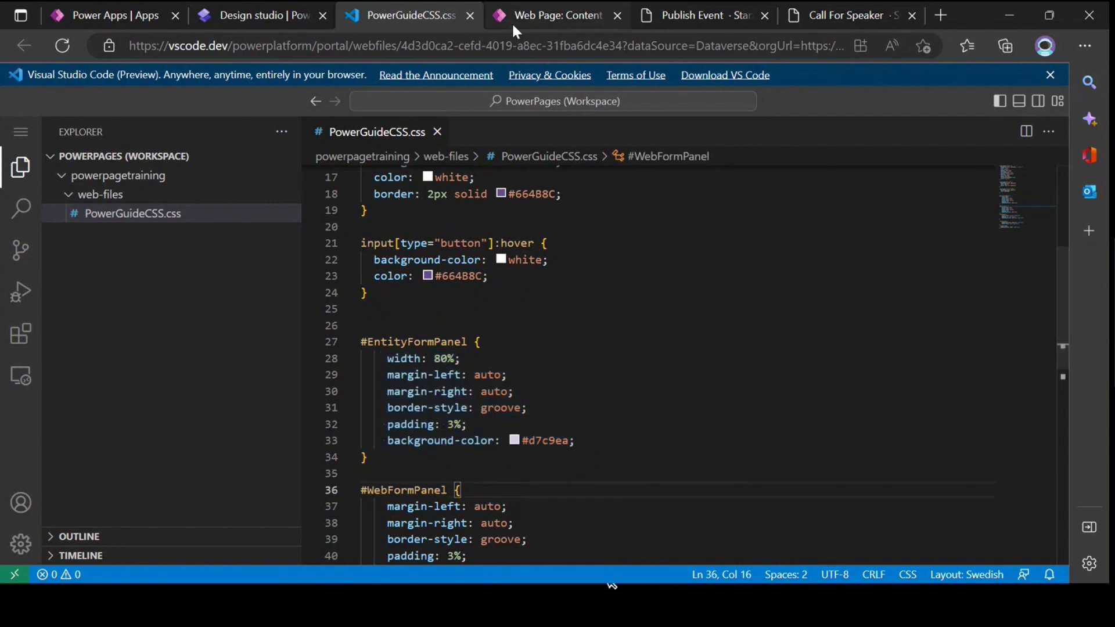
Close the developer tools on the Publish Event page and review the form's fields and background
left_click(700, 15)
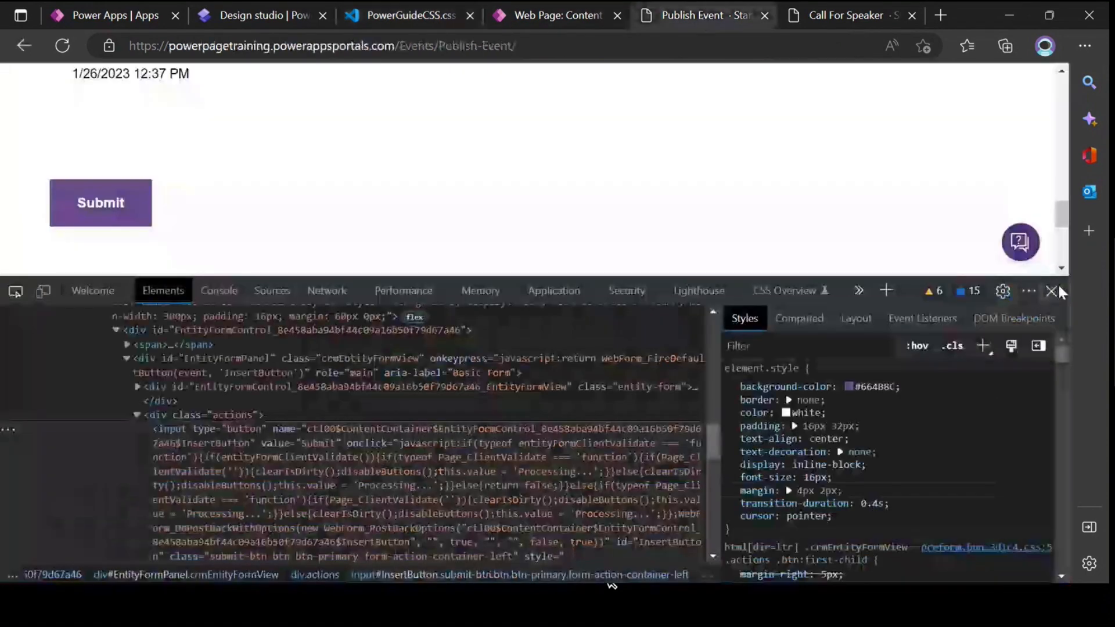
left_click(1046, 291)
scroll(476, 365, "up", 15)
scroll(474, 361, "up", 2)
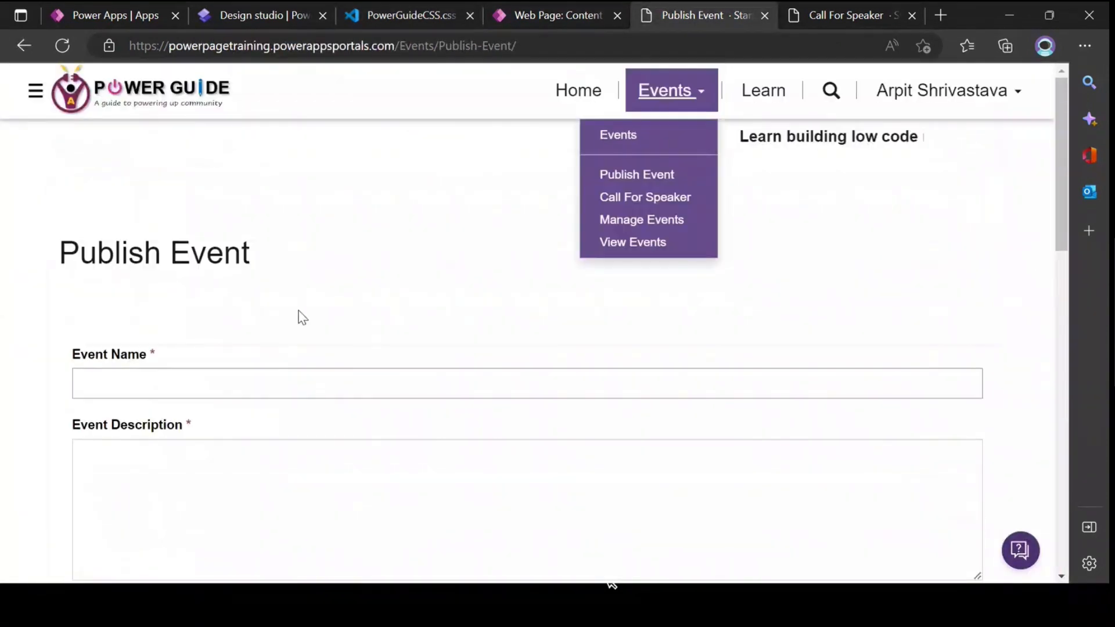
scroll(139, 279, "down", 3)
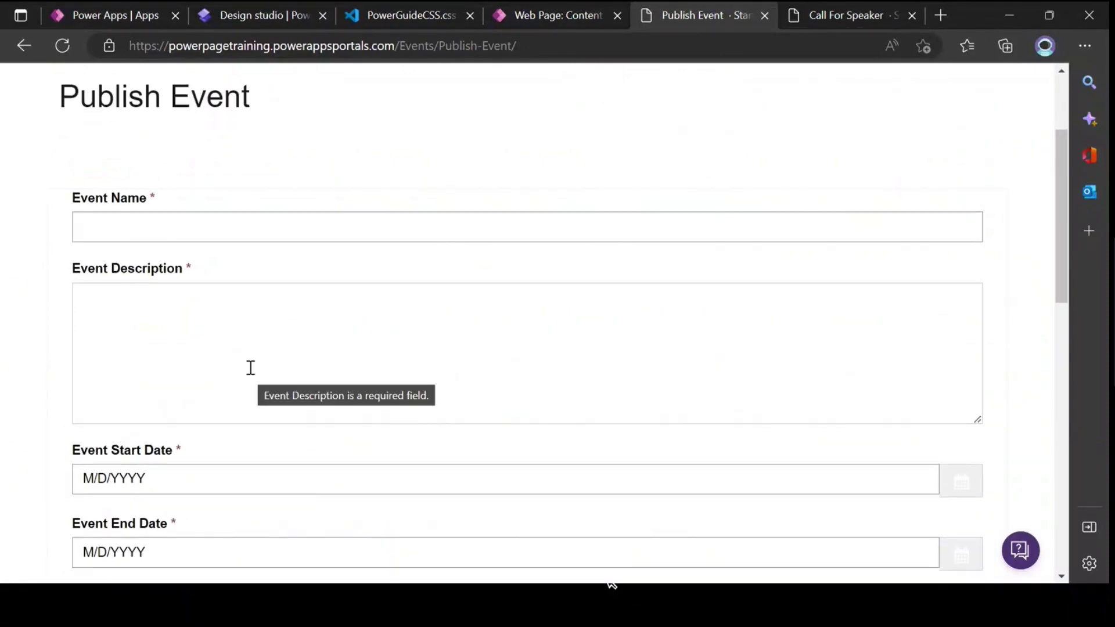
scroll(251, 367, "down", 1)
scroll(251, 367, "down", 3)
scroll(249, 373, "down", 2)
scroll(249, 374, "up", 9)
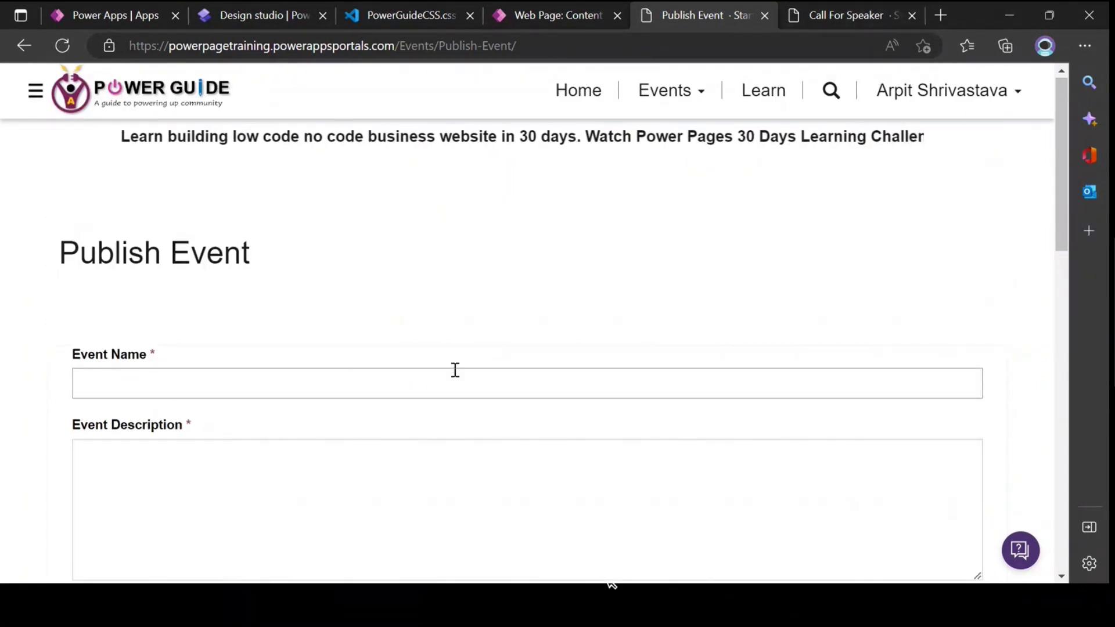
Check Publish Event's Custom CSS in Portal Management and locate the #EntityFormPanel selector in PowerGuideCSS.css
left_click(545, 18)
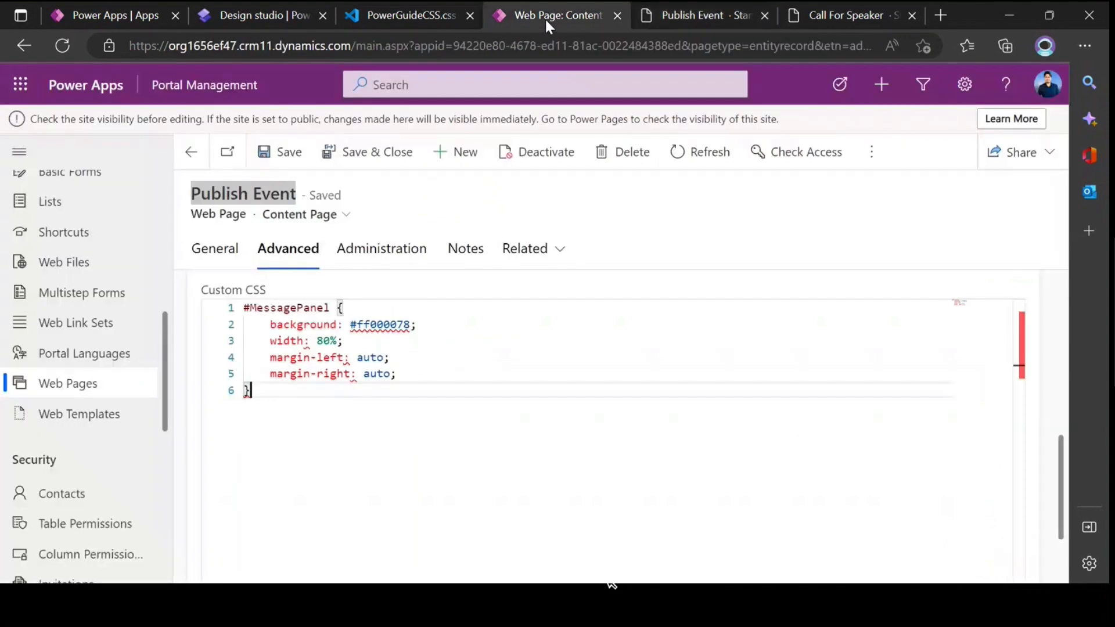
left_click(410, 16)
left_click(412, 345)
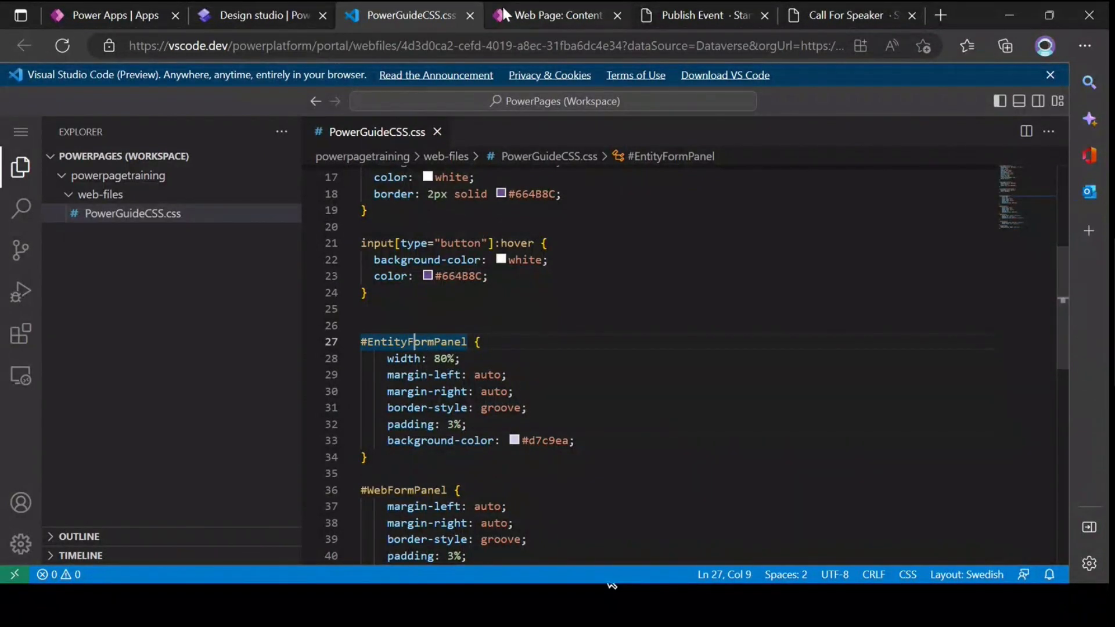
Inspect the Event Name field on the Publish Event page and check the id of the enclosing EntityFormPanel div
left_click(699, 16)
scroll(266, 353, "down", 1)
scroll(266, 353, "down", 2)
left_click(179, 233)
right_click(180, 234)
left_click(236, 567)
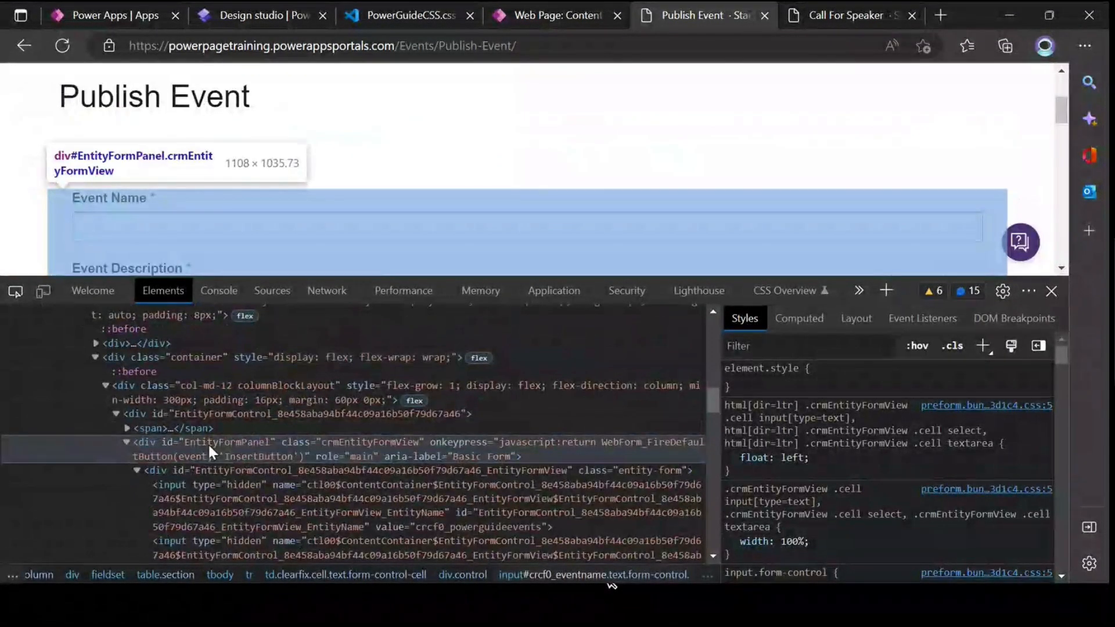
left_click(207, 442)
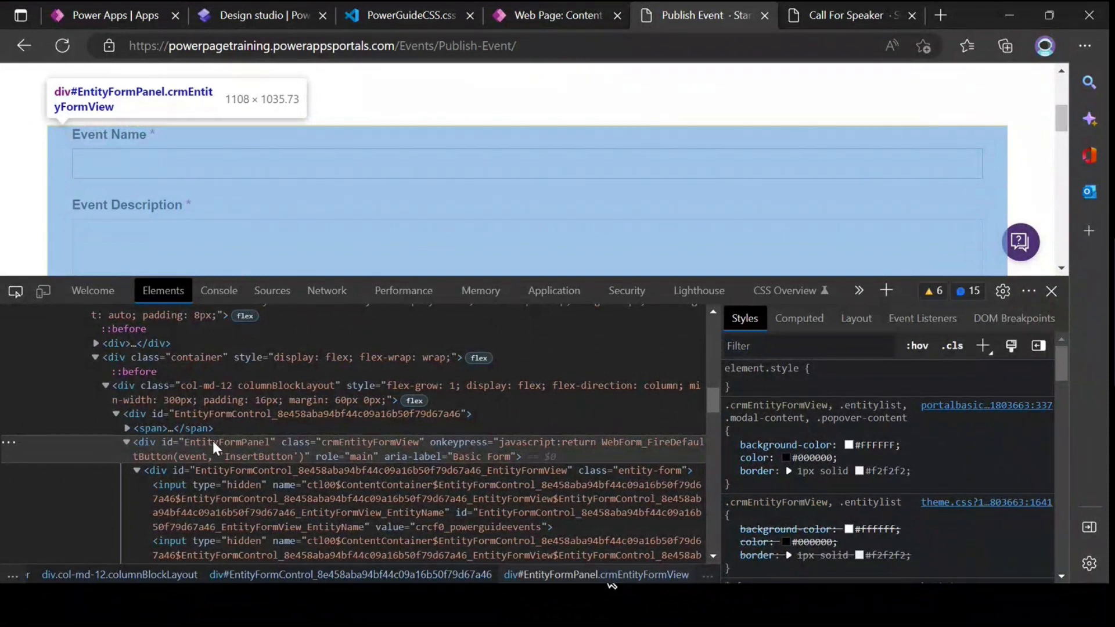
double_click(166, 441)
left_click(225, 442)
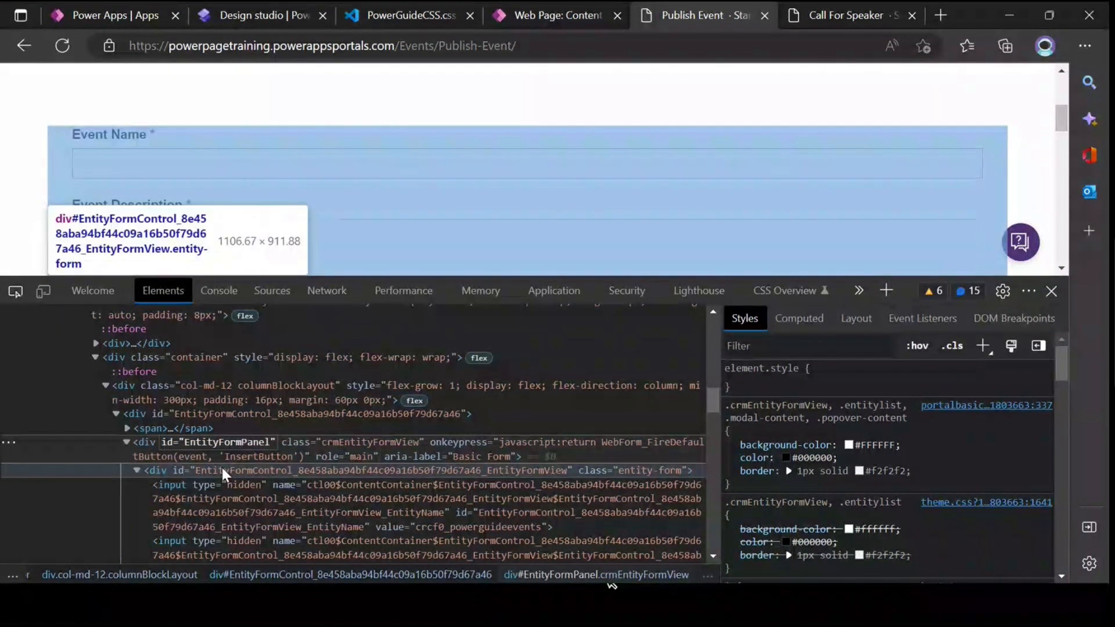
Compare the Publish Event form's markup with the #EntityFormPanel and #WebFormPanel selectors in PowerGuideCSS.css
left_click(259, 20)
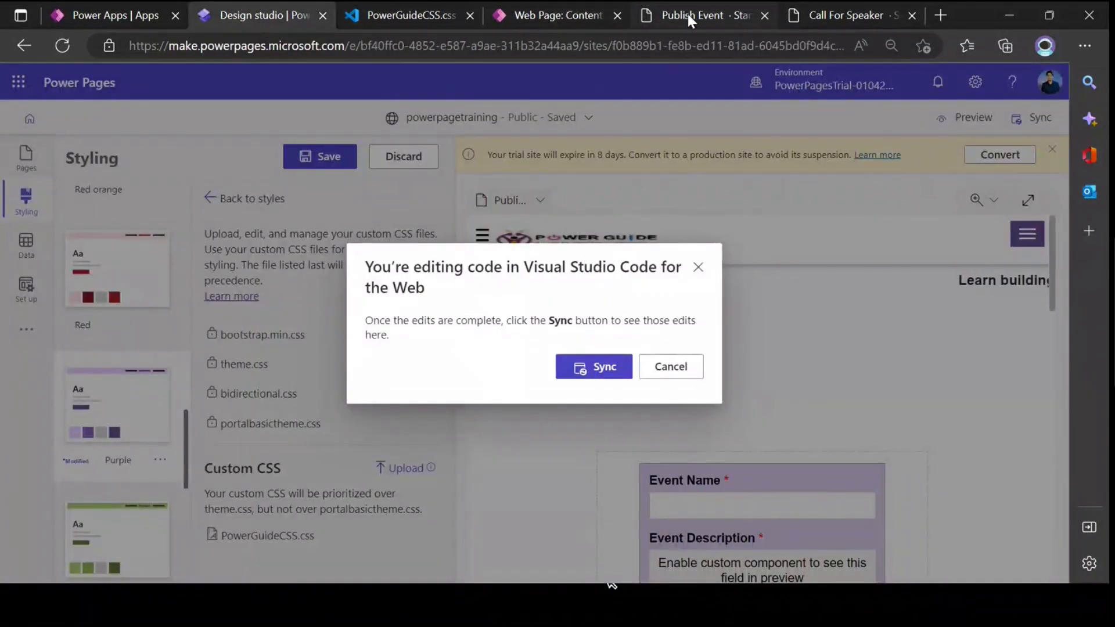
left_click(690, 20)
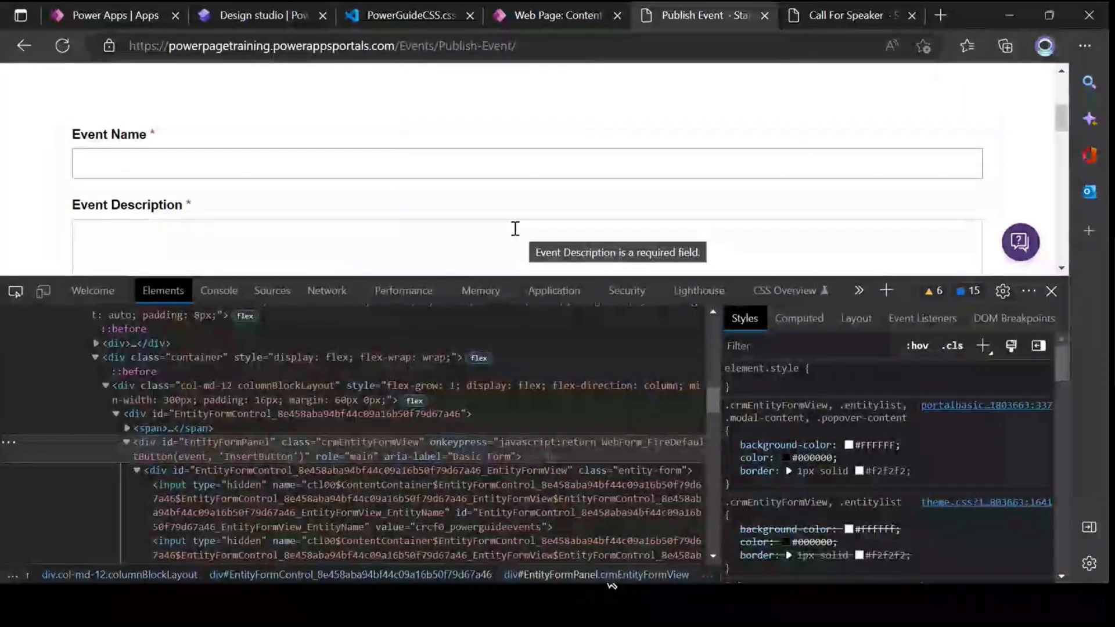
left_click(413, 12)
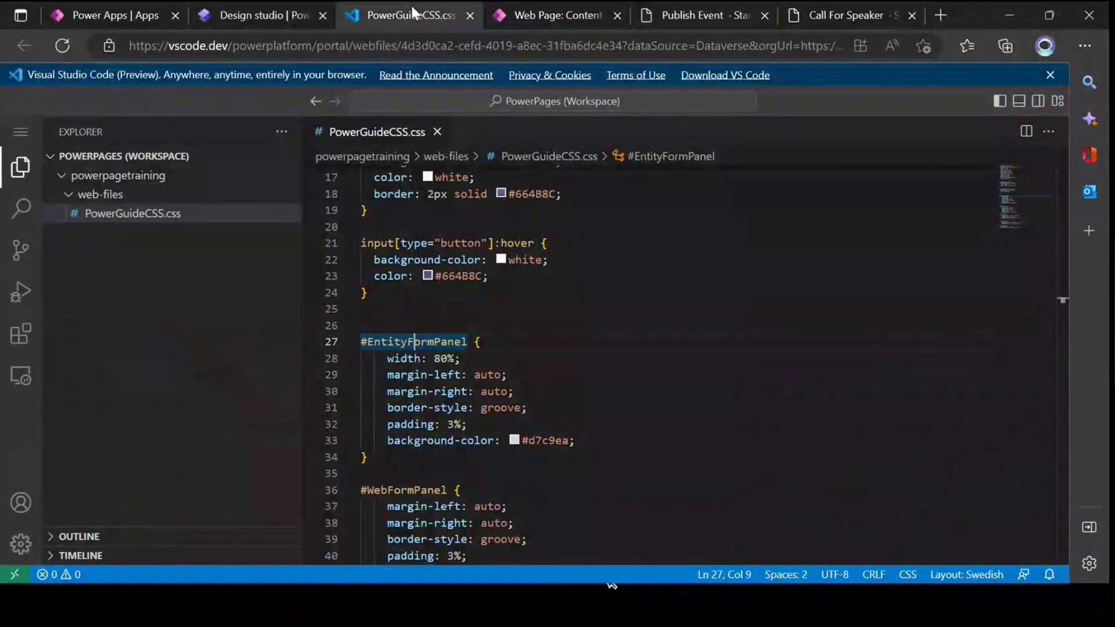
left_click(454, 341)
left_click(351, 342)
left_click(350, 342)
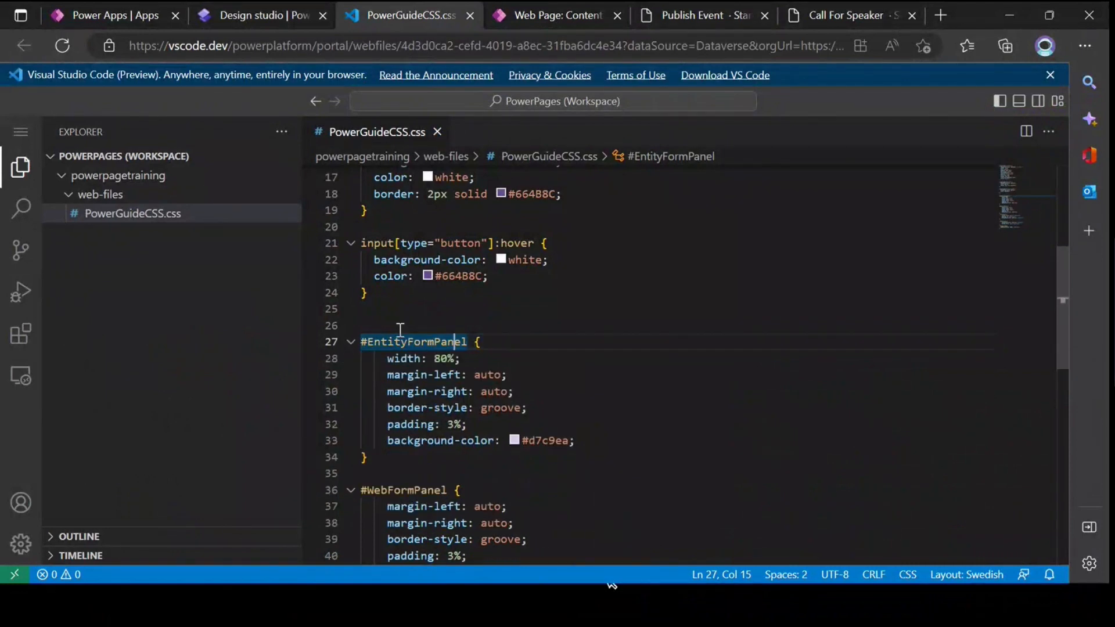
scroll(442, 301, "down", 3)
left_click_drag(368, 364, 462, 361)
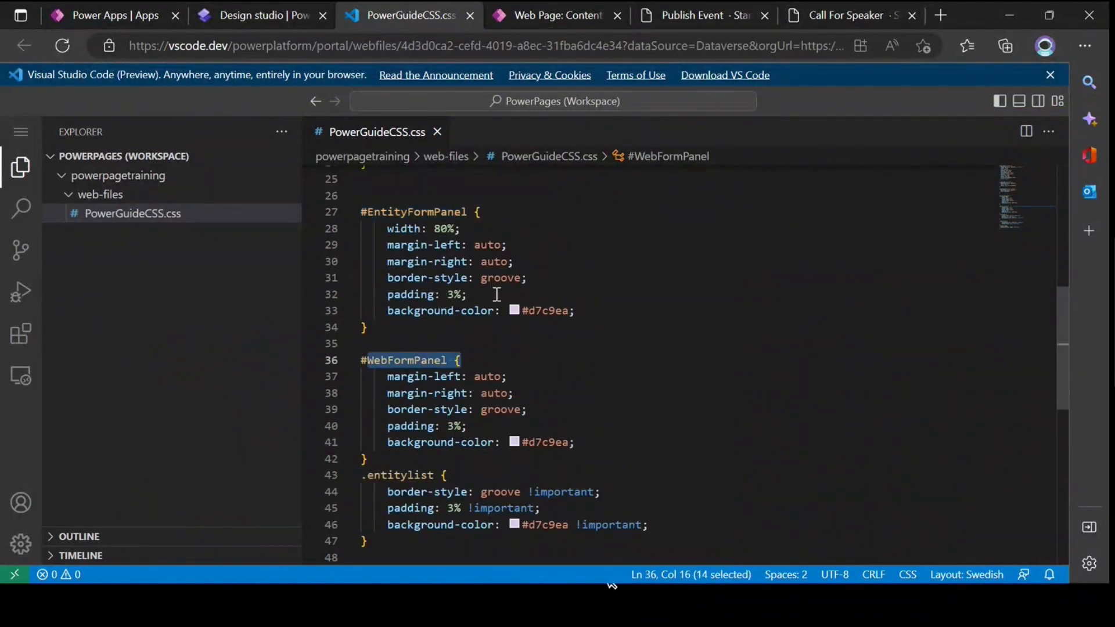
Examine the .entitylist, .entity-grid and .wrapper-body rules at the end of PowerGuideCSS.css
scroll(498, 292, "down", 4)
mouse_move(362, 280)
left_mouse_down()
mouse_move(425, 353)
mouse_move(353, 283)
left_mouse_up()
left_click(427, 358)
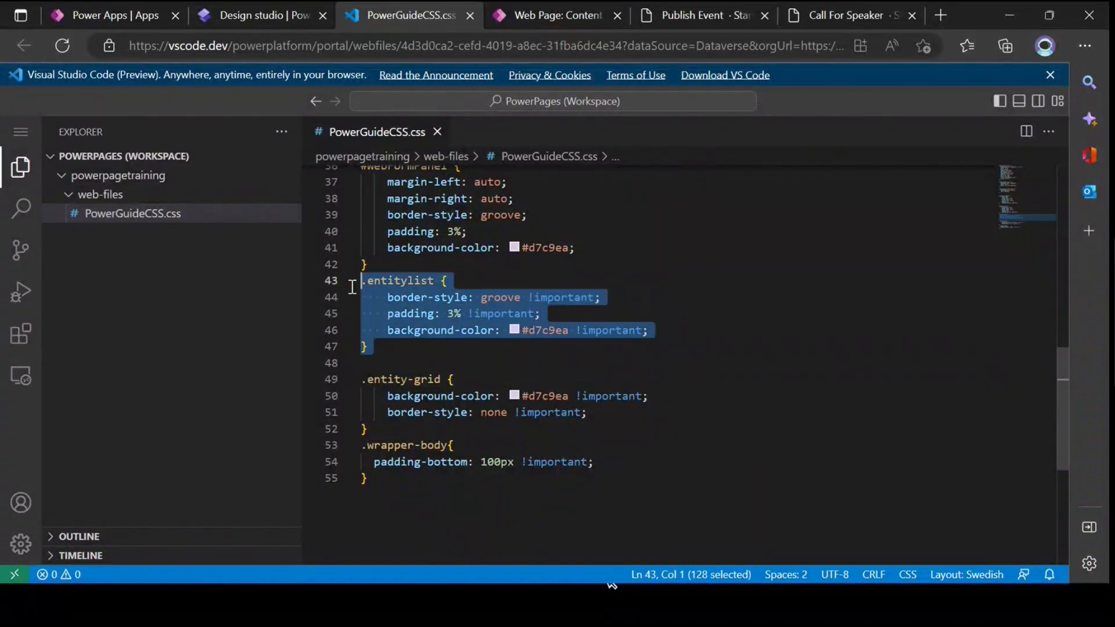
left_click(391, 312)
double_click(378, 280)
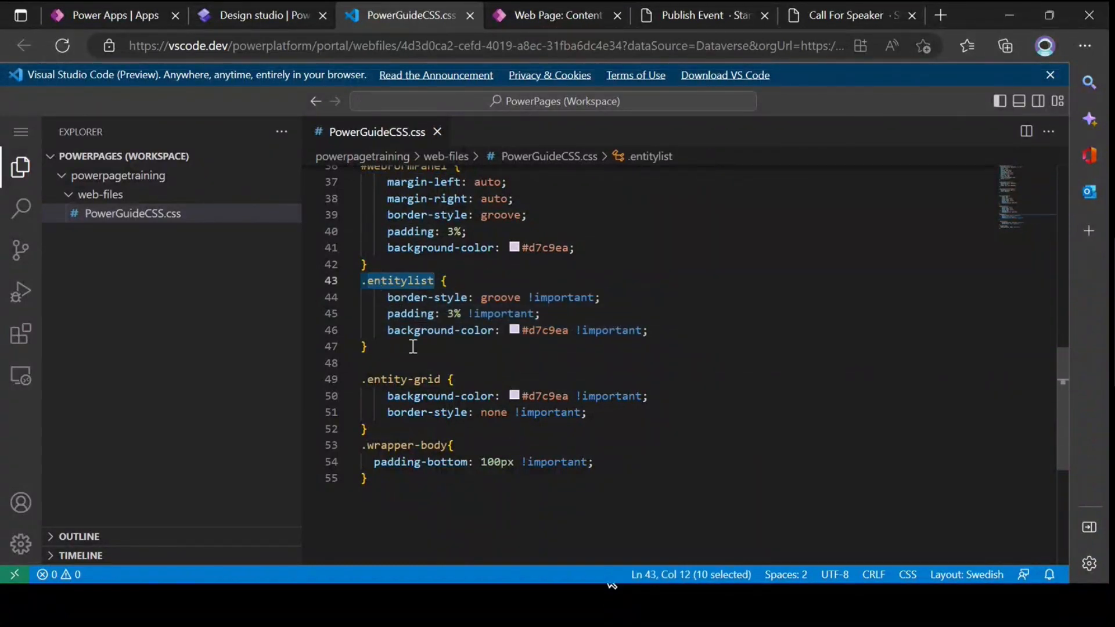
left_click(413, 347)
left_click_drag(376, 428, 356, 280)
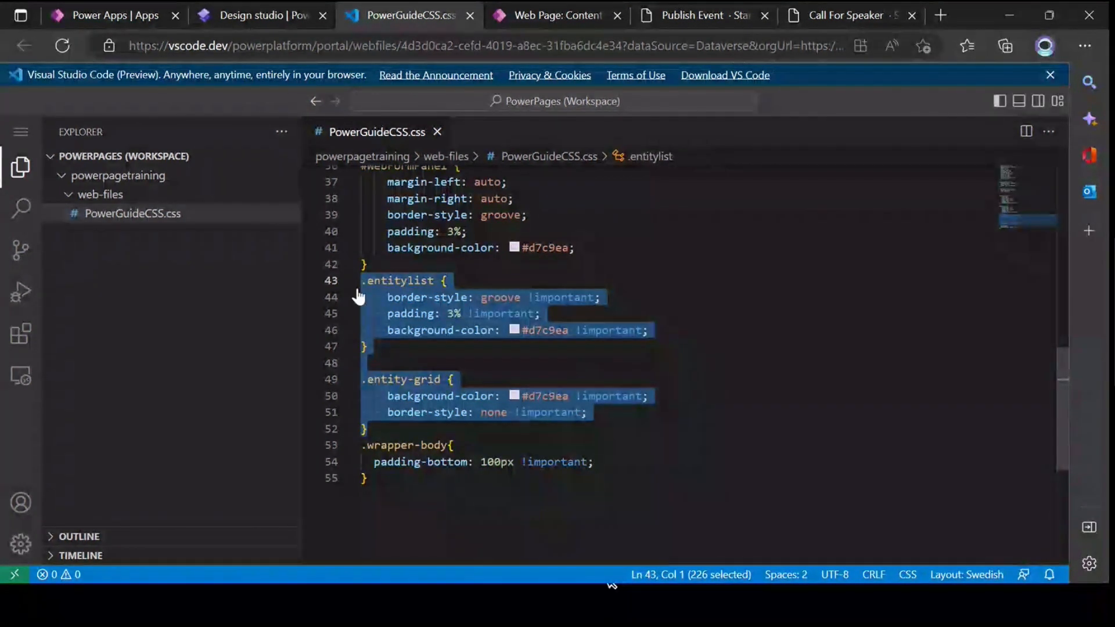
left_click(439, 395)
left_click_drag(375, 481, 365, 445)
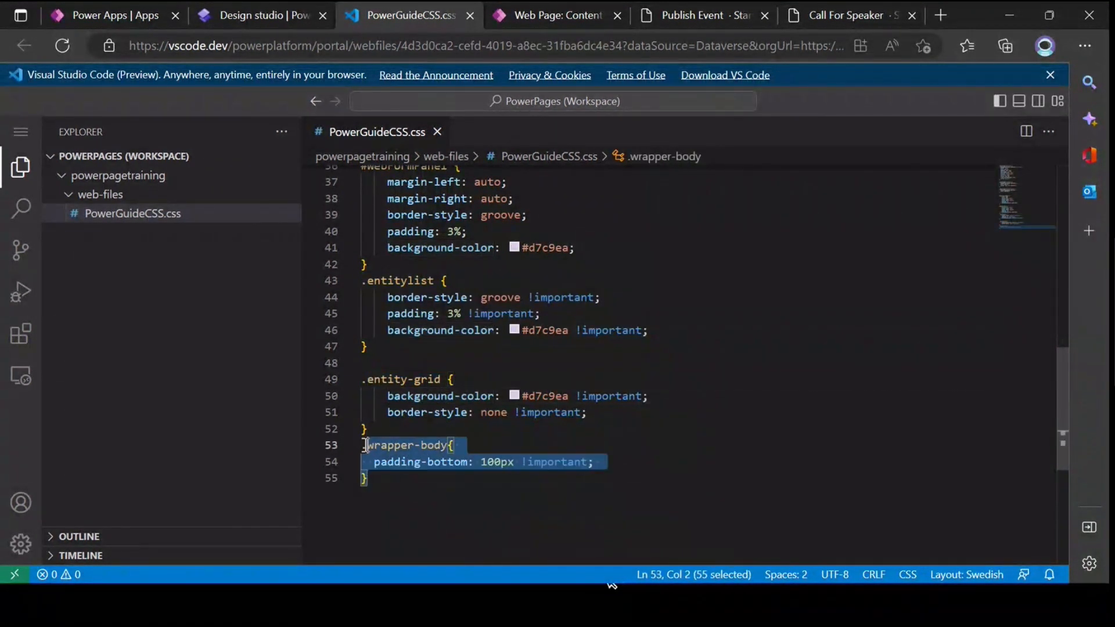
left_click(372, 430)
Review the declarations of the first input[type="button"] rule in PowerGuideCSS.css
scroll(512, 331, "up", 10)
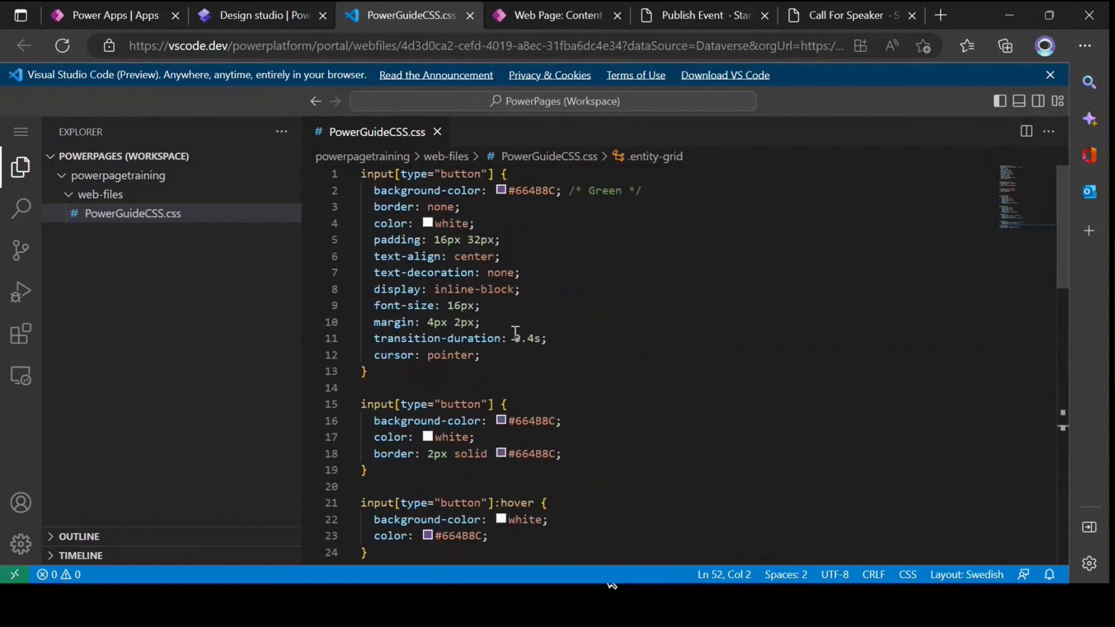
left_click(477, 322)
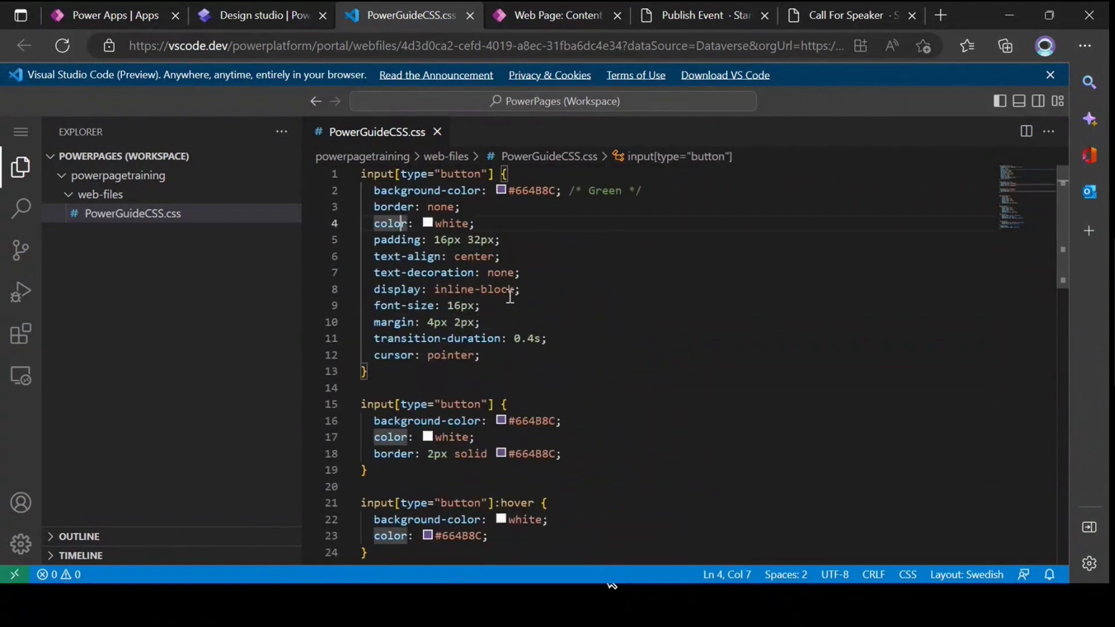
mouse_move(510, 296)
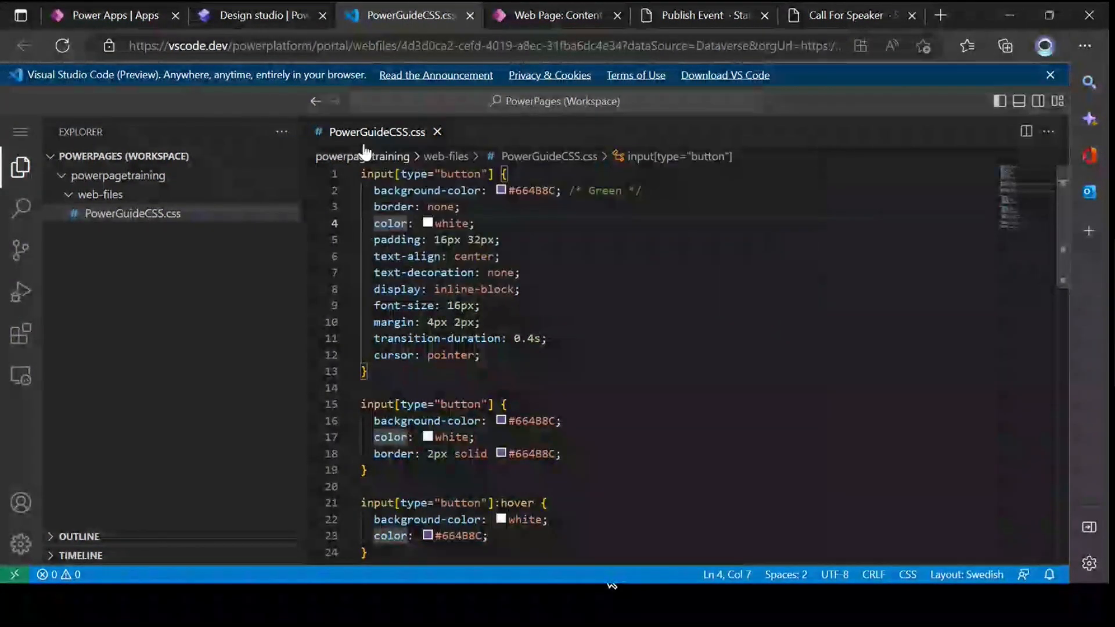
left_click(440, 305)
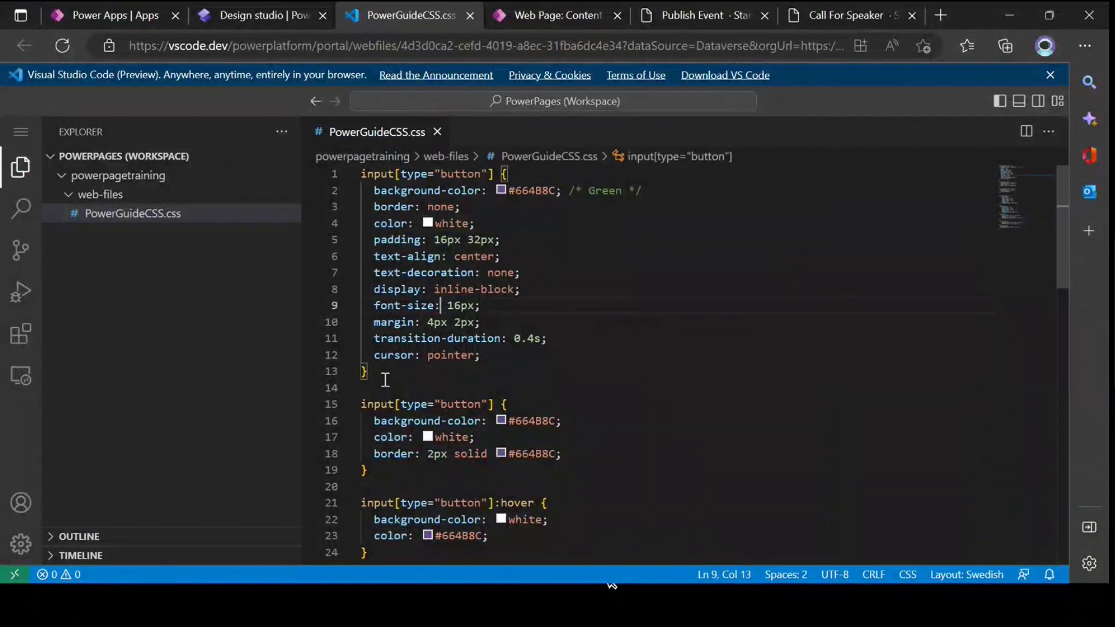
left_click_drag(382, 379, 361, 174)
left_click(483, 273)
mouse_move(484, 283)
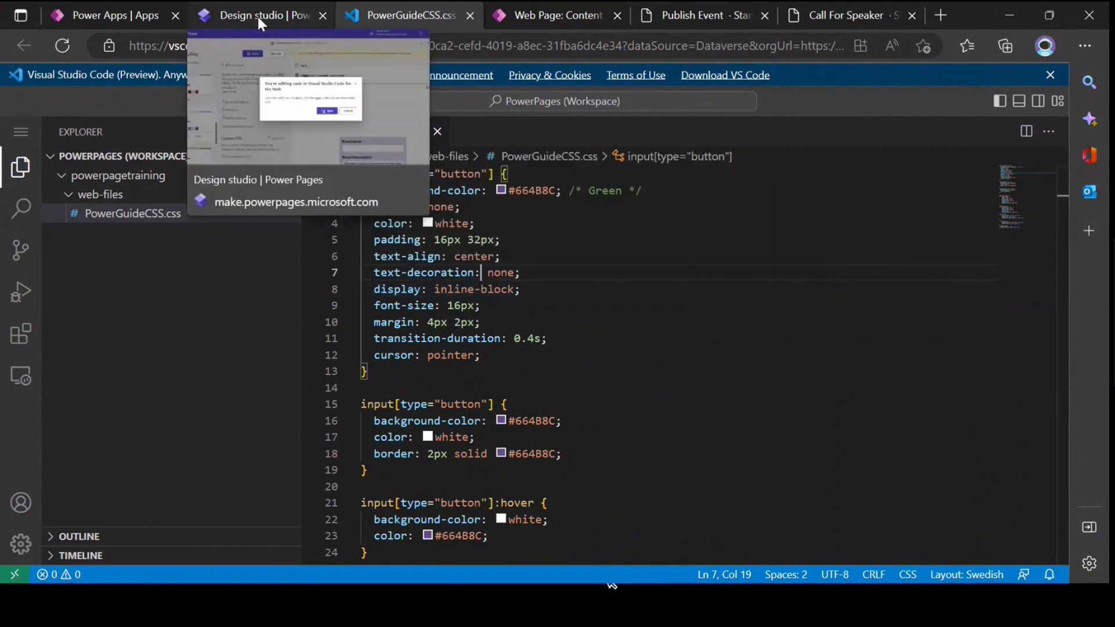
Dismiss the Visual Studio Code editing prompt in design studio and read the note on custom CSS file precedence
left_click(258, 16)
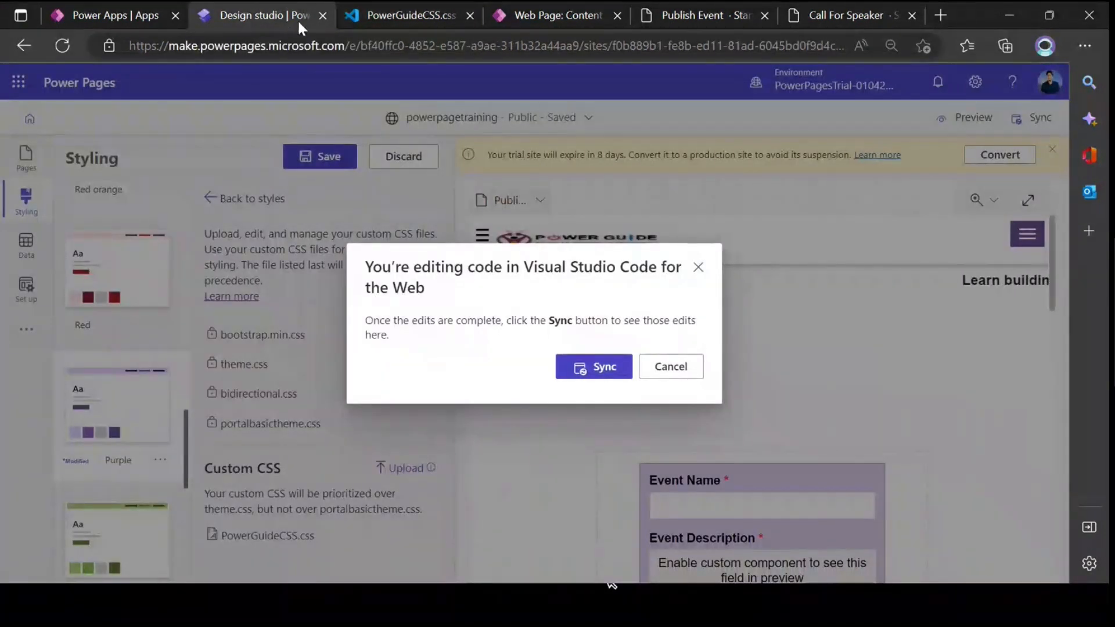
left_click(671, 366)
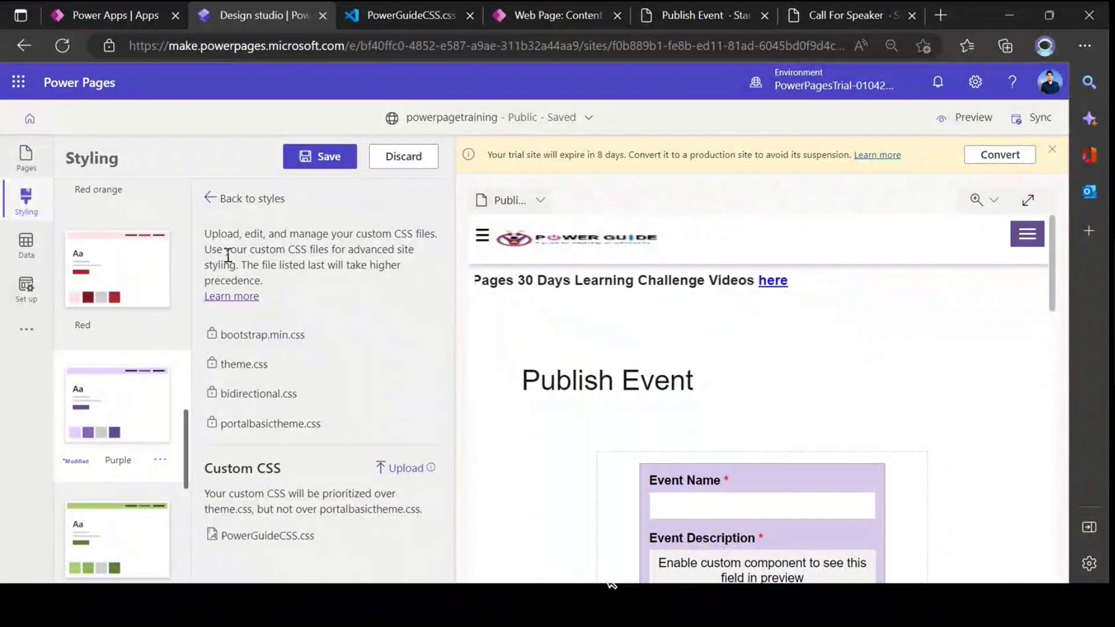
left_click_drag(205, 250, 413, 250)
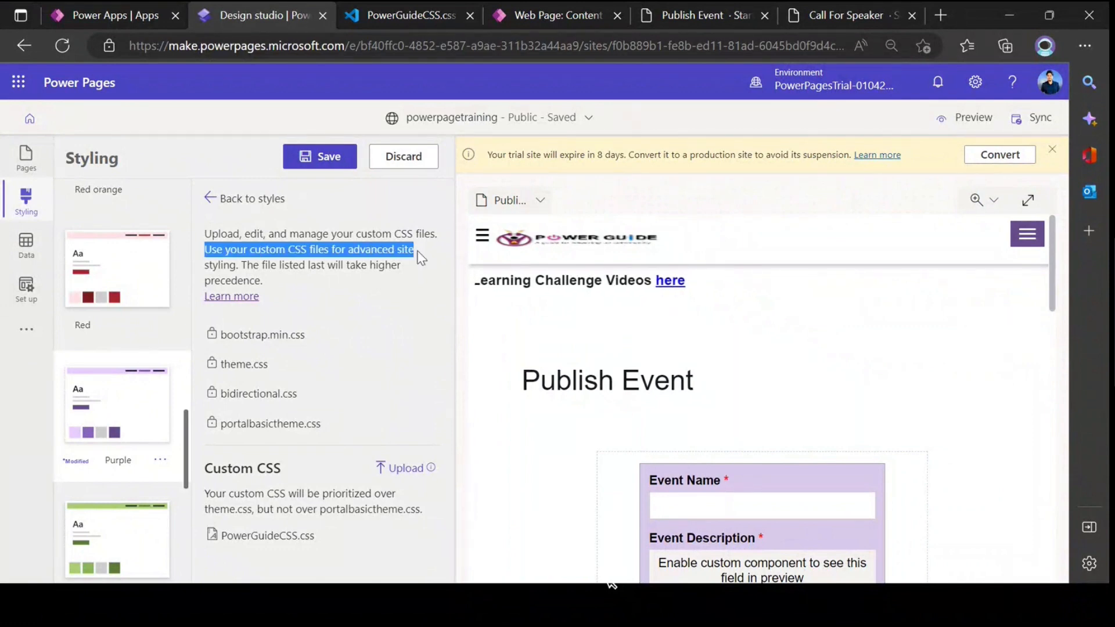
left_click_drag(242, 265, 333, 274)
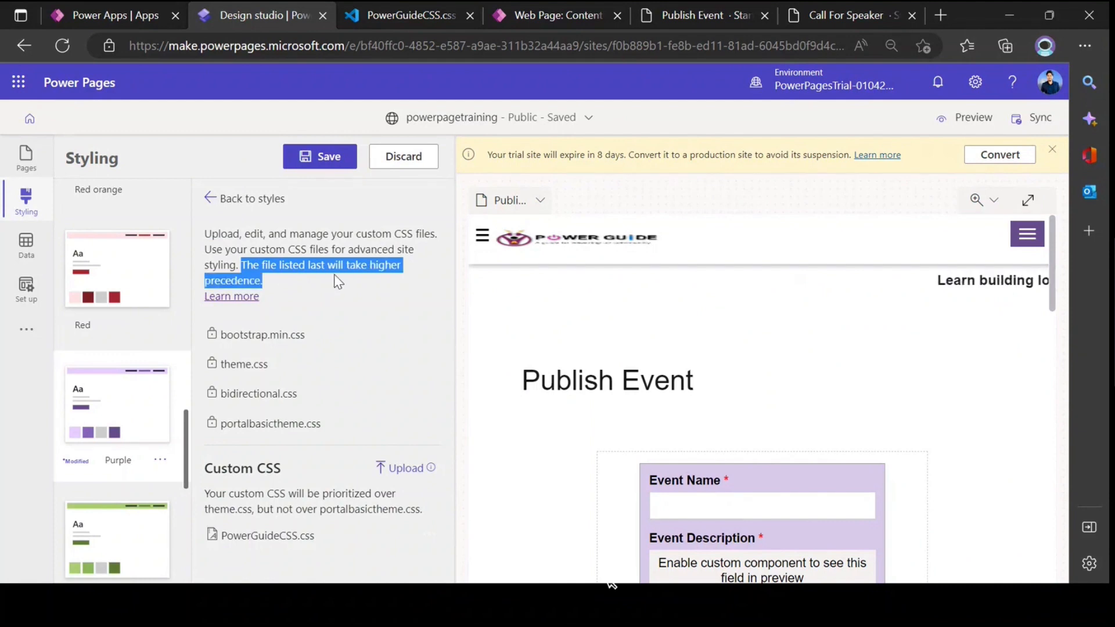
Check the options available for PowerGuideCSS.css under Custom CSS and sync the site in design studio
left_click(284, 564)
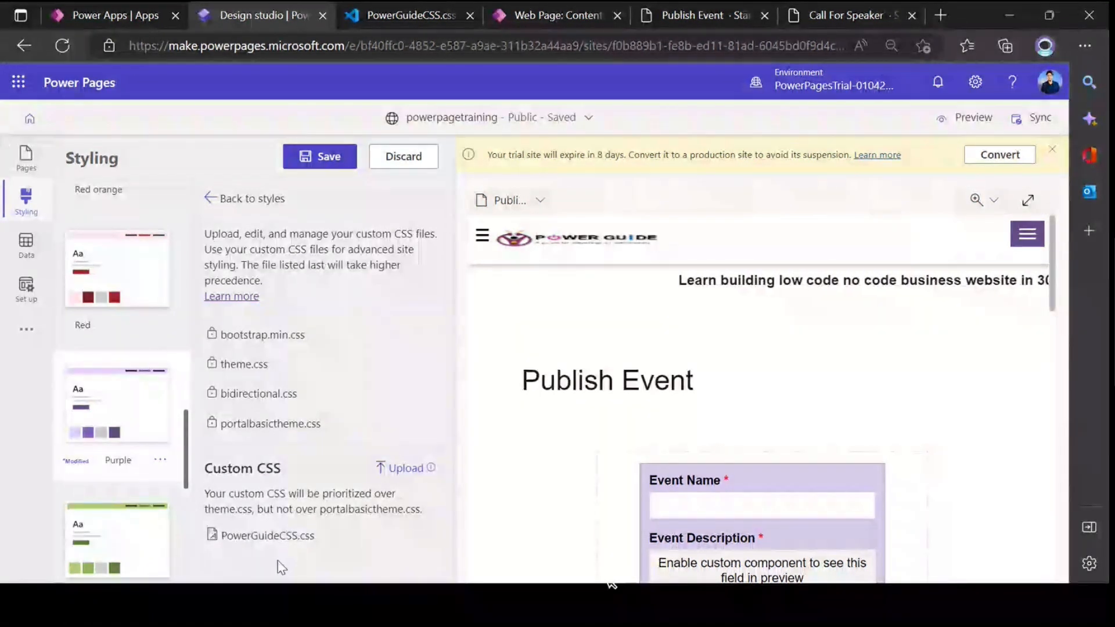
left_click(429, 535)
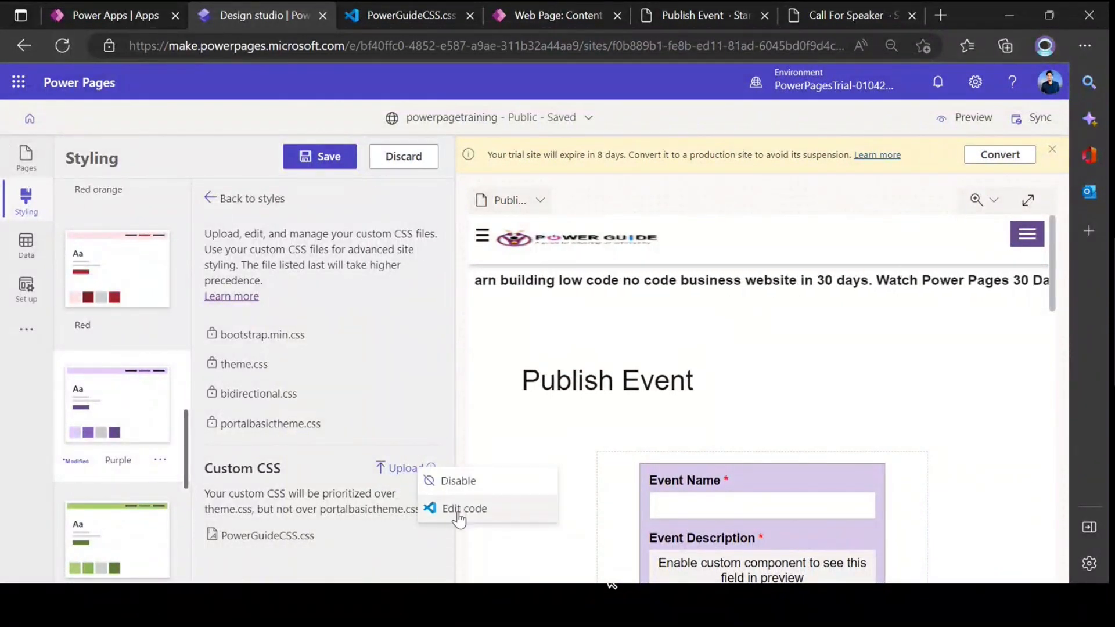
left_click(1017, 127)
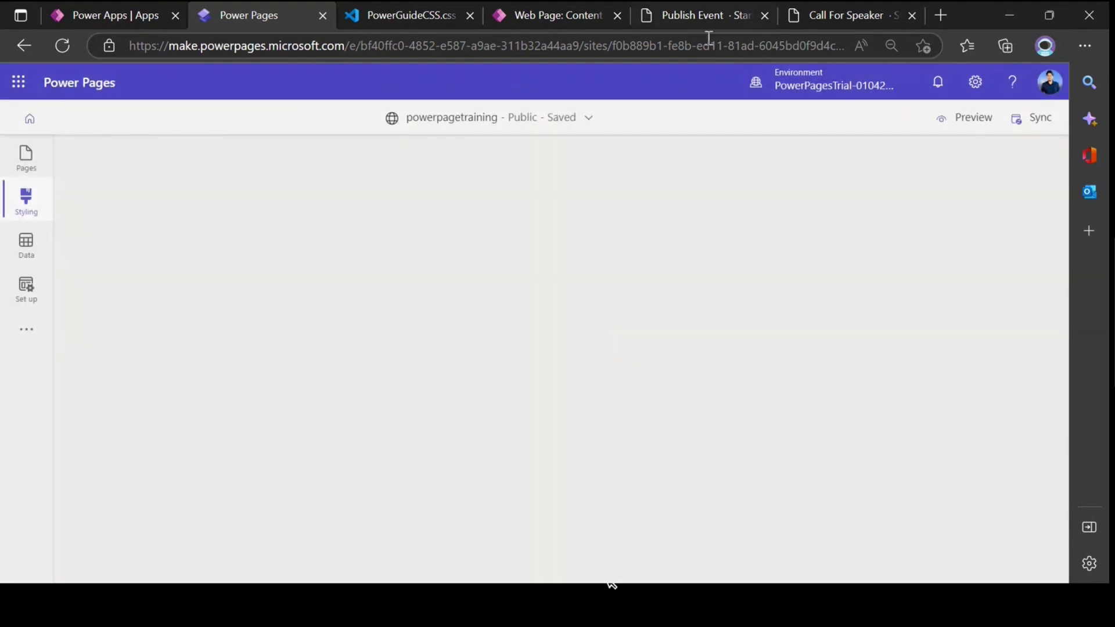
Close the developer tools, reload the Publish Event page and check the styling of its form and Submit button
left_click(677, 11)
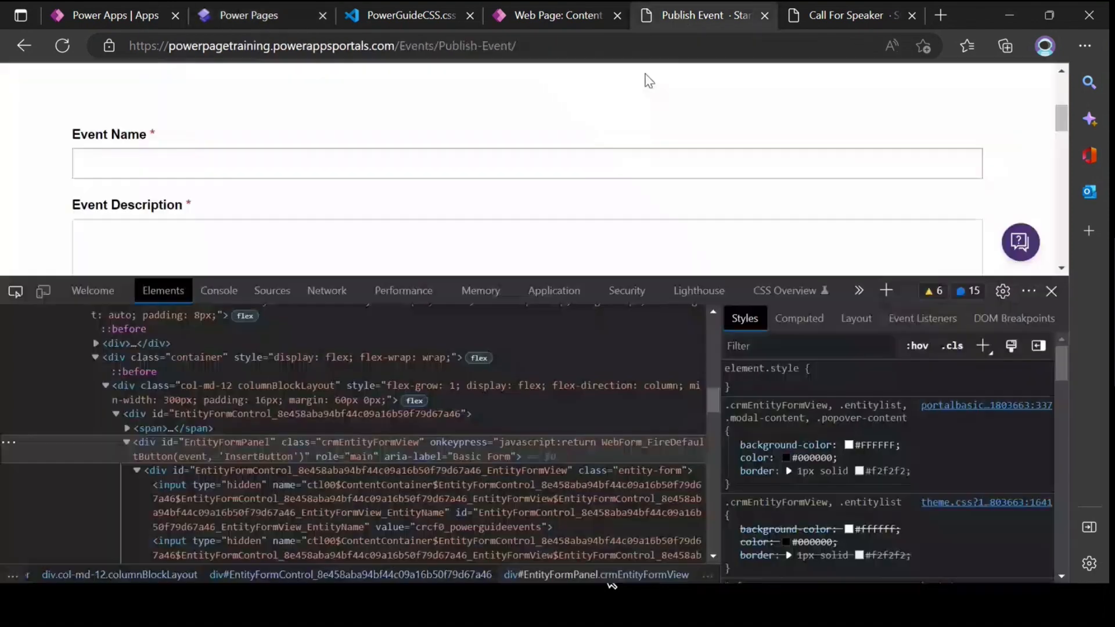
left_click(1056, 290)
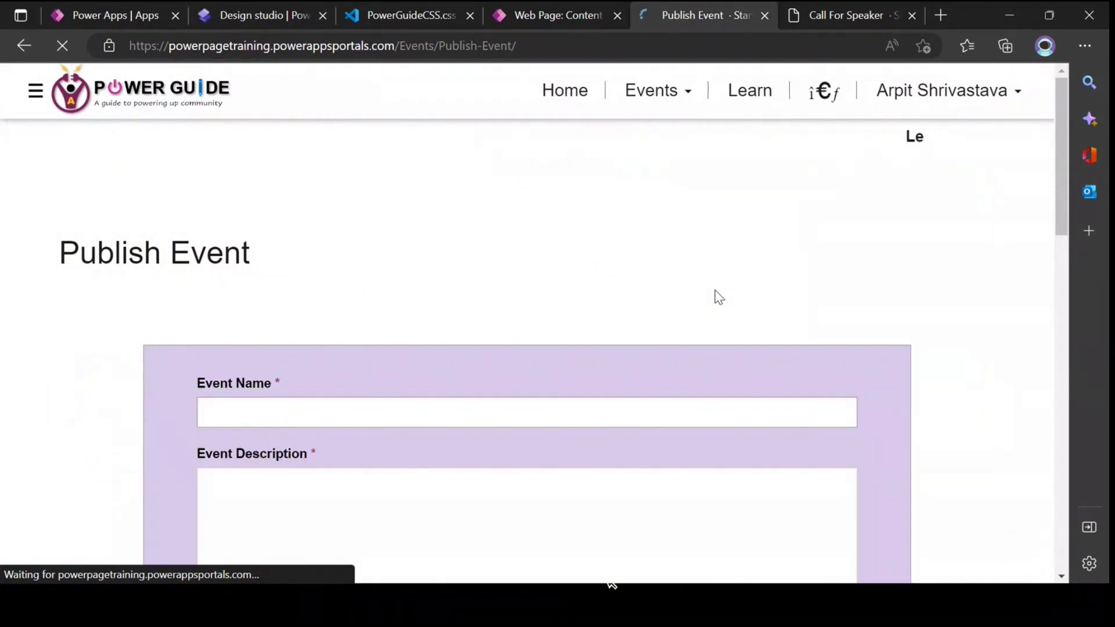
scroll(458, 249, "down", 3)
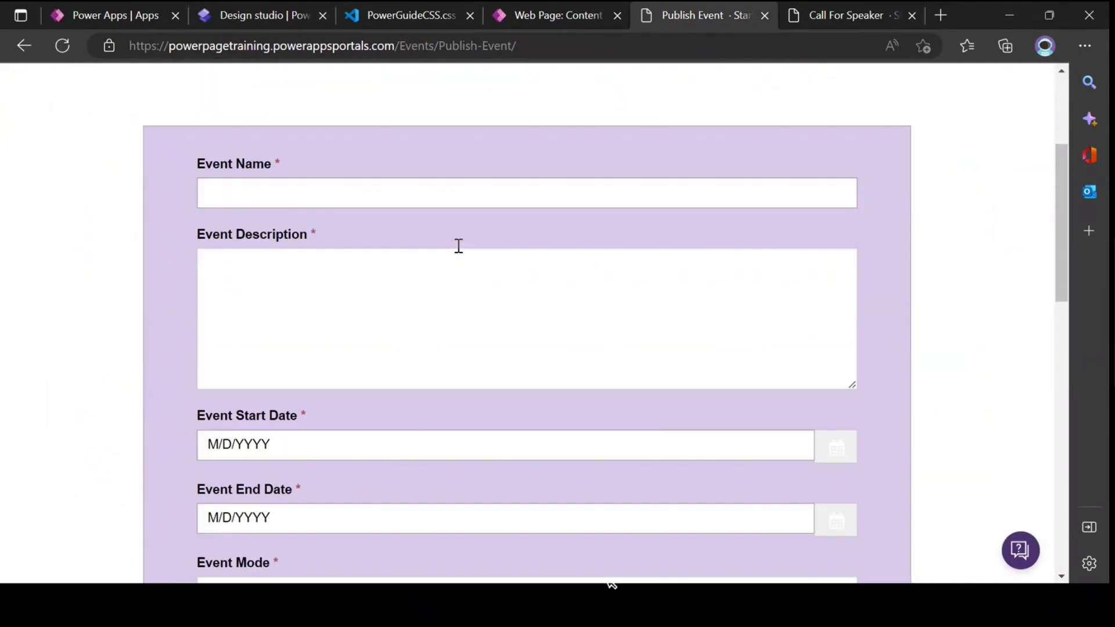
scroll(221, 286, "up", 2)
scroll(395, 302, "down", 12)
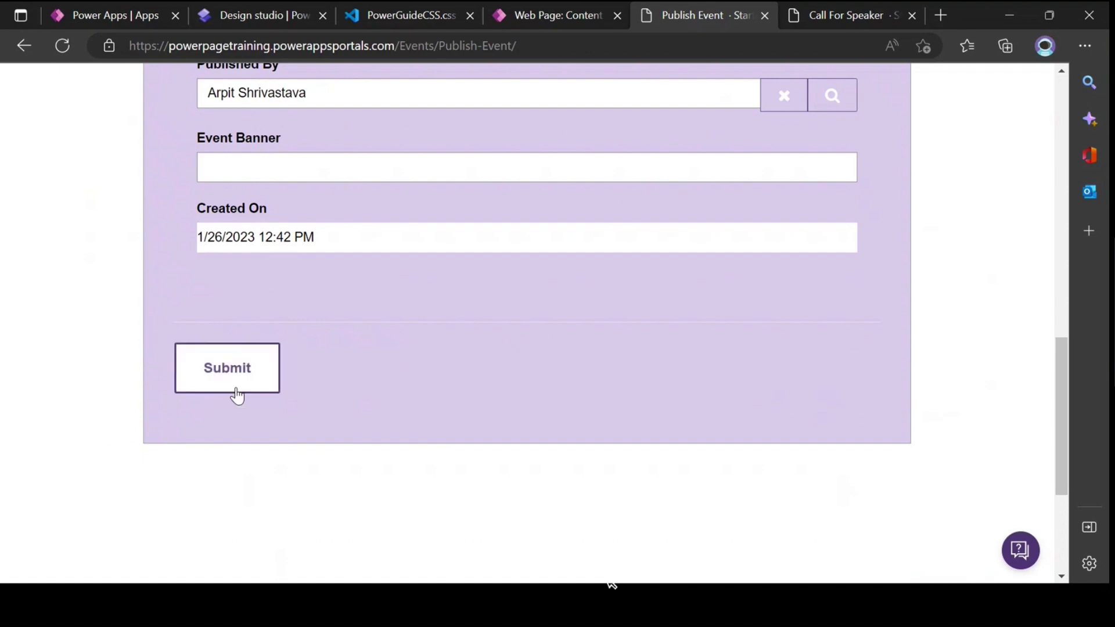
Check the styling of the Call For Speaker page's Document form and its Previous and Next buttons
left_click(848, 16)
scroll(340, 273, "down", 5)
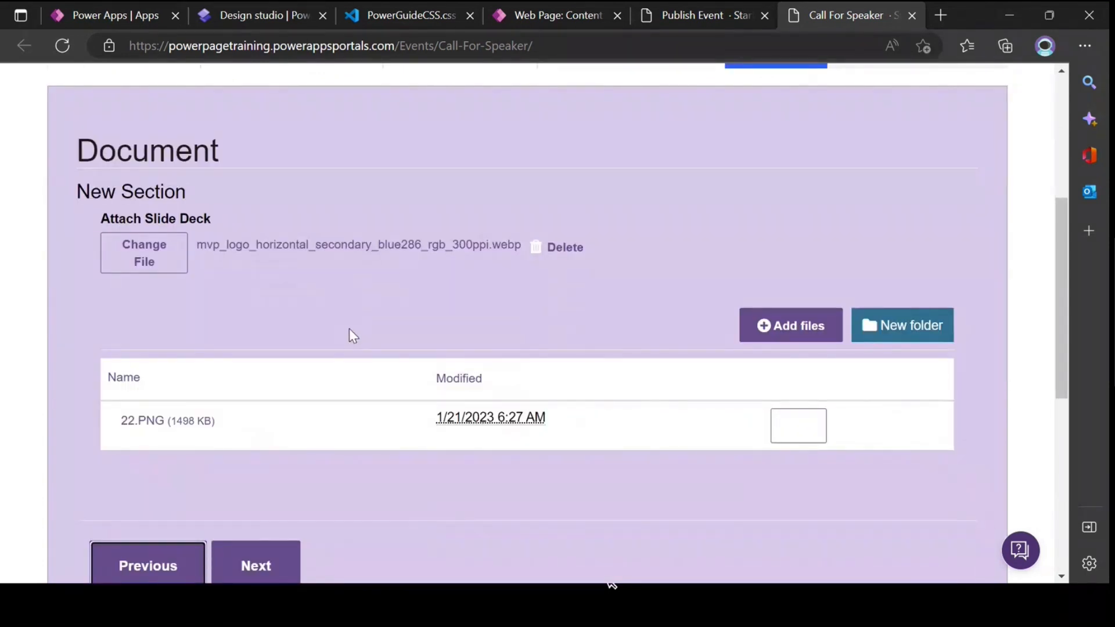
scroll(349, 329, "down", 3)
left_click(266, 428)
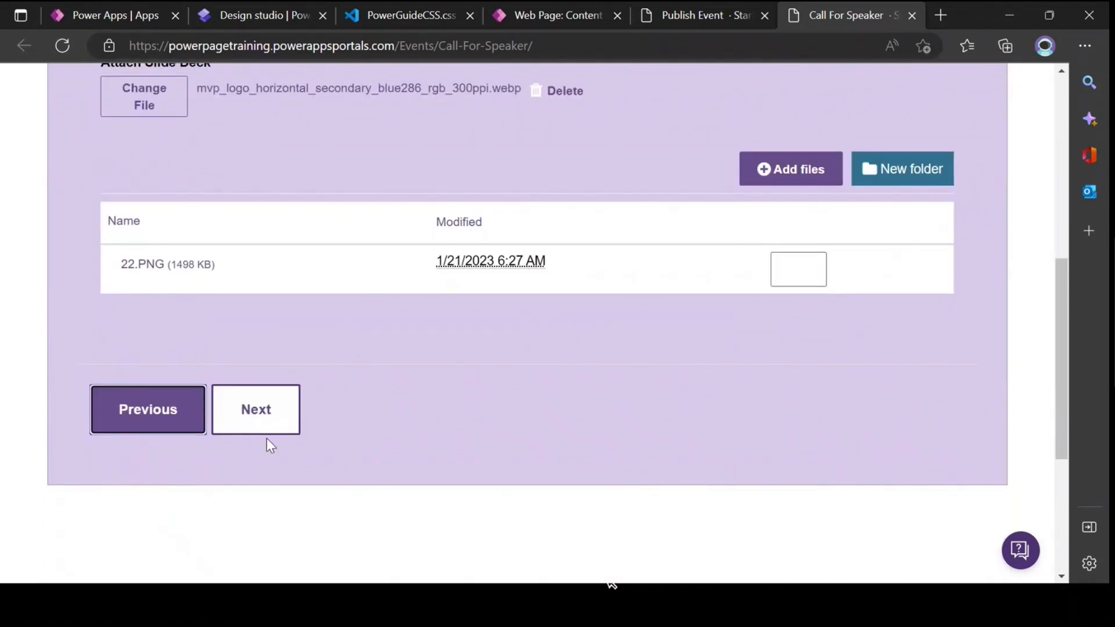
left_click(275, 416)
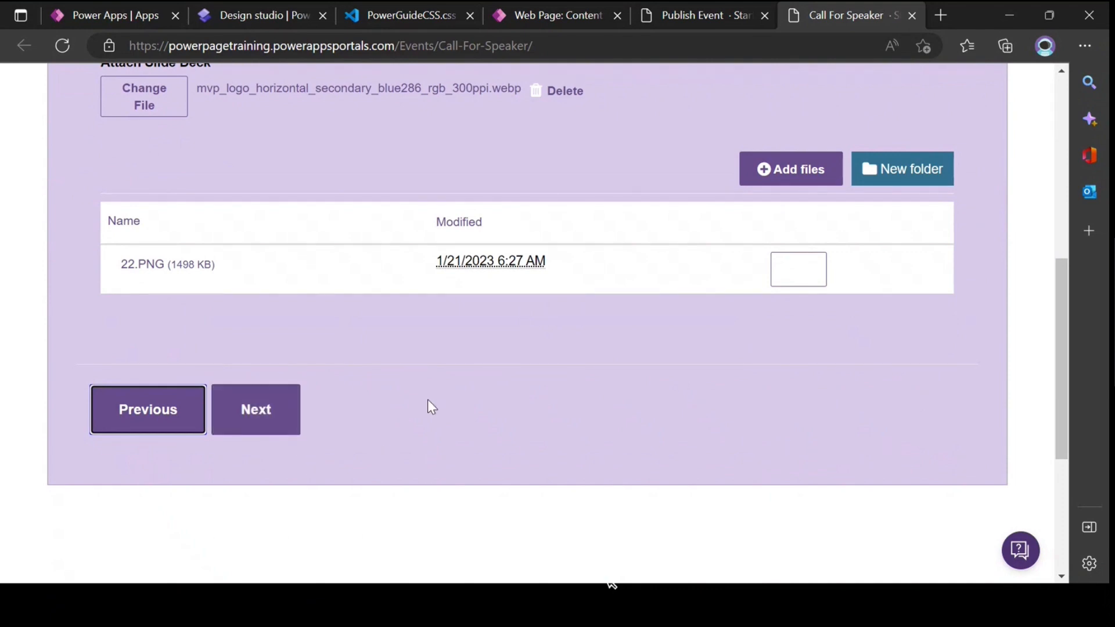
left_click(277, 430)
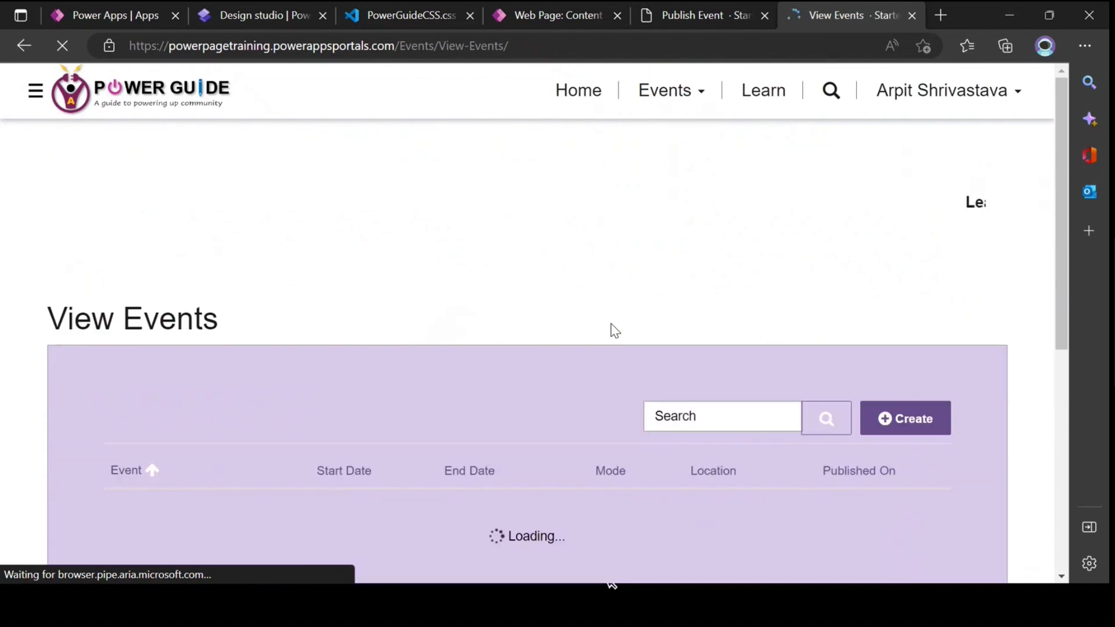
Examine the styling of the View Events page from its event list and Create button down to the footer
scroll(602, 324, "down", 3)
scroll(593, 314, "down", 2)
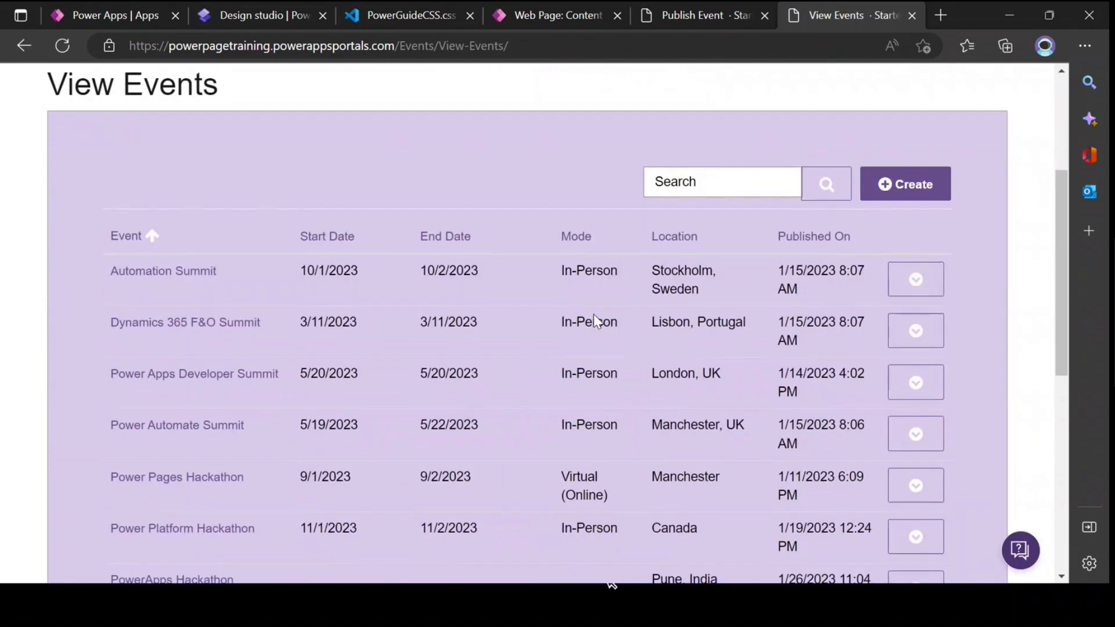
scroll(75, 251, "up", 3)
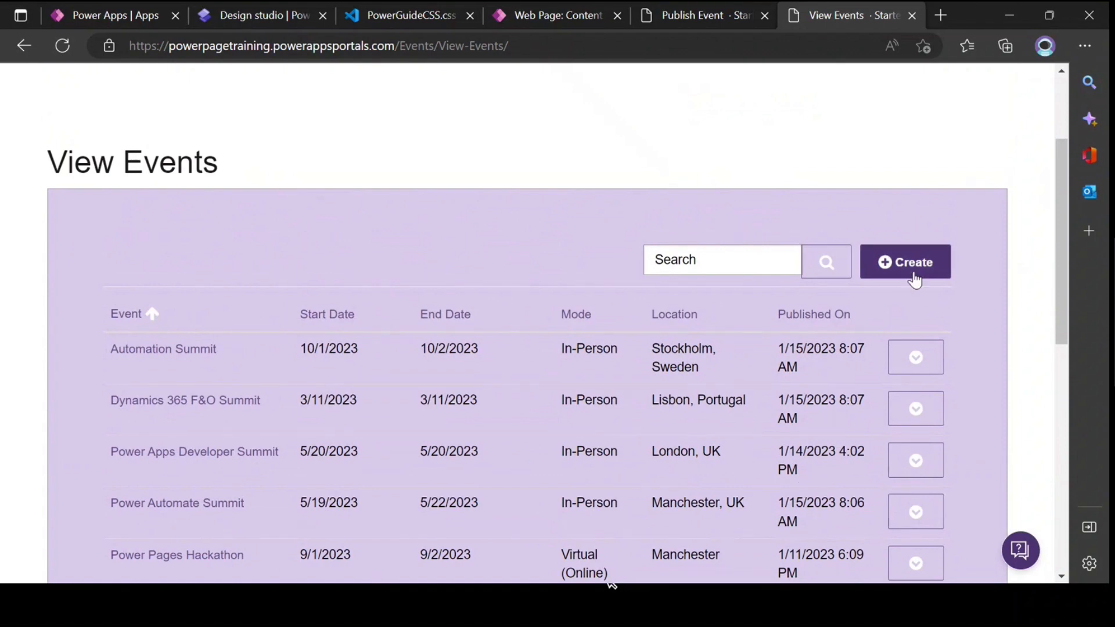
scroll(903, 374, "down", 9)
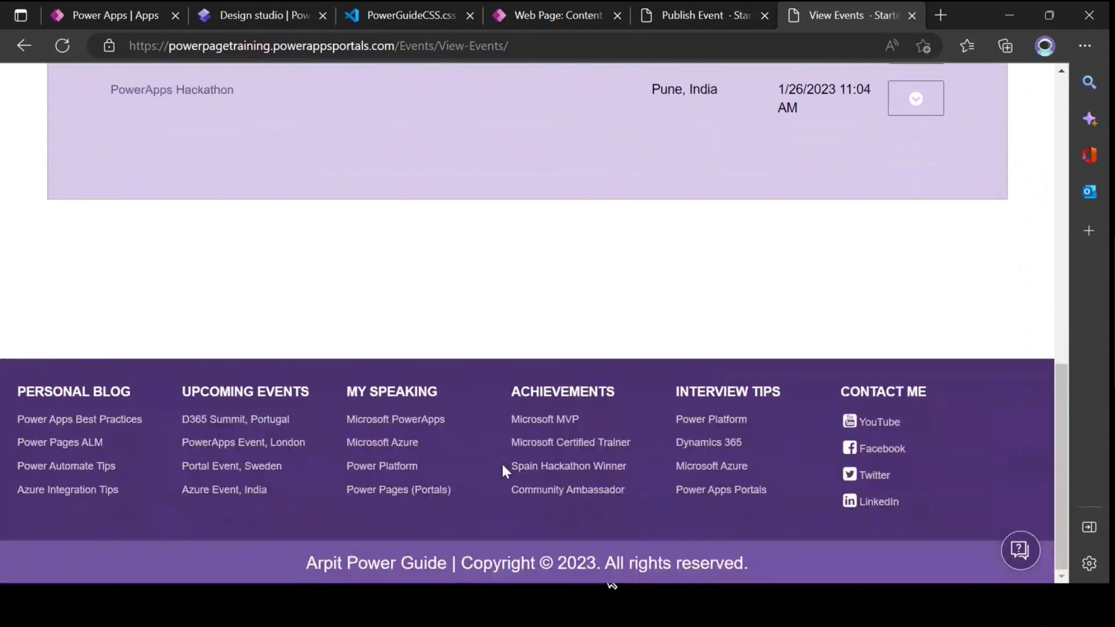
scroll(501, 461, "up", 10)
scroll(476, 371, "up", 1)
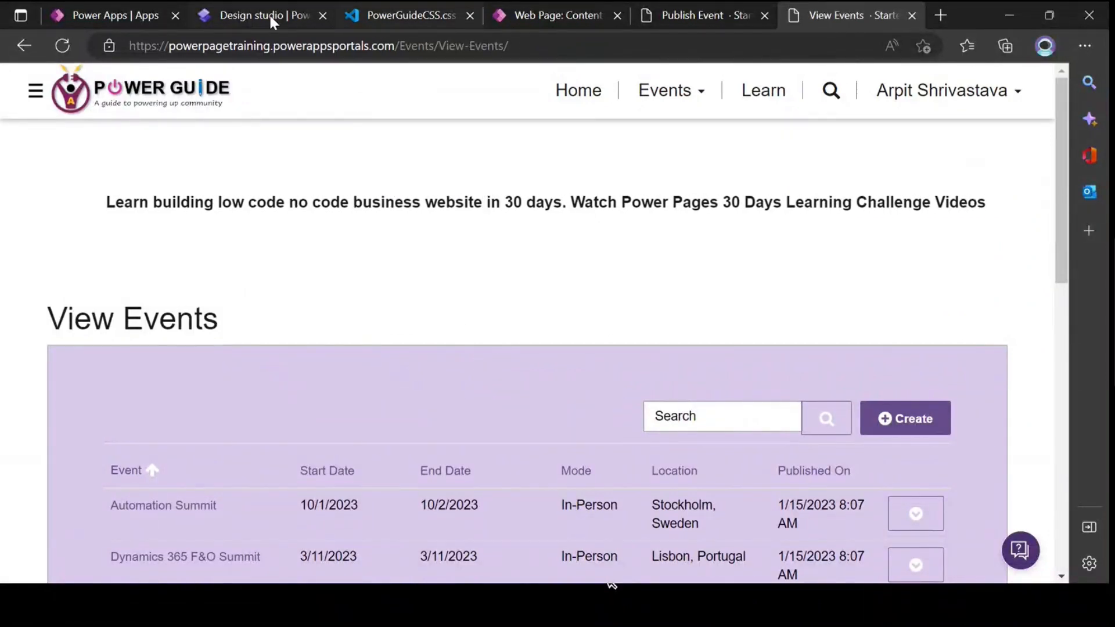
Go from View Events to the Publish Event page and look through its styled form
left_click(645, 110)
left_click(609, 176)
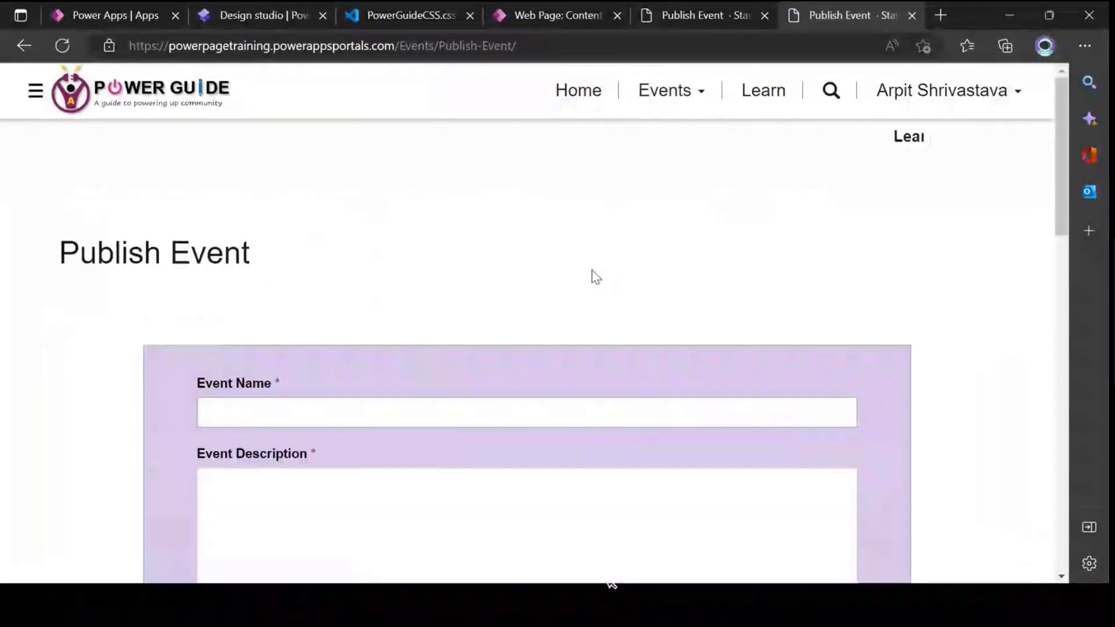
scroll(592, 267, "down", 8)
scroll(597, 264, "down", 3)
scroll(594, 261, "up", 6)
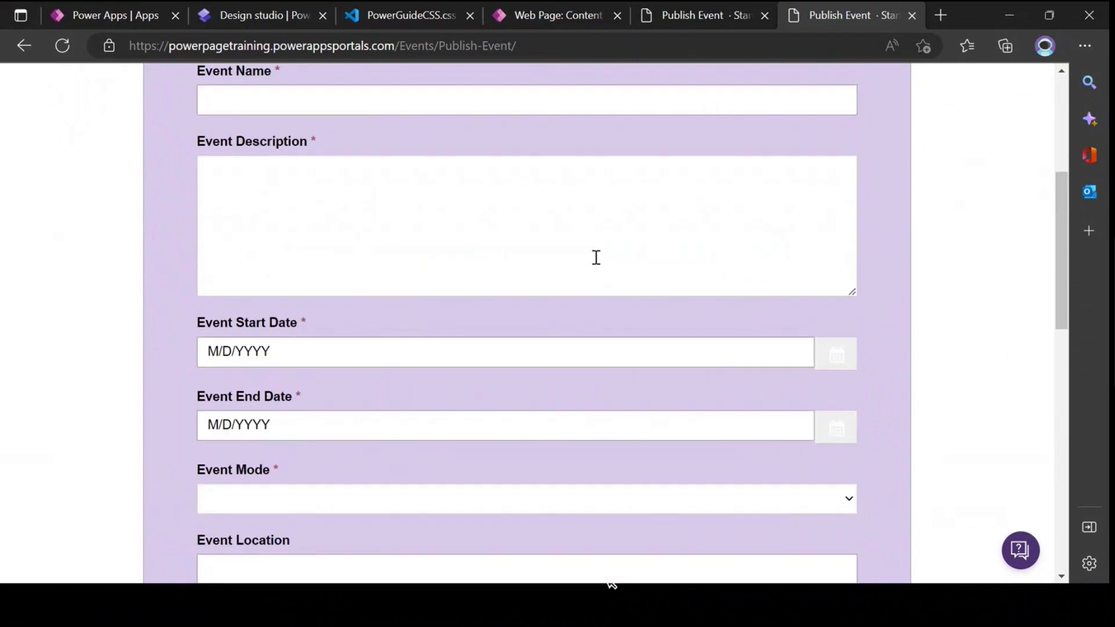
Switch to the Publish Event web page record and review the #MessagePanel rule in its custom CSS
scroll(595, 257, "up", 5)
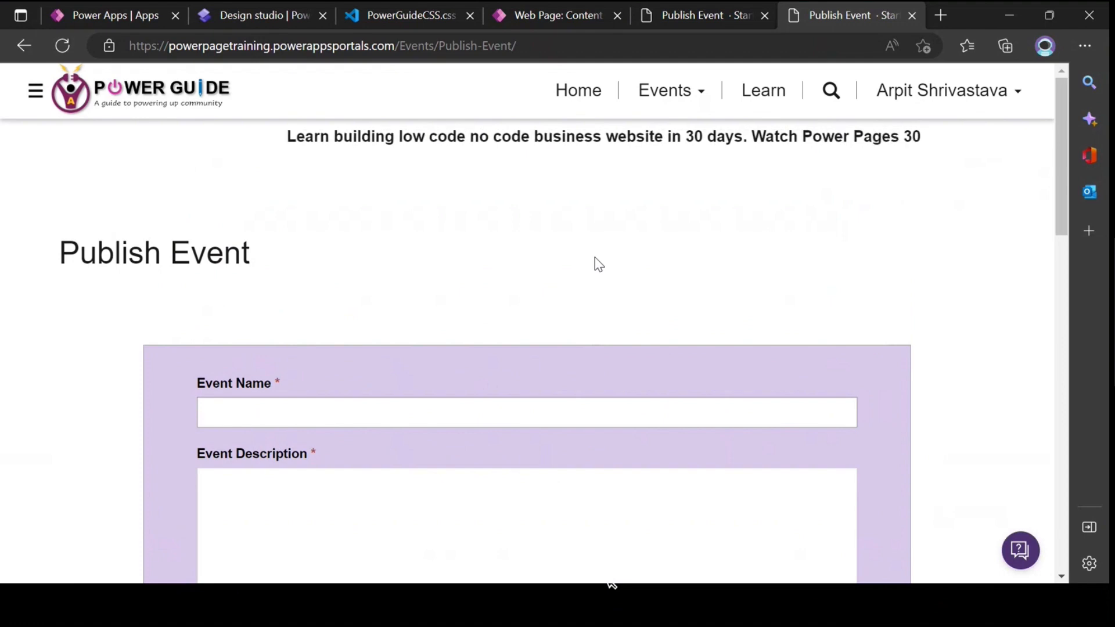
left_click(549, 17)
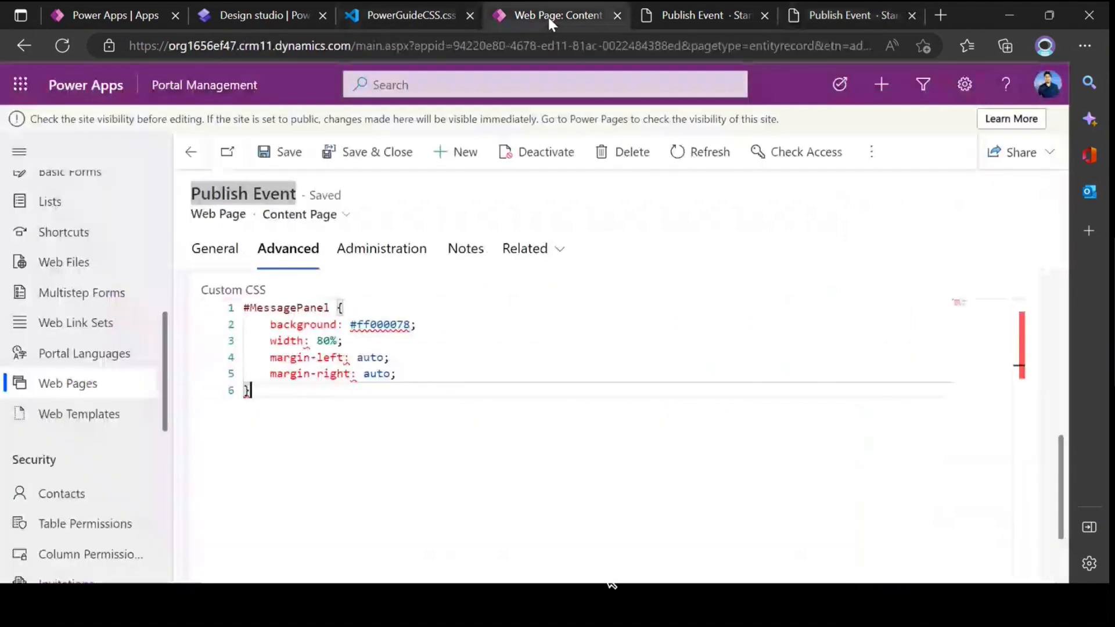
left_click_drag(251, 390, 230, 312)
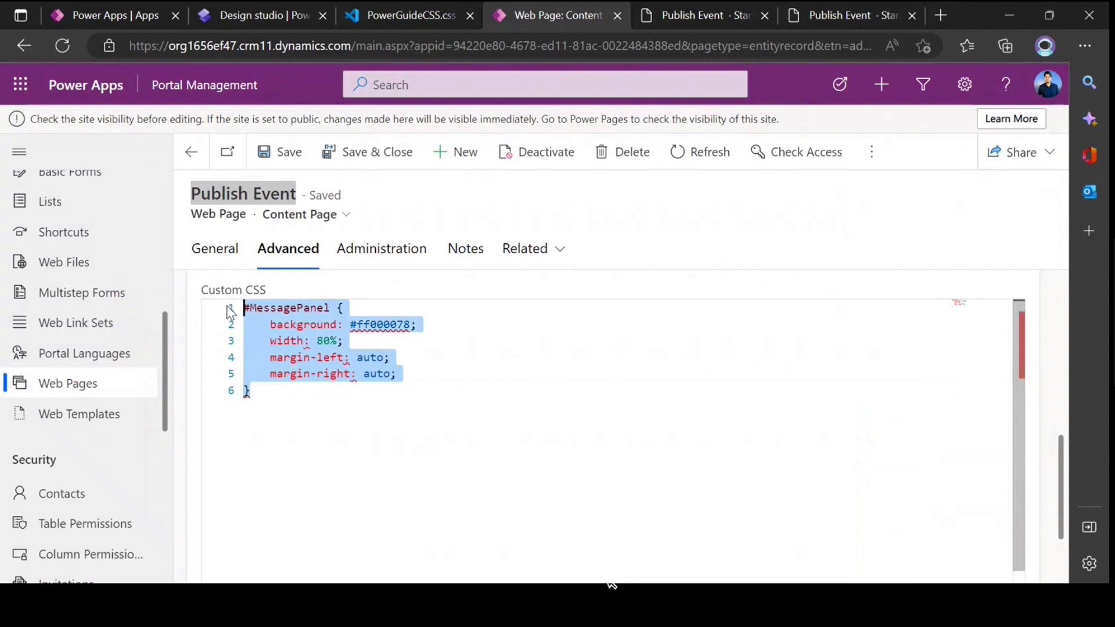
left_click(420, 354)
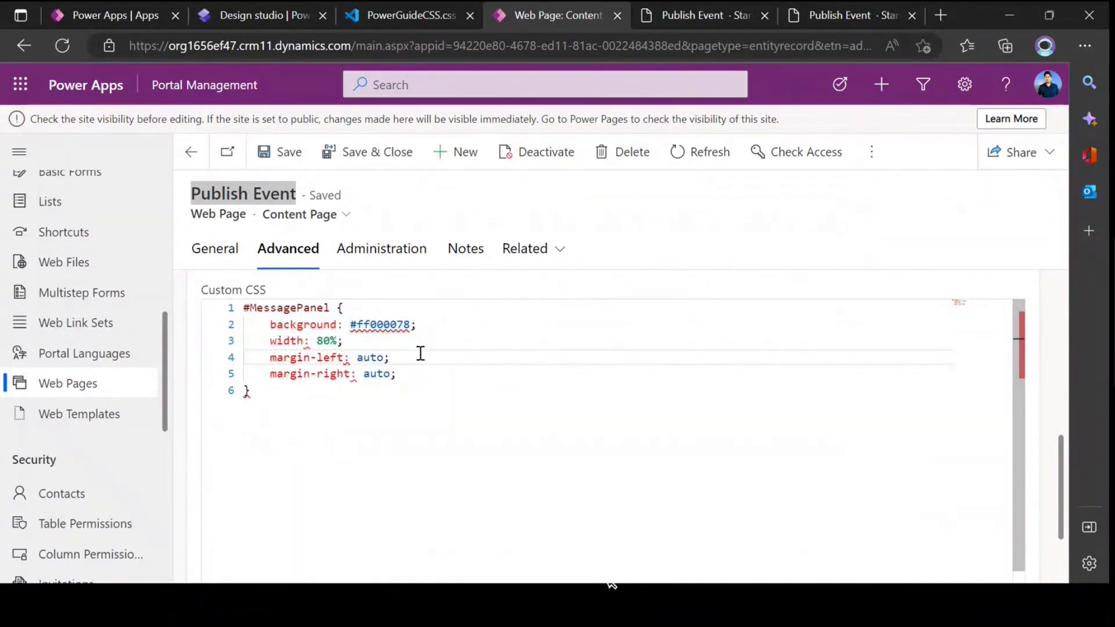
Switch back to the live Publish Event page and look over its form and page header
left_click(110, 15)
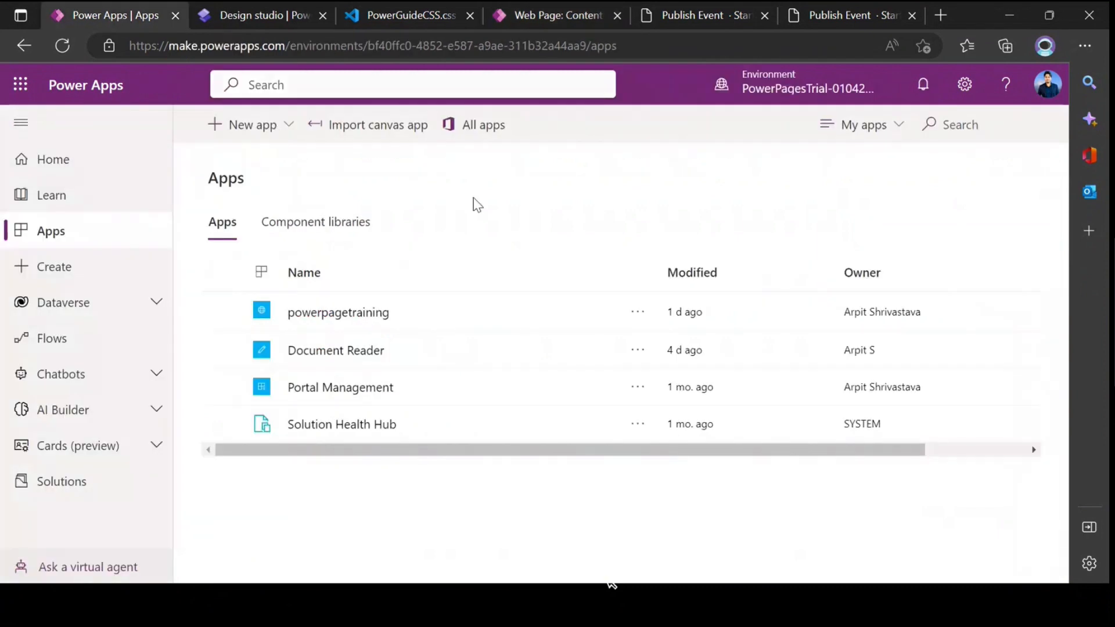
left_click(546, 23)
left_click(696, 16)
scroll(473, 341, "up", 6)
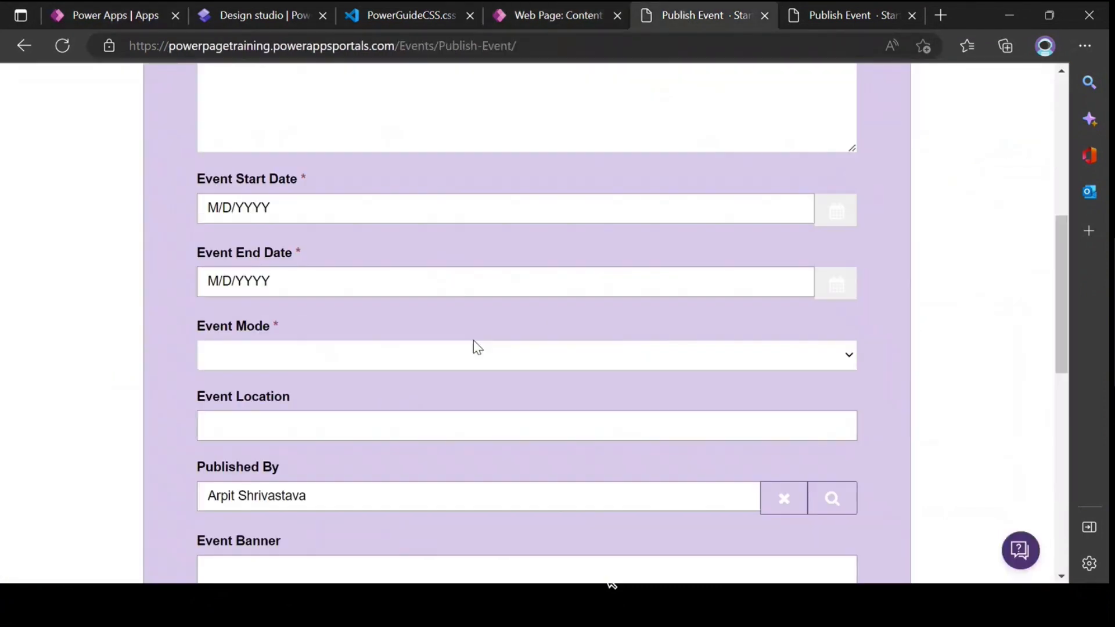
scroll(473, 340, "up", 6)
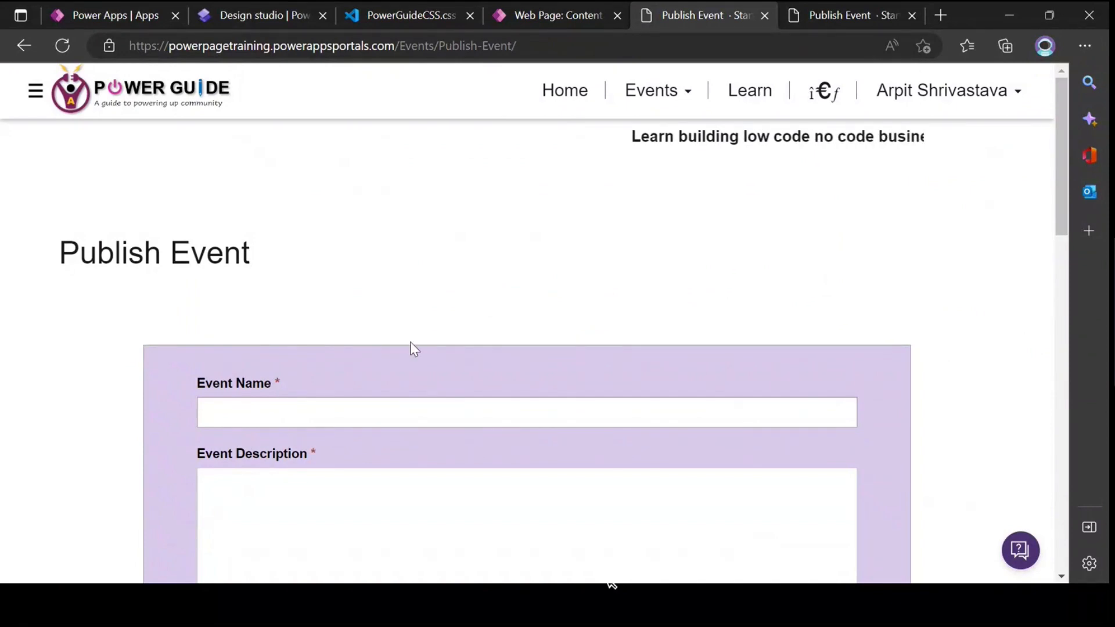
scroll(412, 345, "down", 5)
scroll(412, 343, "up", 5)
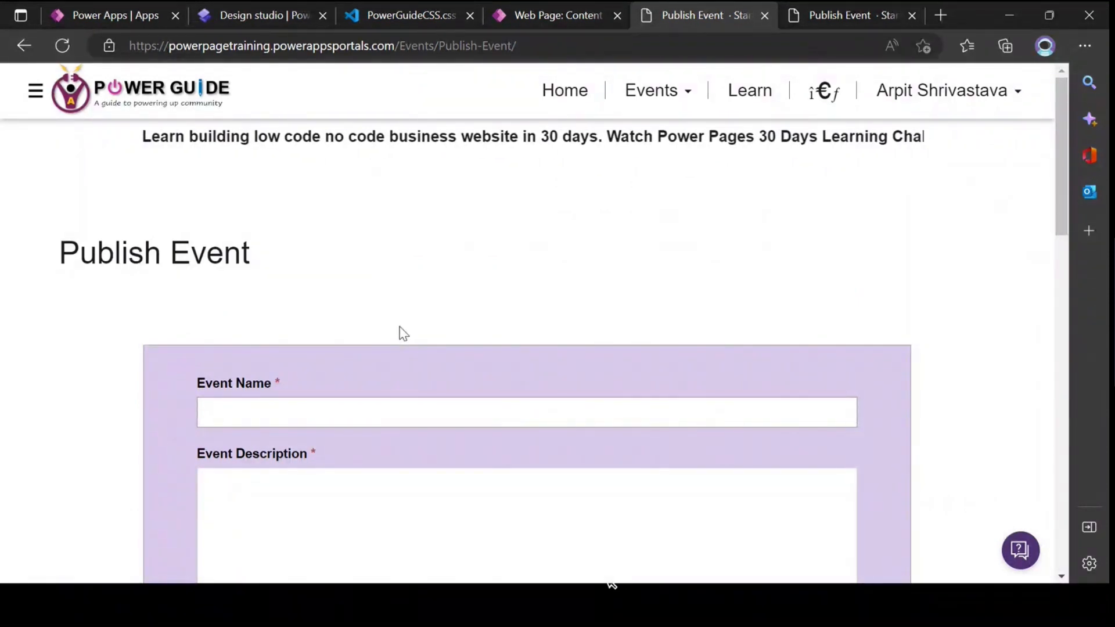
From Portal Management, open the Dynamics 365 advanced settings and go to the Processes list
left_click(527, 17)
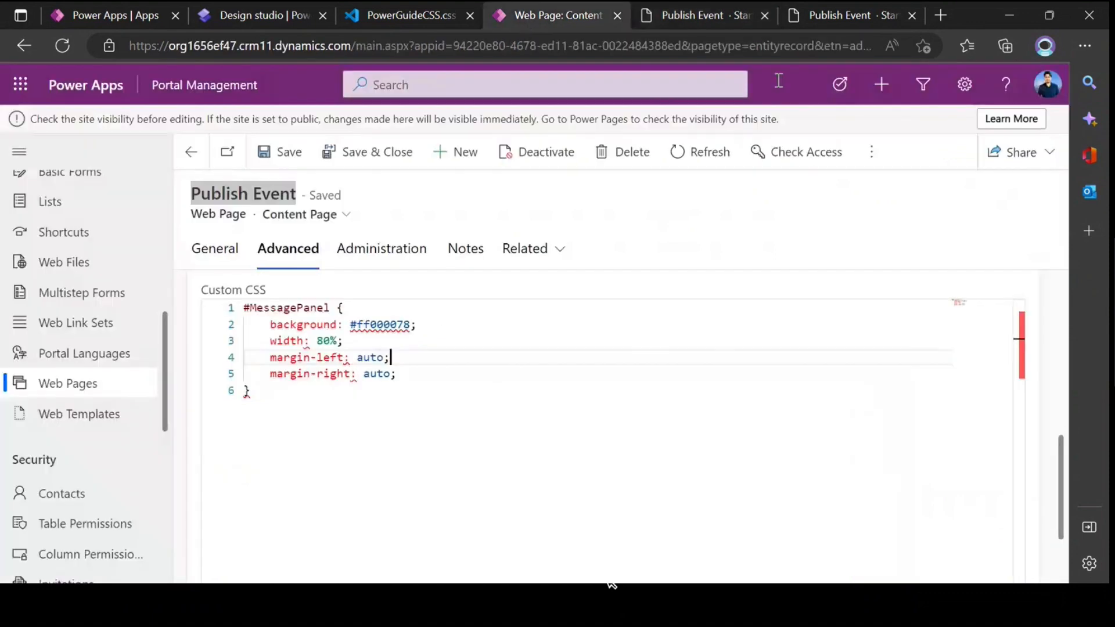
left_click(964, 85)
left_click(860, 164)
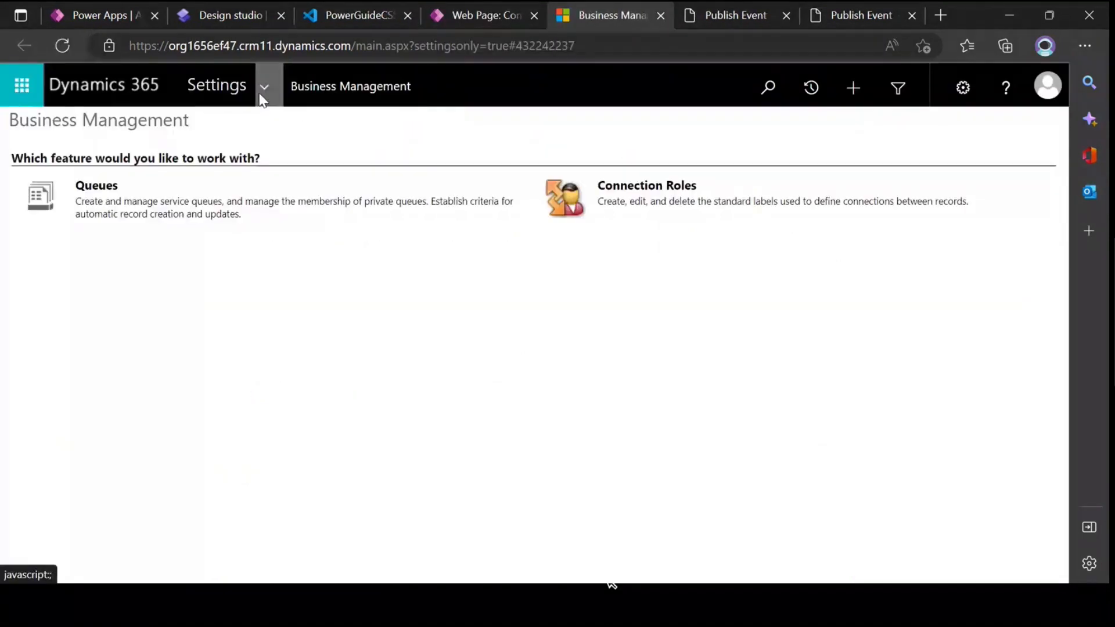
left_click(264, 86)
left_click(800, 260)
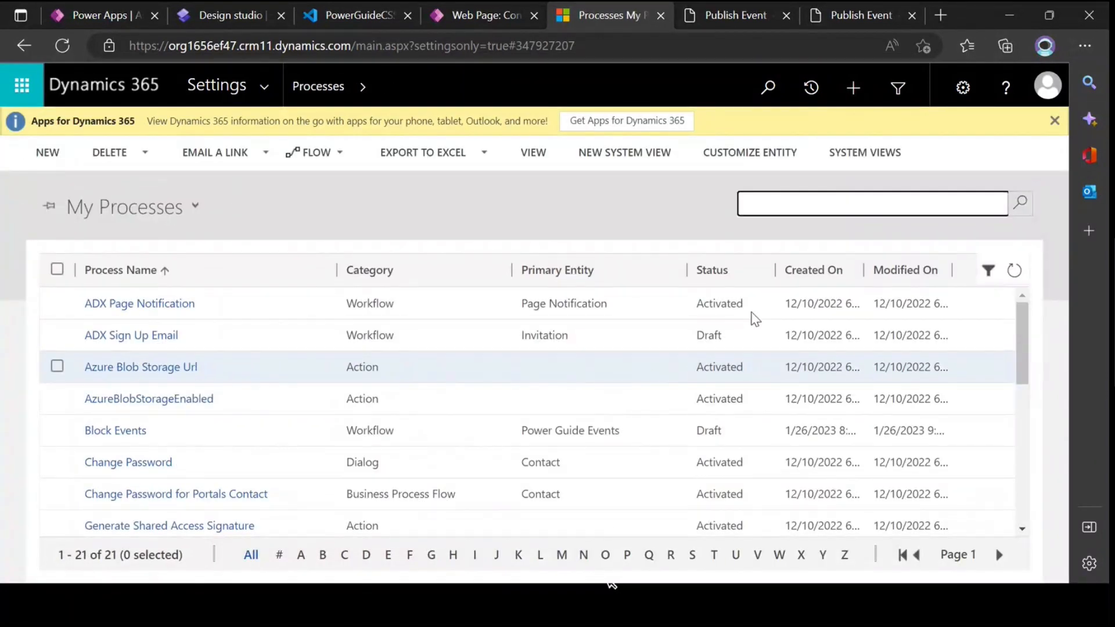
Search the processes for "block" and open the Block Events workflow
left_click(765, 208)
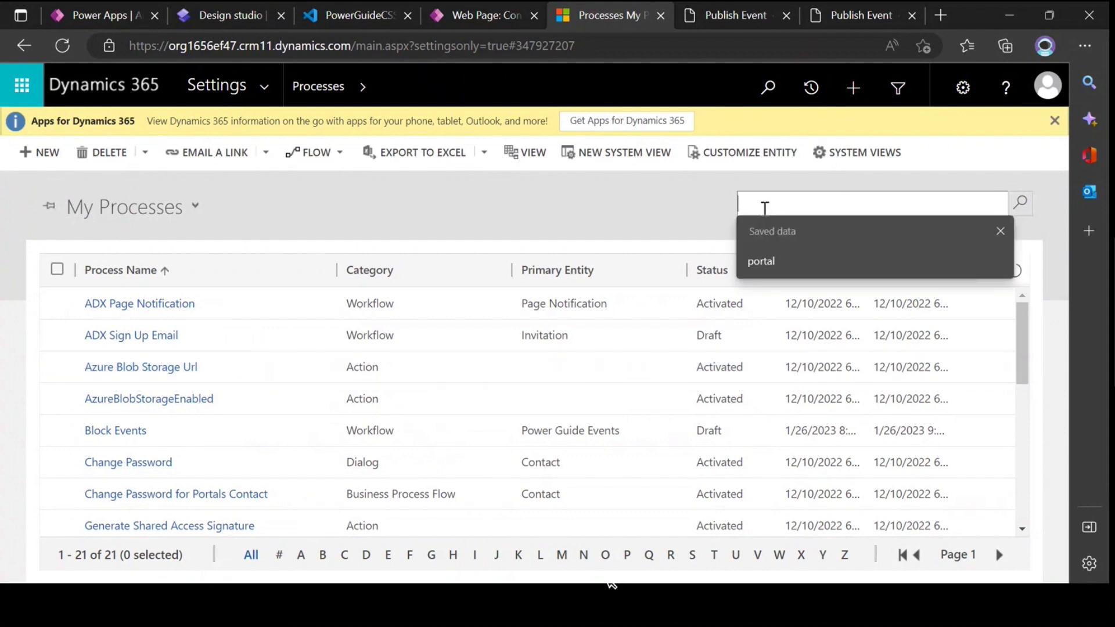
type("block")
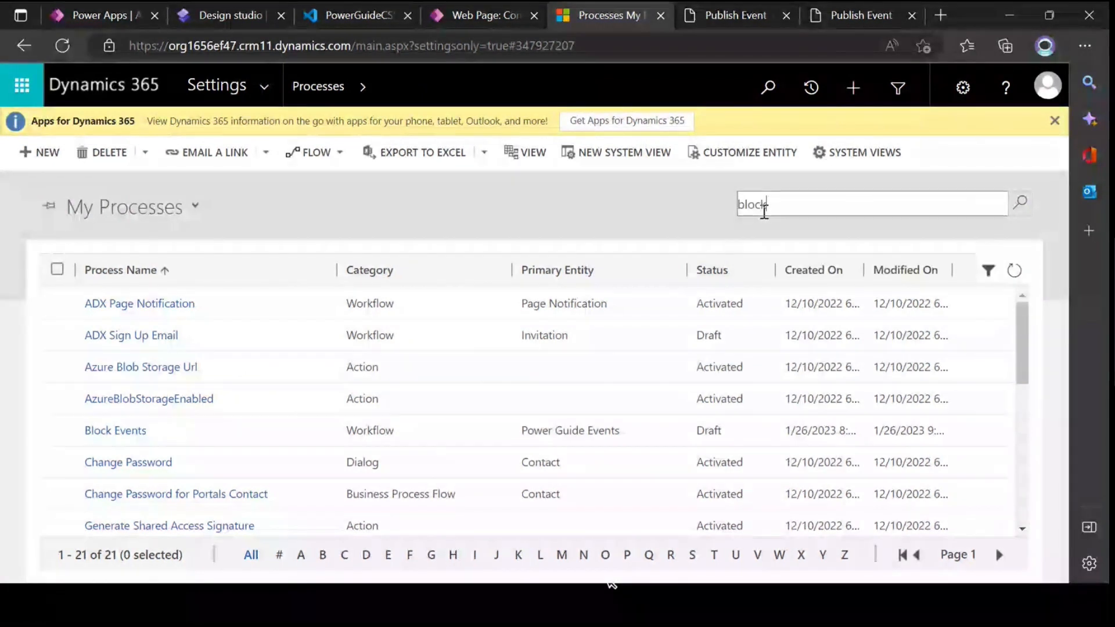
key("Return")
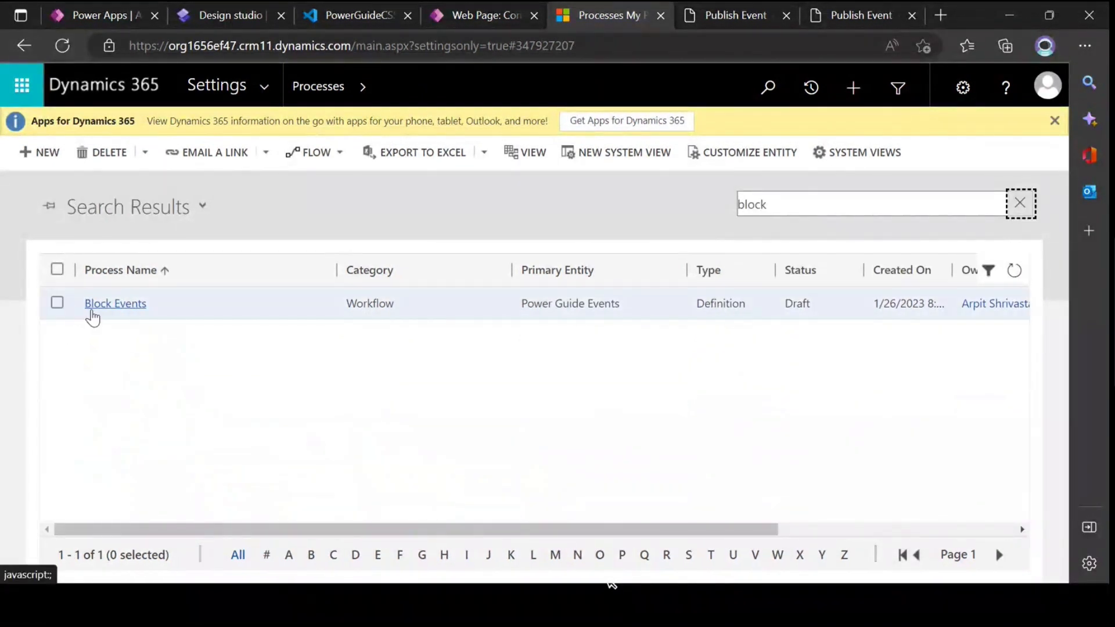
left_click(109, 313)
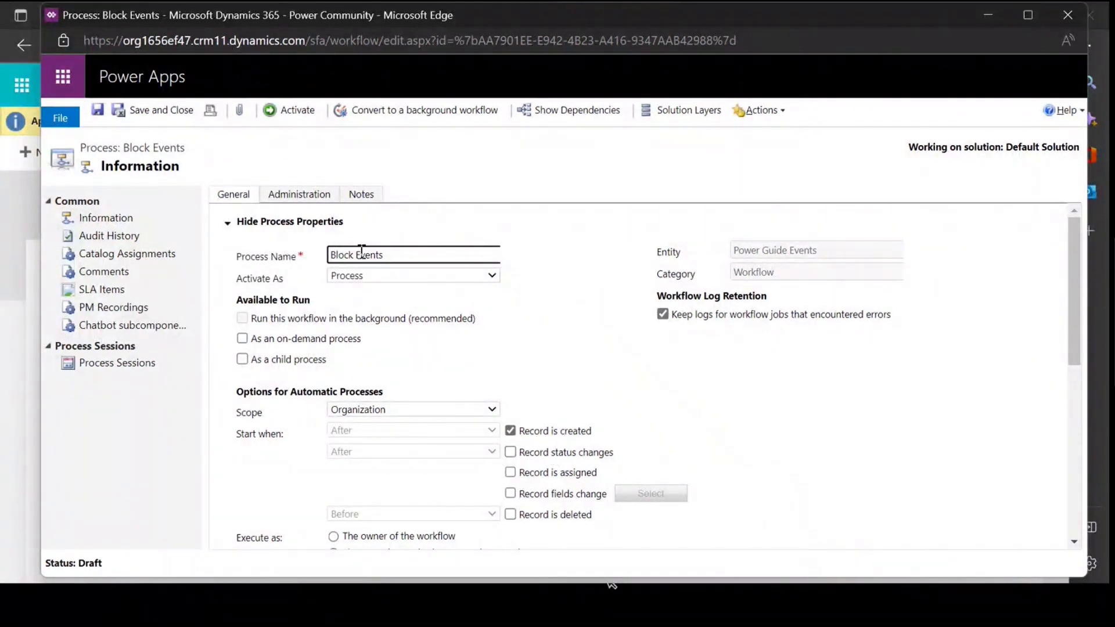
Describe the stop-workflow step of the Block Events process as "Block Event"
scroll(499, 401, "down", 5)
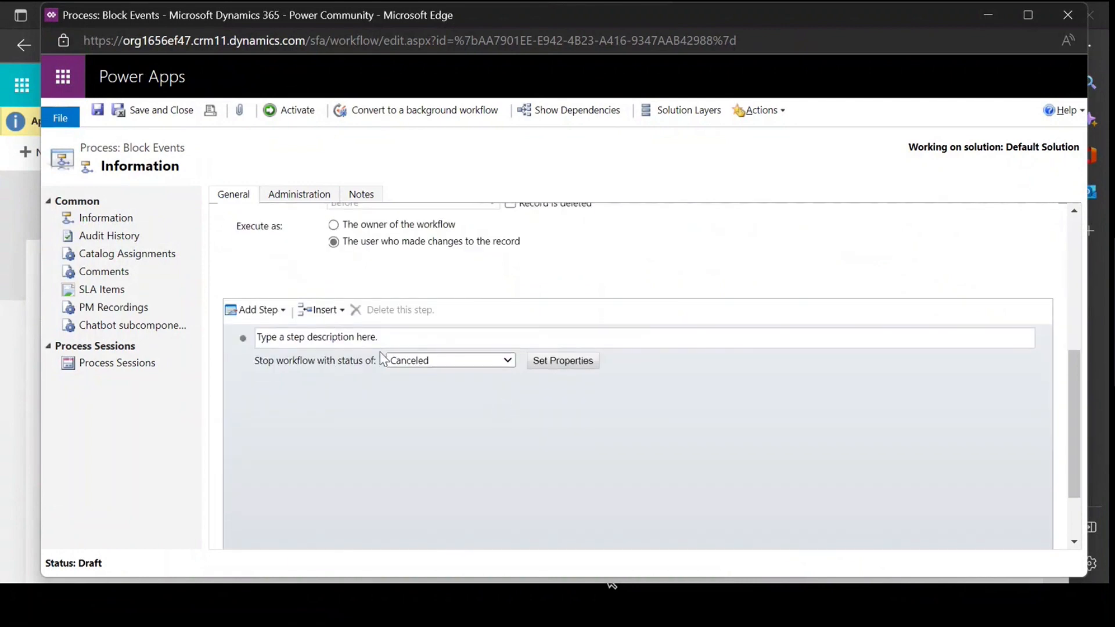
left_click(360, 336)
type("B")
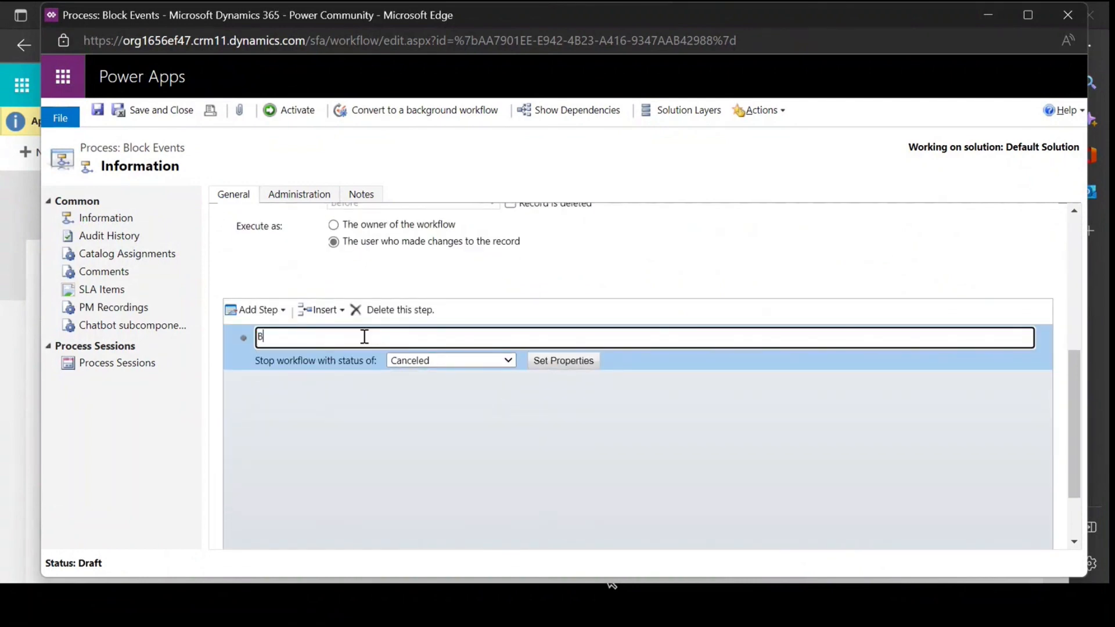
type("lock Event")
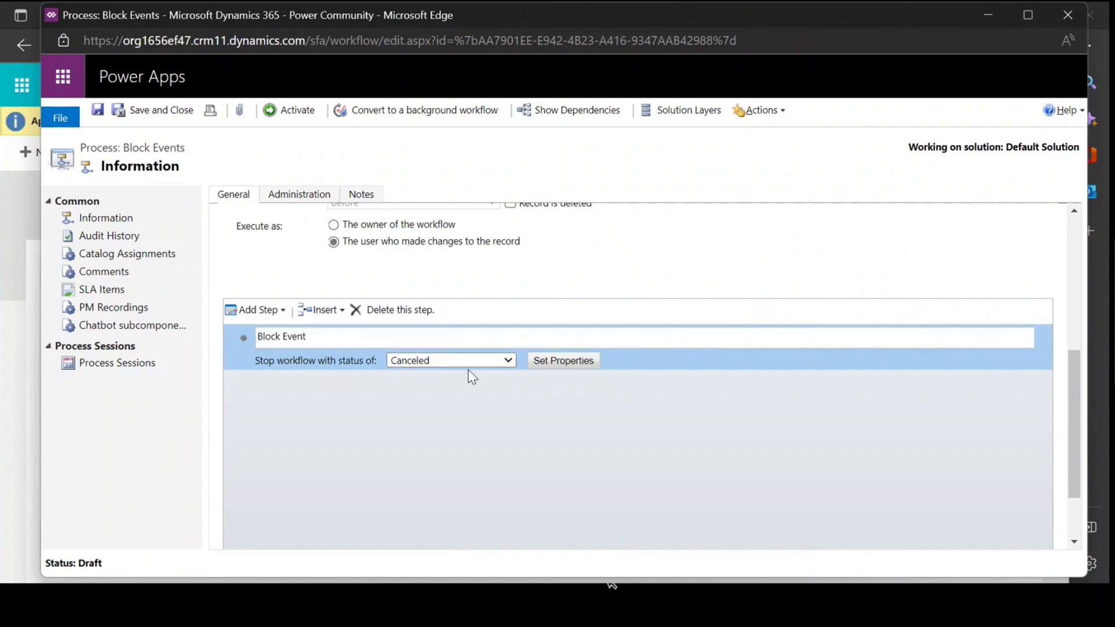
Review the step types that can be added and the status options of the stop-workflow step
left_click(263, 309)
scroll(325, 453, "down", 2)
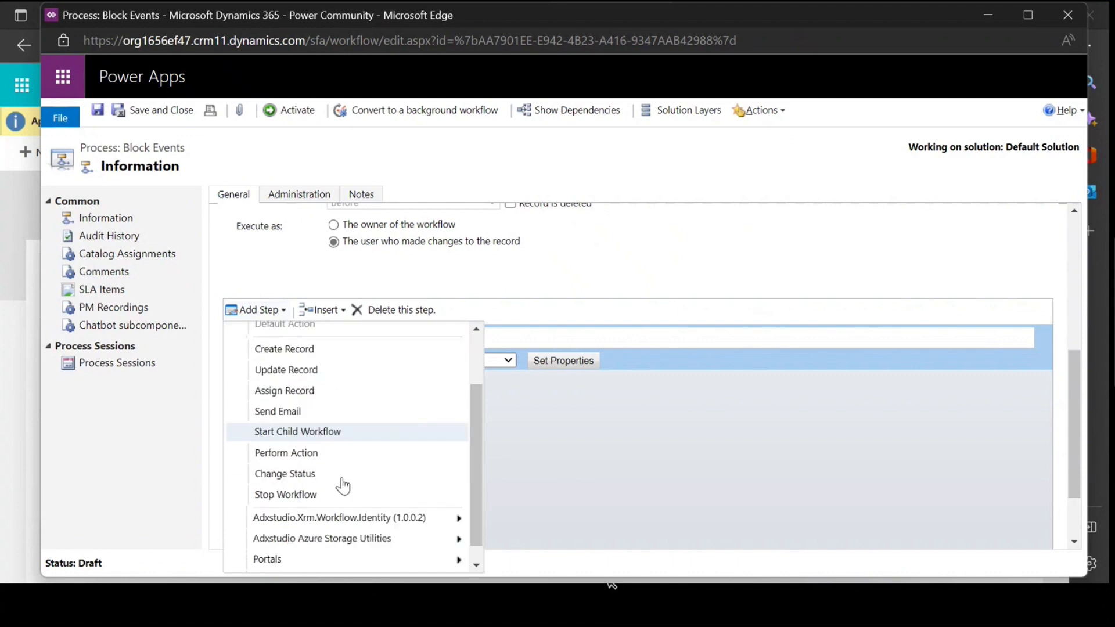
scroll(407, 482, "up", 2)
left_click(549, 468)
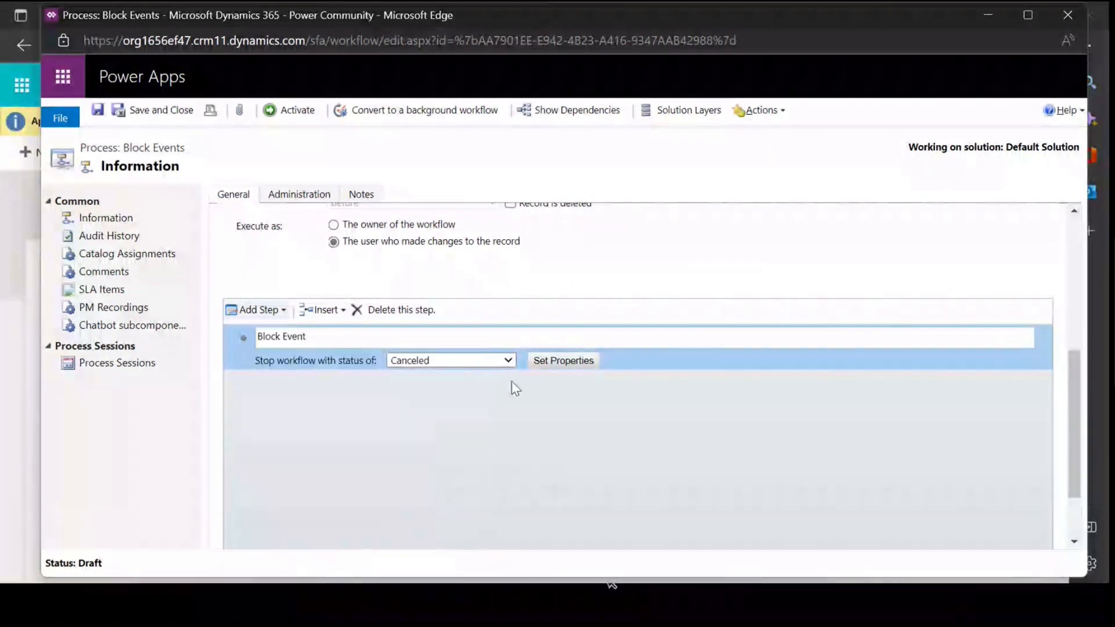
left_click(494, 361)
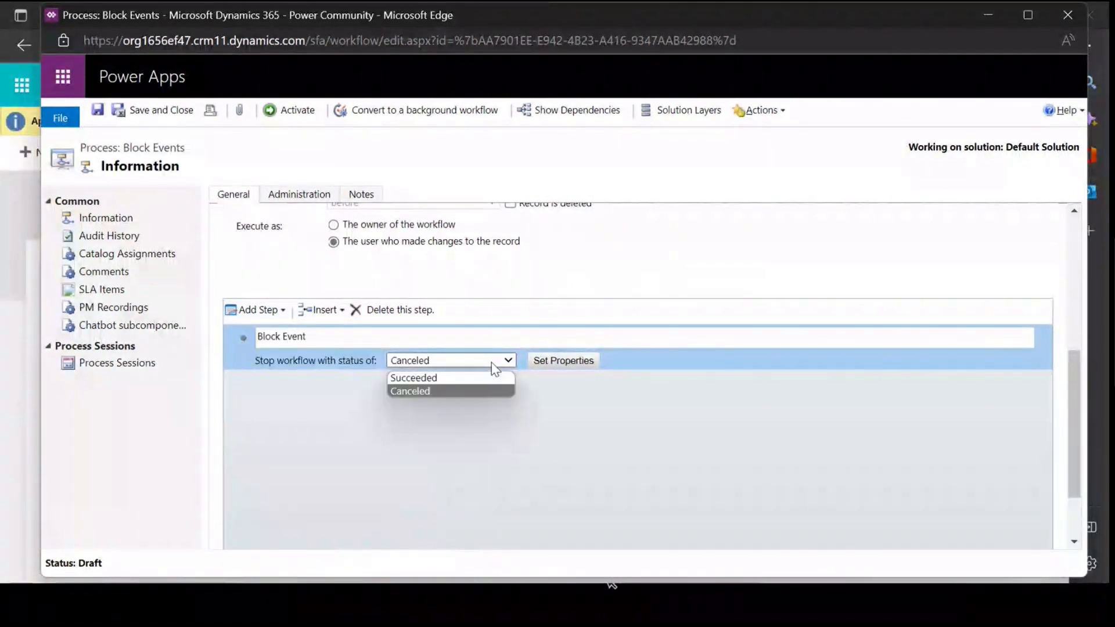
left_click(498, 432)
Inspect the status message in the stop-workflow step's properties and close them
left_click(588, 365)
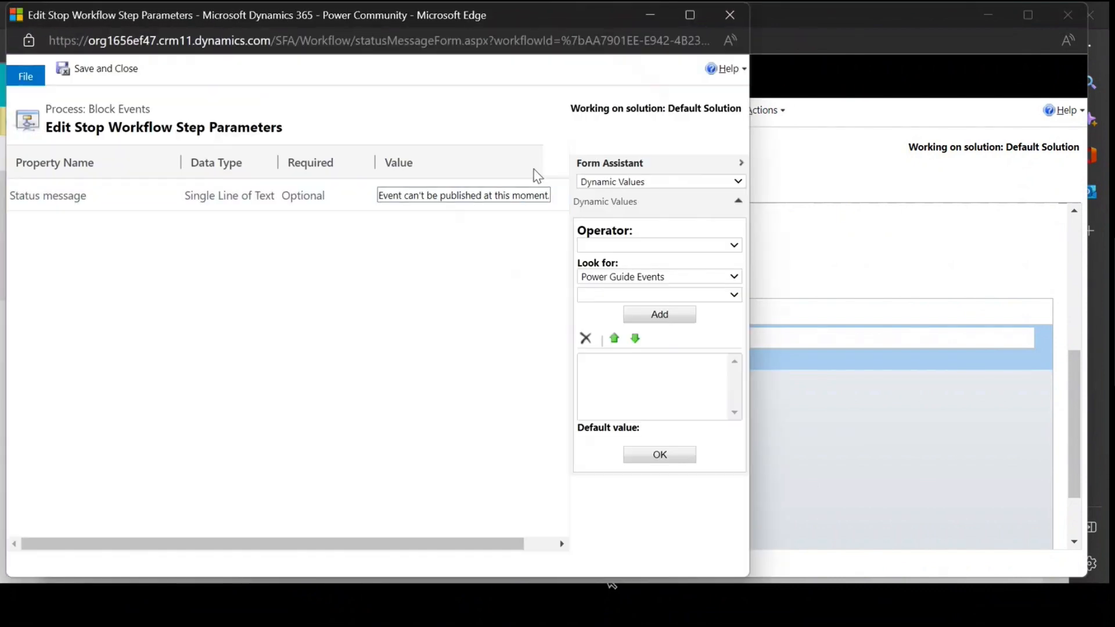
left_click(390, 195)
left_click_drag(378, 195, 542, 203)
left_click(525, 256)
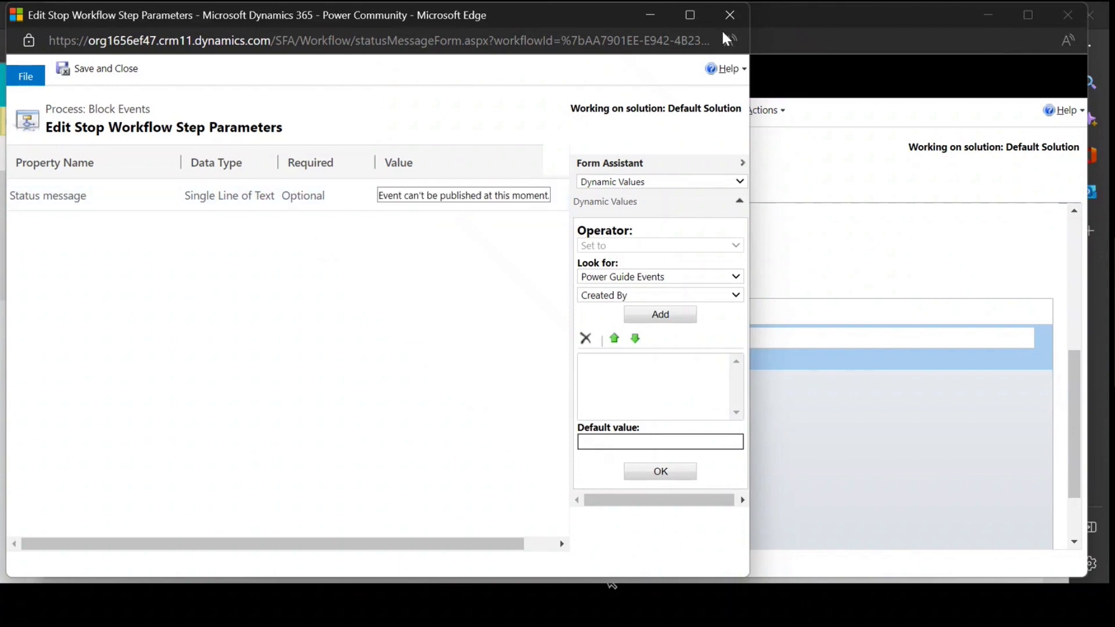
left_click(729, 14)
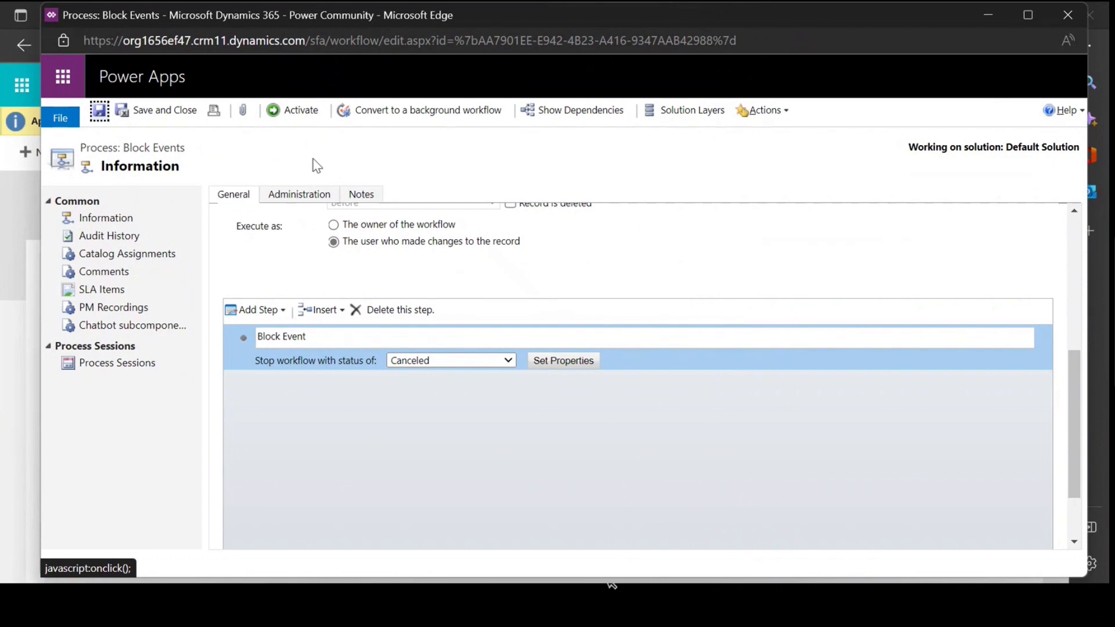
Activate the Block Events workflow, confirm the activation and put its window away
left_click(293, 110)
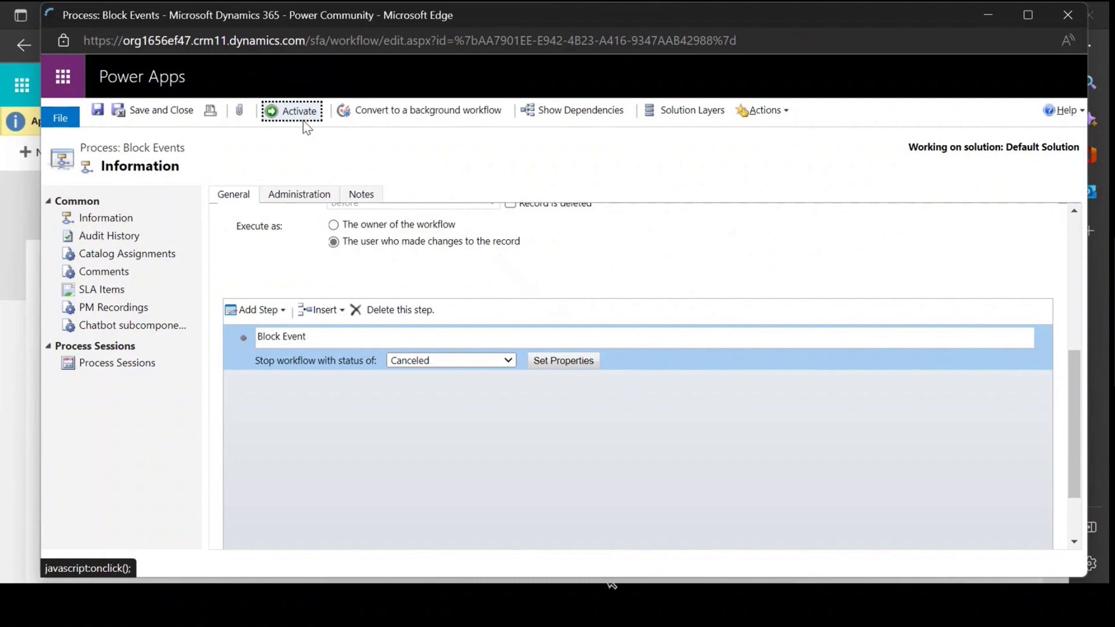
left_click(287, 110)
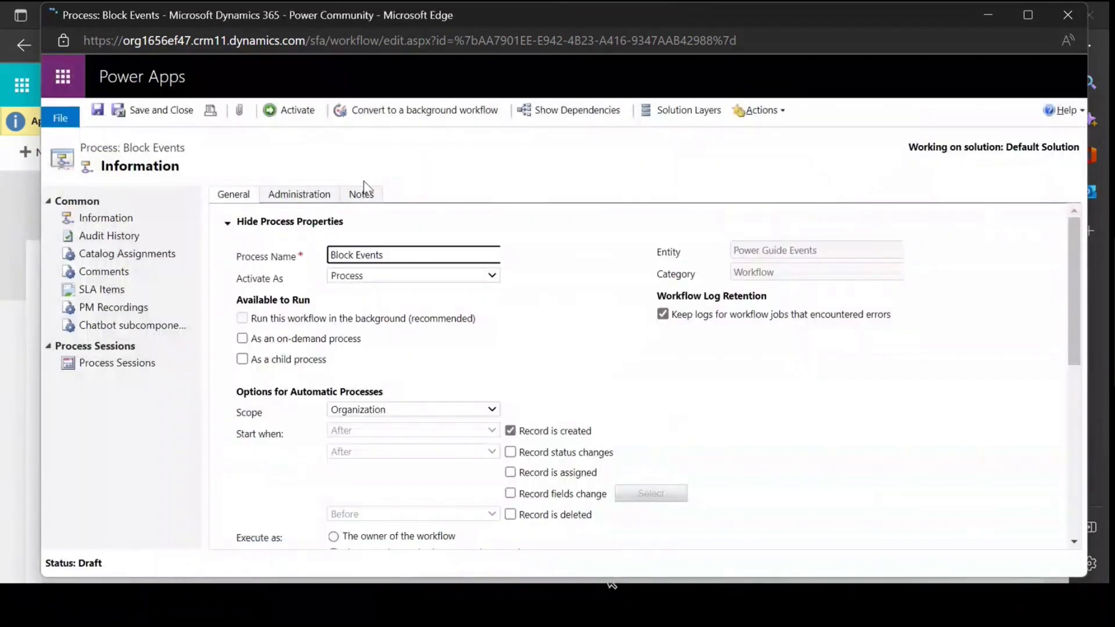
left_click(290, 110)
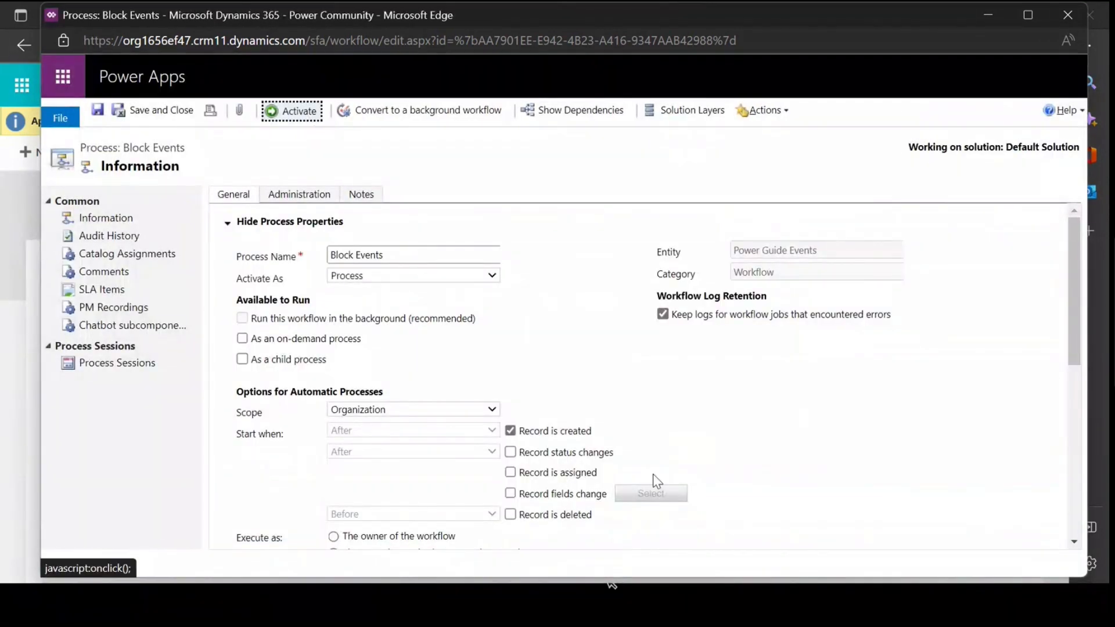
left_click(656, 410)
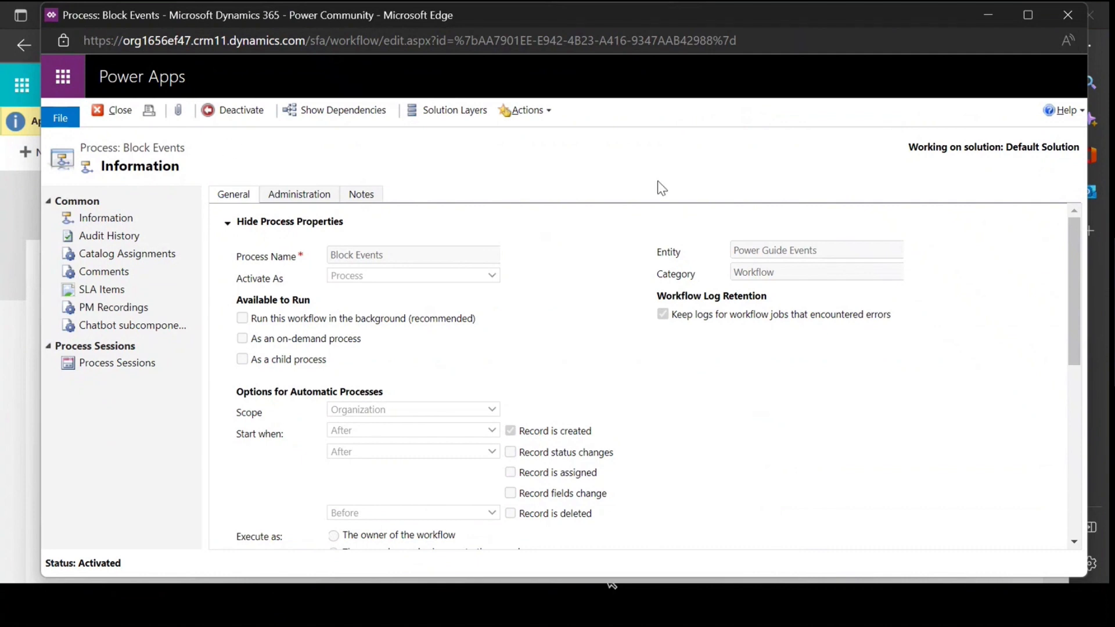
left_click(988, 16)
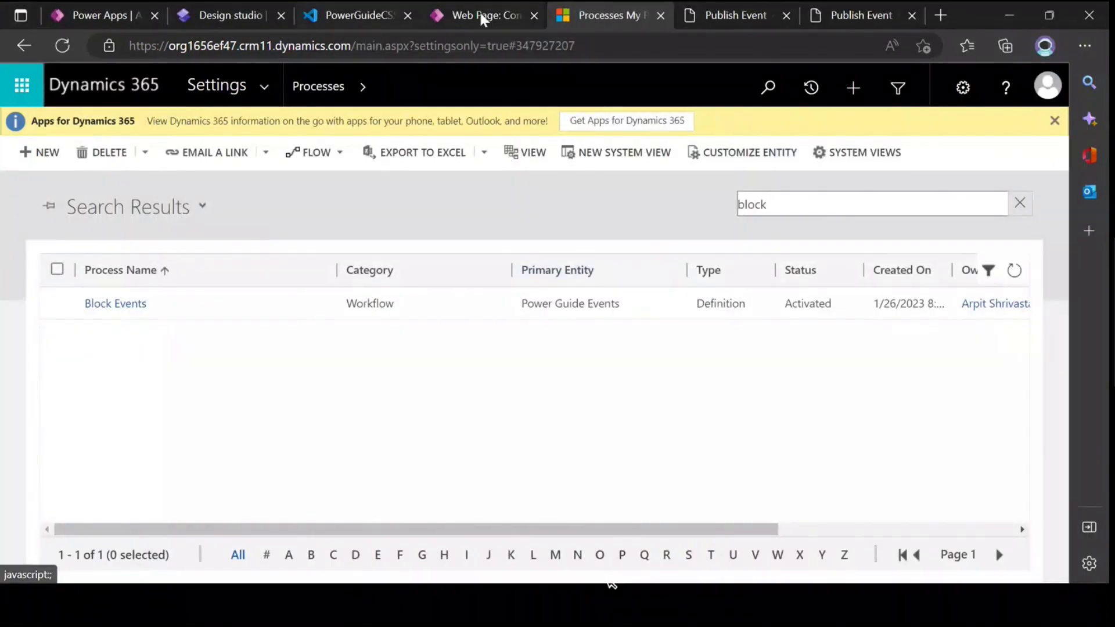
On the live Publish Event form, enter the event name 2323 and the description "werewr"
left_click(734, 15)
scroll(455, 246, "down", 3)
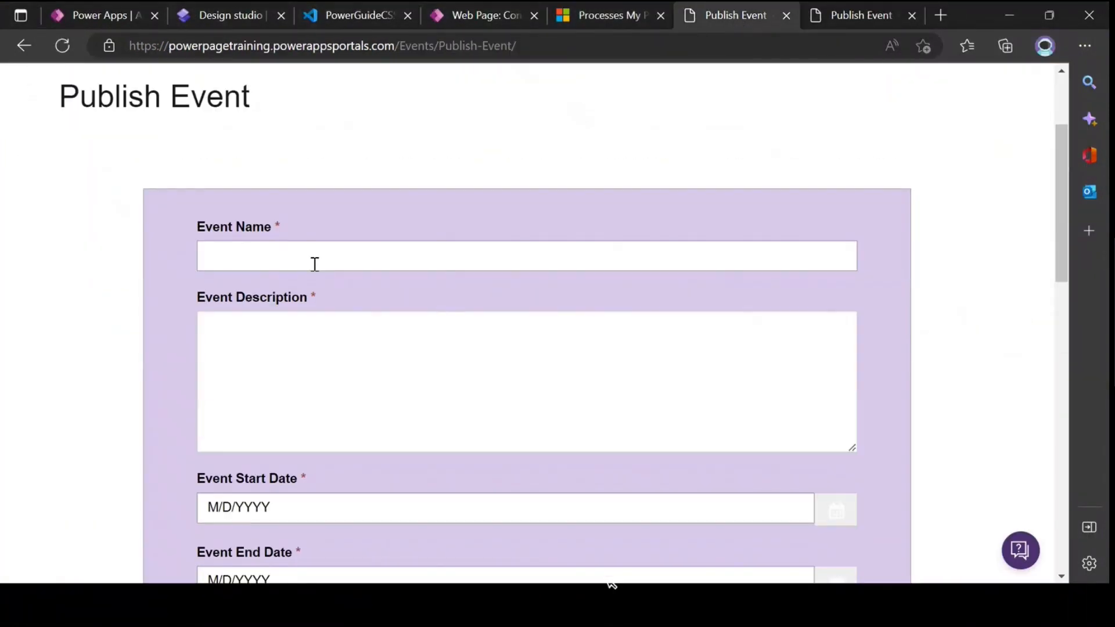
left_click(314, 260)
left_click(242, 318)
left_click(253, 360)
type("werewr")
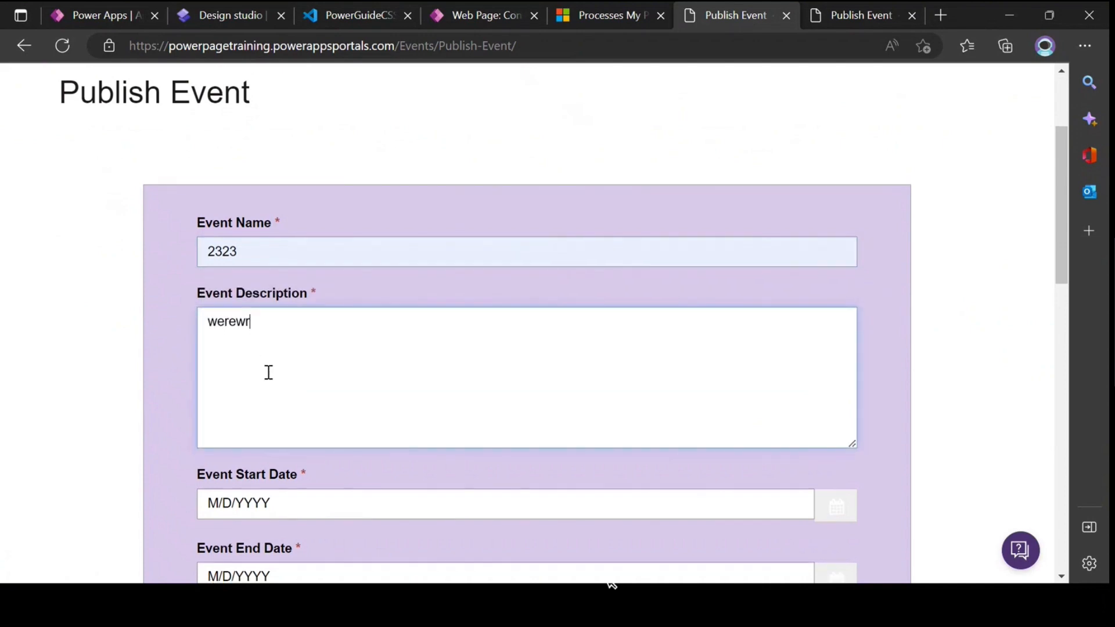
Set the event start date to 1/15/2023 and the end date to 1/31/2023
scroll(269, 372, "down", 4)
left_click(276, 268)
left_click(275, 343)
left_click(274, 348)
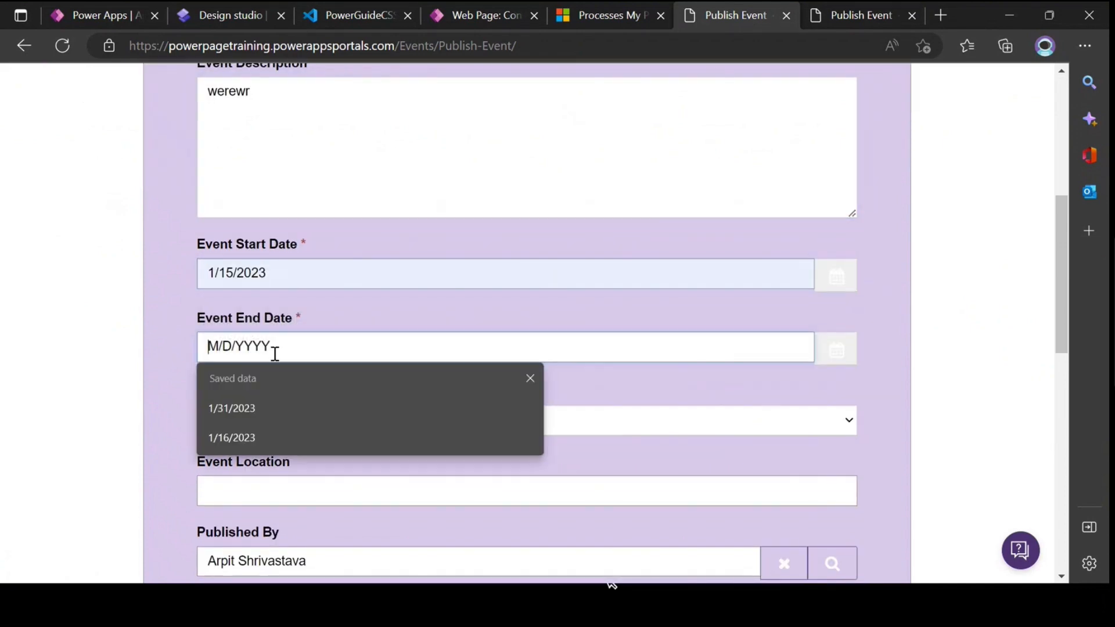
left_click(271, 405)
scroll(291, 395, "down", 3)
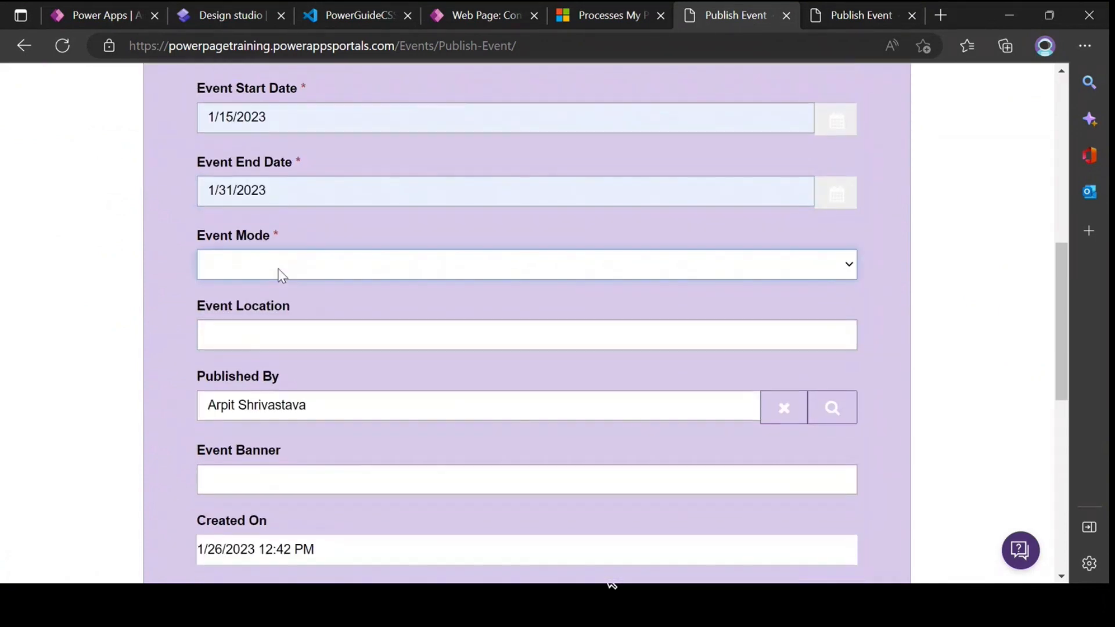
Choose an event mode and submit the Publish Event form
left_click(267, 268)
left_click(257, 308)
scroll(335, 318, "down", 5)
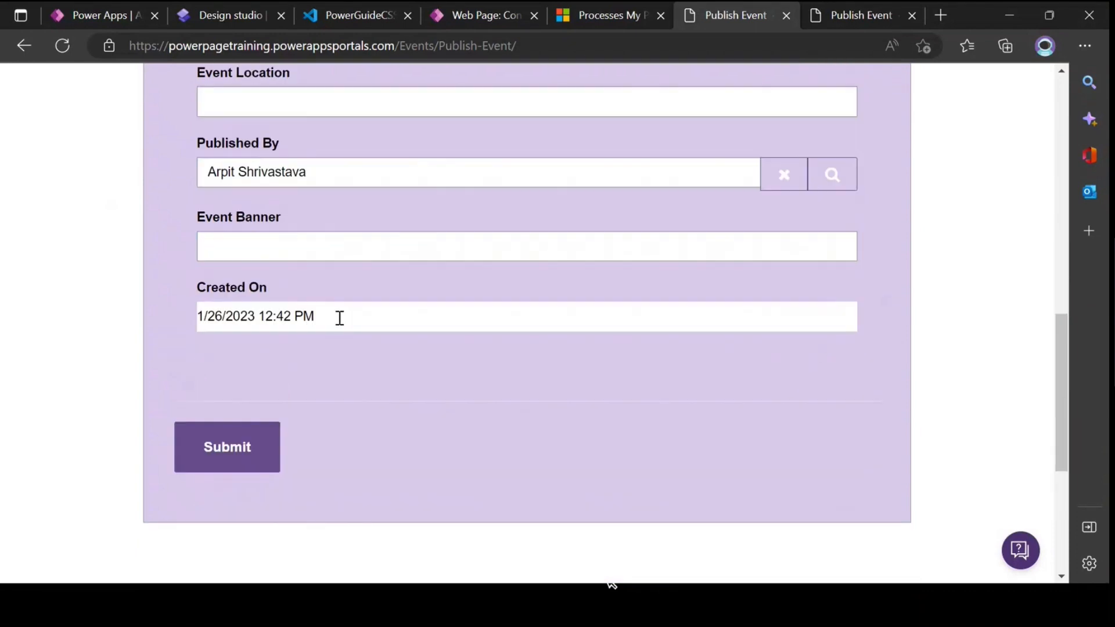
left_click(248, 376)
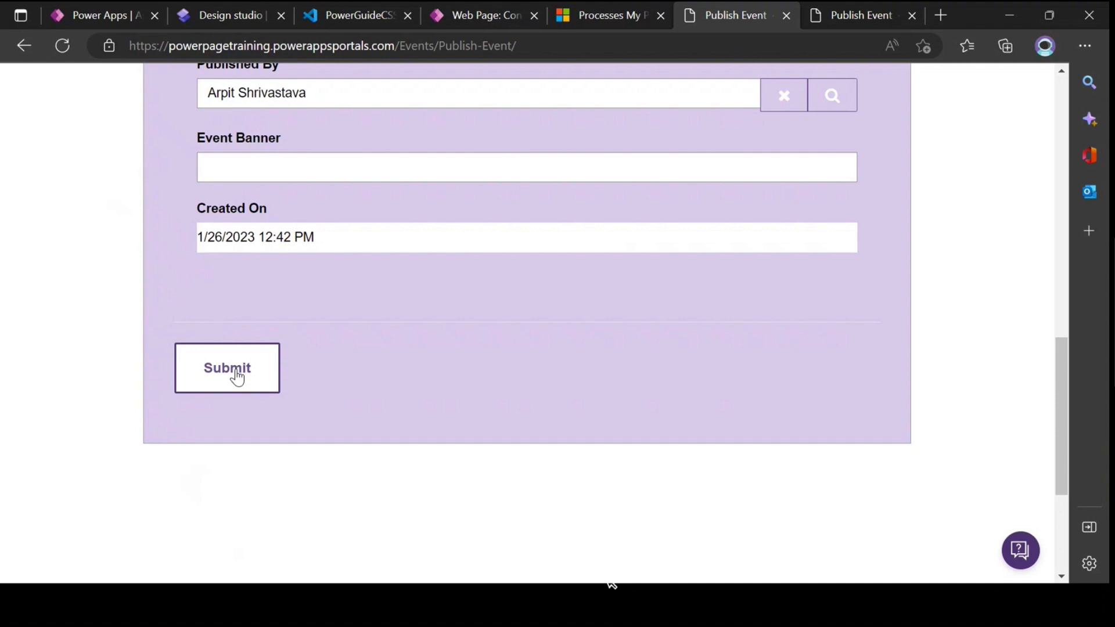
Submit the completed Publish Event form again to trigger the blocked-event error message
left_click(237, 377)
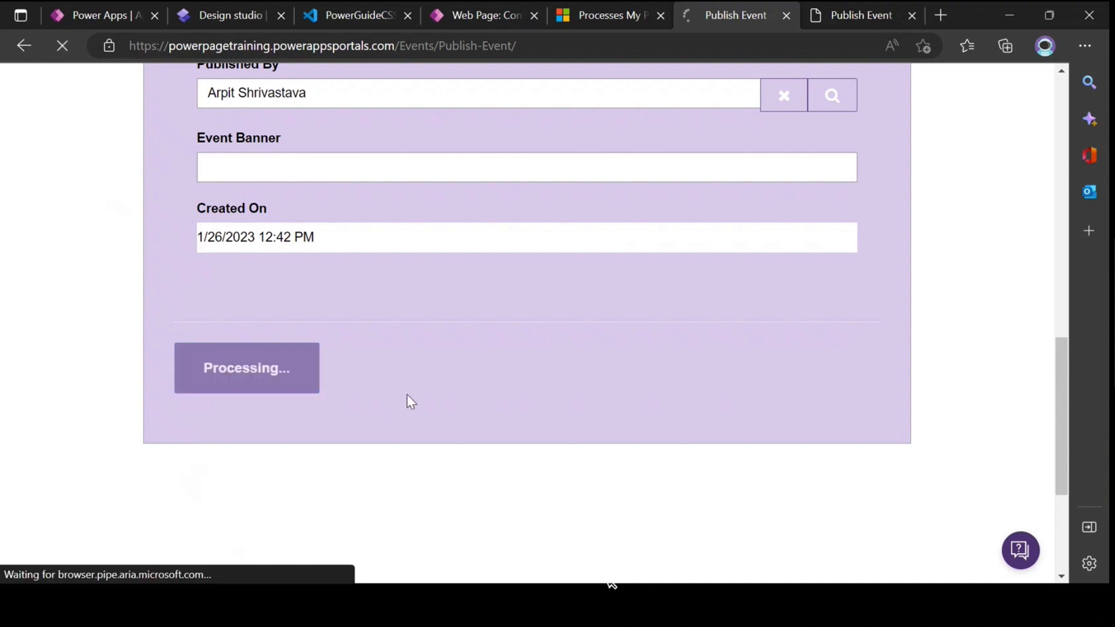
scroll(429, 383, "up", 6)
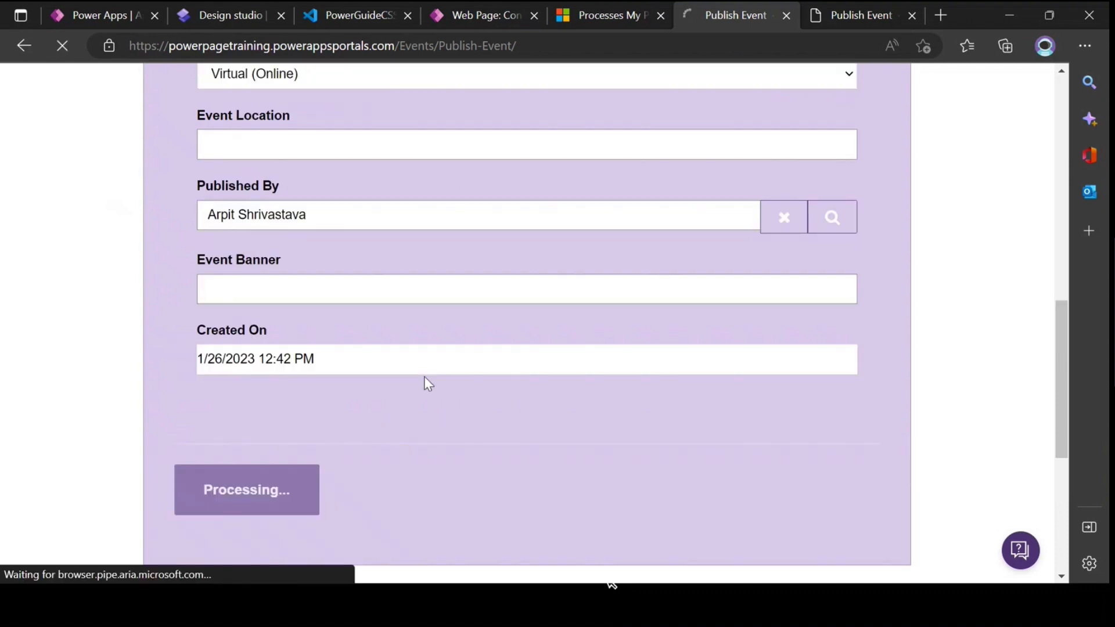
scroll(429, 383, "down", 6)
scroll(428, 383, "up", 6)
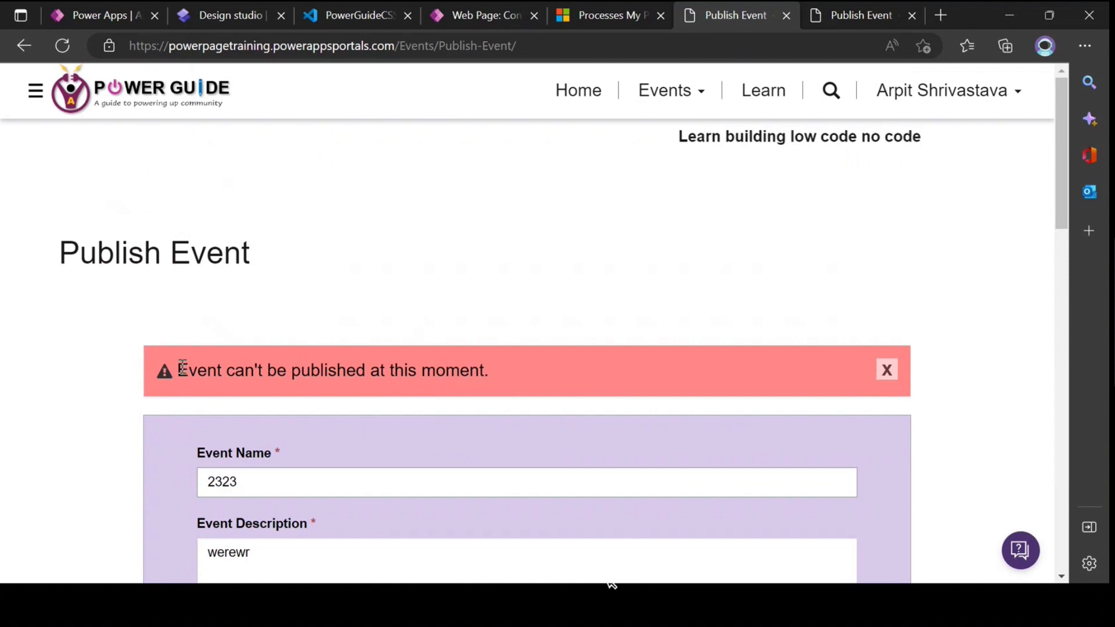
Examine the text and custom styling of the error message panel above the event form
left_click_drag(175, 371, 491, 374)
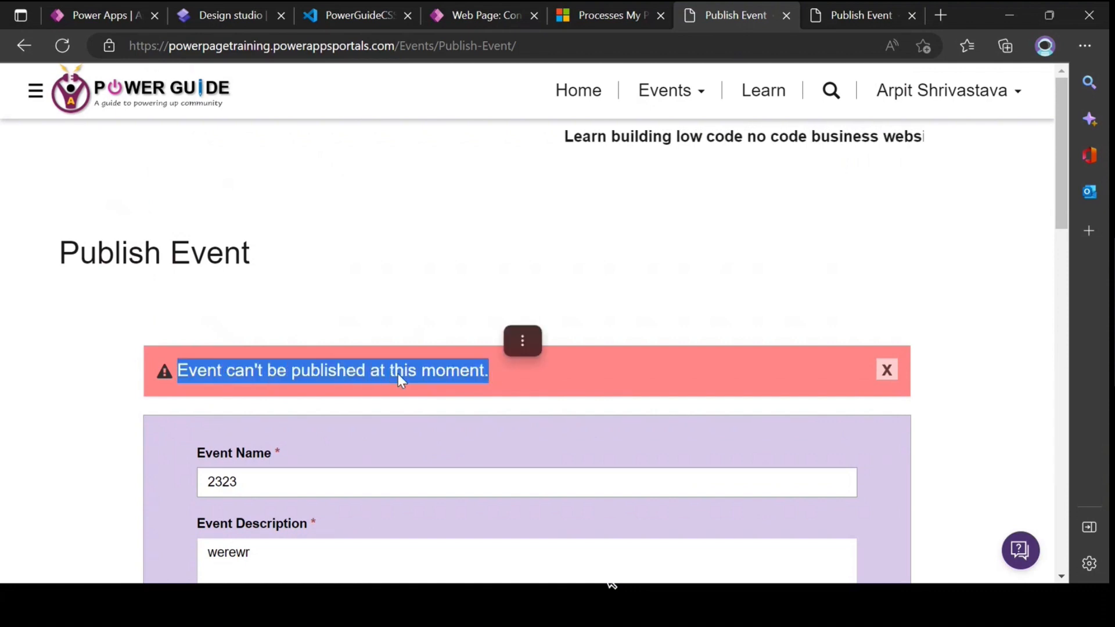
left_click(337, 373)
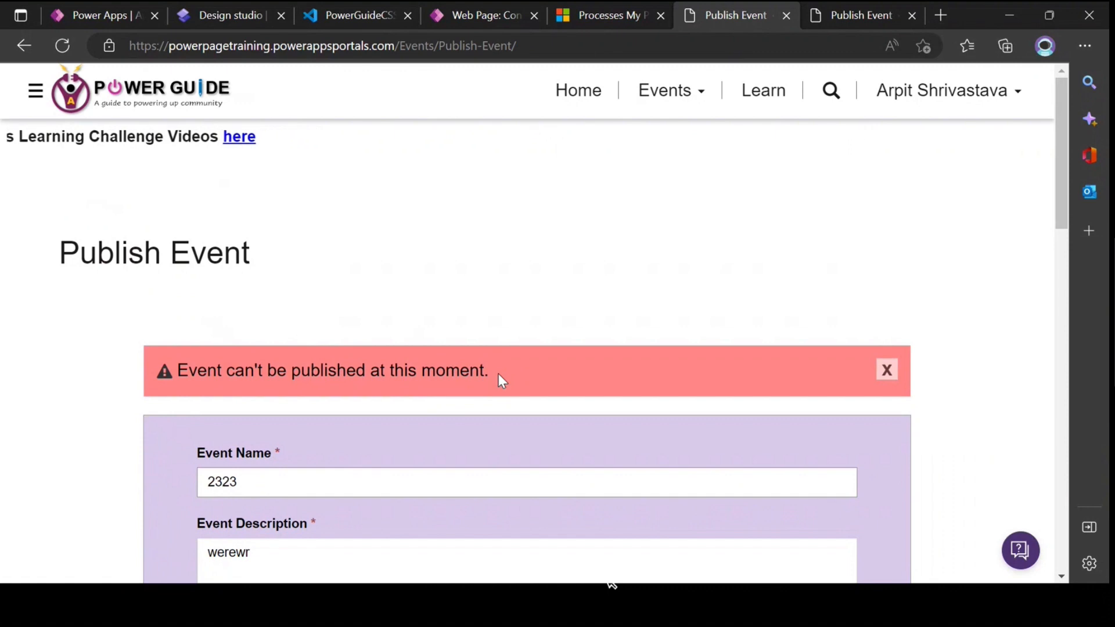
scroll(483, 365, "down", 3)
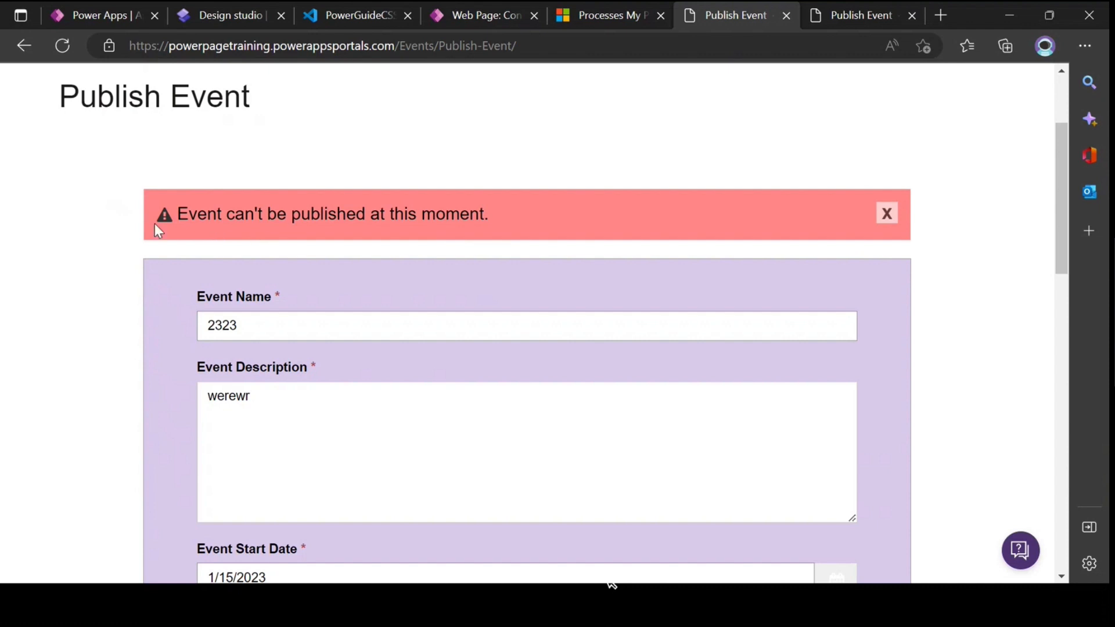
left_click_drag(177, 214, 491, 216)
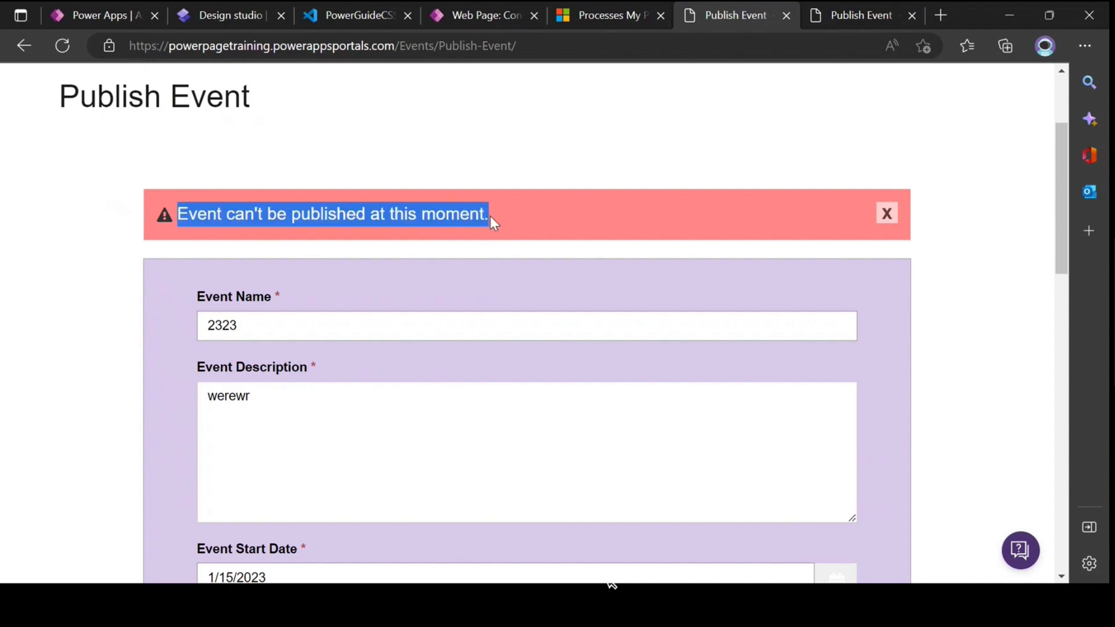
left_click(539, 238)
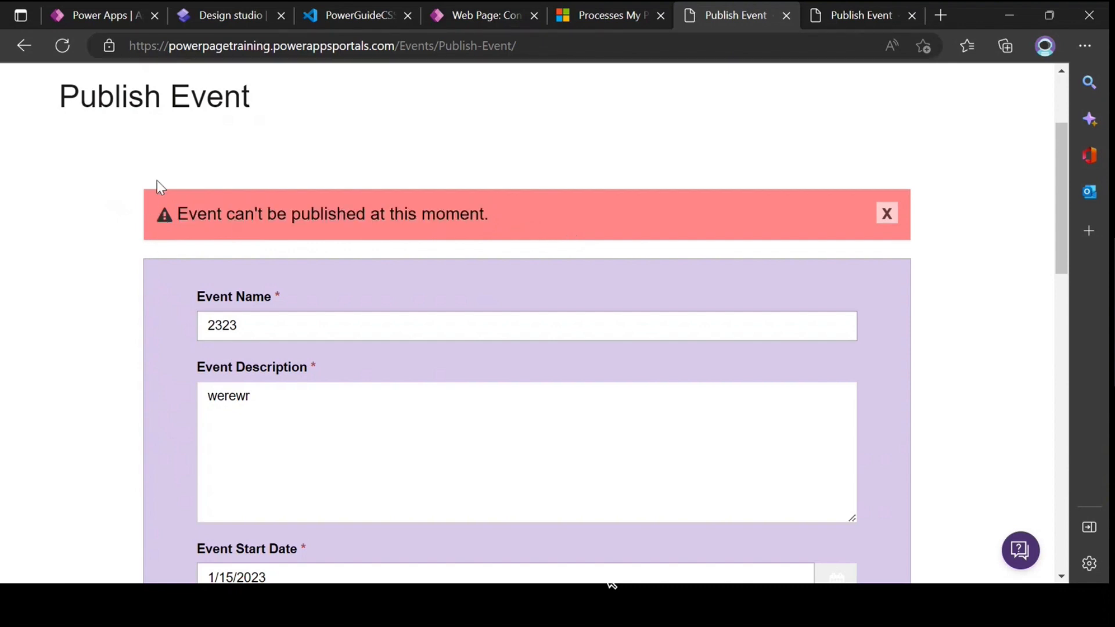
Delete the entire #MessagePanel rule from the Publish Event web page's Custom CSS and save the record
left_click(490, 15)
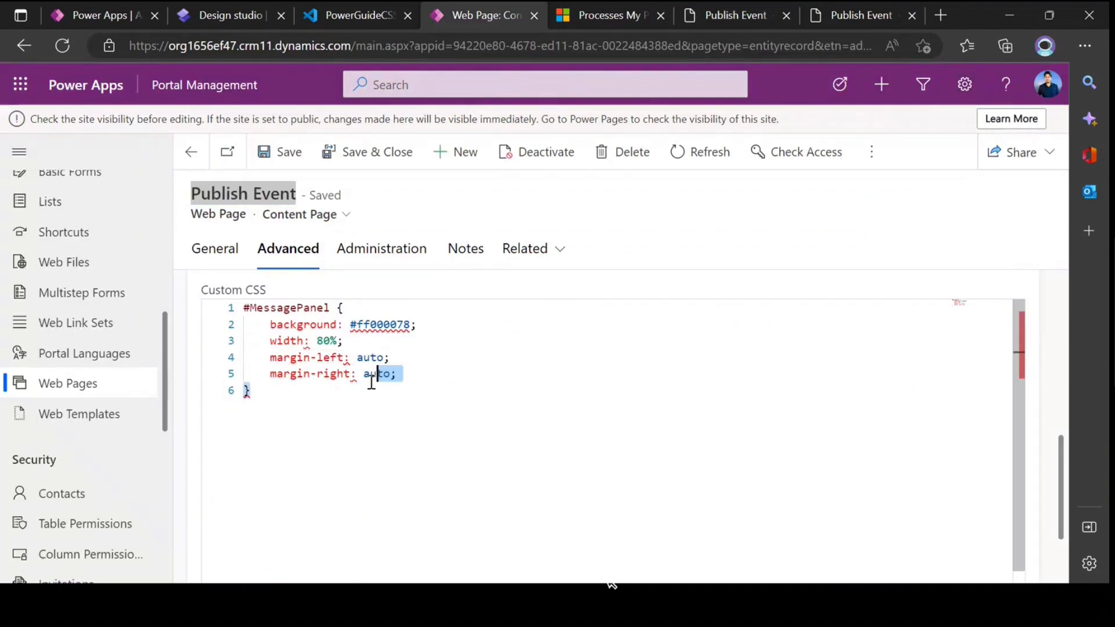
left_click(301, 397)
key("ctrl+a")
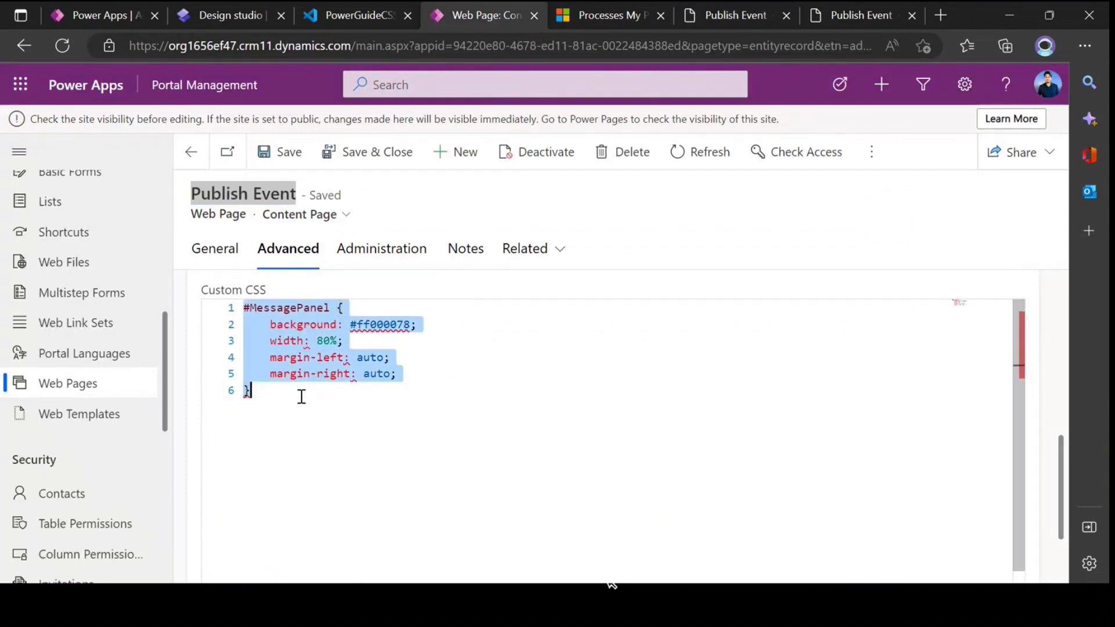
key("Delete")
left_click(318, 154)
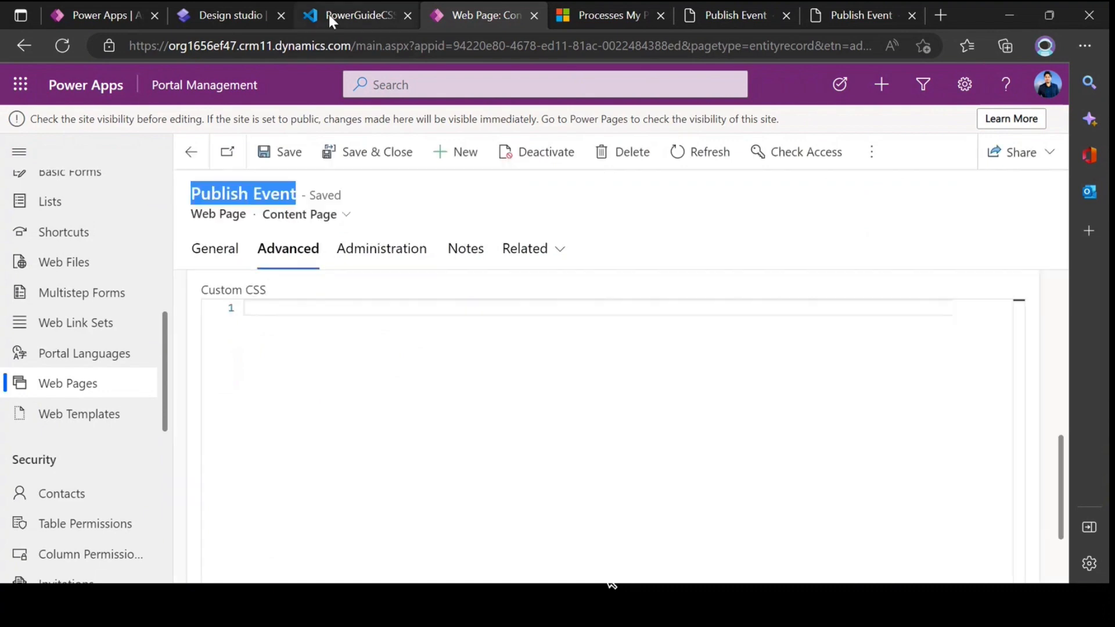
Sync the site configuration in the Power Pages design studio and reload the live Publish Event page, resubmitting the form
left_click(231, 13)
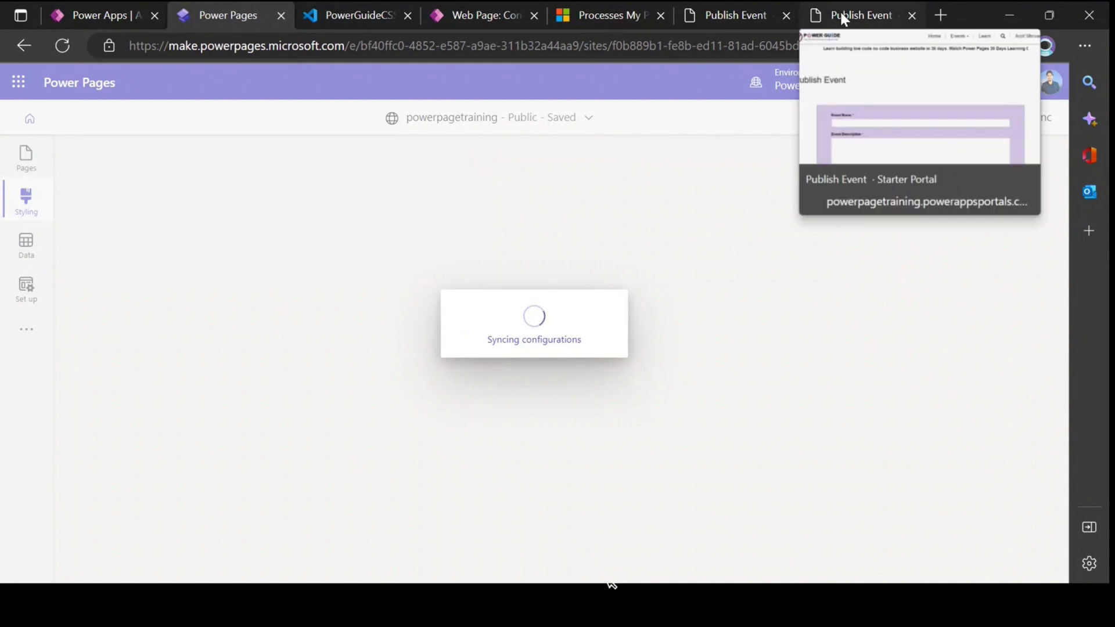
left_click(736, 15)
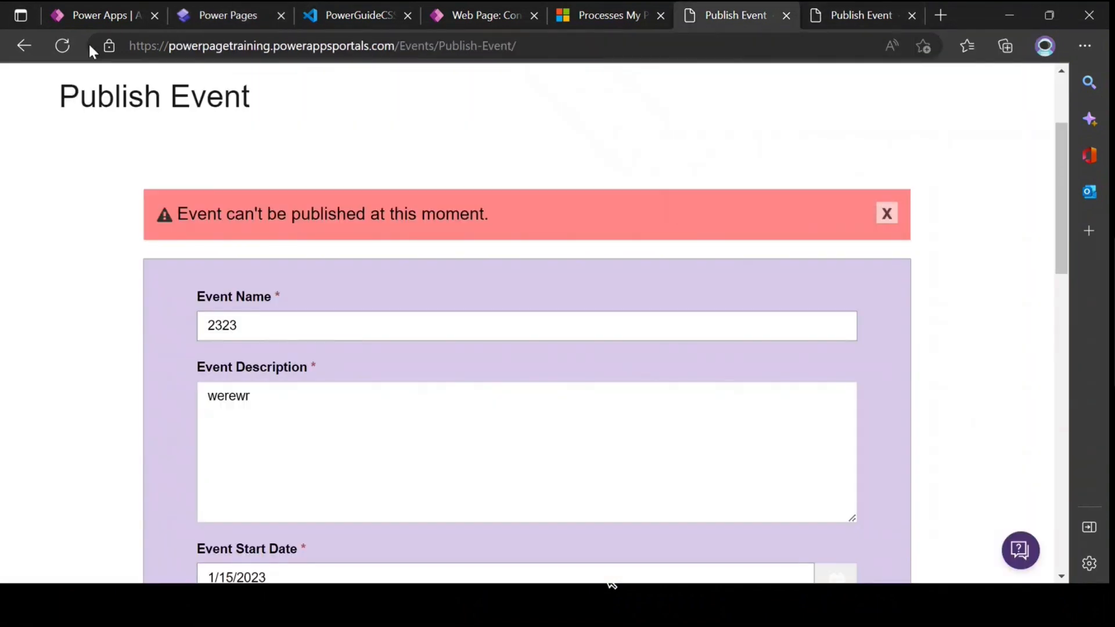
left_click(62, 45)
left_click(598, 169)
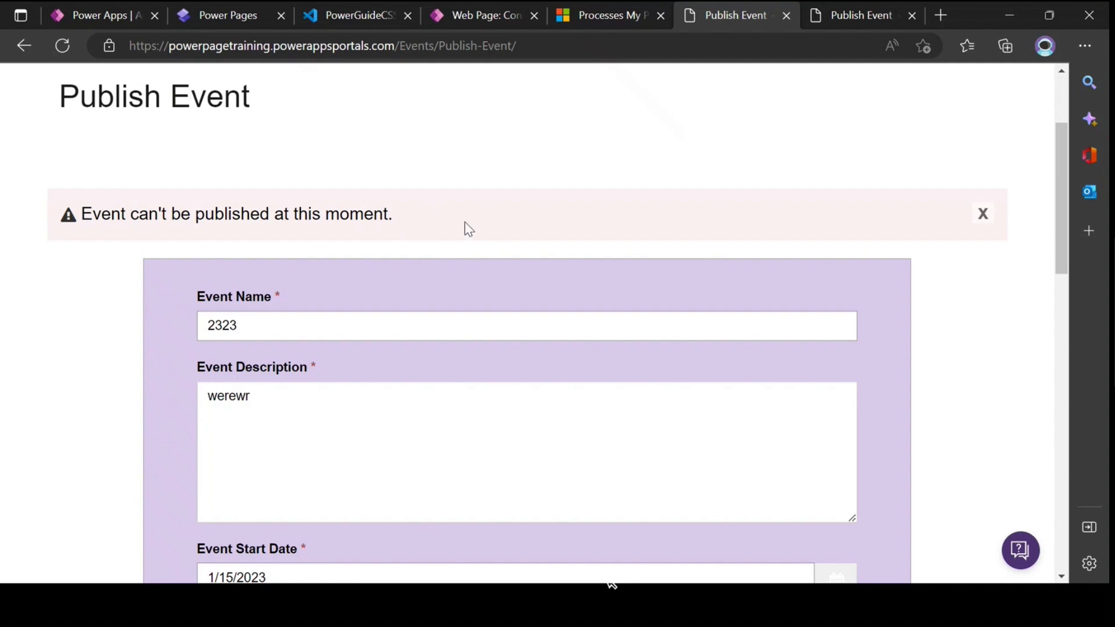
Examine the error message panel's default background and width relative to the event form
scroll(533, 233, "up", 3)
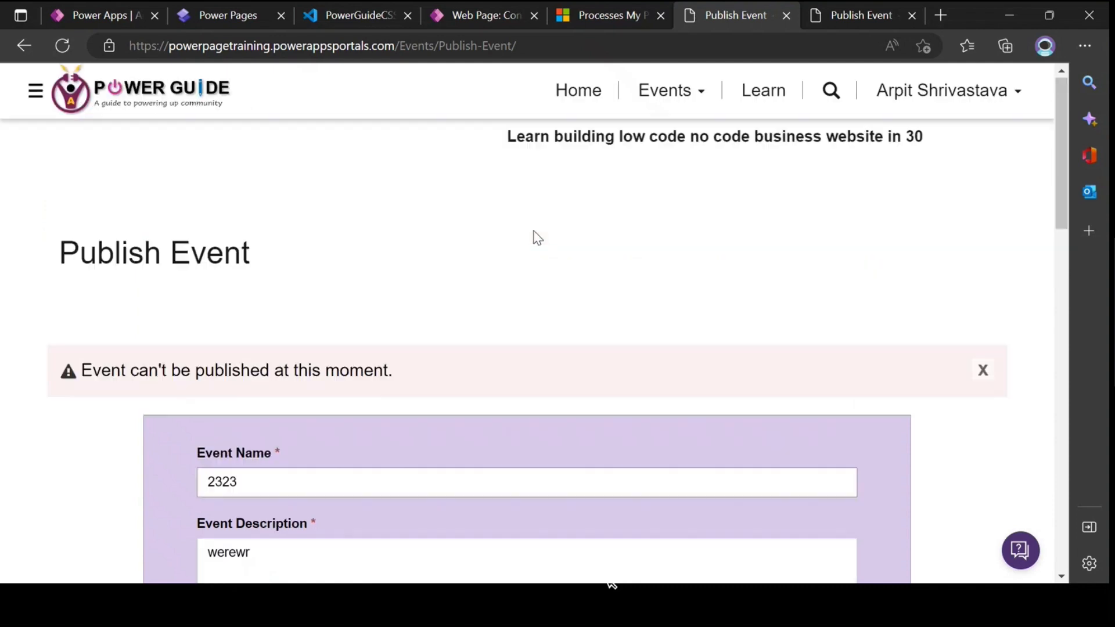
scroll(533, 235, "down", 3)
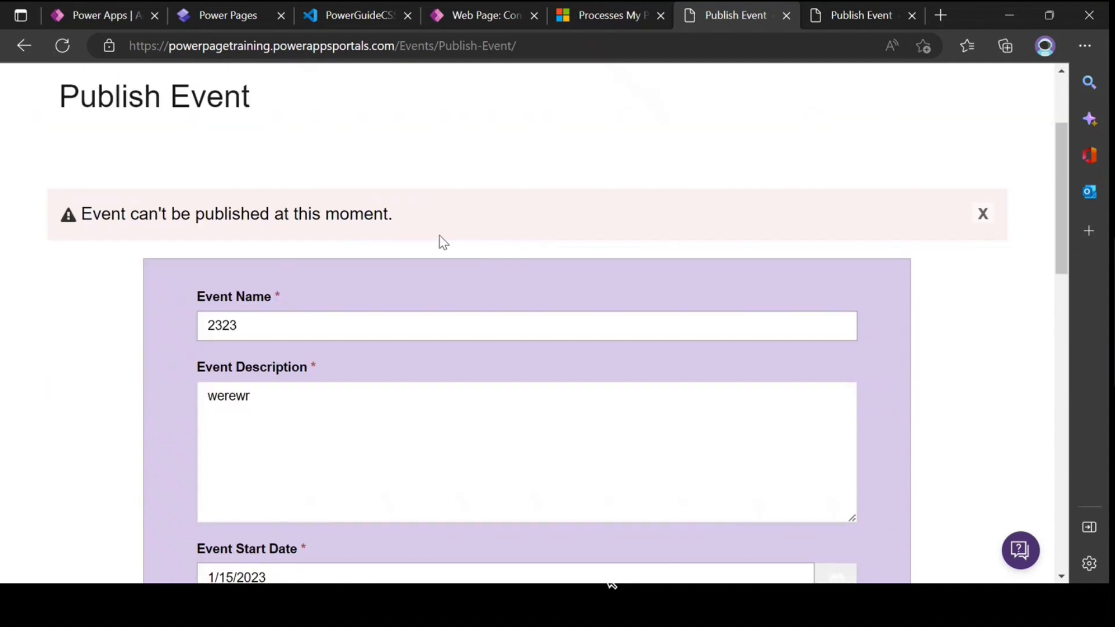
scroll(439, 239, "up", 3)
scroll(398, 284, "down", 4)
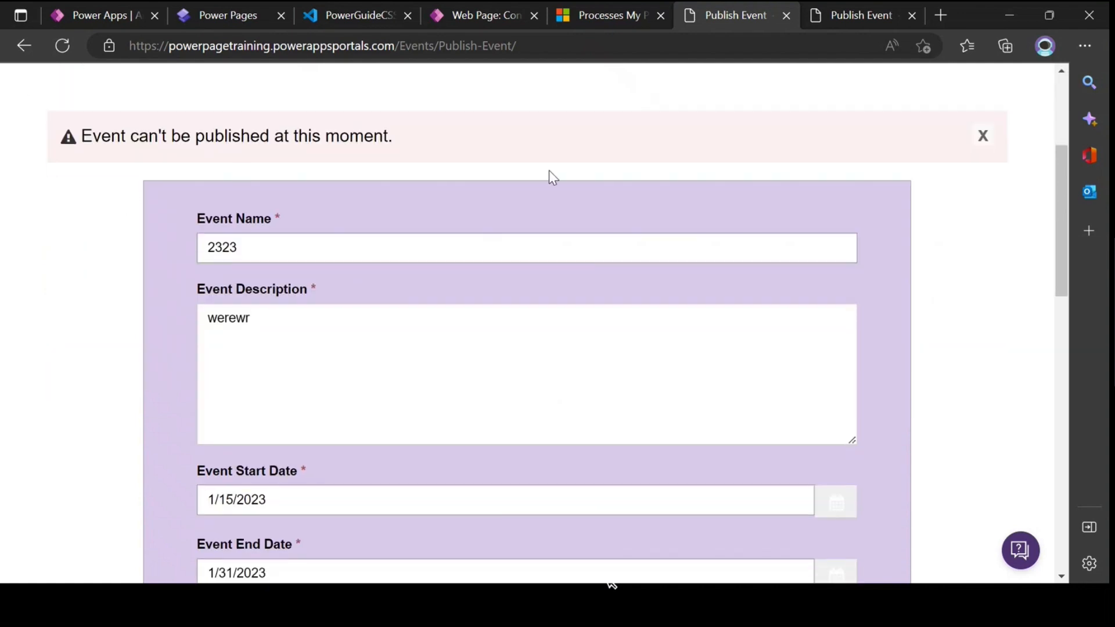
scroll(369, 351, "up", 3)
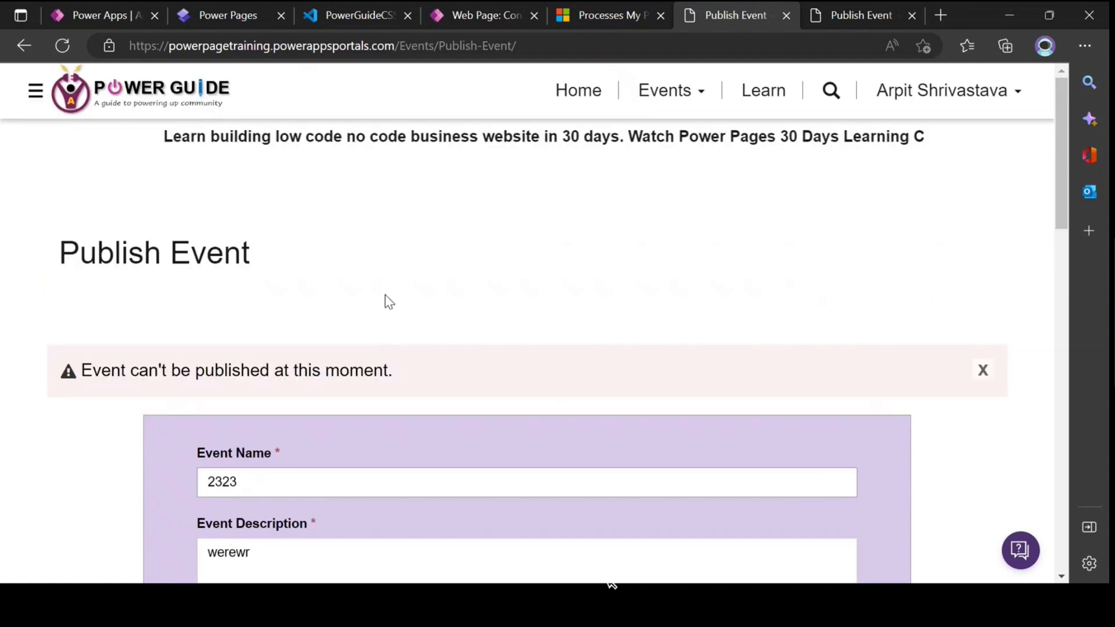
scroll(422, 317, "down", 3)
scroll(422, 317, "up", 3)
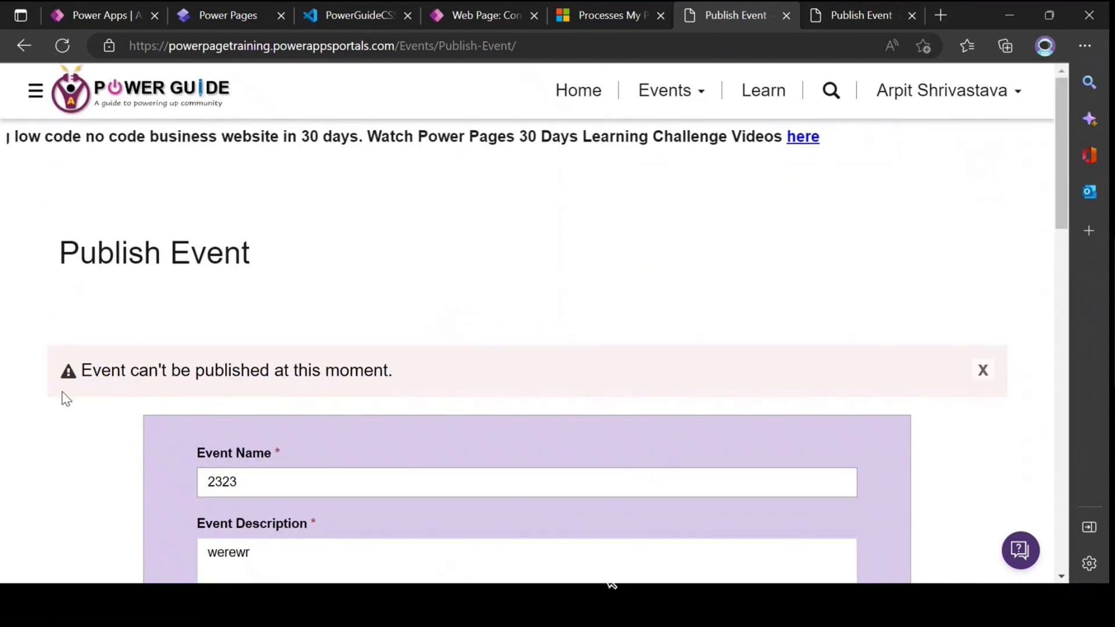
double_click(439, 45)
left_click(1010, 250)
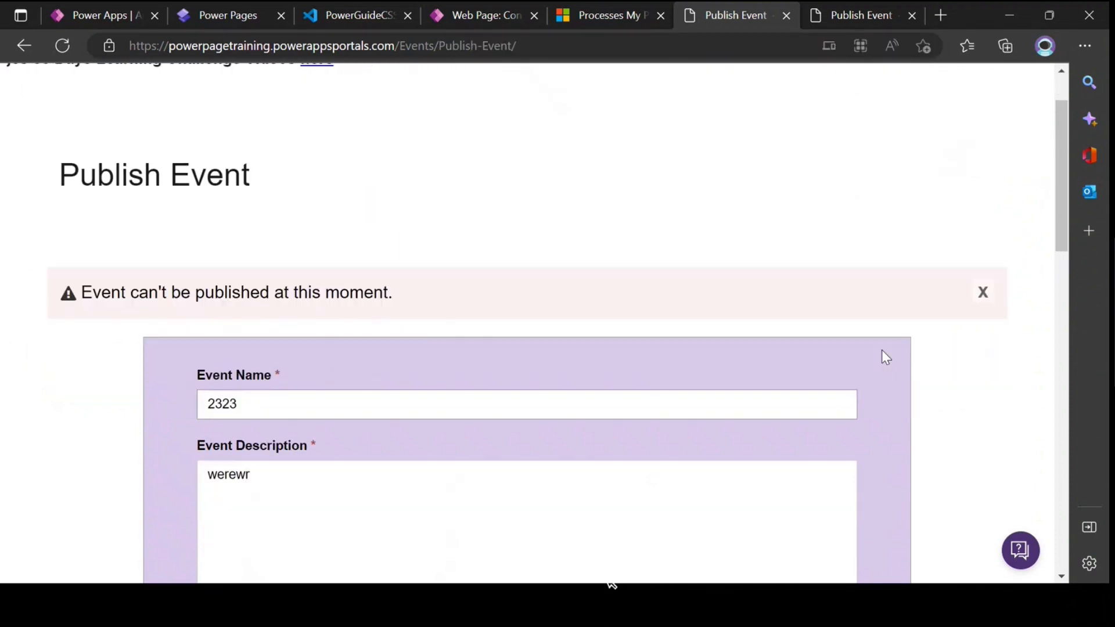
Inspect the error message on the live page with the developer tools and select its enclosing MessagePanel div
left_click(469, 19)
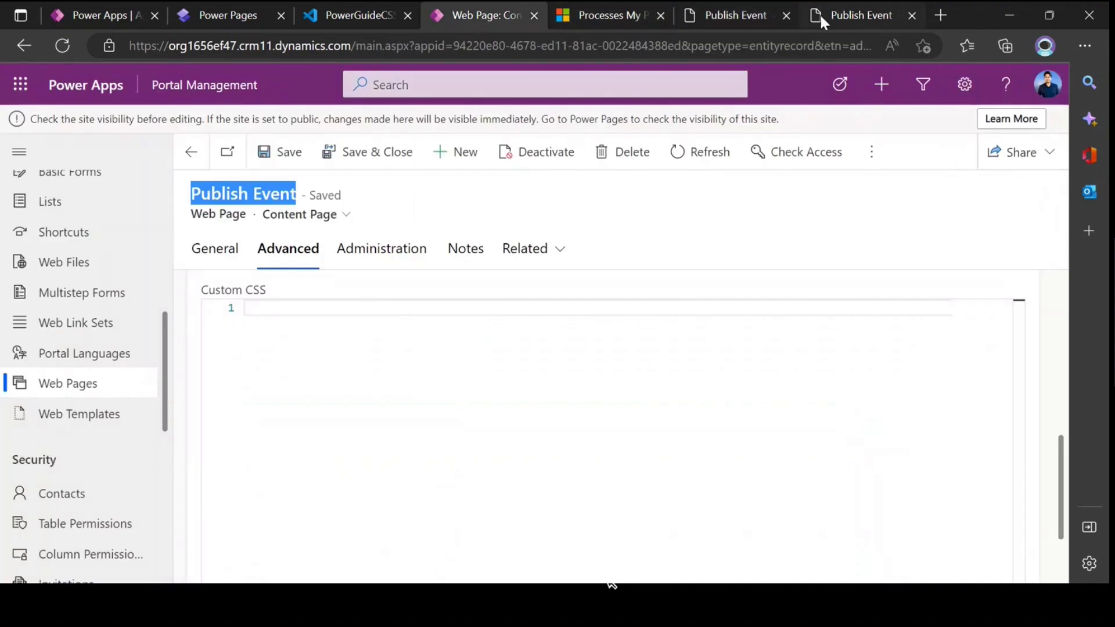
left_click(747, 17)
right_click(401, 299)
left_click(489, 568)
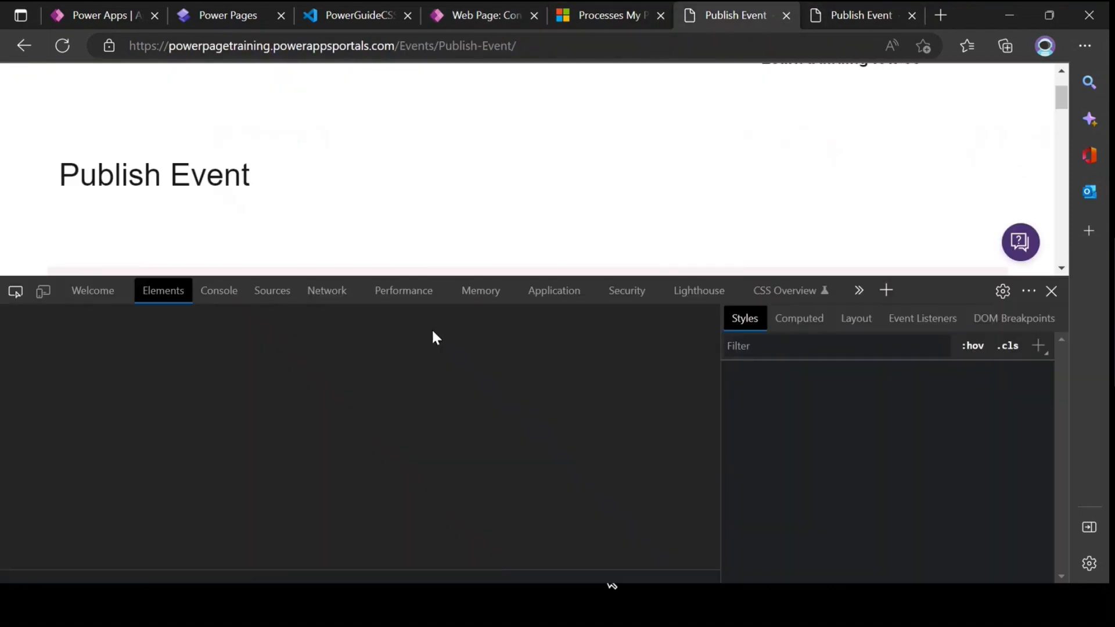
left_click(15, 291)
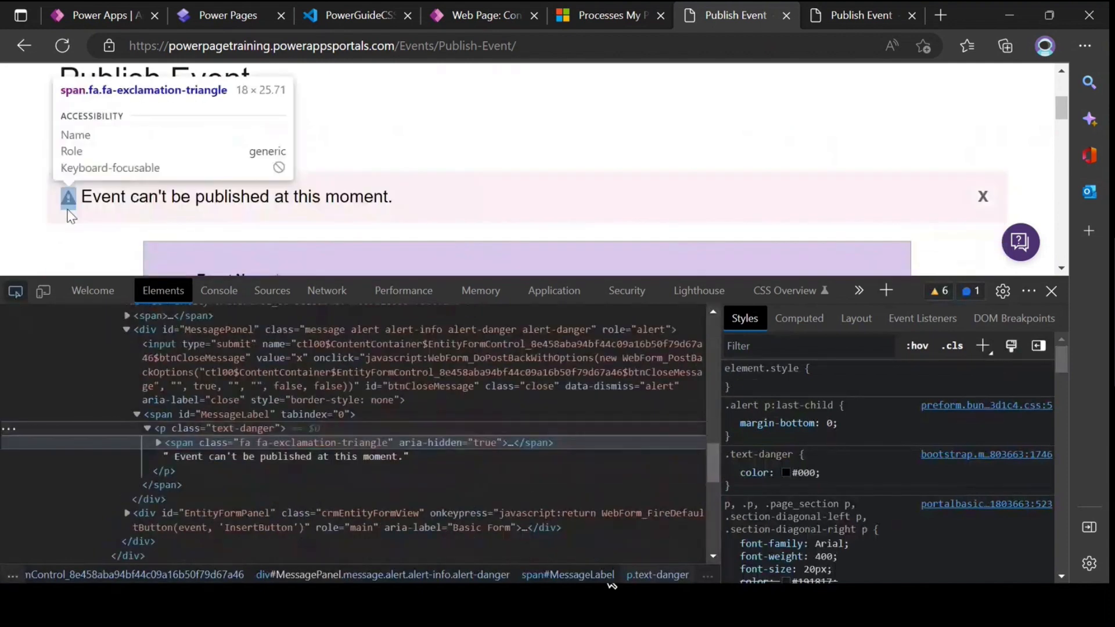
left_click(62, 218)
left_click(229, 424)
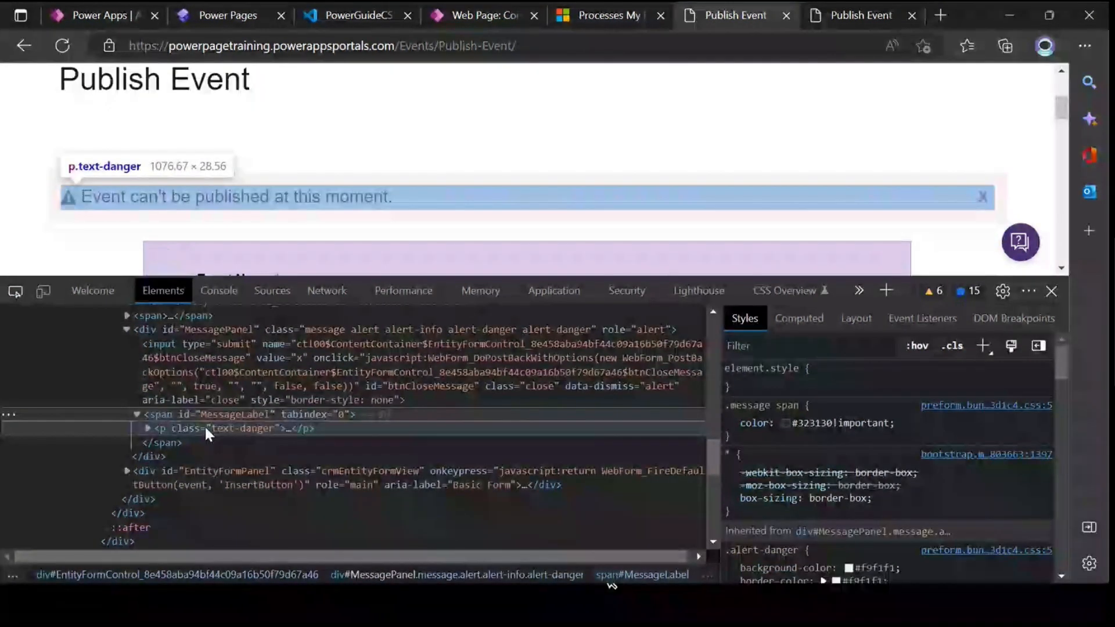
scroll(226, 400, "up", 1)
left_click(247, 370)
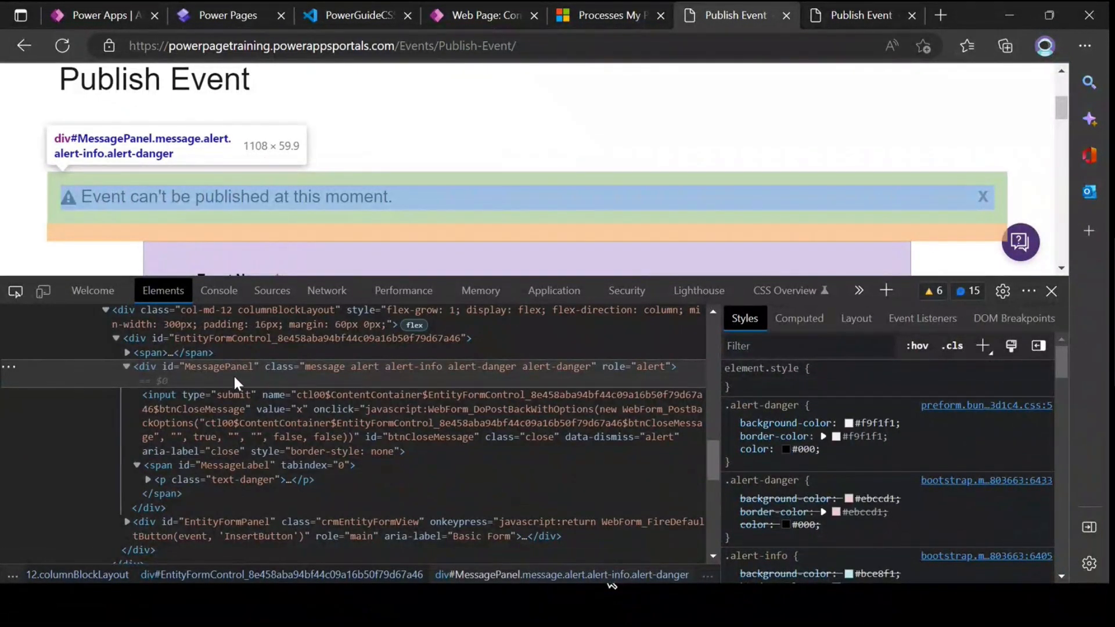
Add a #MessagePanel rule to the page's Custom CSS with background #ff000078, width 80%, and margin-left and margin-right set to auto
left_click(486, 17)
left_click(329, 361)
scroll(329, 360, "up", 2)
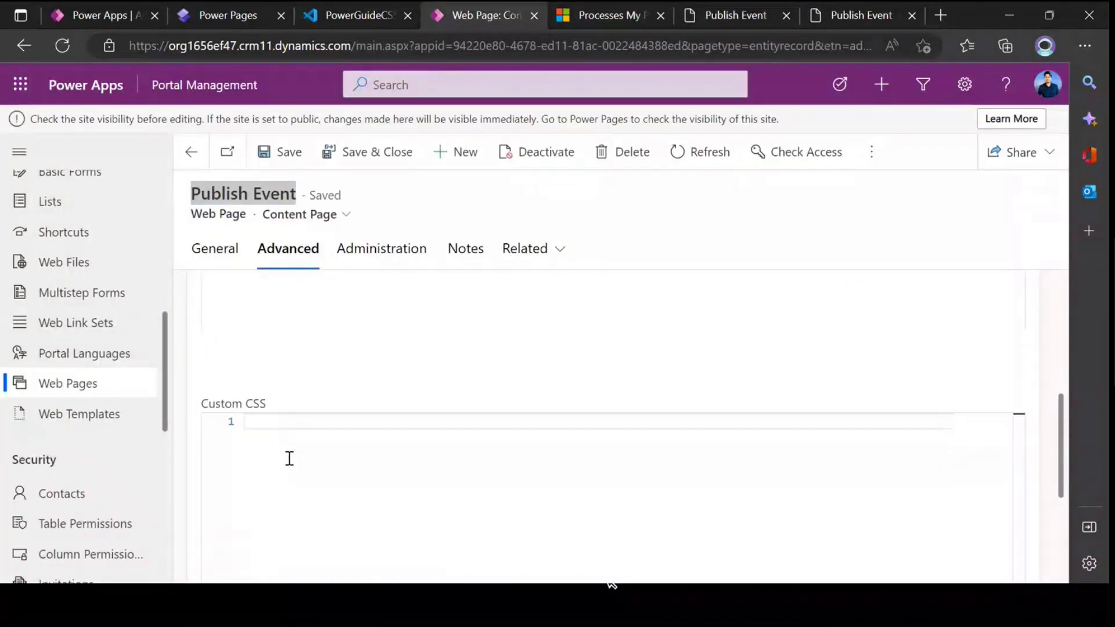
type("#MessagePanel {     background: #ff000078;     width: 90%;     margin-left: auto;     margin-right: auto; }")
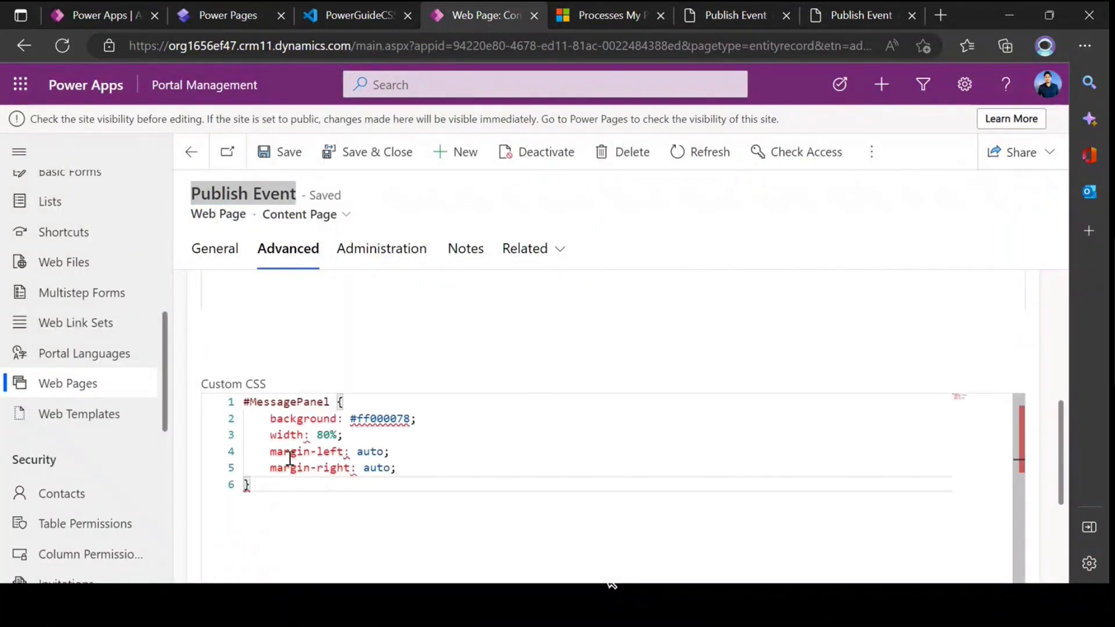
Review the background, width and margin declarations in the #MessagePanel rule and save the Publish Event web page
left_click(303, 467)
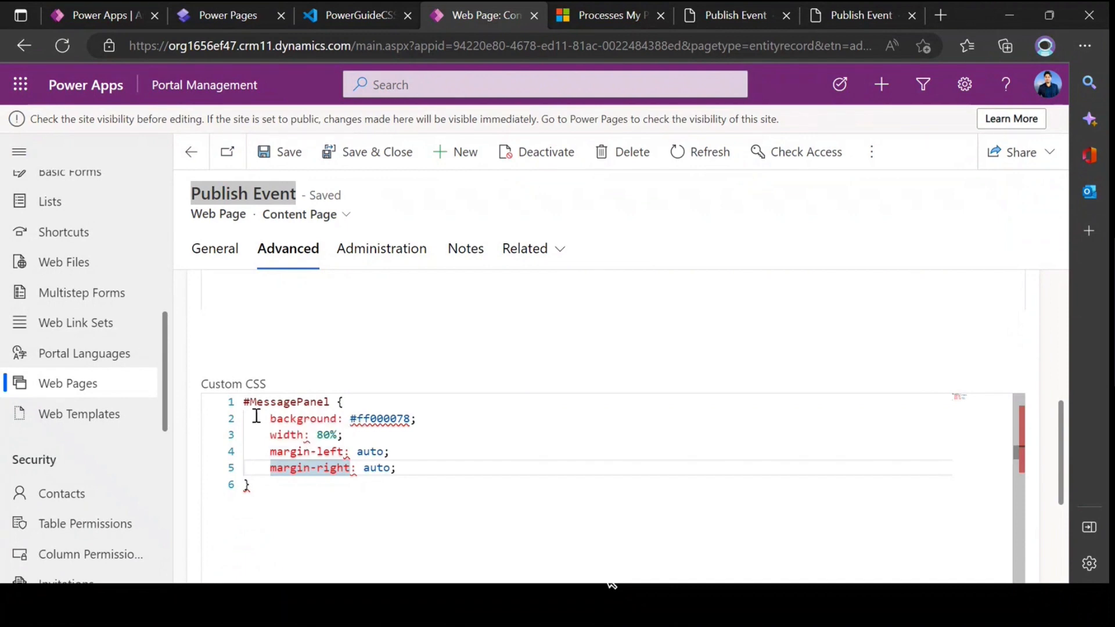
left_click_drag(271, 418, 428, 417)
left_click(323, 450)
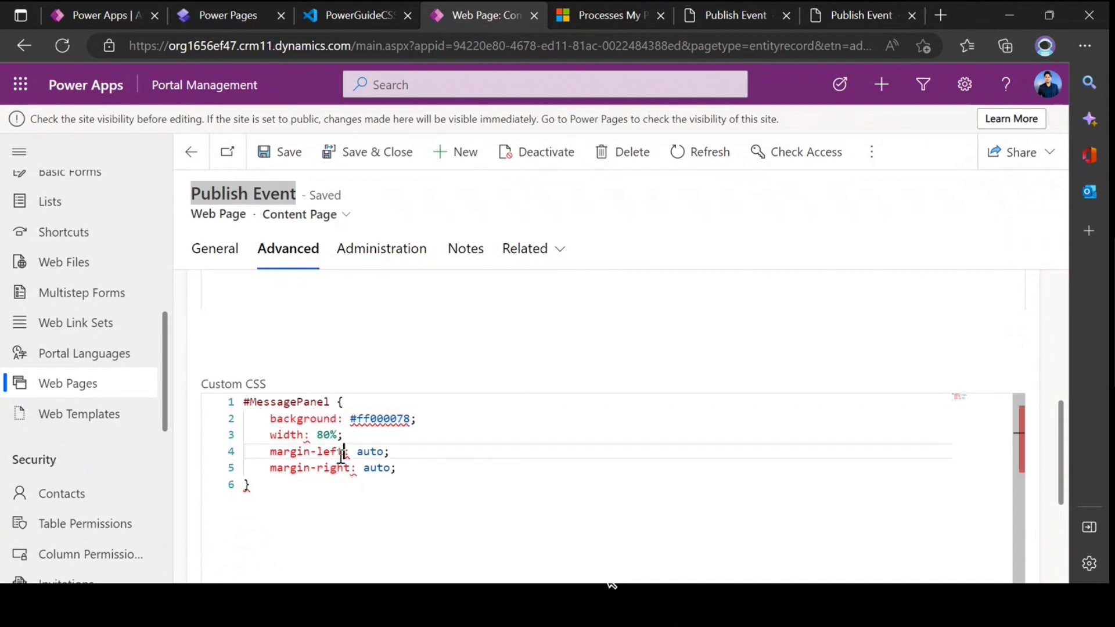
left_click_drag(269, 436, 369, 436)
left_click(402, 454)
left_click(418, 464)
left_click_drag(416, 472, 308, 472)
left_click(331, 480)
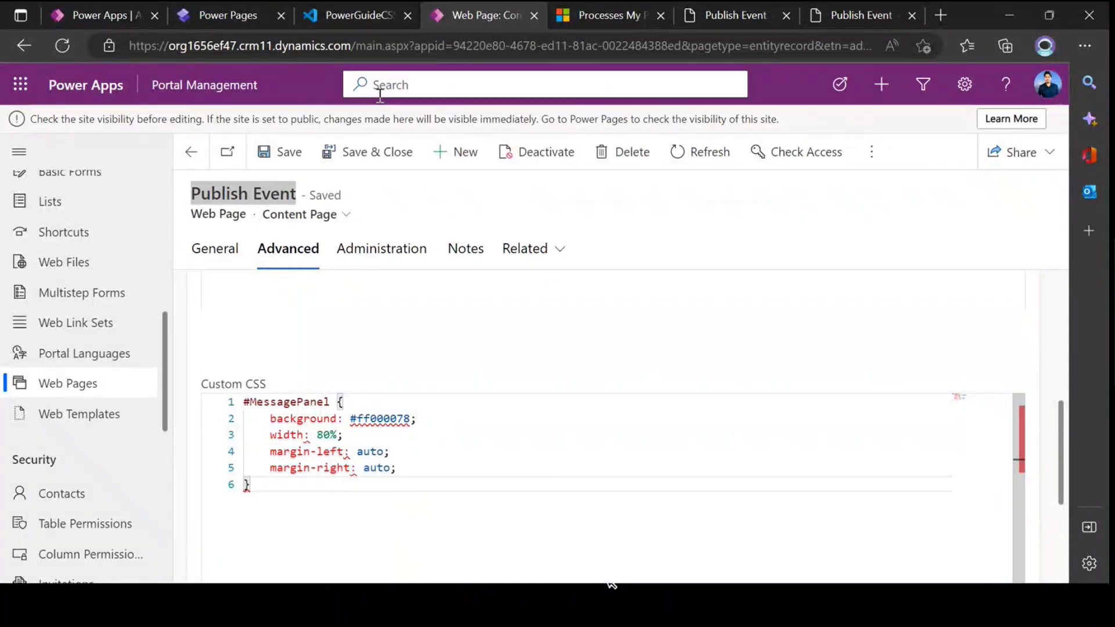
left_click(279, 151)
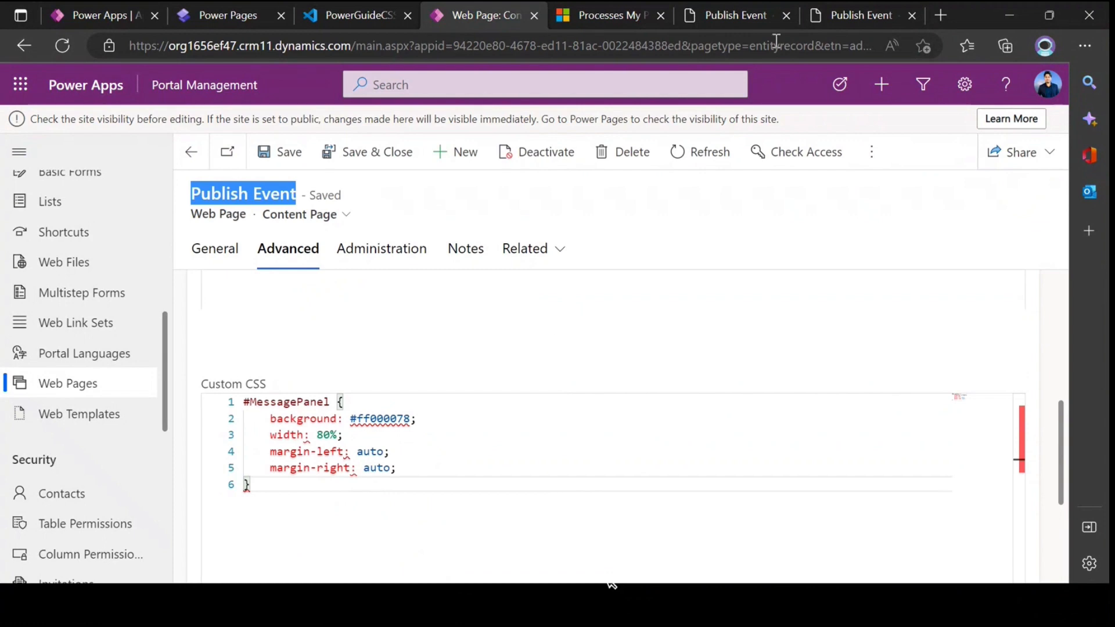
Close the developer tools on the live Publish Event page, reload it, and examine the error panel's background and width
left_click(356, 16)
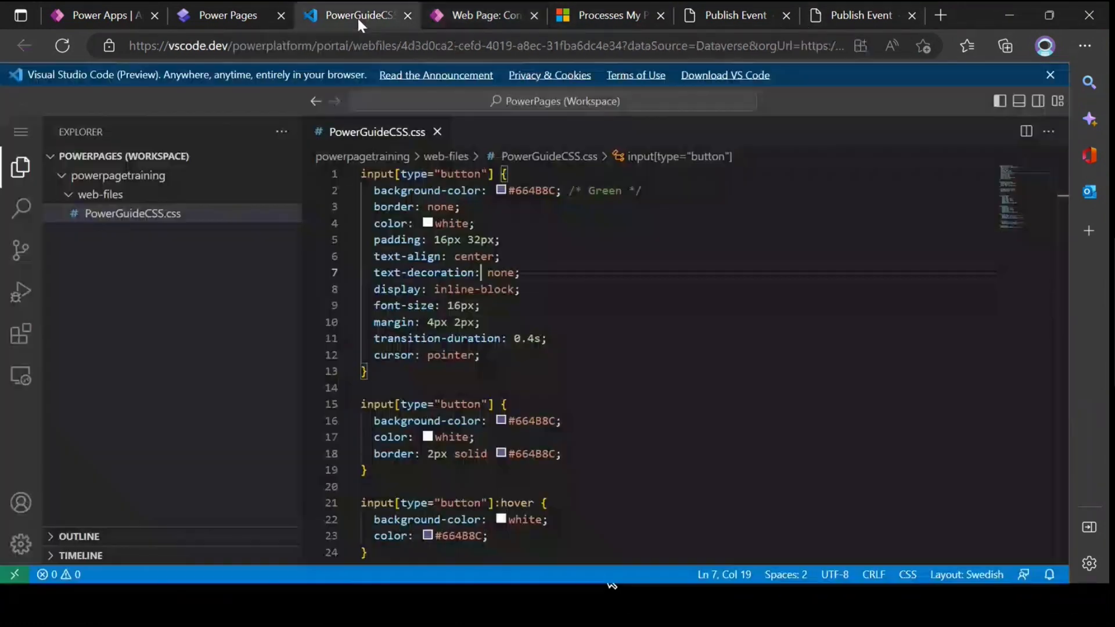
left_click(227, 15)
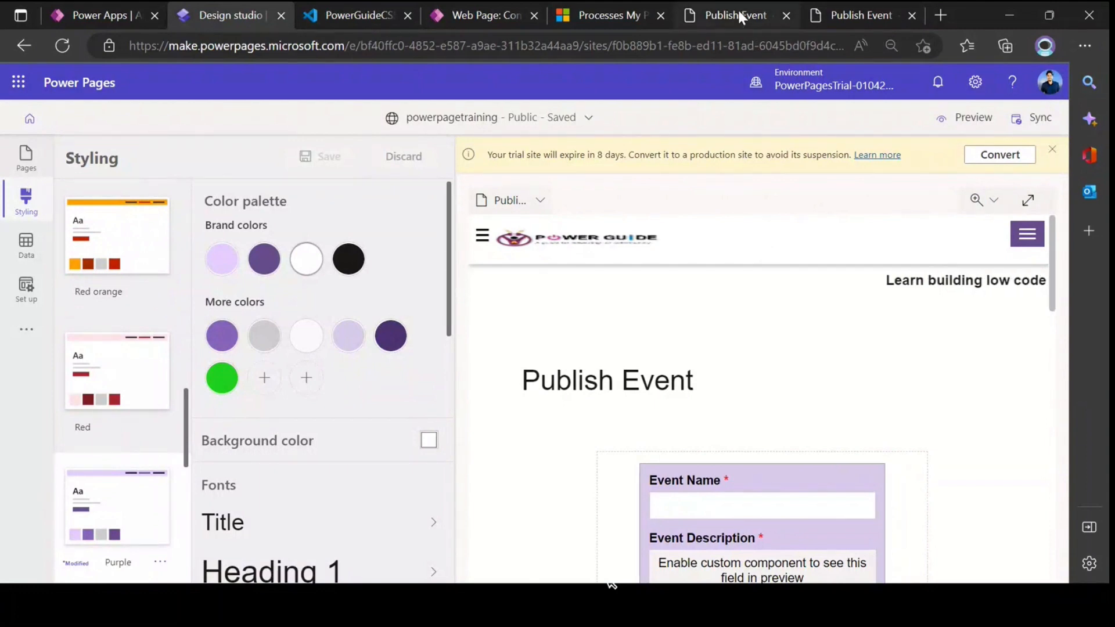
mouse_move(737, 8)
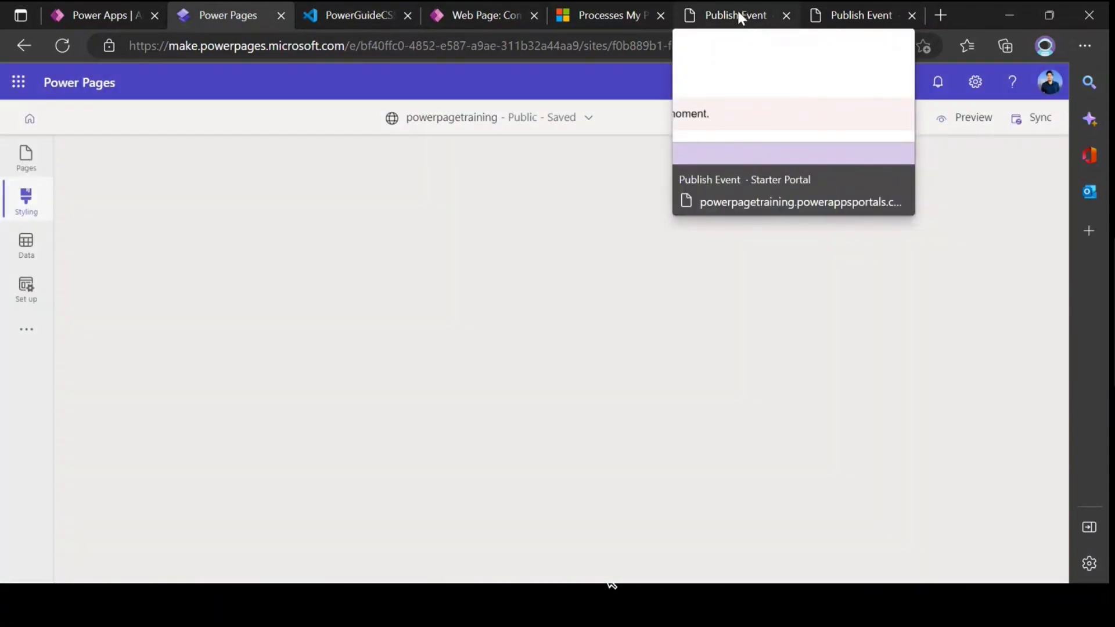
left_click(737, 11)
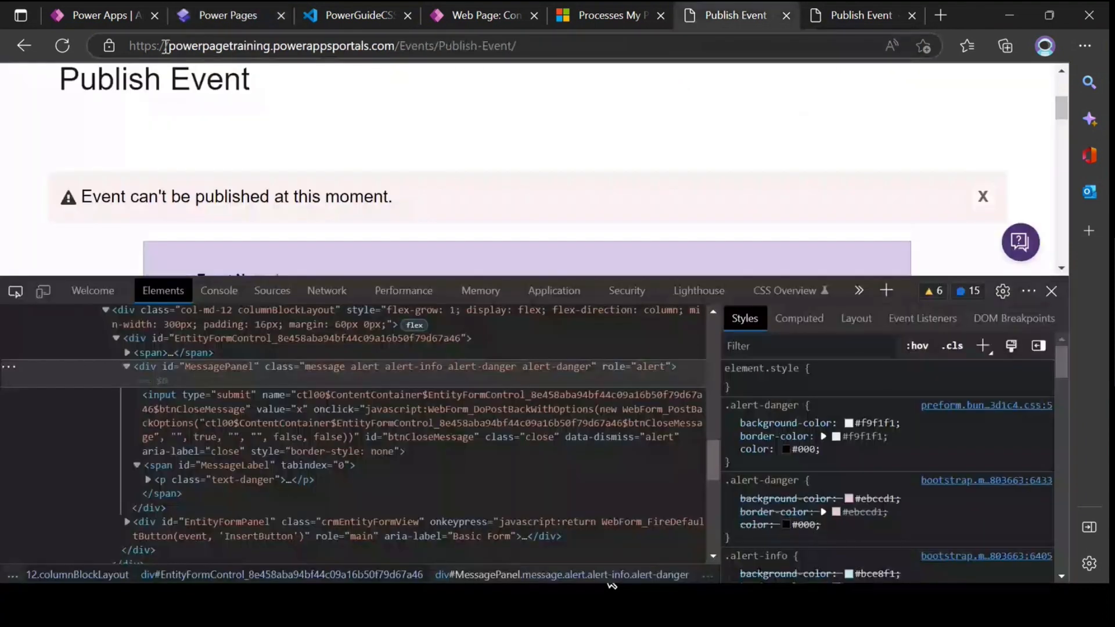
left_click(1050, 291)
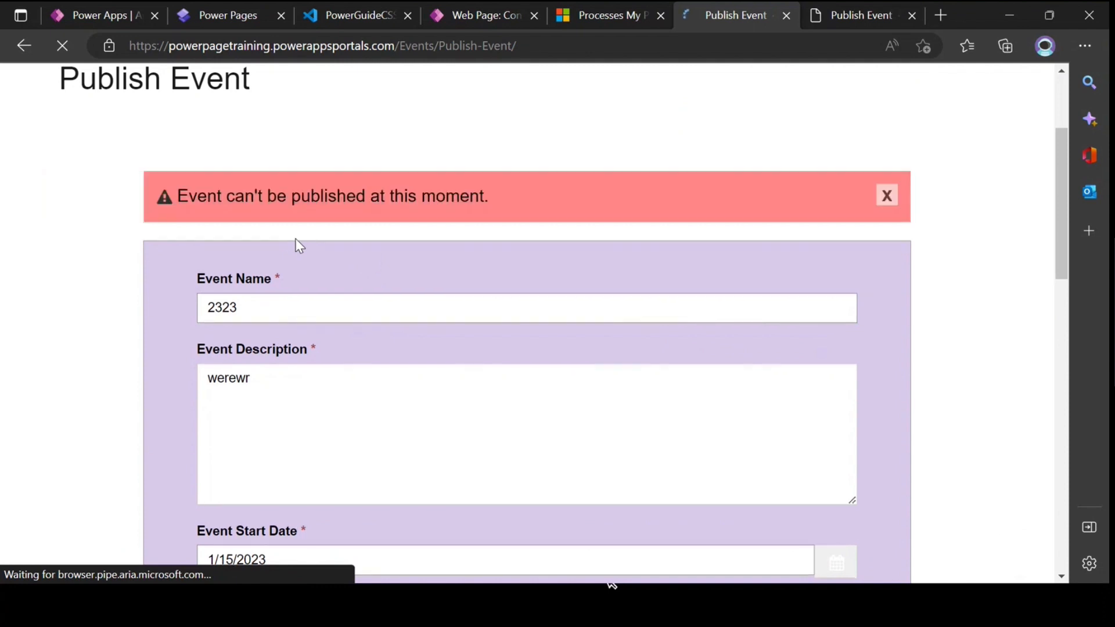
left_click_drag(177, 196, 489, 199)
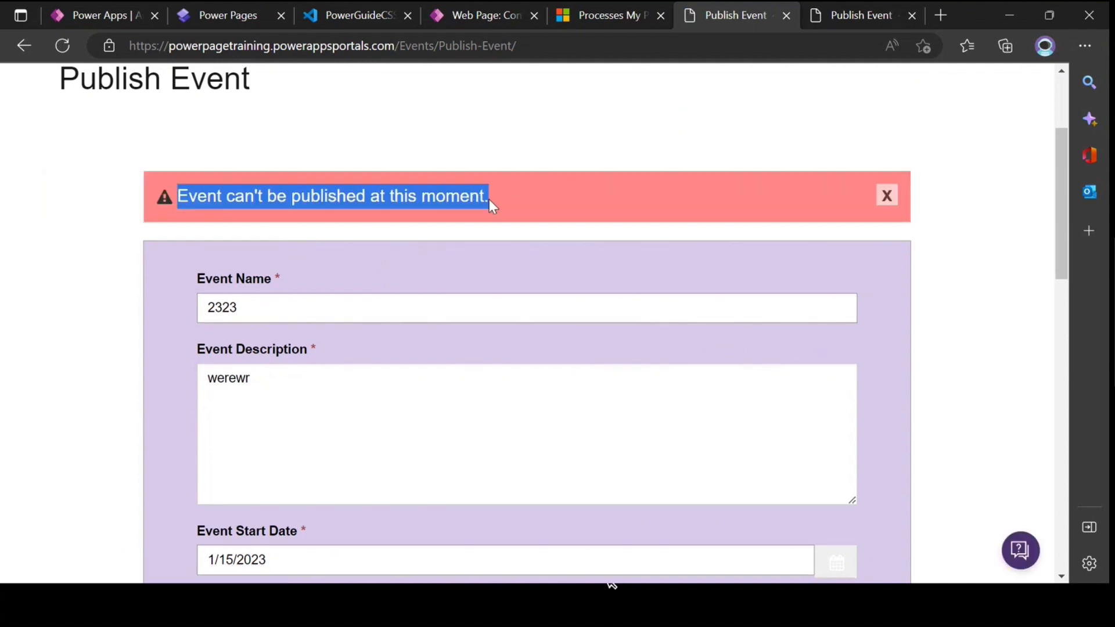
left_click(510, 238)
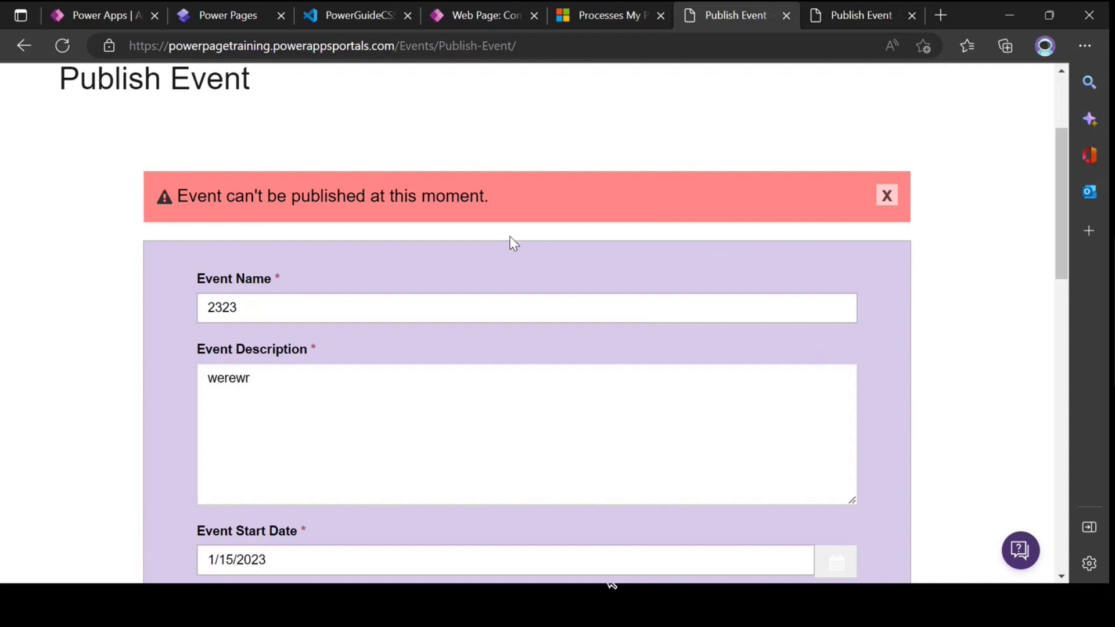
Examine the Published By lookup field and its value in the live event form
scroll(530, 234, "down", 8)
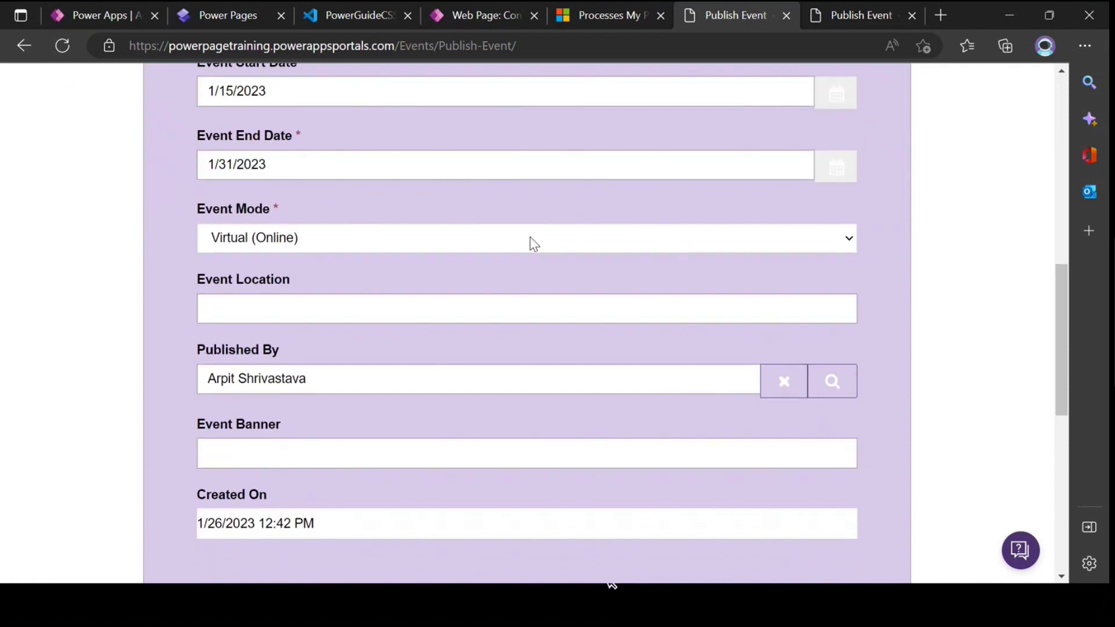
scroll(533, 243, "down", 1)
left_click_drag(202, 284, 274, 277)
left_click(208, 306)
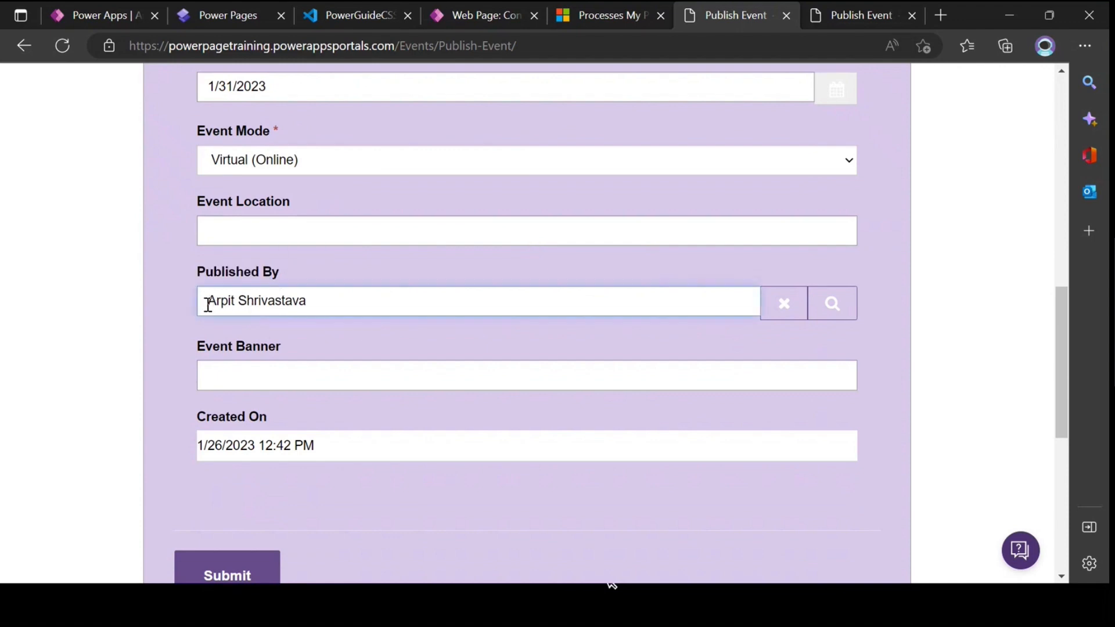
left_click_drag(209, 301, 321, 301)
scroll(632, 309, "up", 1)
scroll(522, 336, "down", 1)
scroll(445, 238, "up", 7)
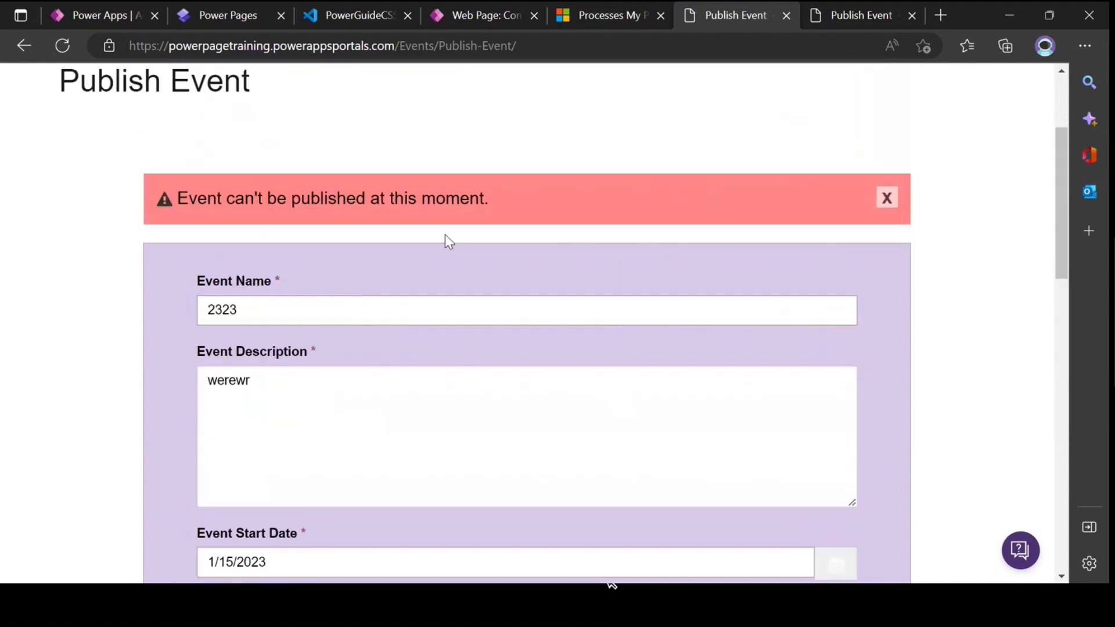
scroll(465, 192, "up", 3)
left_click(891, 102)
scroll(333, 365, "down", 8)
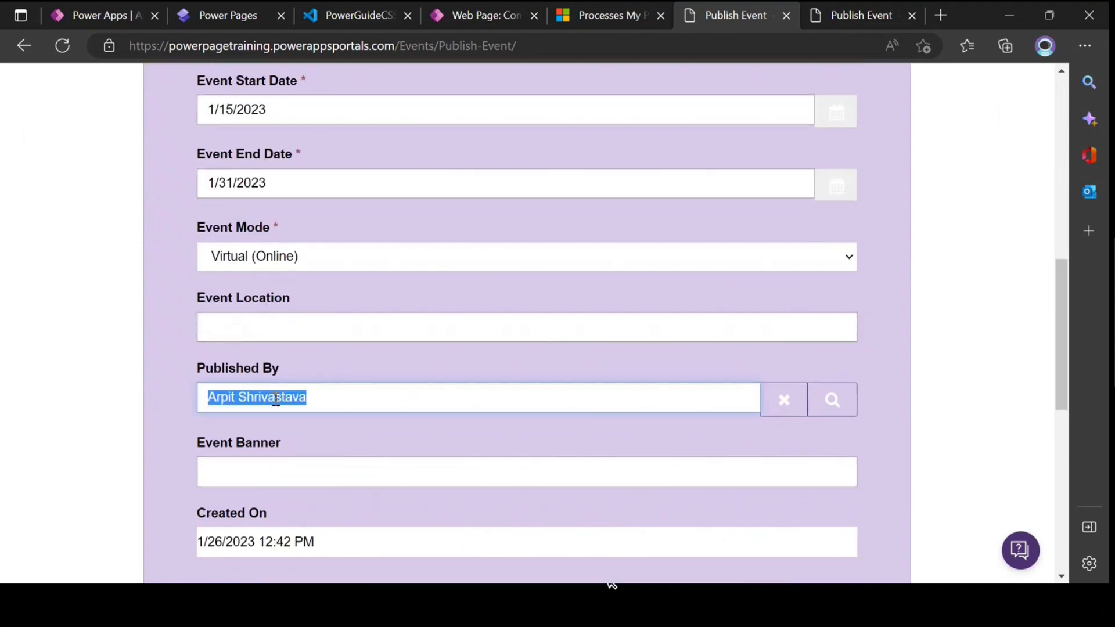
left_click(283, 423)
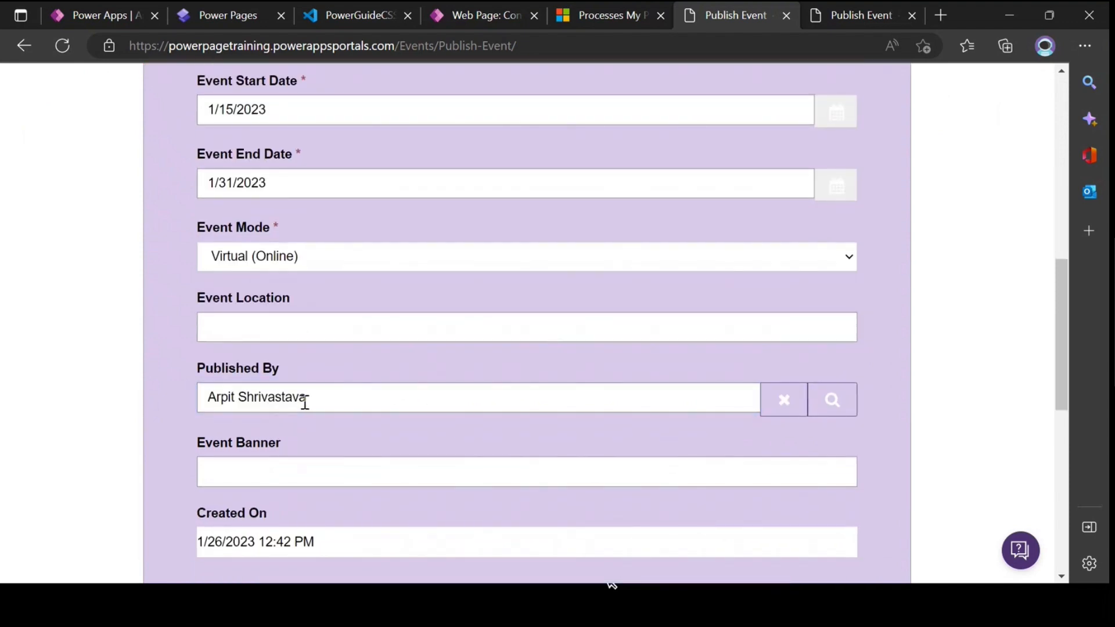
scroll(343, 431, "down", 3)
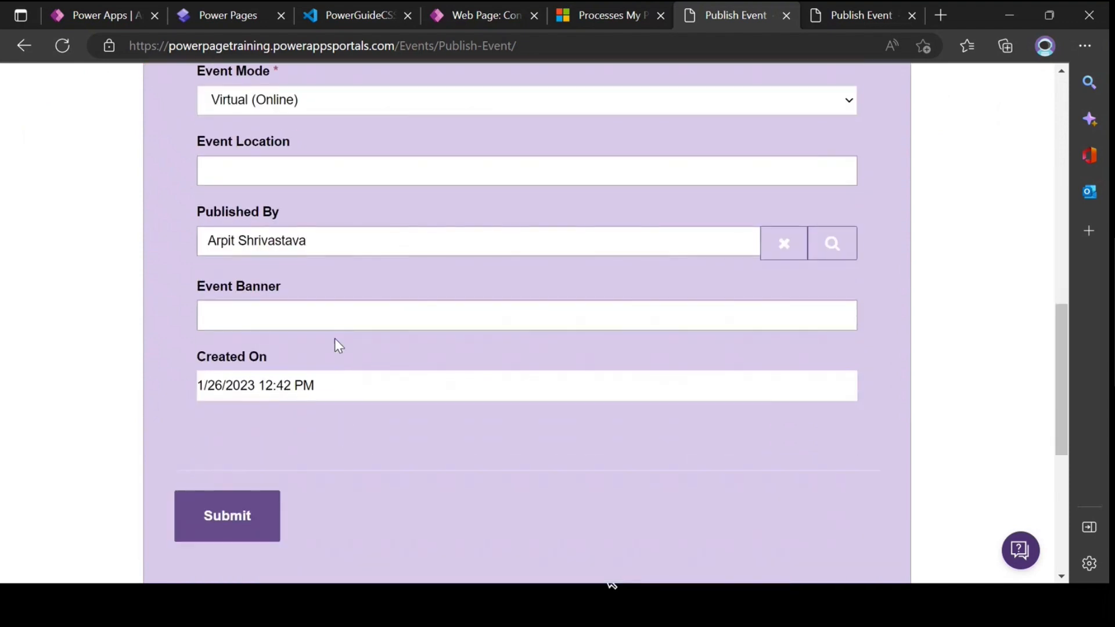
left_click(337, 250)
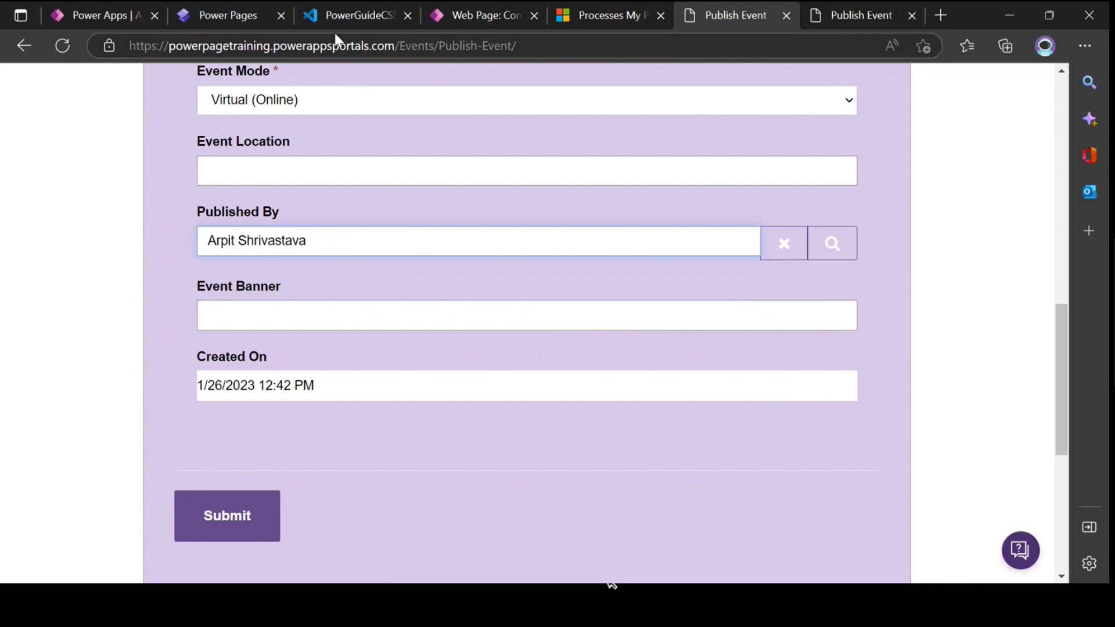
Open the Publish Event page's code from the design studio in Visual Studio Code for the Web, accepting to edit the live site
left_click(228, 15)
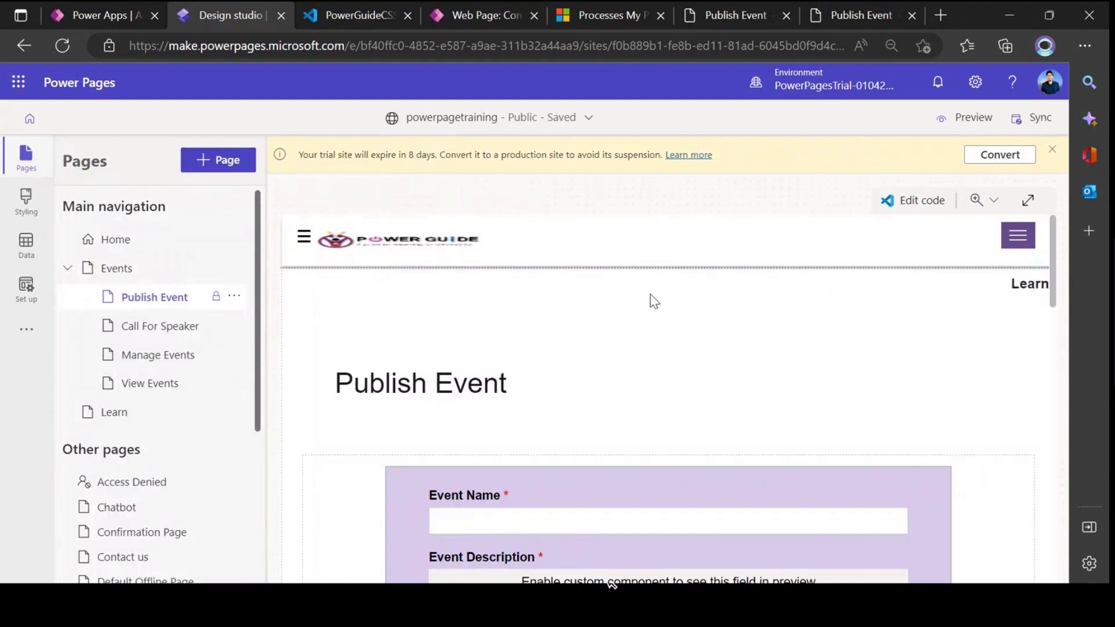
left_click(909, 208)
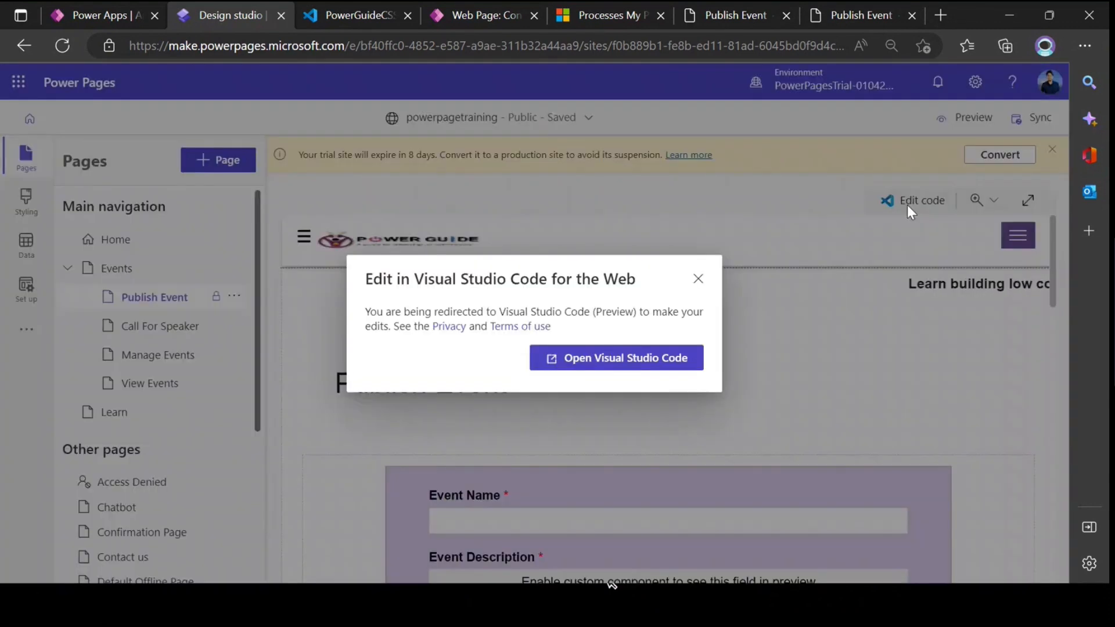
left_click(608, 356)
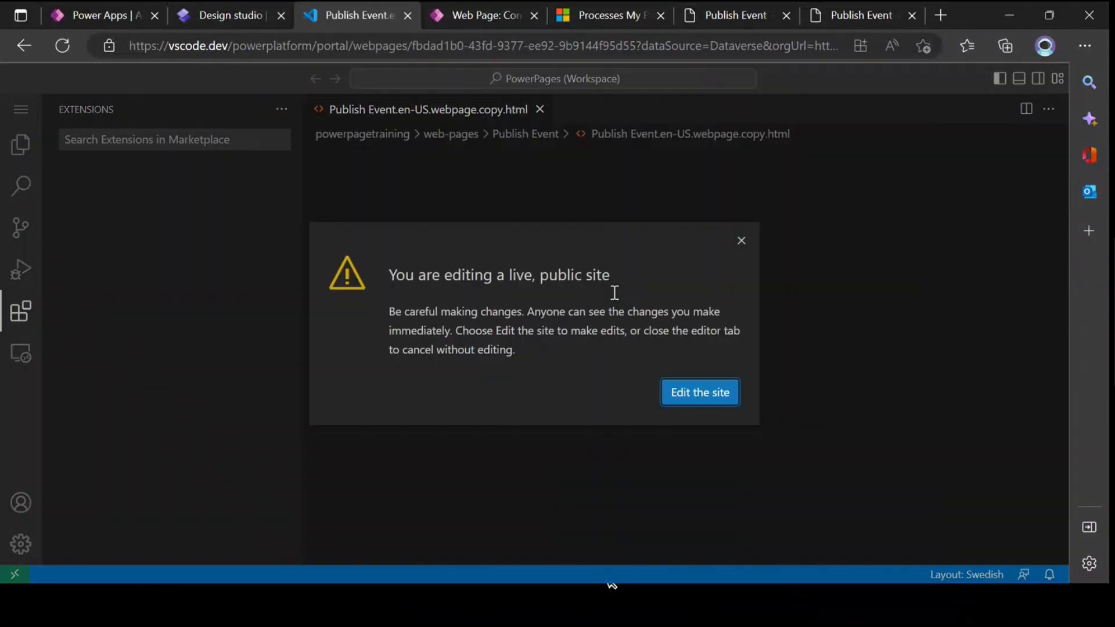
left_click(695, 397)
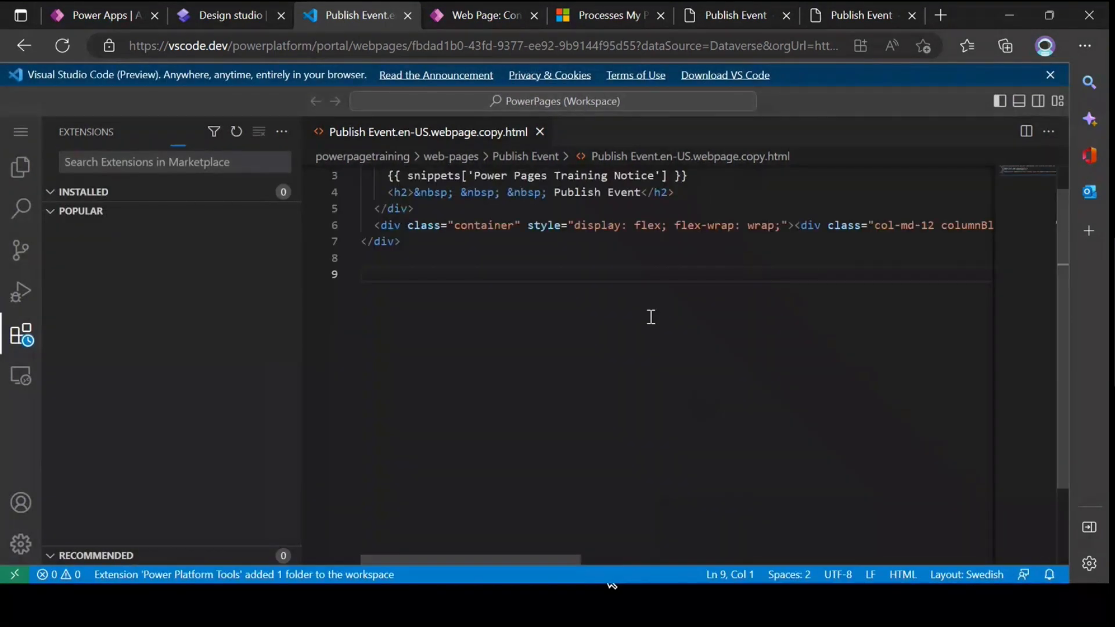
Copy the whole jQuery script from the untitled Notepad file and paste it below the closing div in Publish Event.en-US.webpage.copy.html
key("alt+Tab")
key("alt+Tab")
key("alt+Tab")
key("alt+Tab")
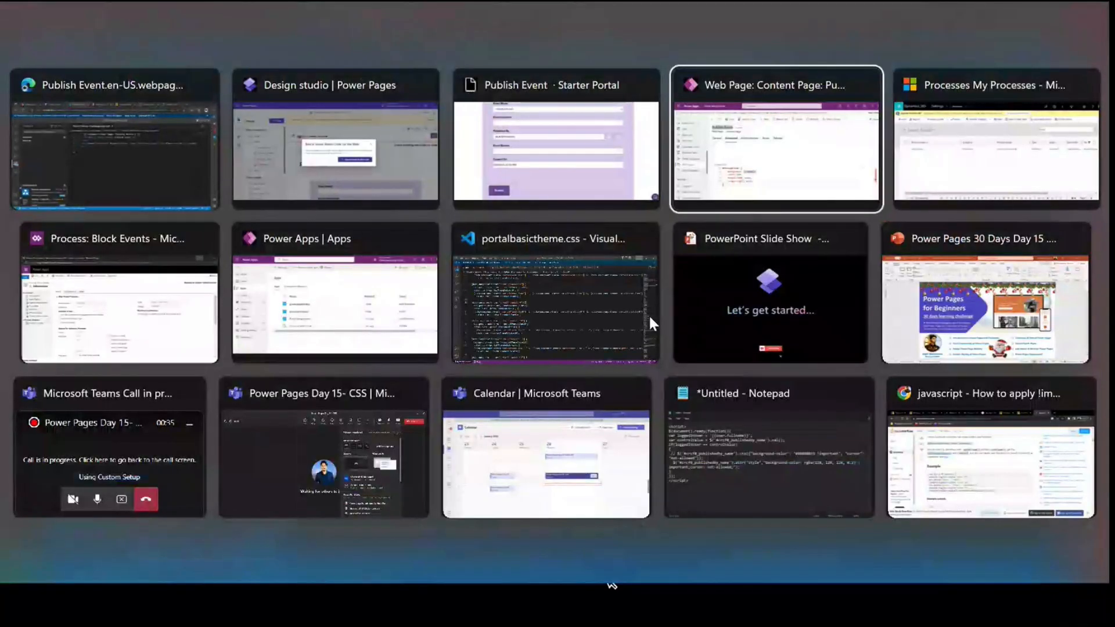
key("alt+Tab")
key("alt+Tab")
key("alt+Tab")
key("alt+Tab")
key("alt+Tab")
key("alt+Tab")
key("alt+Tab")
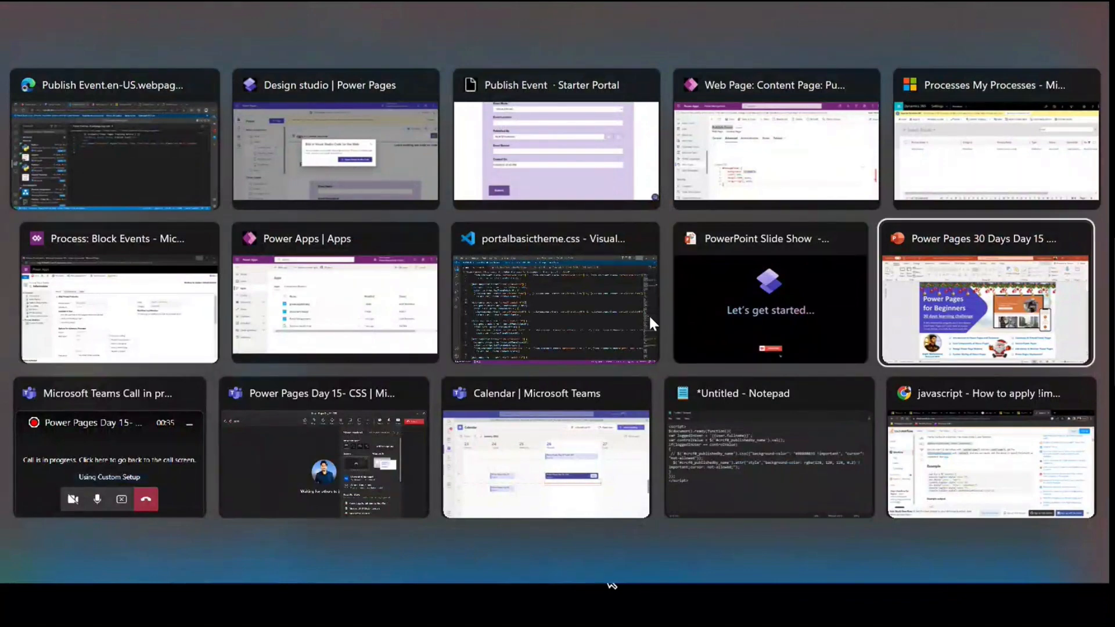
key("alt+Tab")
key("alt+Tab")
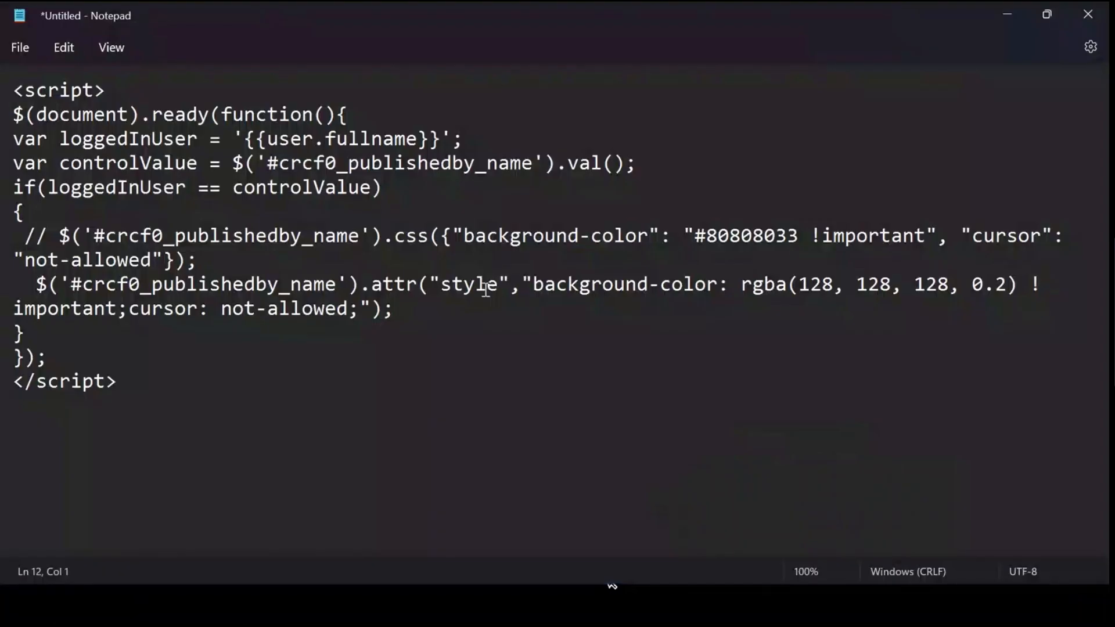
key("ctrl+a")
key("alt+Tab")
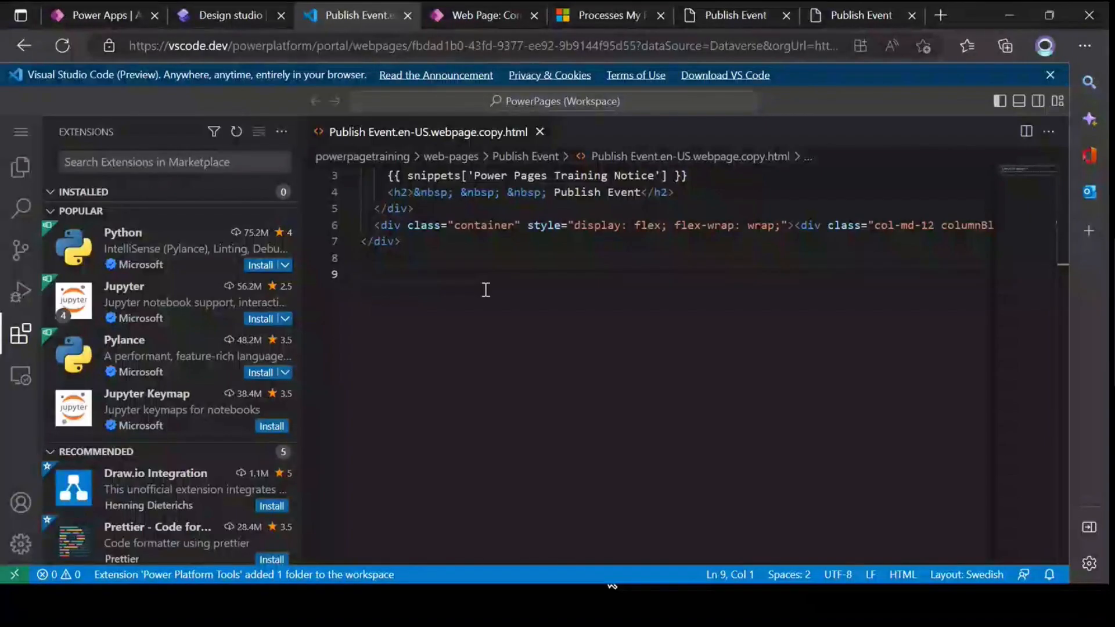
key("ctrl+v")
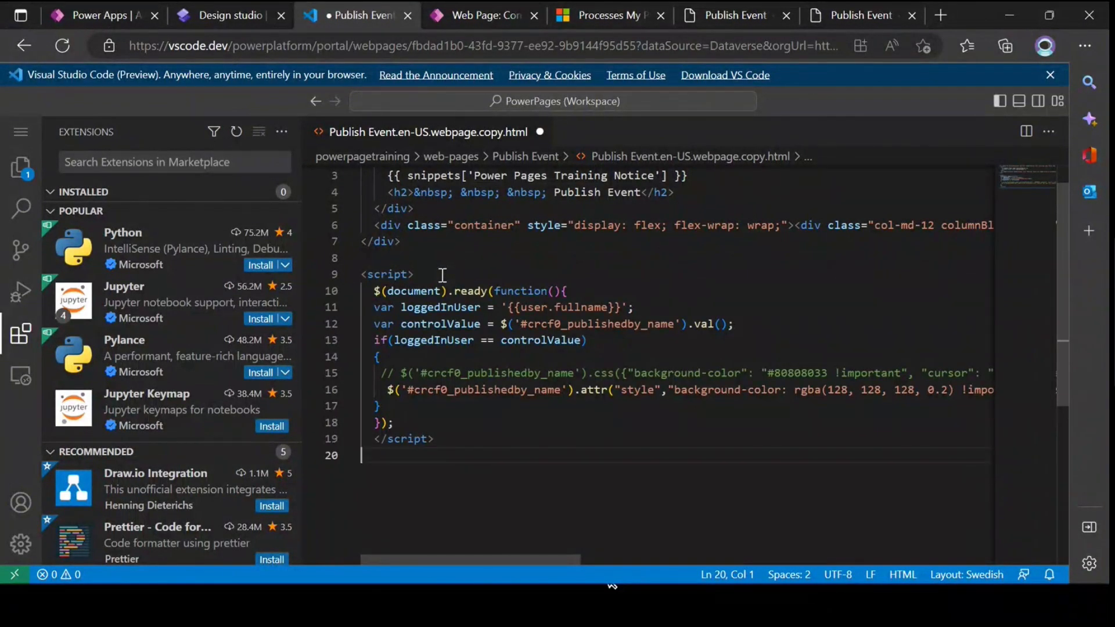
Review how the script assigns loggedInUser from {{user.fullname}} and controlValue from the #crcf0_publishedby_name field
left_click(466, 323)
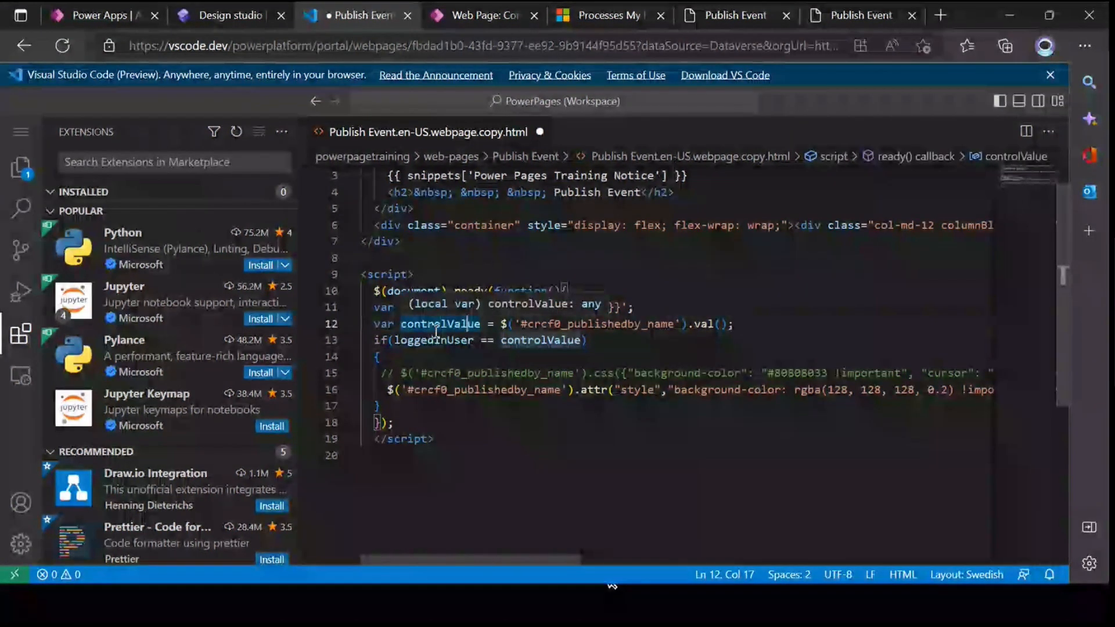
left_click_drag(501, 307, 629, 308)
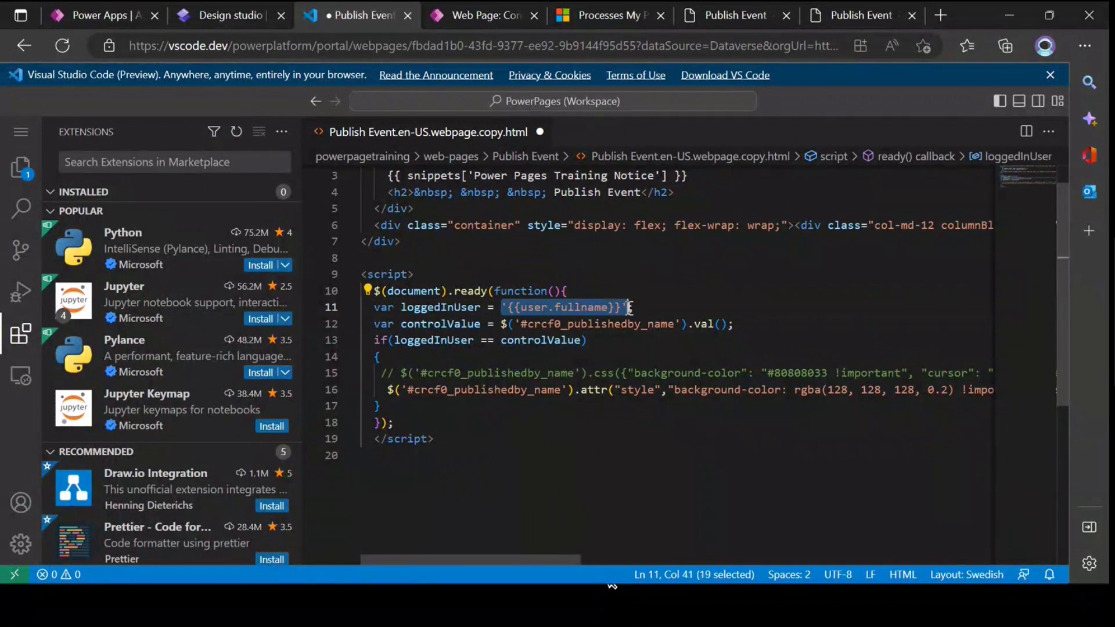
left_click(630, 307)
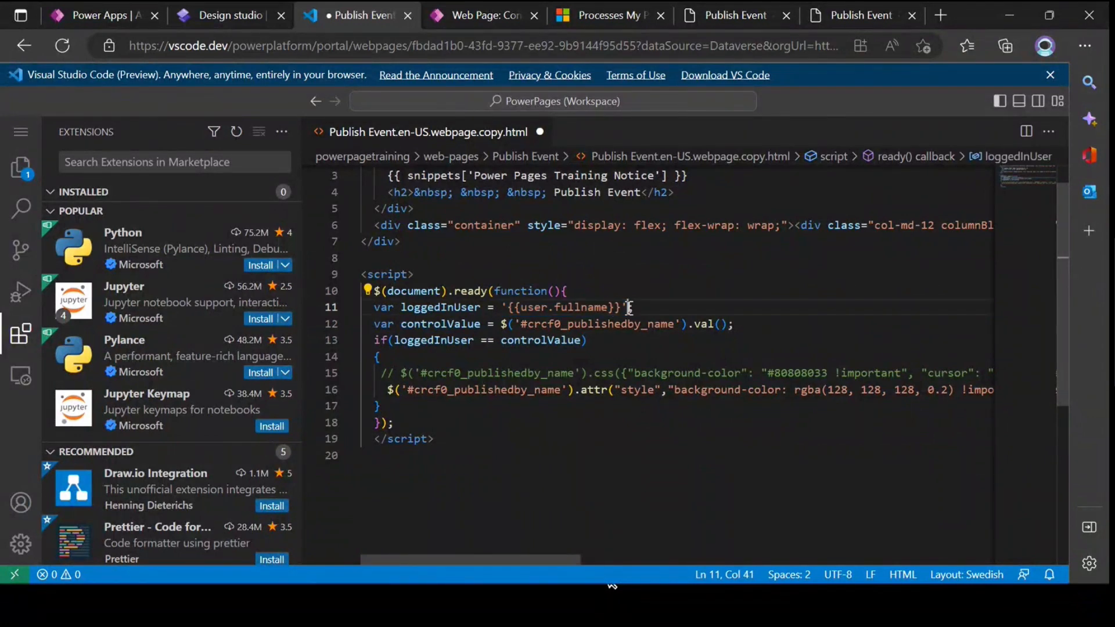
double_click(426, 305)
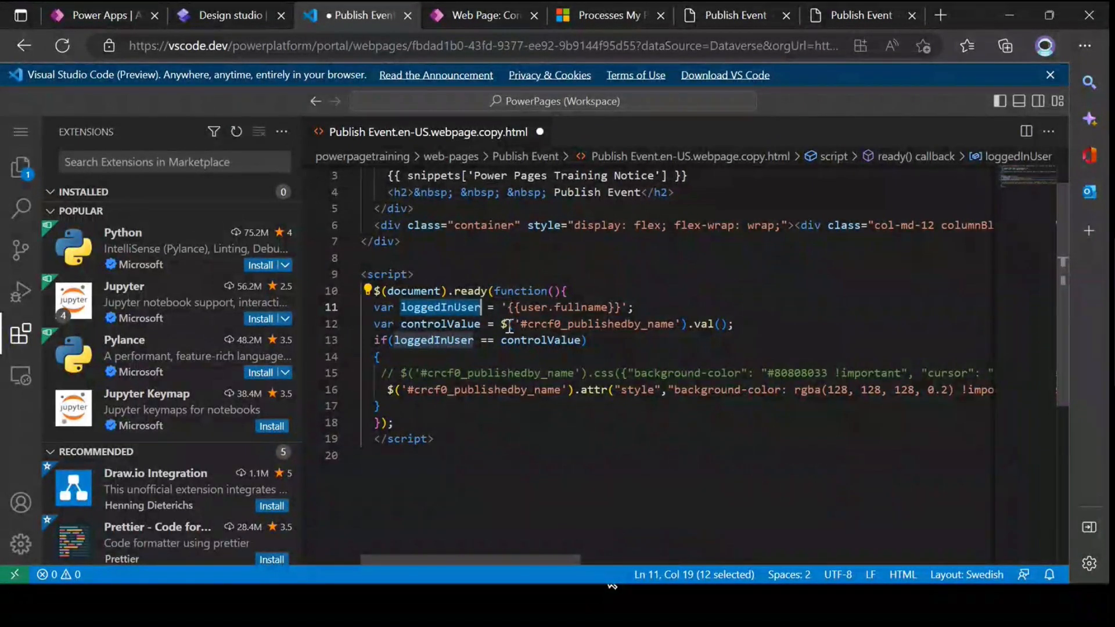
left_click_drag(500, 323, 729, 324)
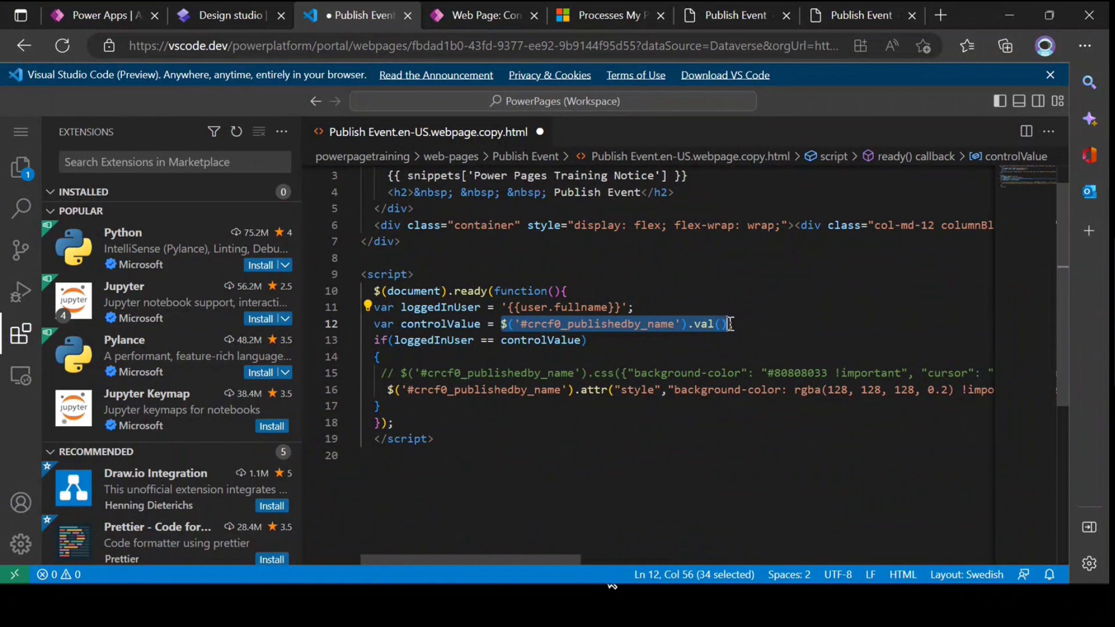
Evaluate $('#crcf0_publishedby_name').val() in the live page's cleared console and inspect the Published By input element
left_click(716, 9)
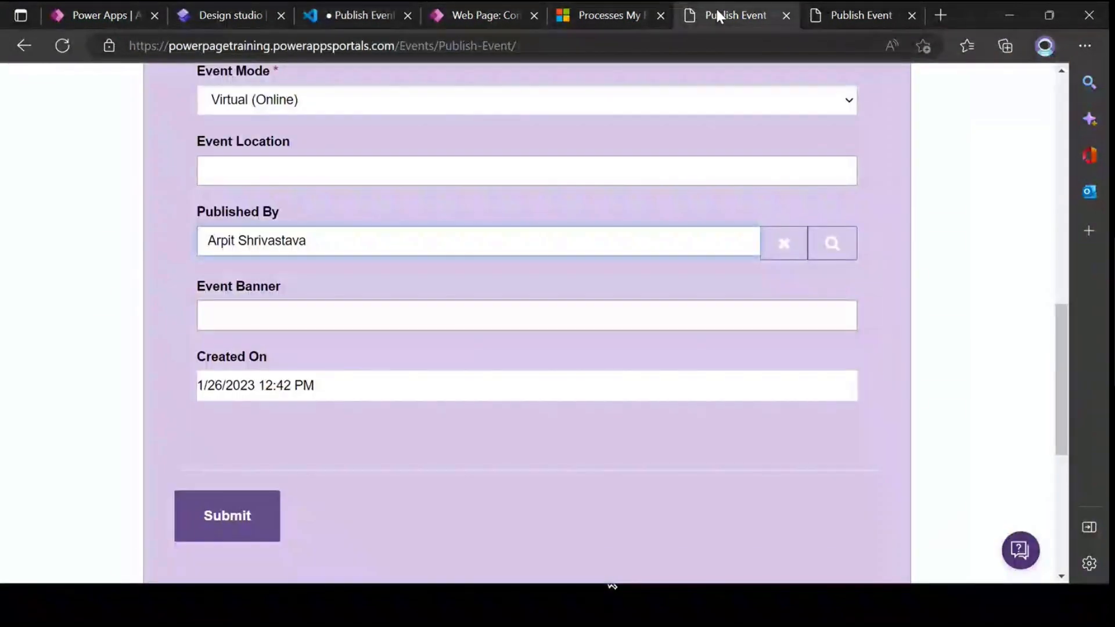
right_click(258, 237)
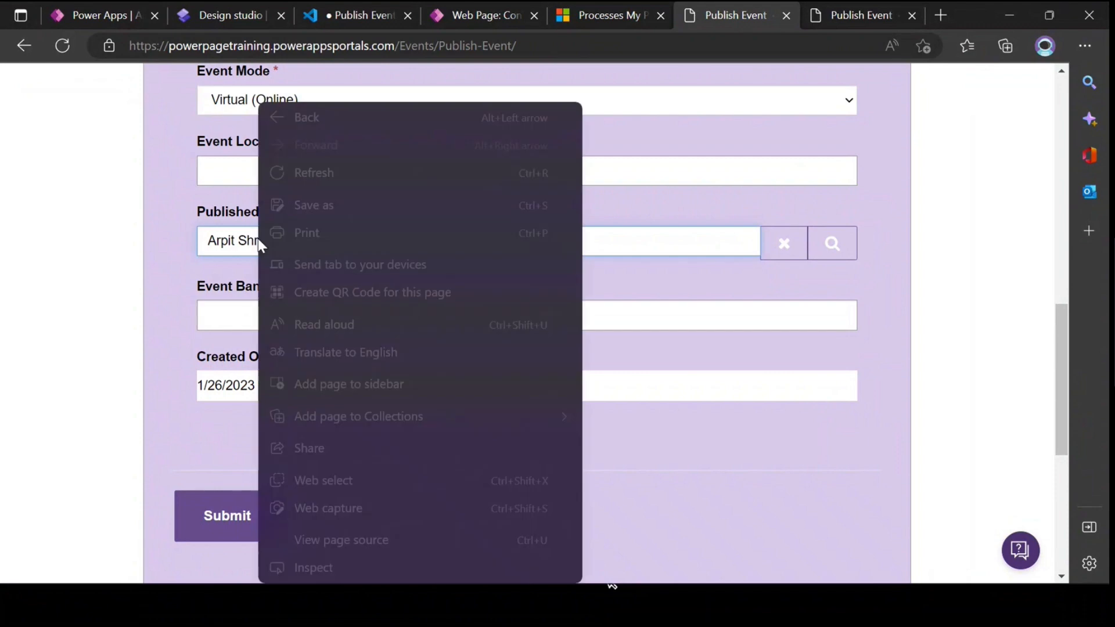
left_click(325, 564)
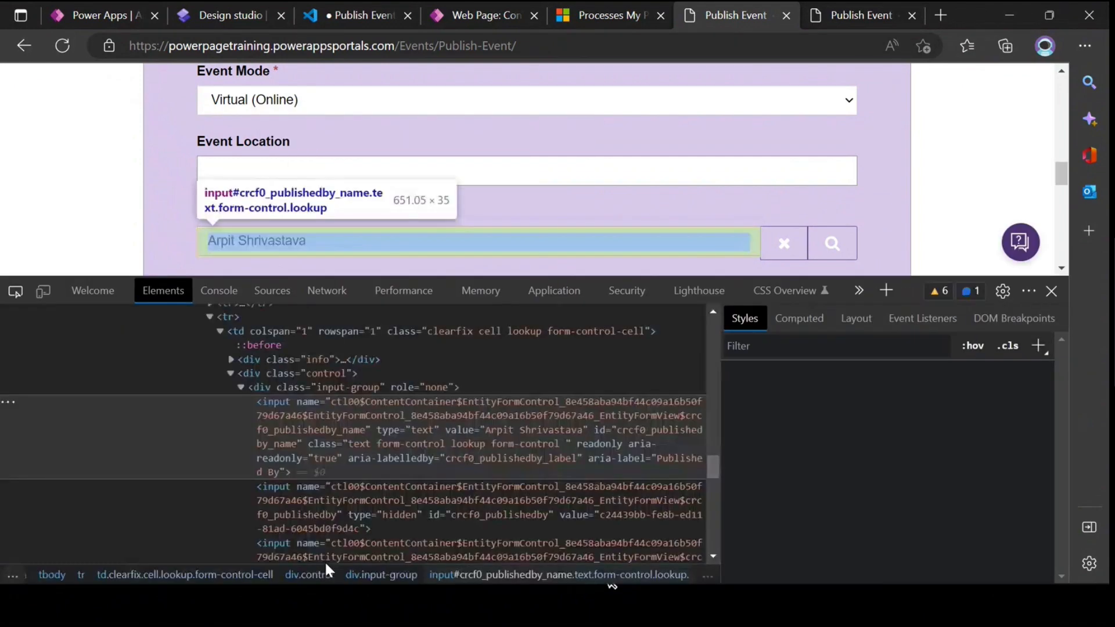
left_click(219, 291)
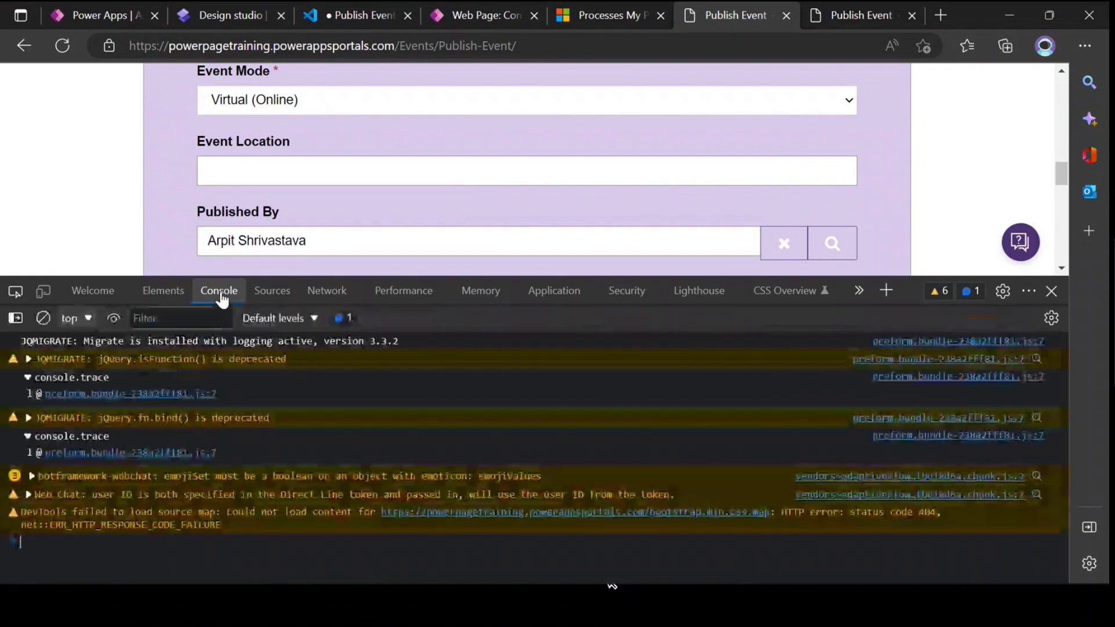
left_click(43, 318)
type("$('#crcd0_publishedby_name').val()")
key("Return")
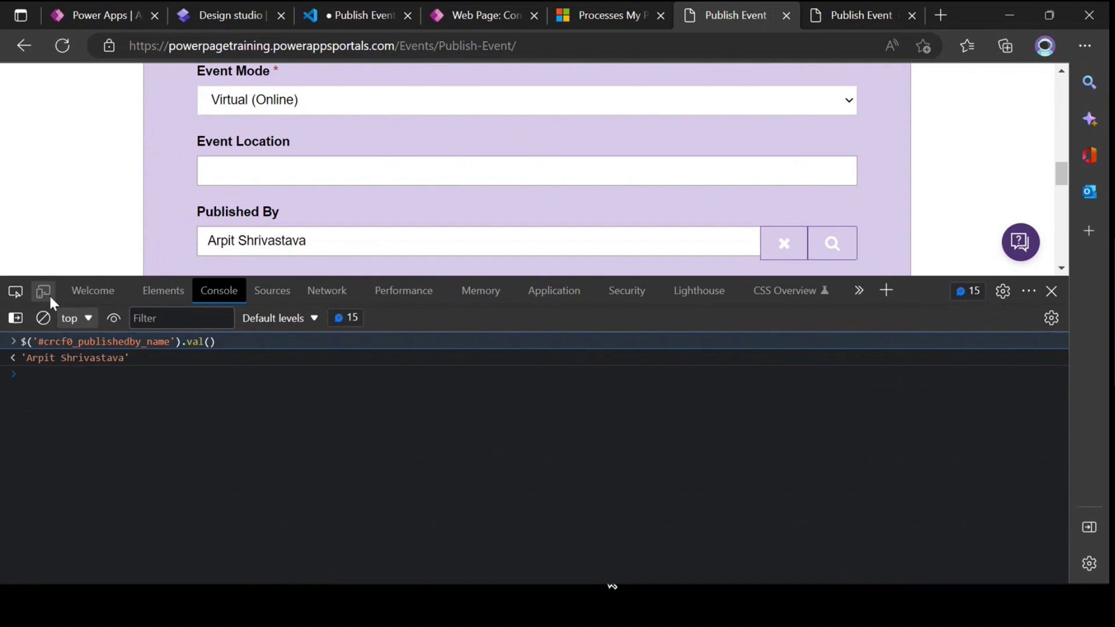
left_click(15, 291)
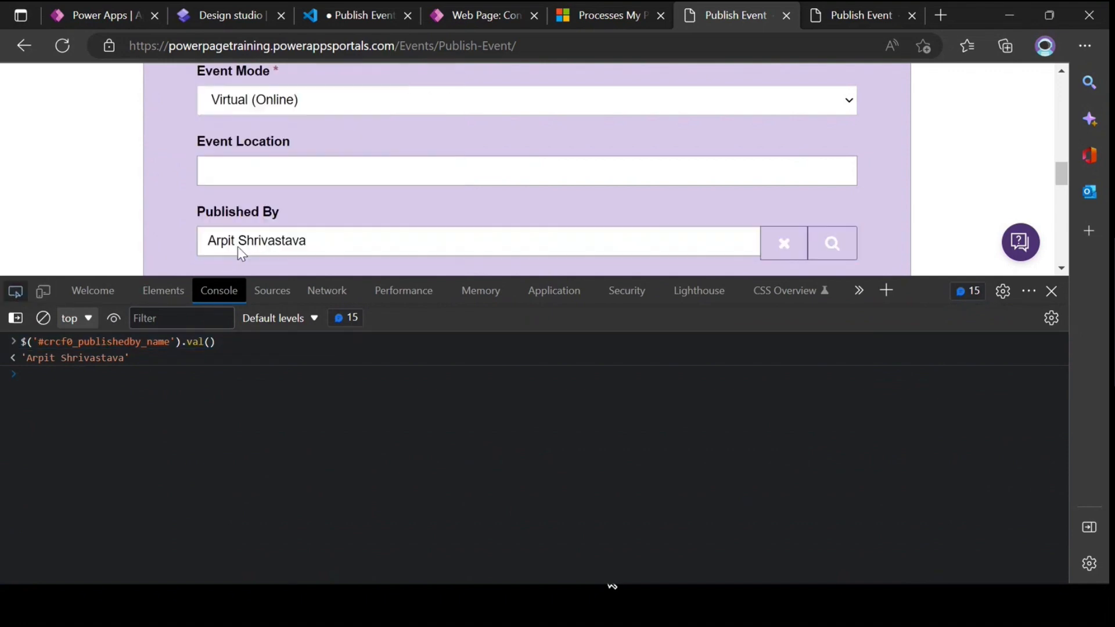
left_click(238, 246)
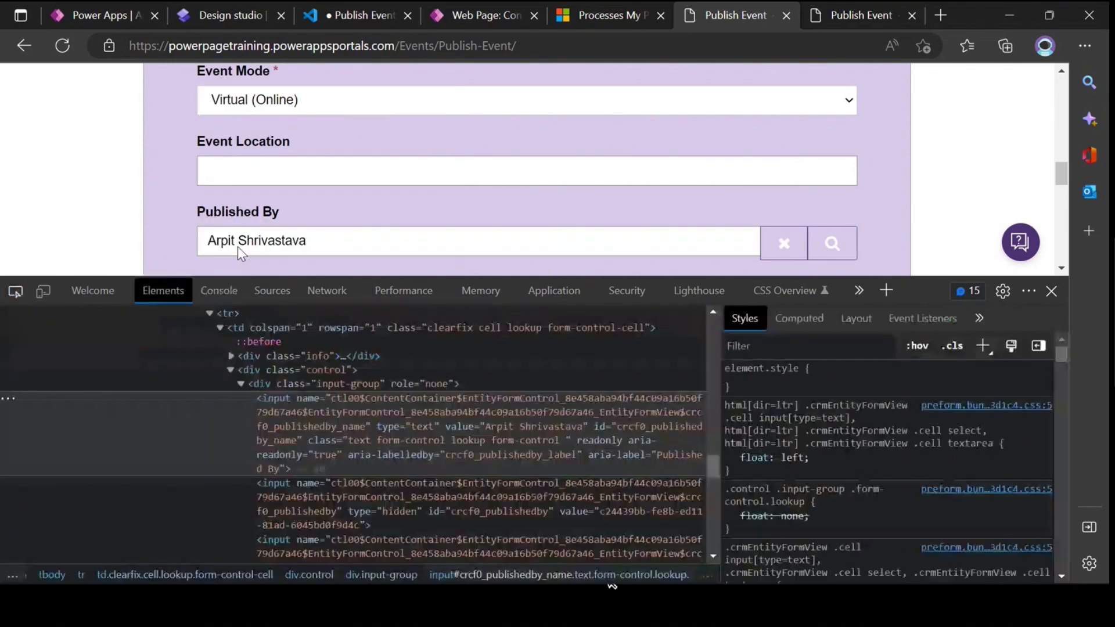
Compare the Published By input's id with the selector in the script's controlValue line, and close the developer tools on the live page
double_click(649, 426)
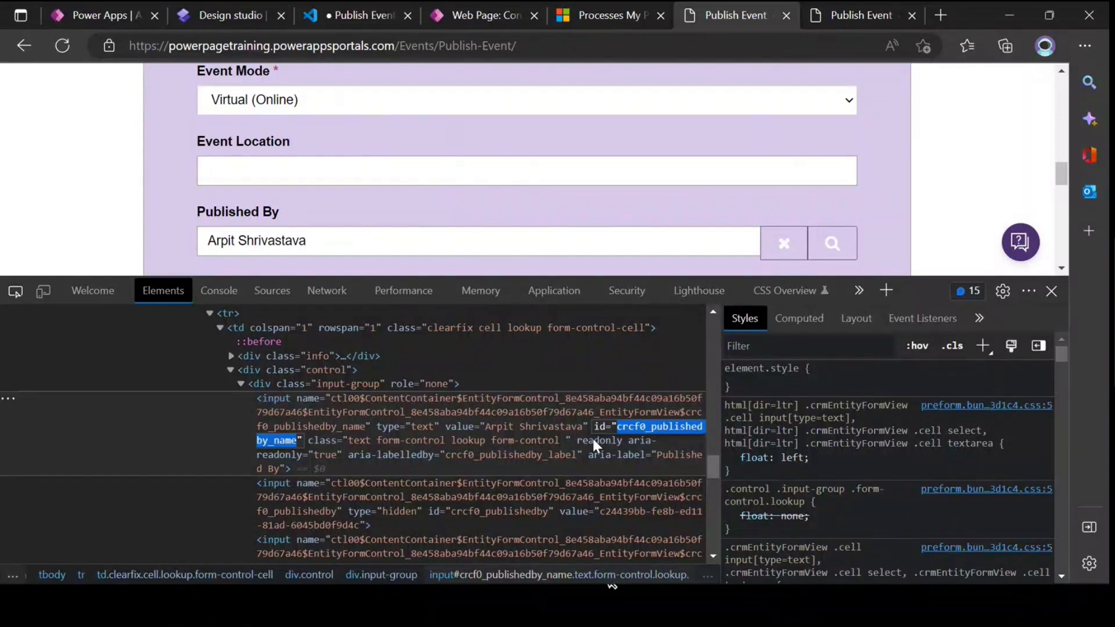
left_click(211, 295)
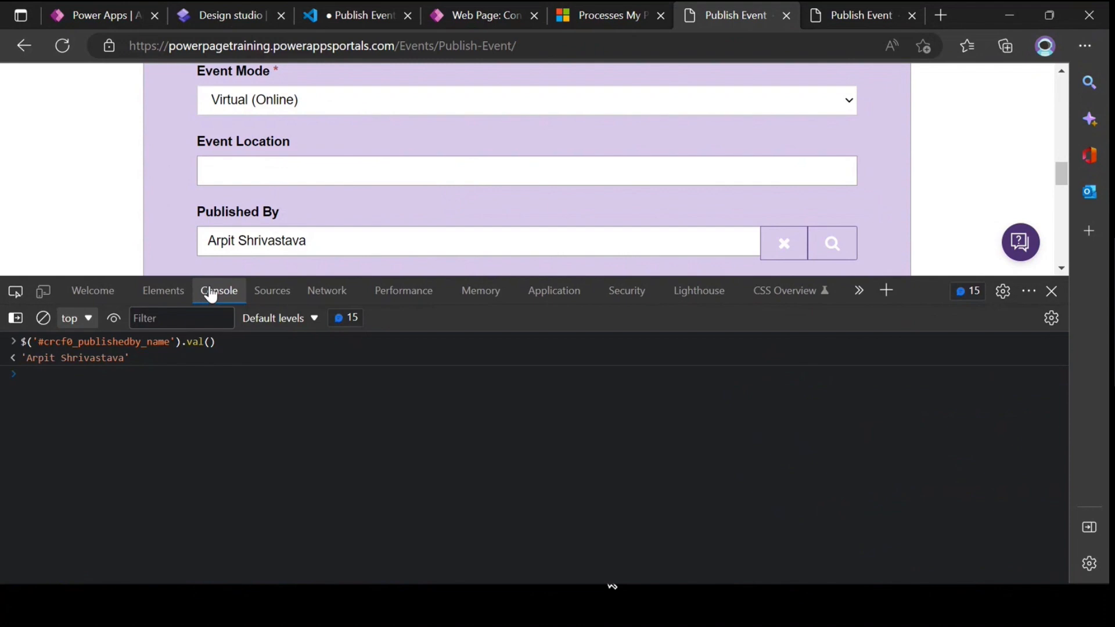
left_click(358, 16)
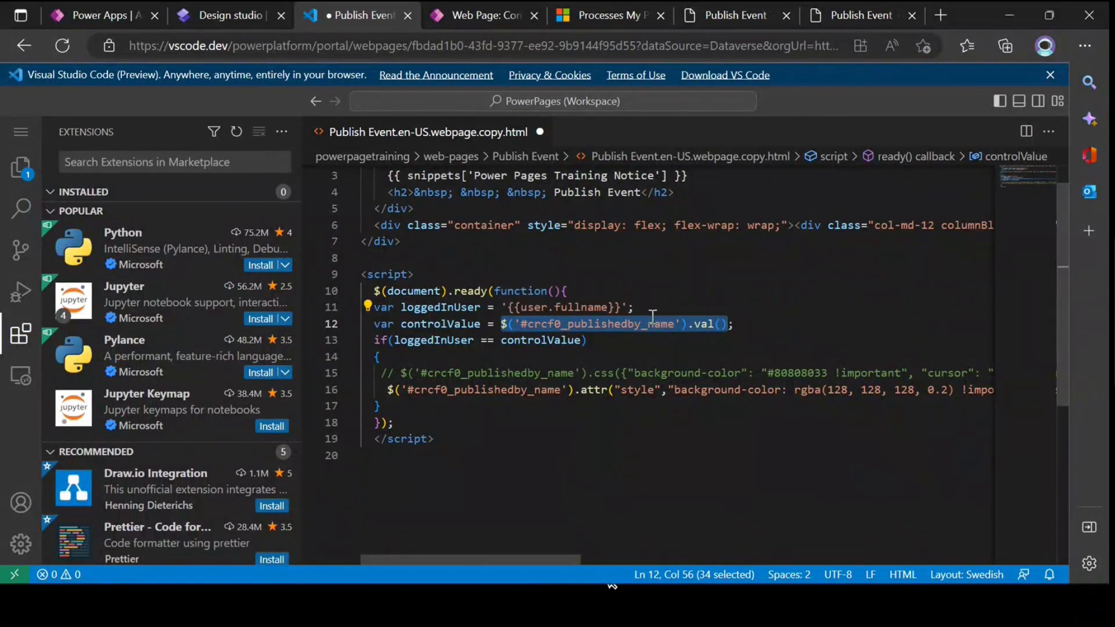
key("End")
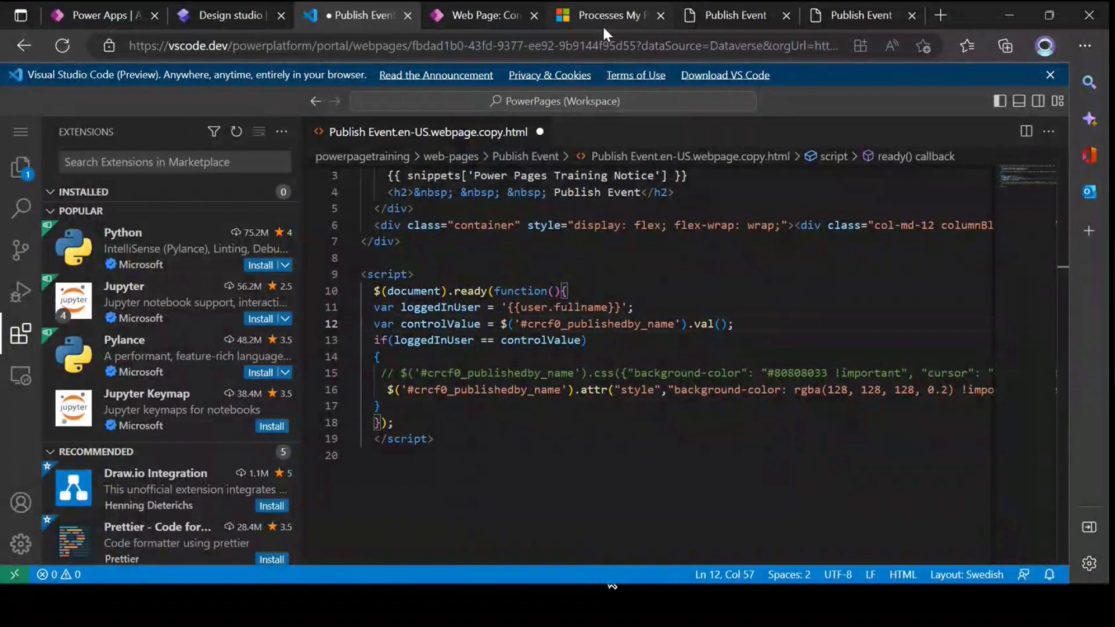
left_click(735, 16)
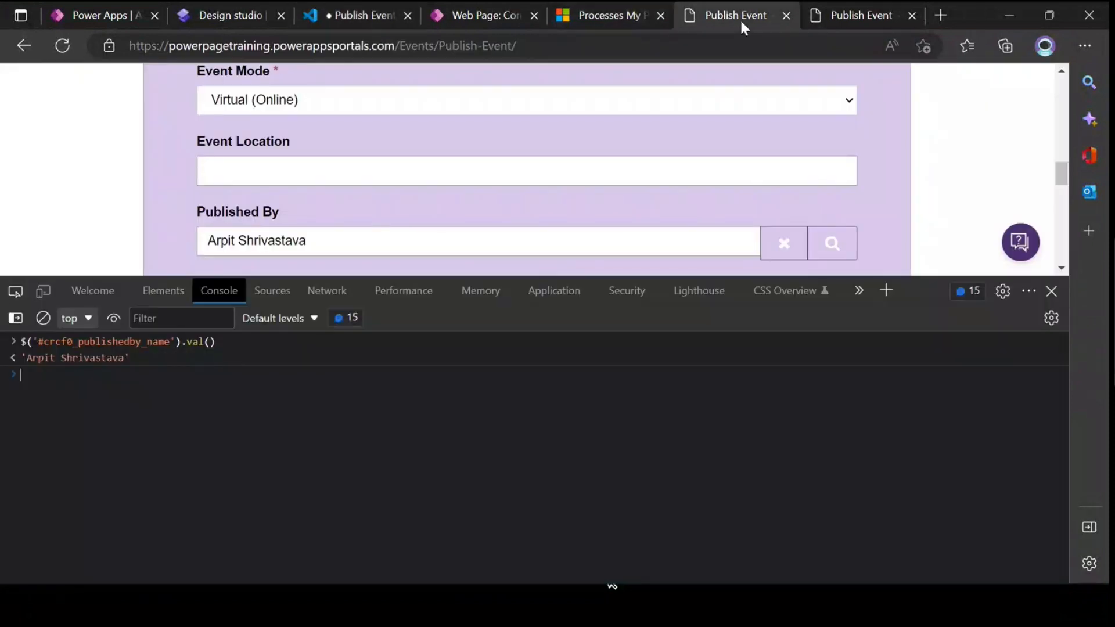
left_click(1053, 290)
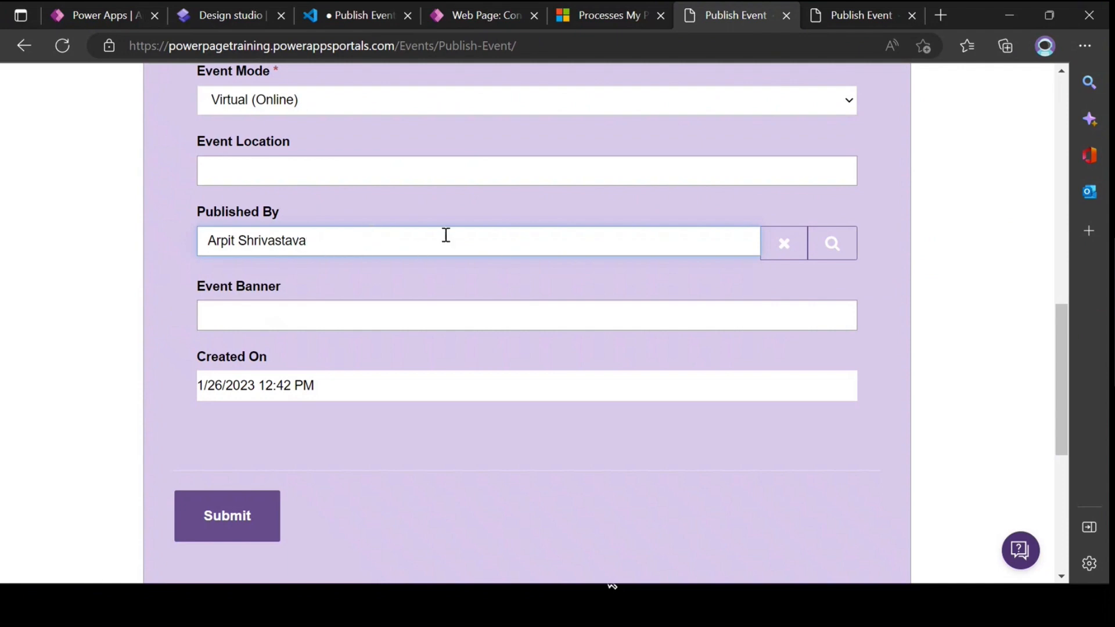
Review in Visual Studio Code how the if block sets the #crcf0_publishedby_name style attribute, including background-color and the not-allowed cursor
mouse_move(339, 16)
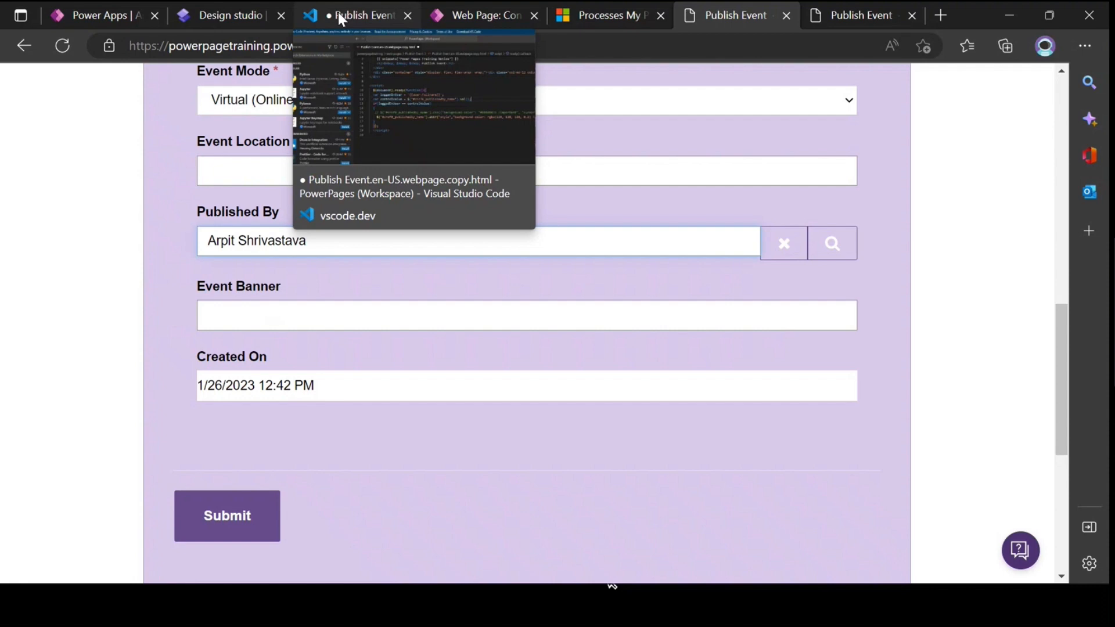
left_click(338, 12)
left_click(471, 354)
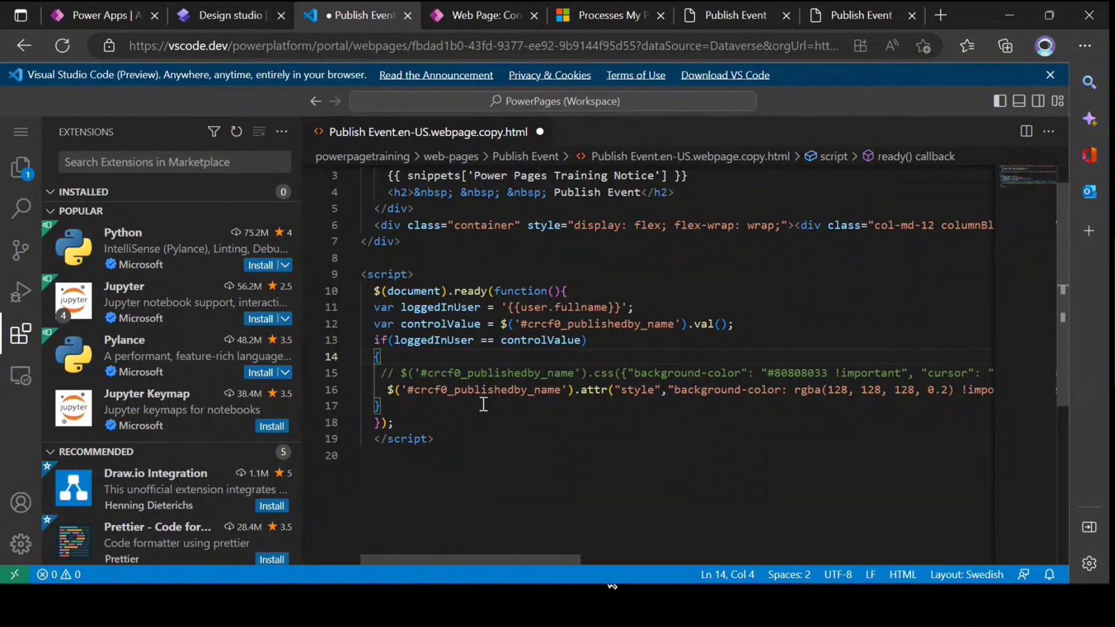
double_click(454, 390)
double_click(622, 326)
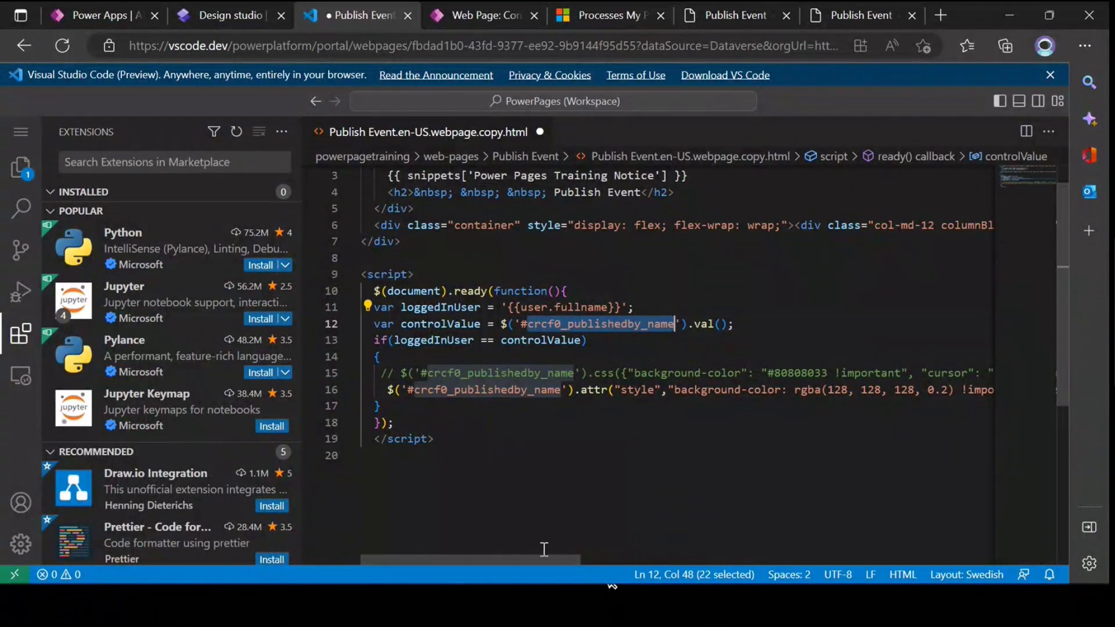
left_click_drag(538, 559, 564, 559)
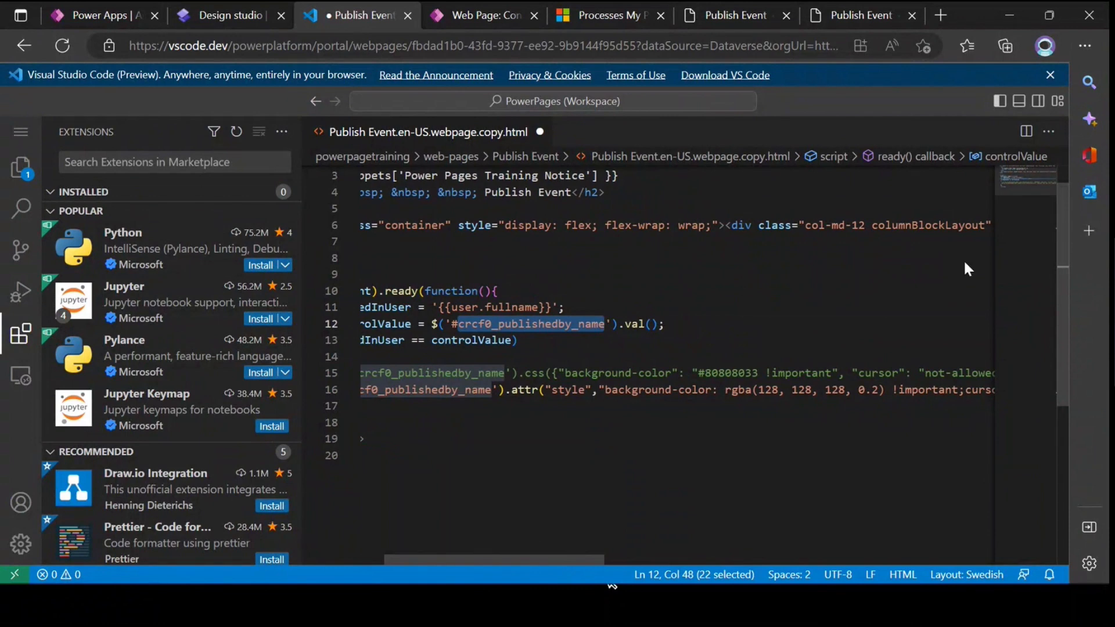
double_click(515, 388)
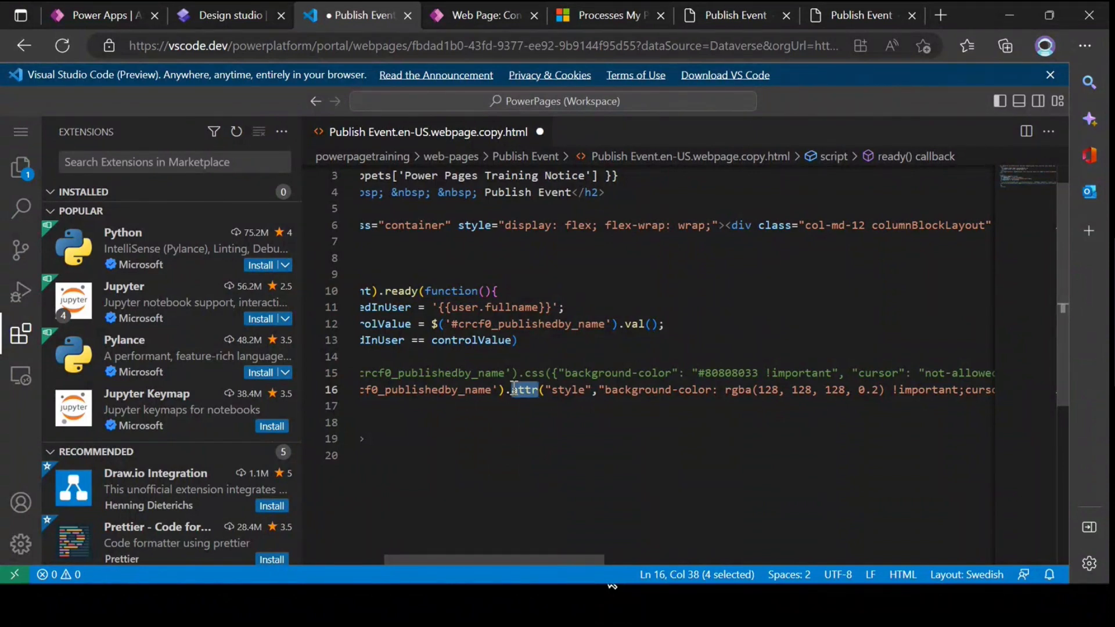
double_click(567, 389)
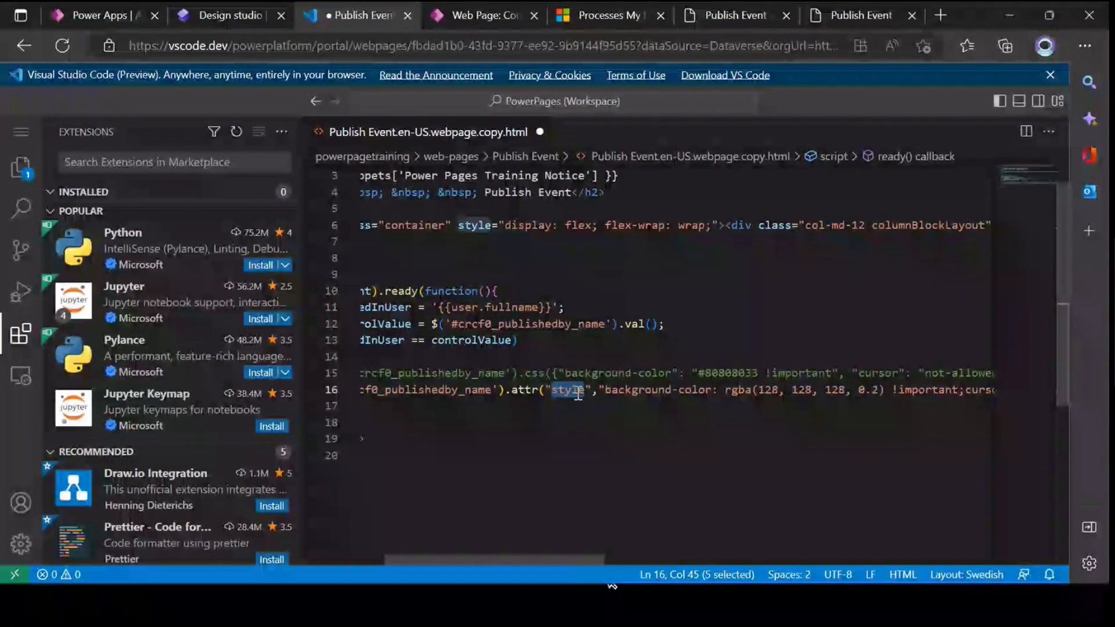
left_click_drag(549, 559, 598, 561)
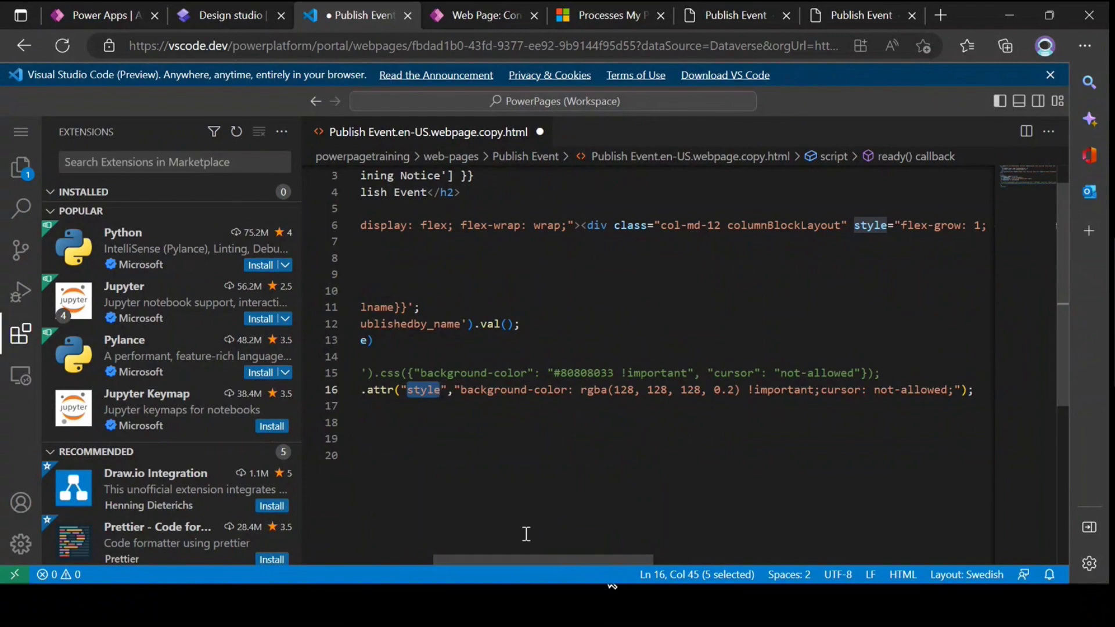
left_click_drag(520, 554, 621, 550)
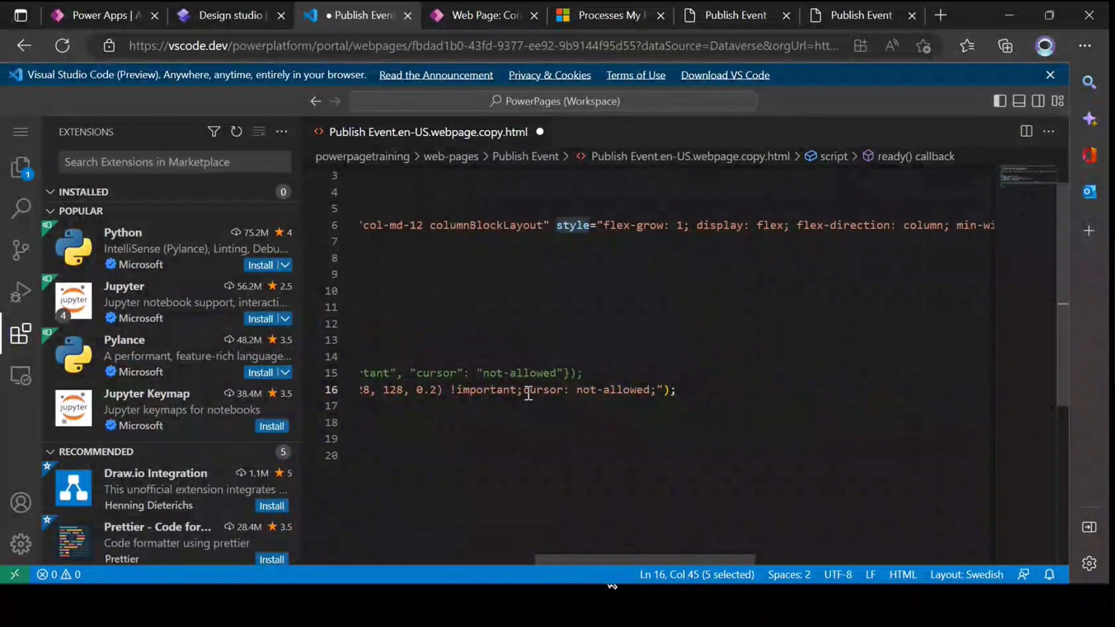
left_click(630, 389)
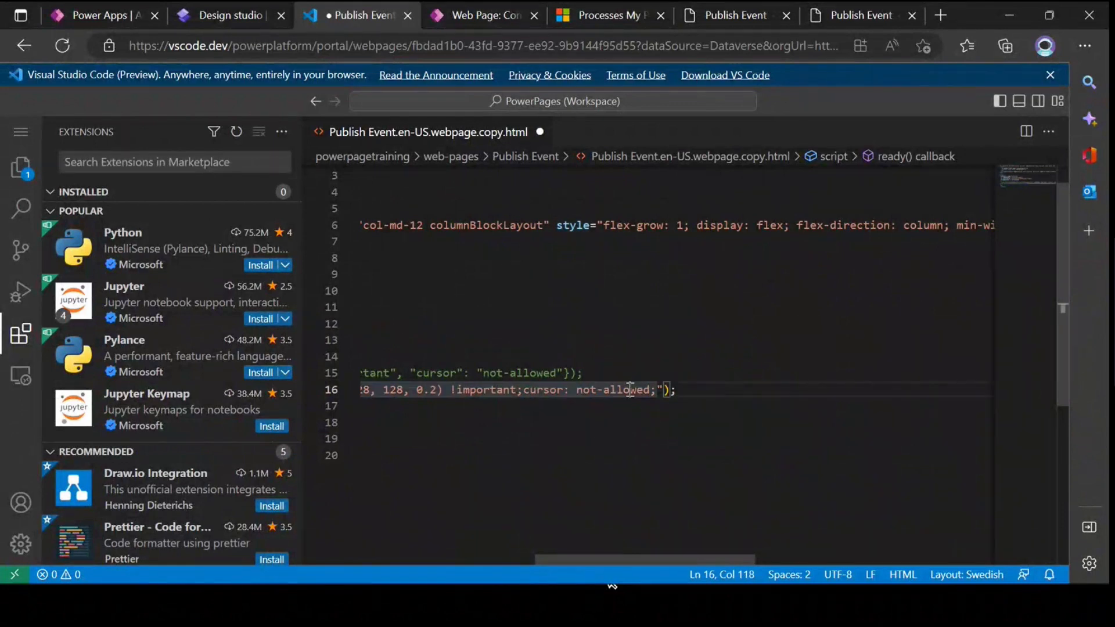
Save Publish Event.en-US.webpage.copy.html and sync the code edits into the design studio
left_click(733, 292)
key("ctrl+s")
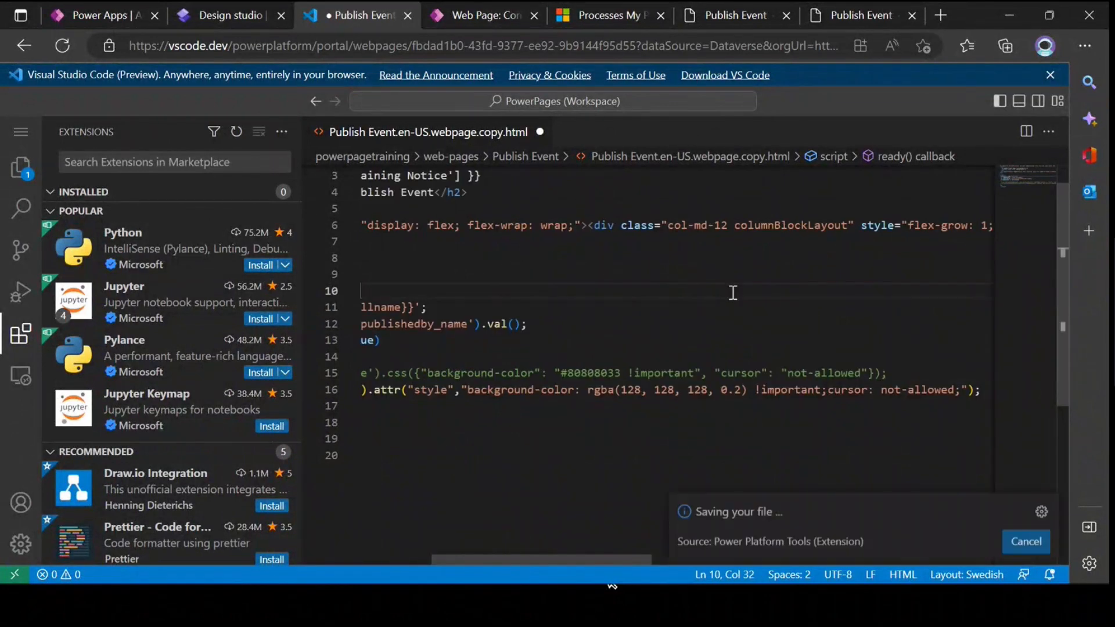
left_click(227, 17)
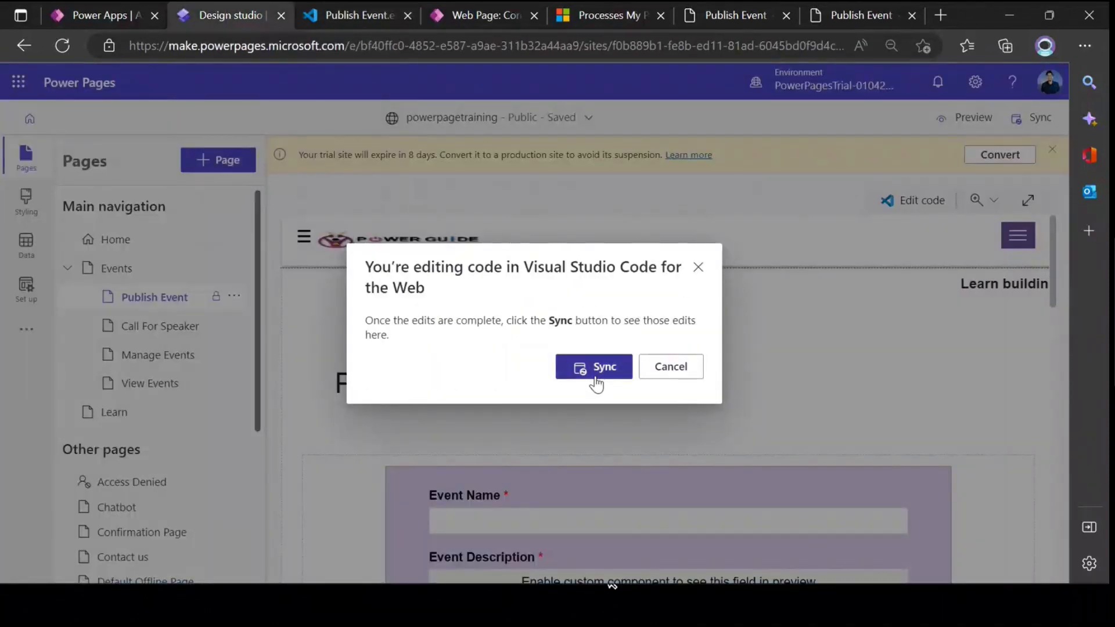
left_click(594, 375)
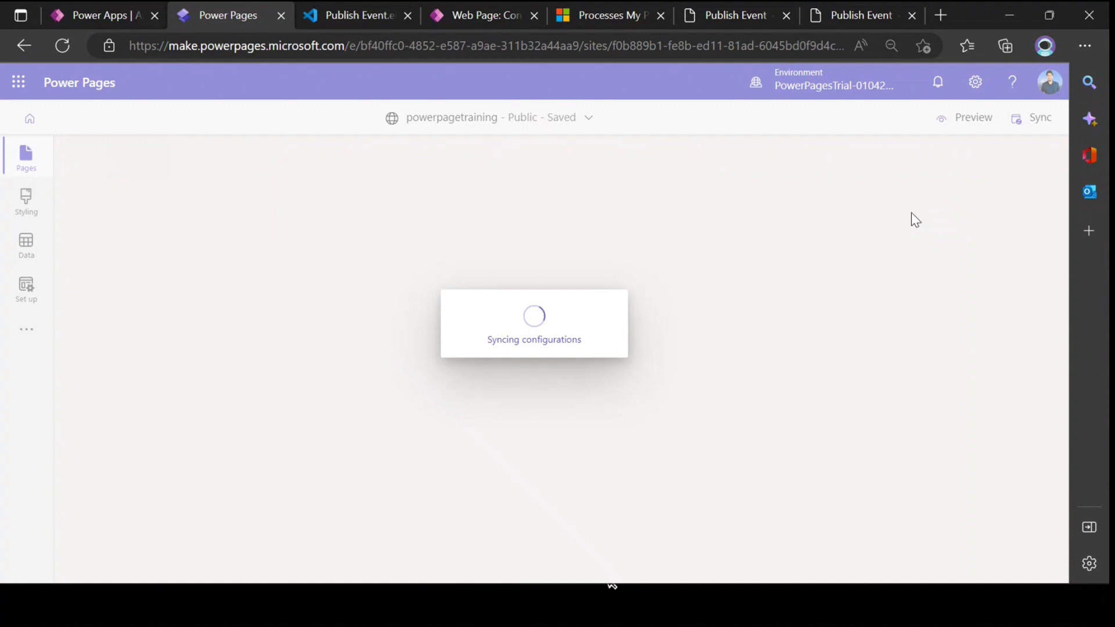
Preview the site at desktop size and examine the Published By field's styling on the Publish Event form
left_click(971, 123)
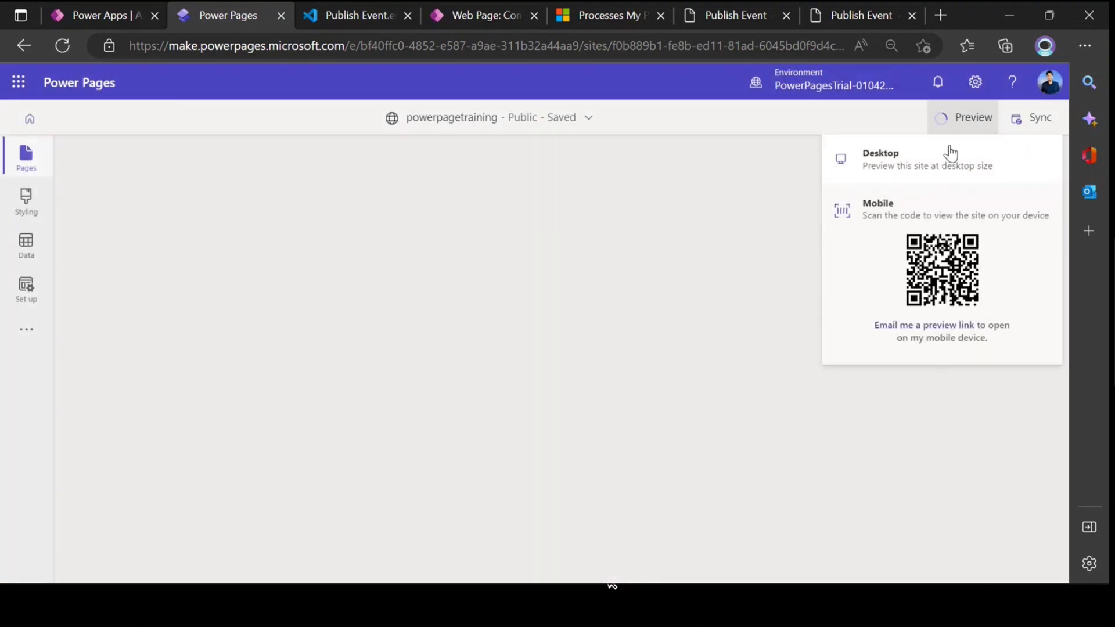
left_click(904, 181)
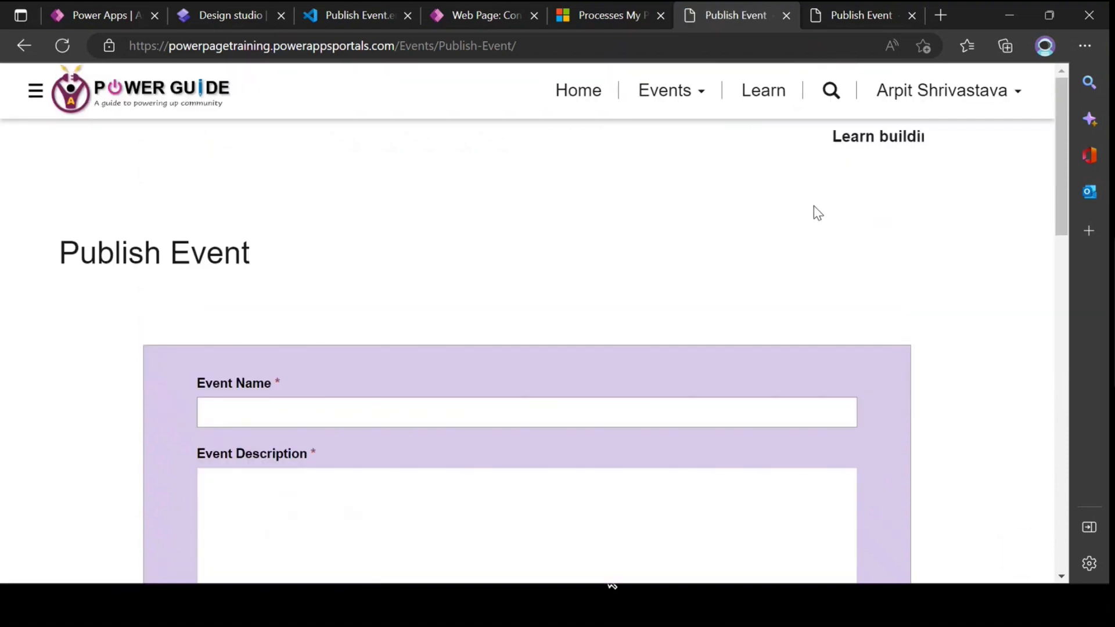
scroll(816, 210, "down", 3)
scroll(814, 203, "down", 8)
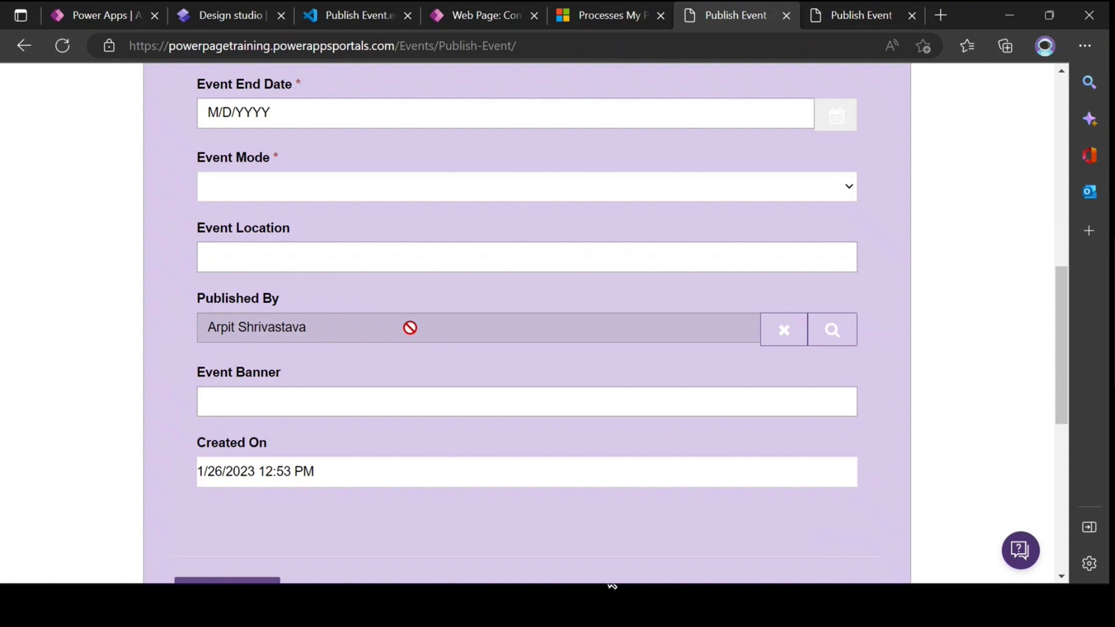
scroll(410, 328, "up", 15)
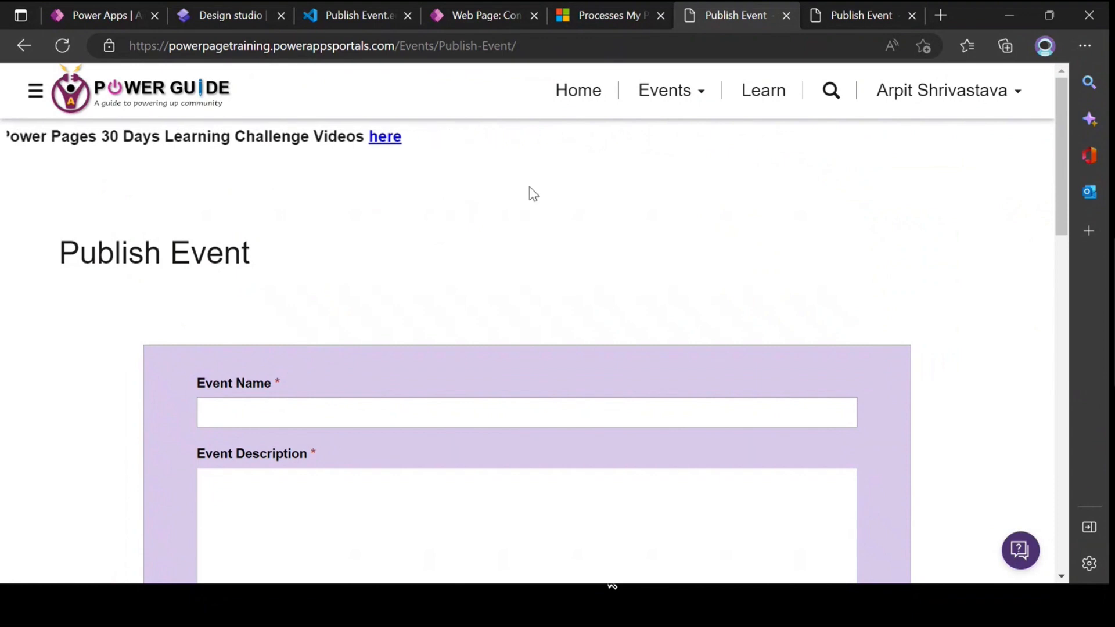
View the Publish Event page's source and open its linked bootstrap.min.css stylesheet
right_click(527, 154)
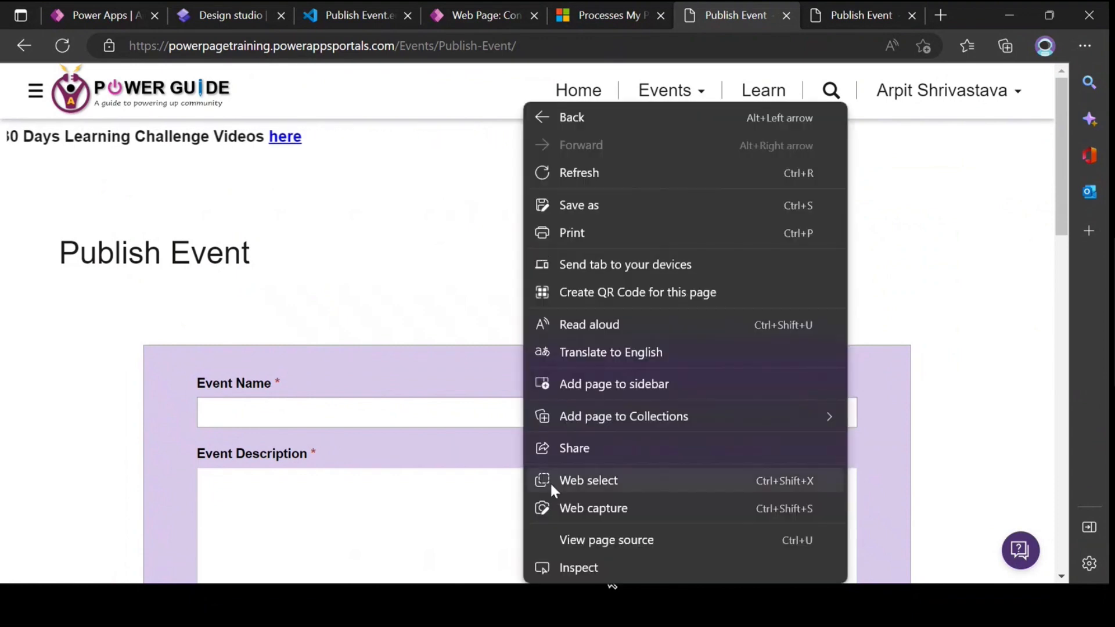
left_click(572, 540)
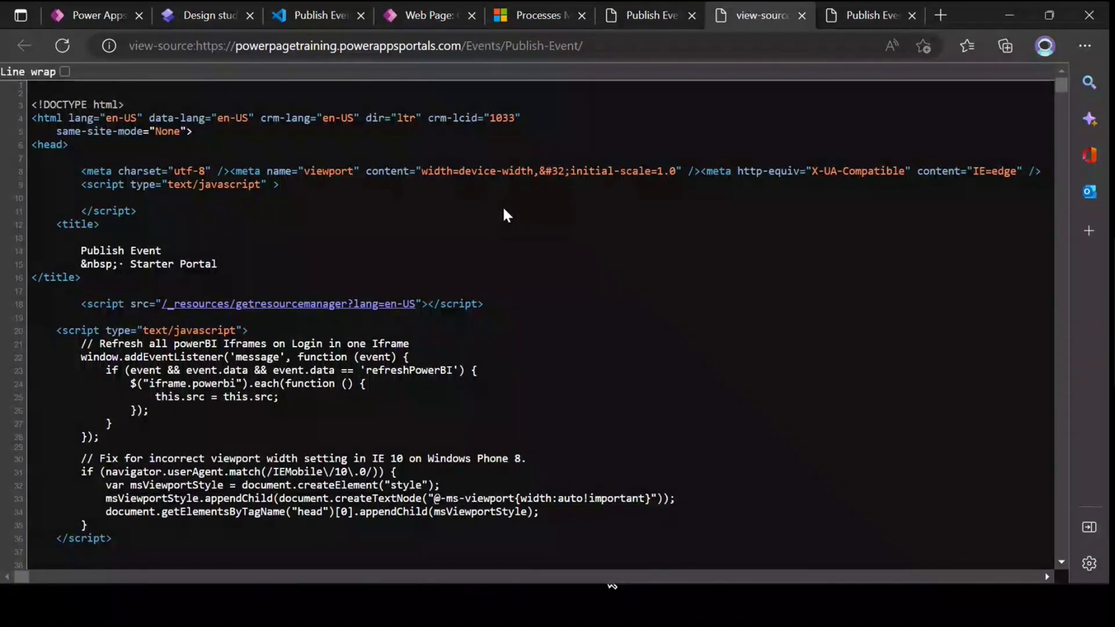
scroll(504, 211, "down", 1)
scroll(503, 216, "down", 5)
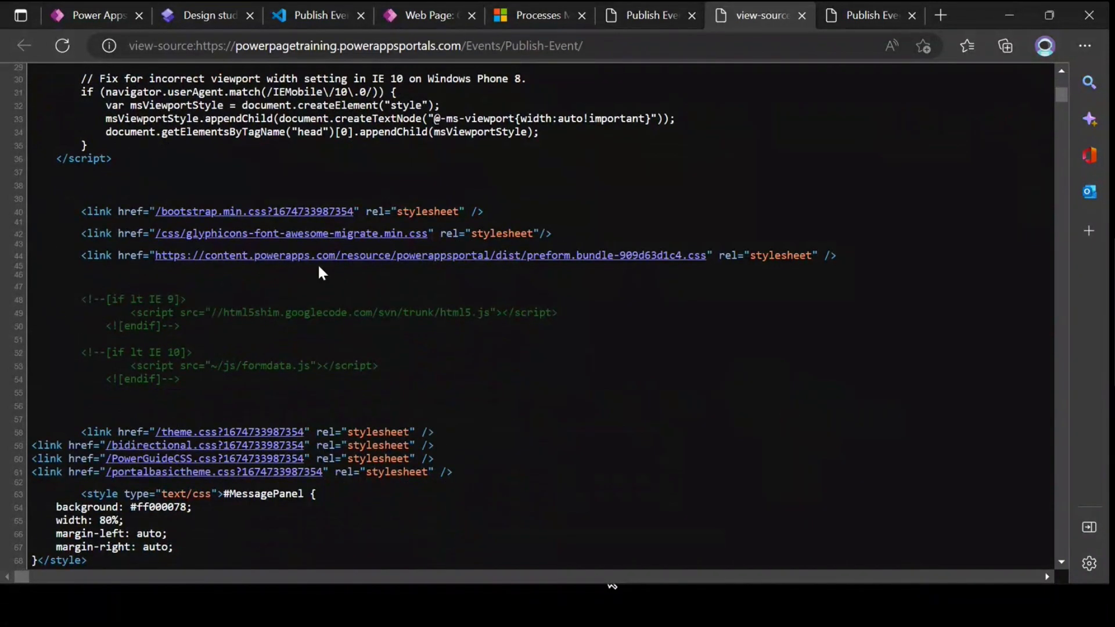
left_click(284, 214)
Highlight the Bootstrap version in the header comment of bootstrap.min.css
mouse_move(21, 95)
left_mouse_down()
mouse_move(127, 104)
mouse_move(126, 95)
mouse_move(26, 96)
left_mouse_up()
left_click(127, 94)
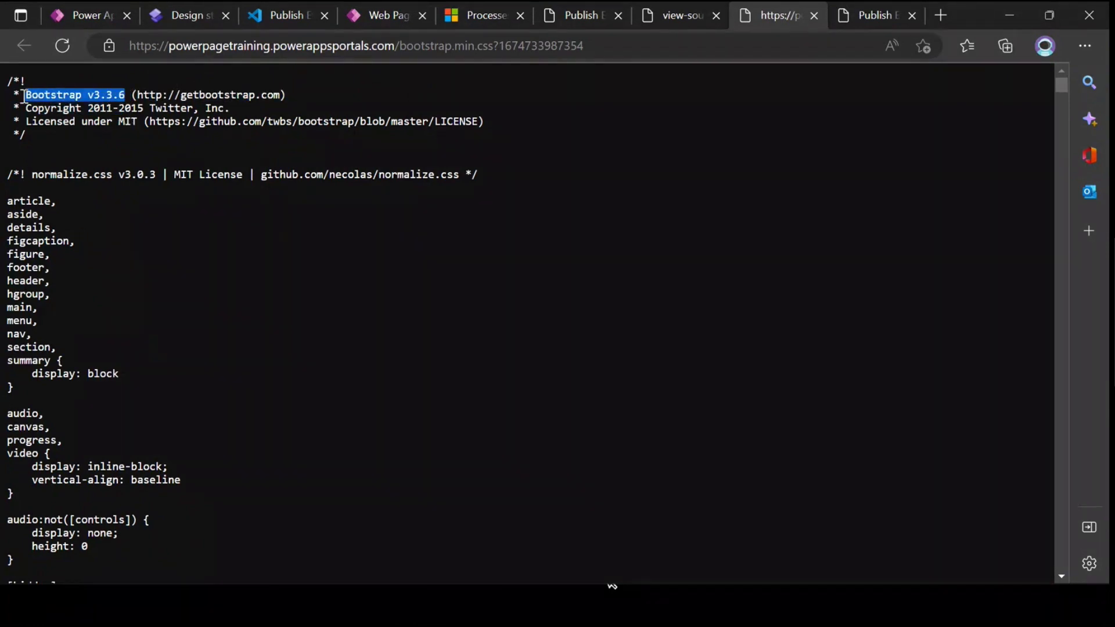
left_click(280, 172)
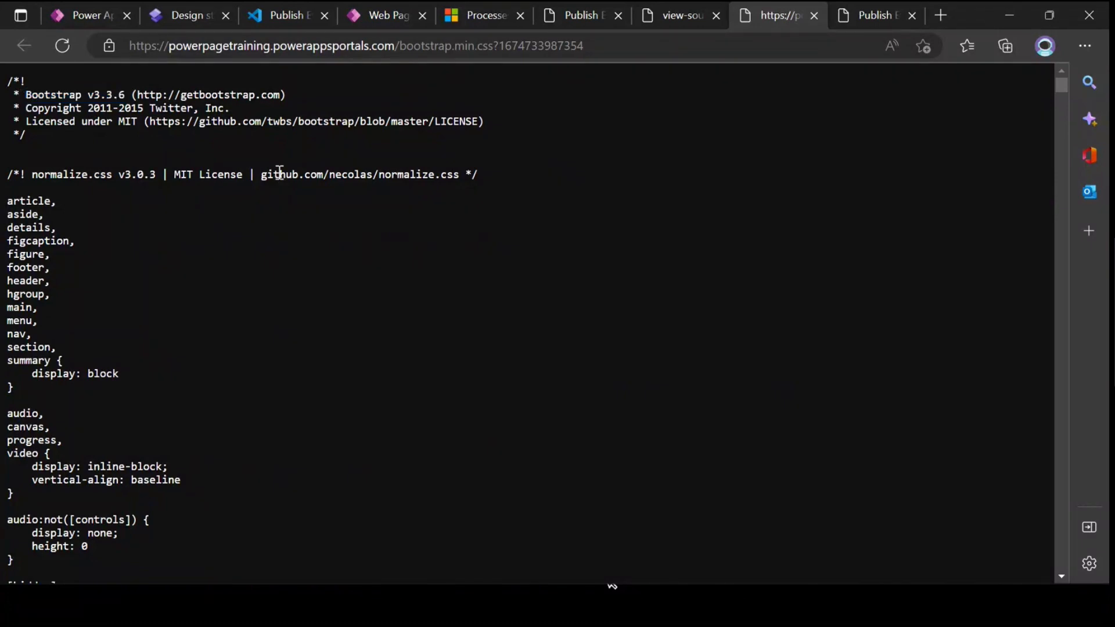
left_click_drag(131, 94, 30, 88)
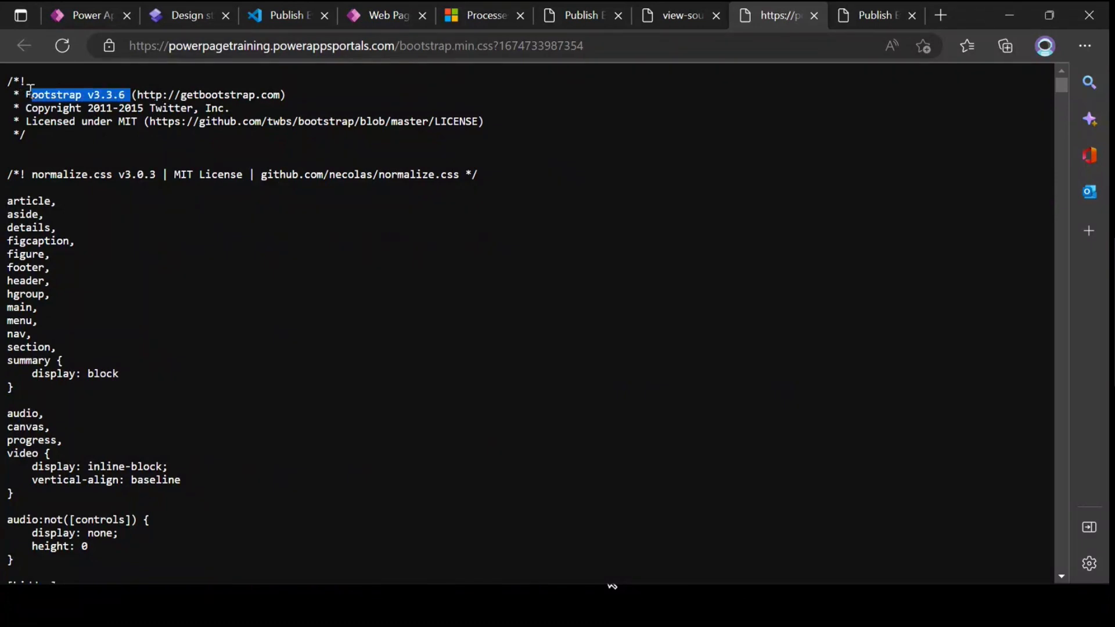
left_click(195, 197)
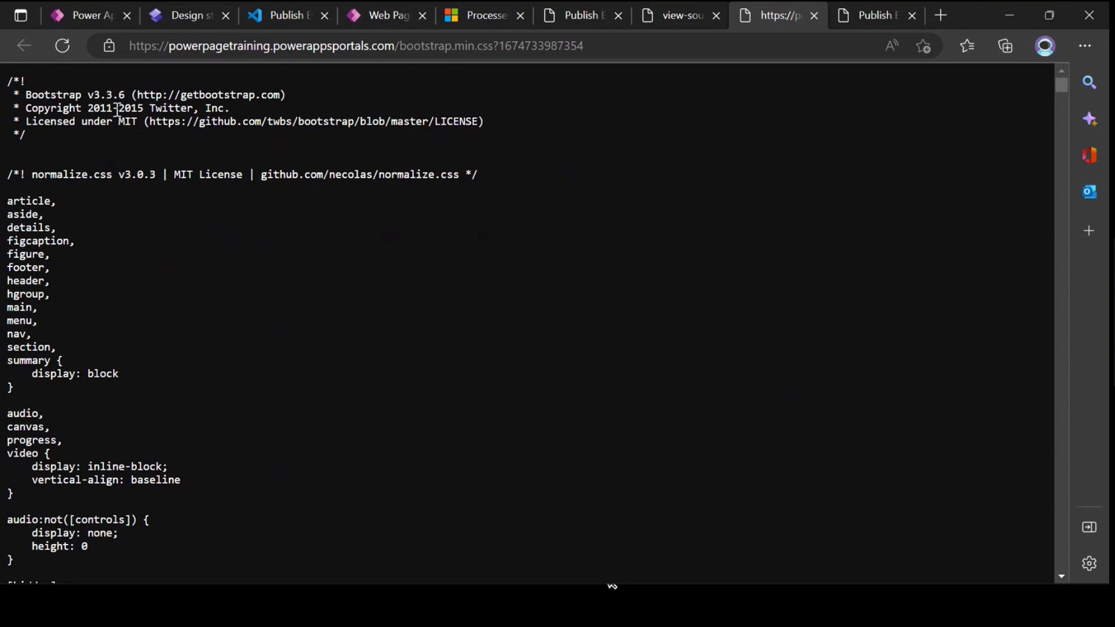
left_click_drag(125, 95, 26, 94)
left_click(174, 132)
left_click_drag(128, 94, 26, 94)
left_click(122, 148)
Look over the live Publish Event form once more, and return to the Publish Event web page record in Portal Management
left_click(670, 16)
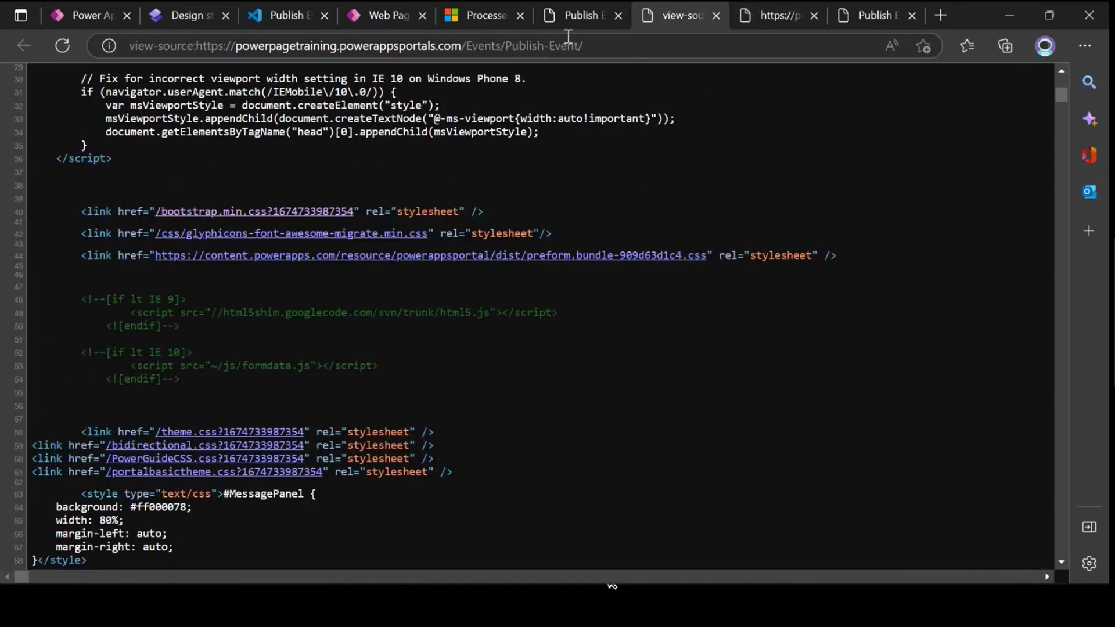
left_click(570, 13)
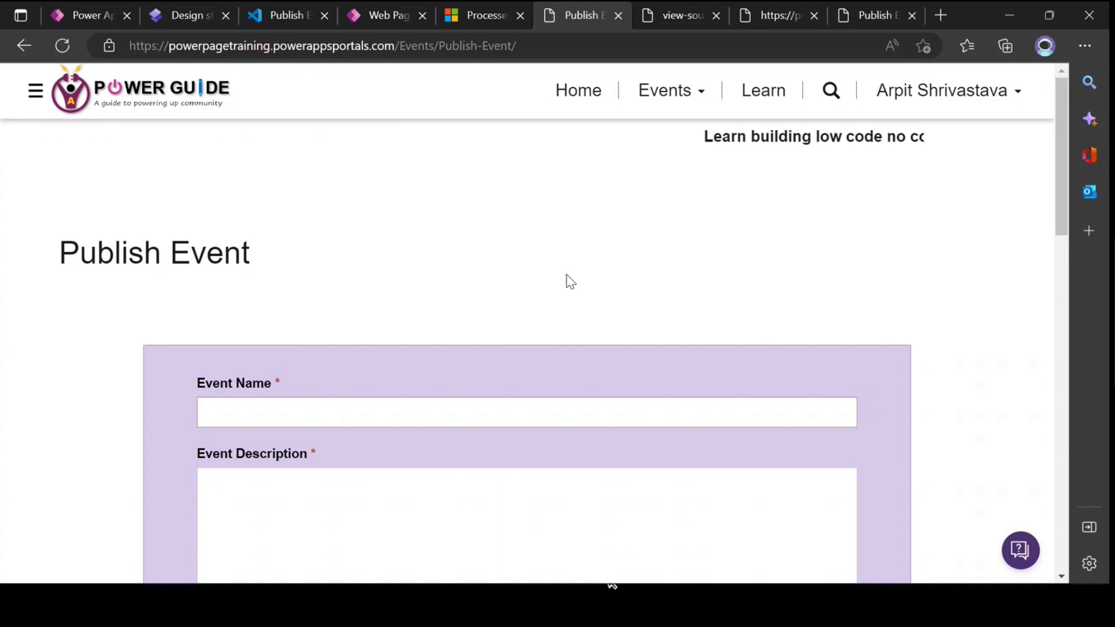
scroll(554, 248, "down", 4)
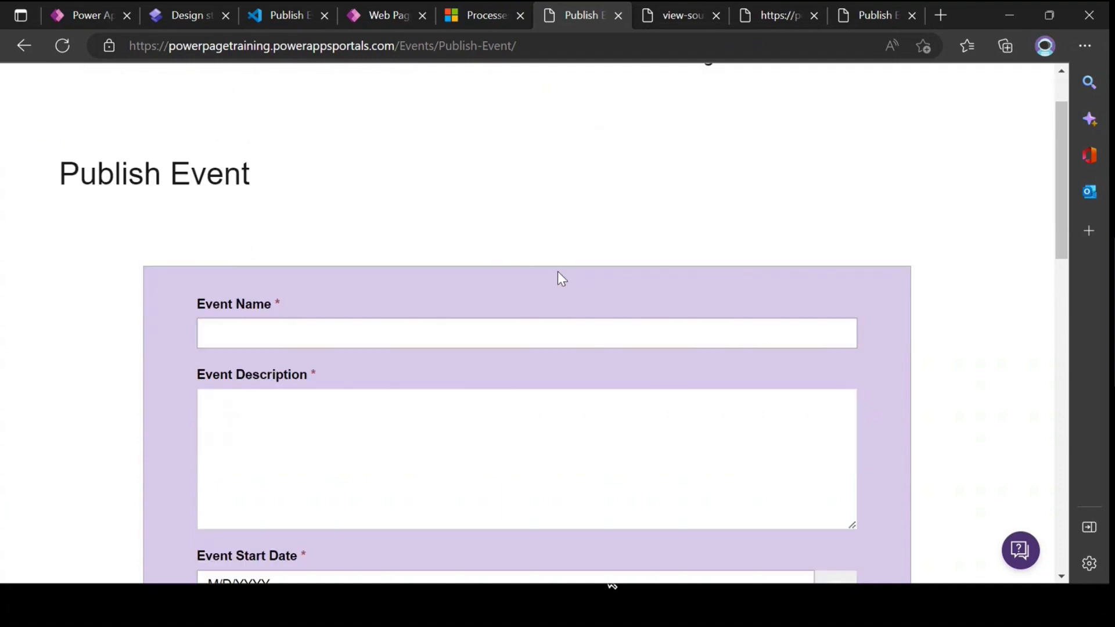
scroll(443, 292, "down", 2)
scroll(444, 292, "down", 7)
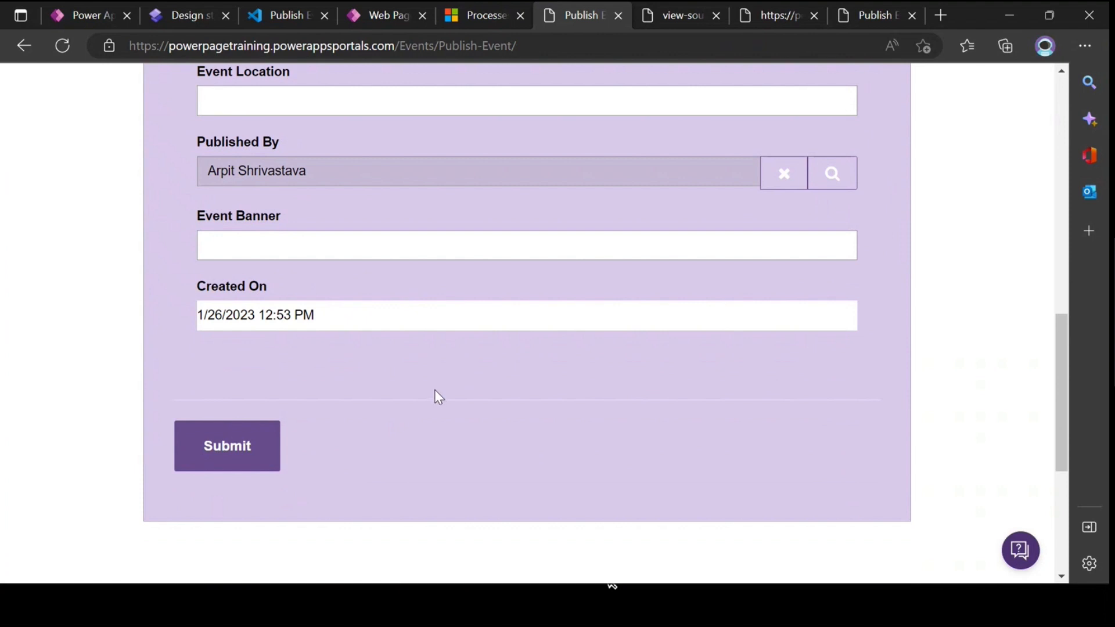
scroll(440, 394, "up", 13)
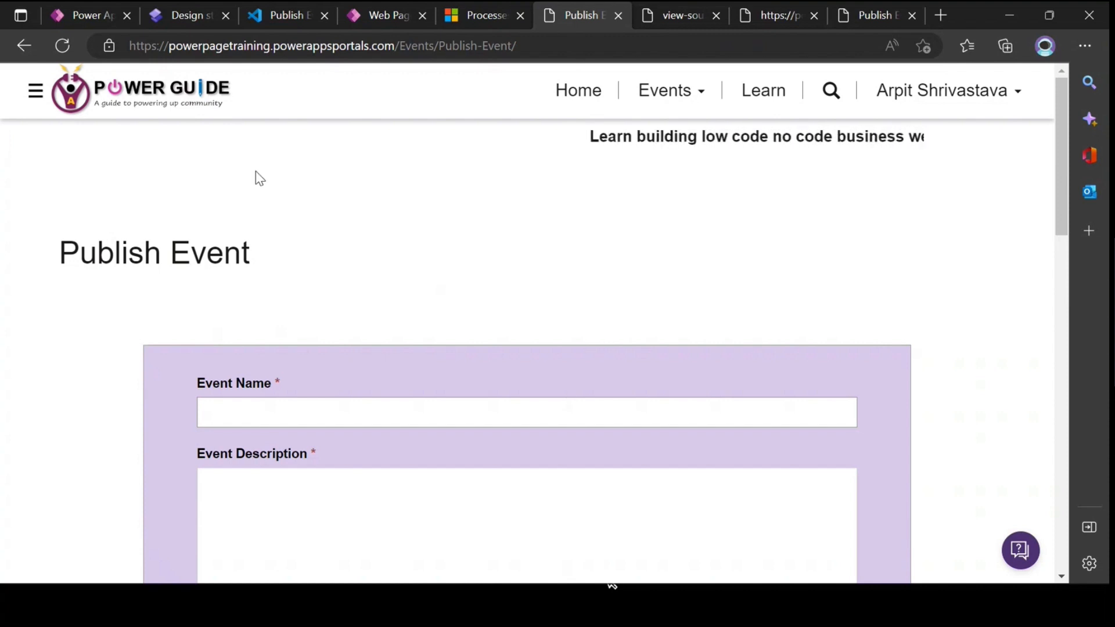
left_click(407, 11)
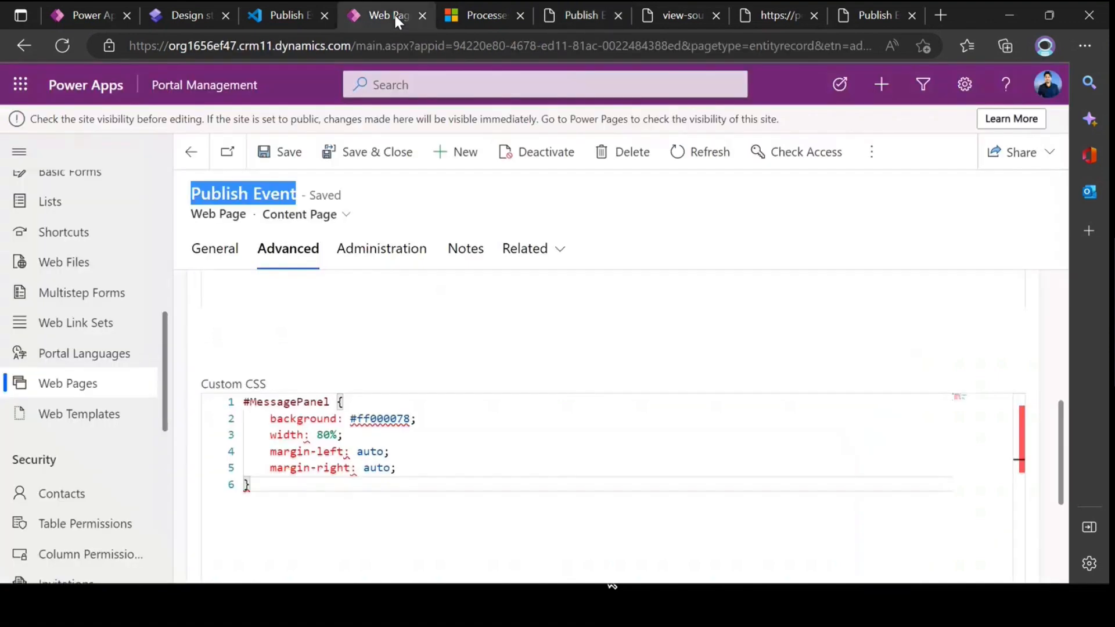
Bring up the Publish Event page's Custom Javascript editor, and open the list of web templates in Portal Management
scroll(296, 333, "down", 5)
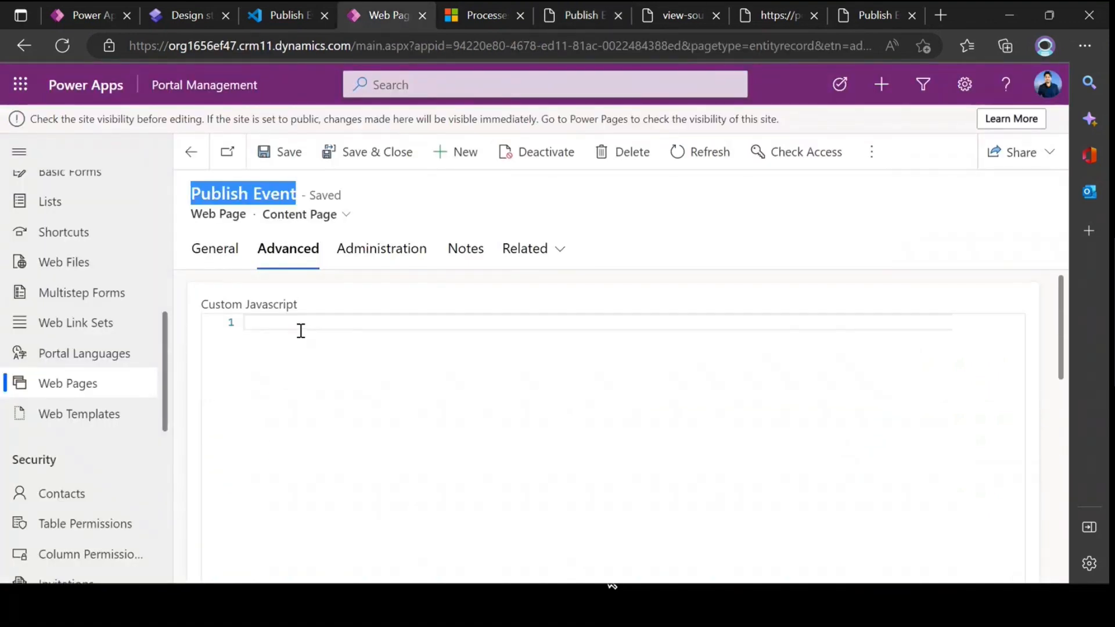
scroll(99, 365, "up", 3)
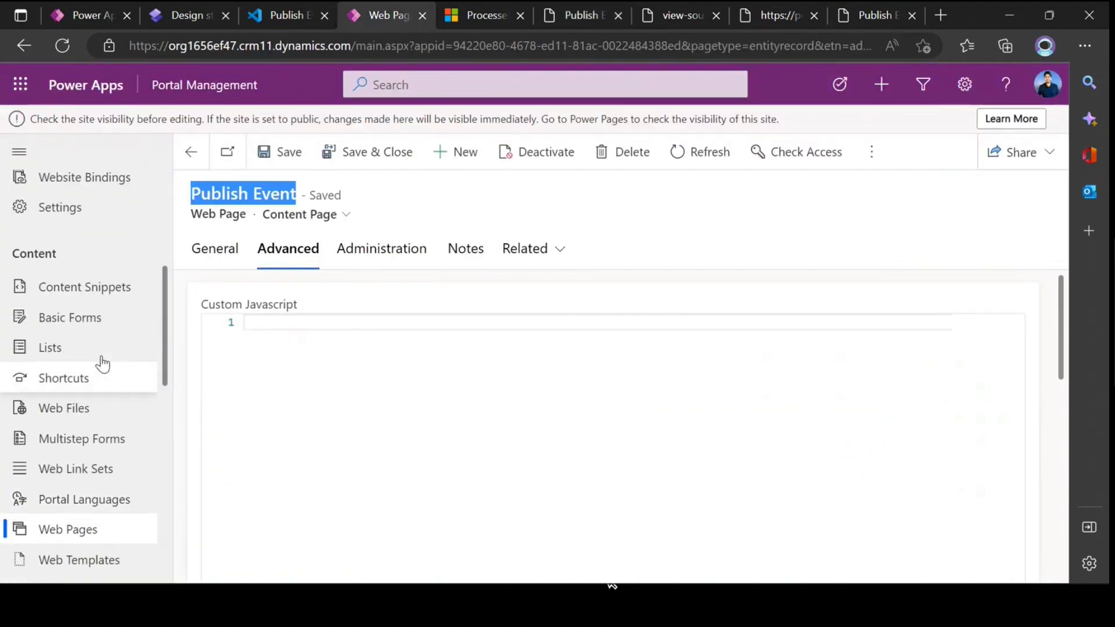
scroll(103, 364, "up", 5)
scroll(87, 478, "down", 3)
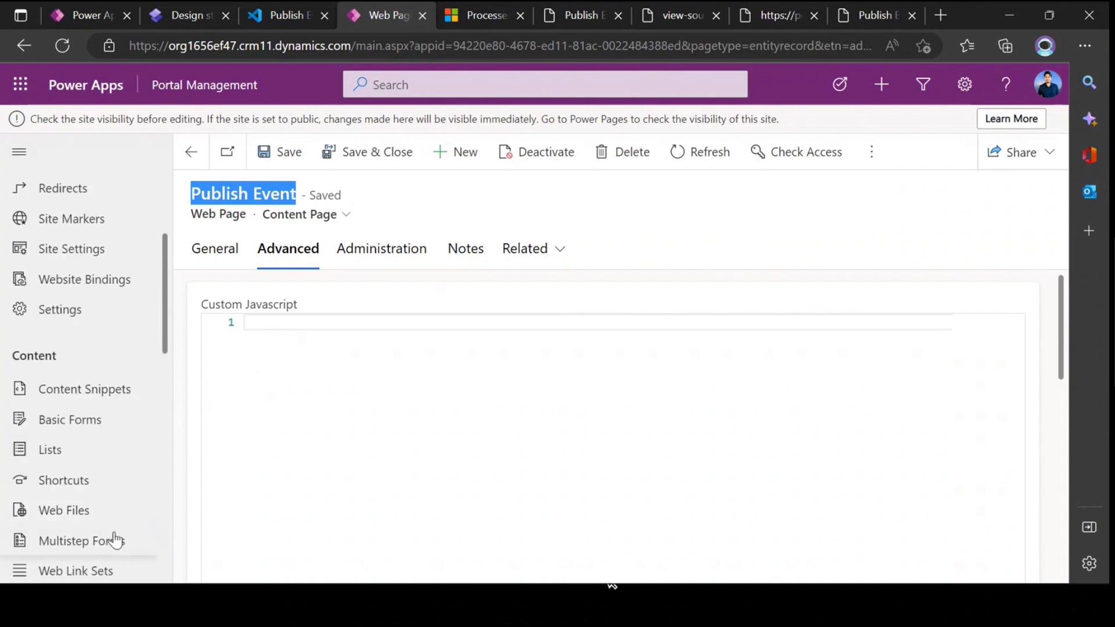
scroll(116, 539, "down", 3)
left_click(116, 476)
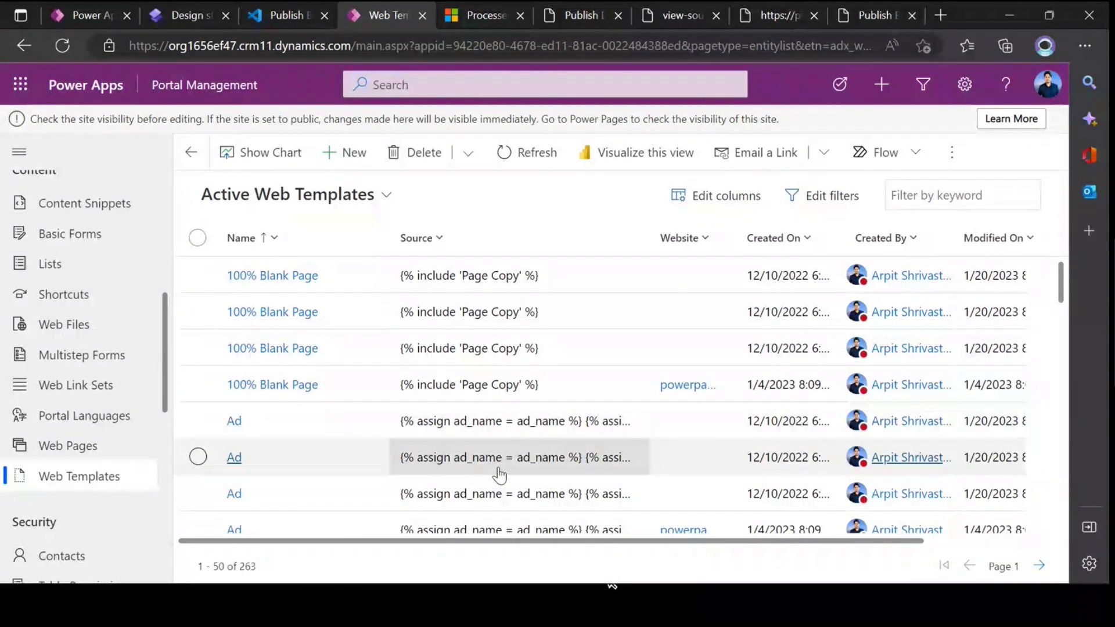
Filter the active web templates by "hea" and open the Header template belonging to the powerpagetraining website
left_click(950, 208)
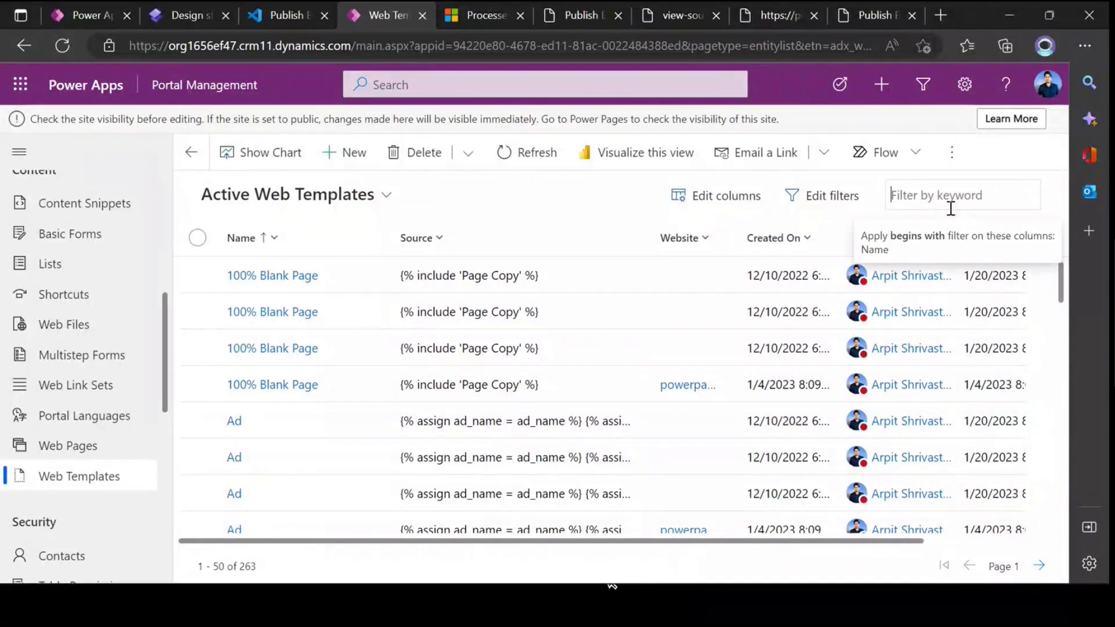
type("hea")
key("Return")
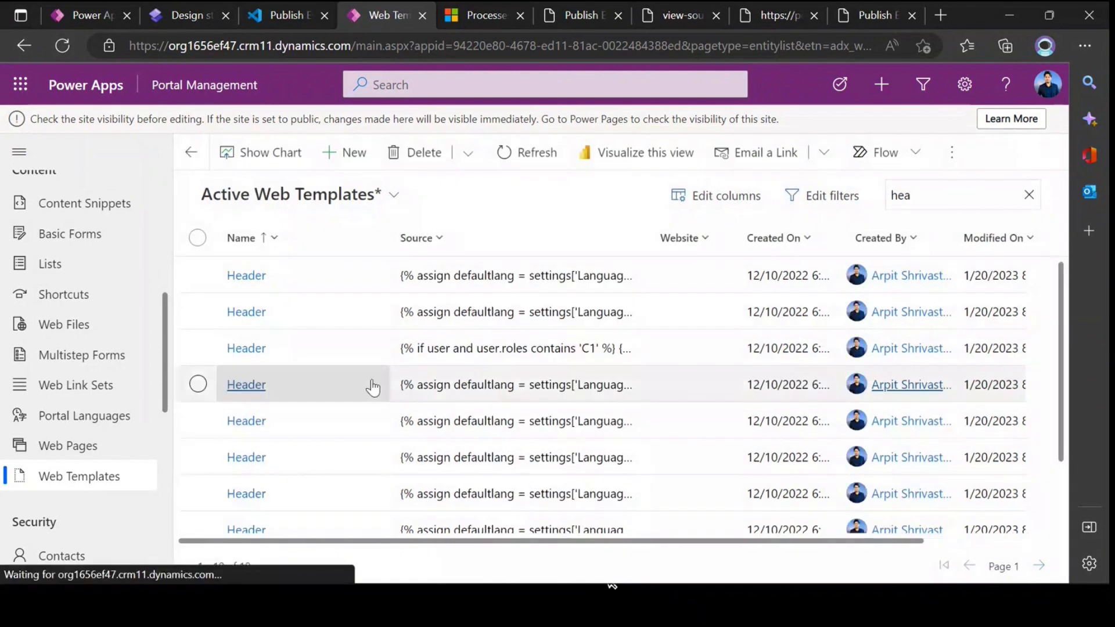
scroll(325, 464, "down", 1)
left_click(248, 517)
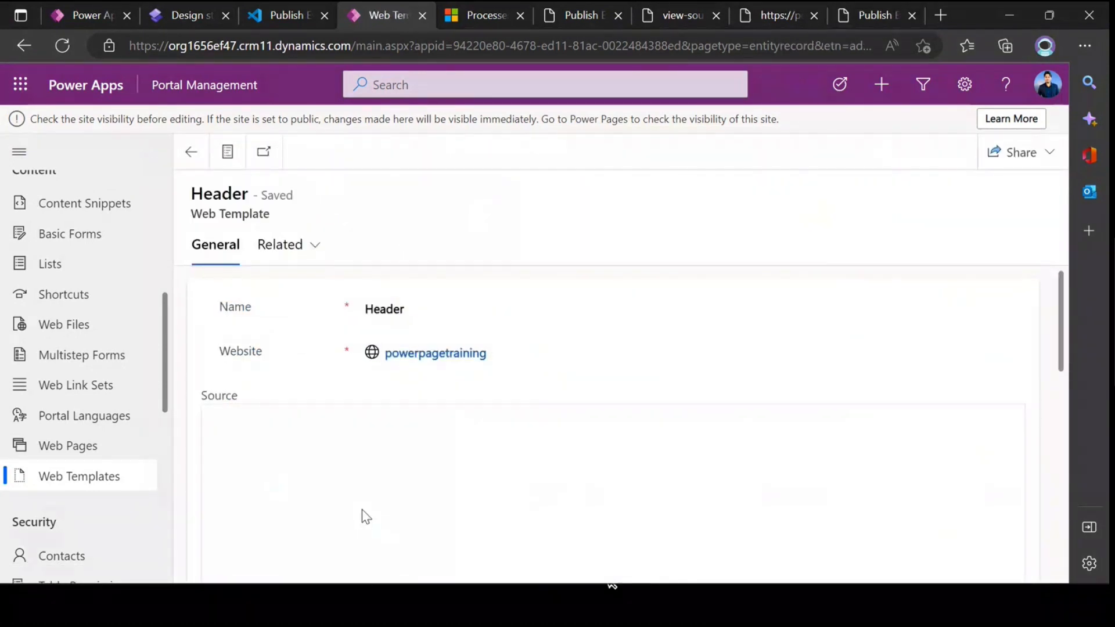
Highlight the word fontawesome in the stylesheet link on line 1 of the Header template's source
left_click(350, 462)
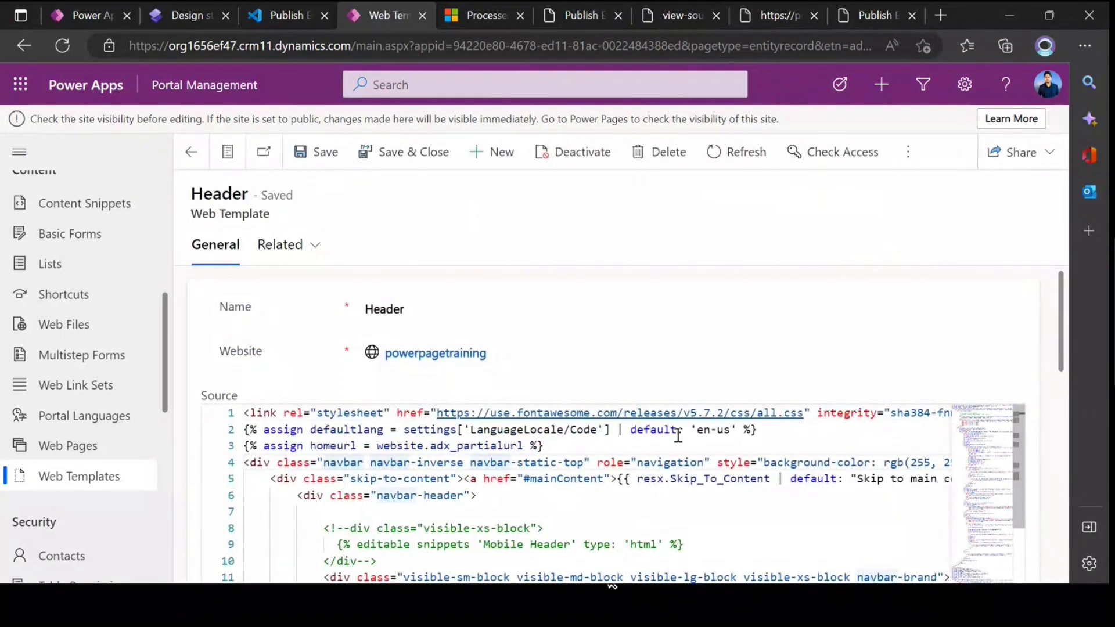
left_click_drag(395, 411, 601, 412)
left_click(604, 429)
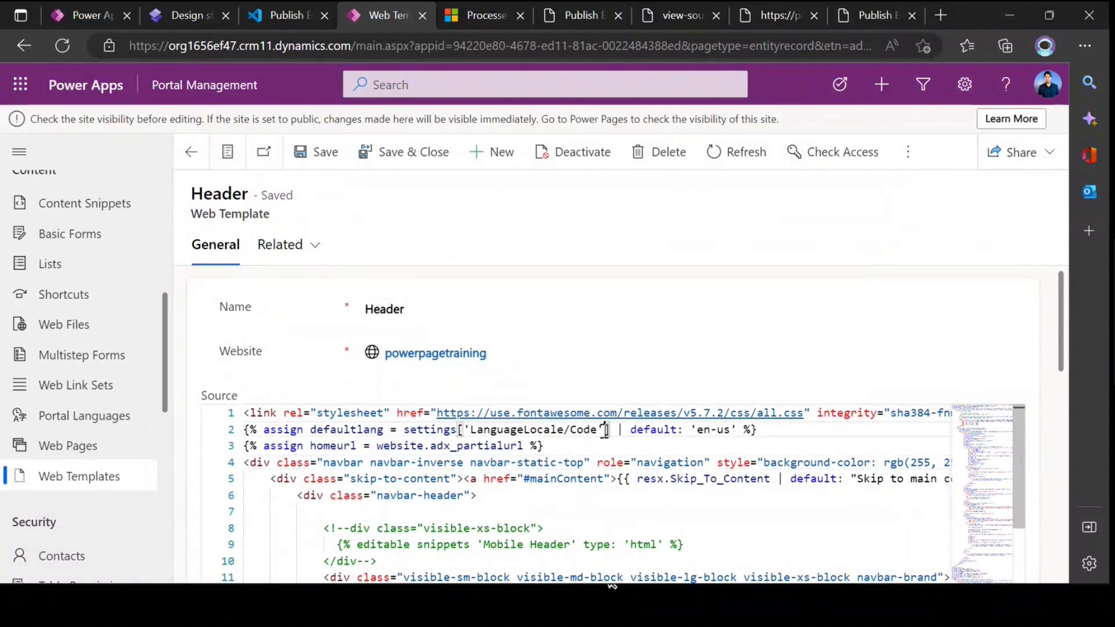
double_click(540, 413)
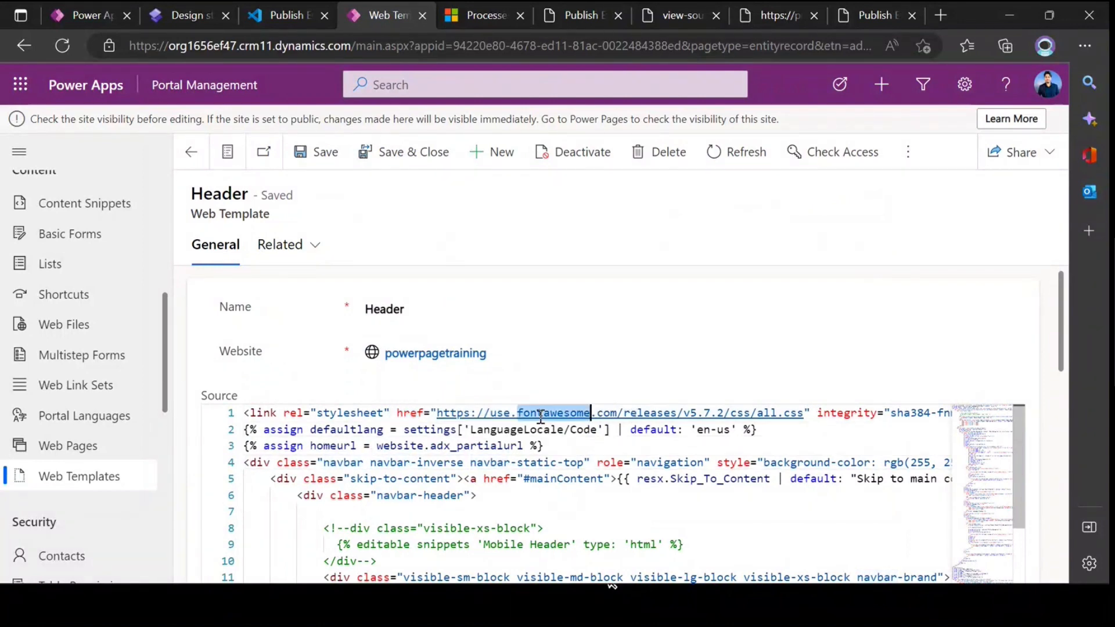
left_click(586, 464)
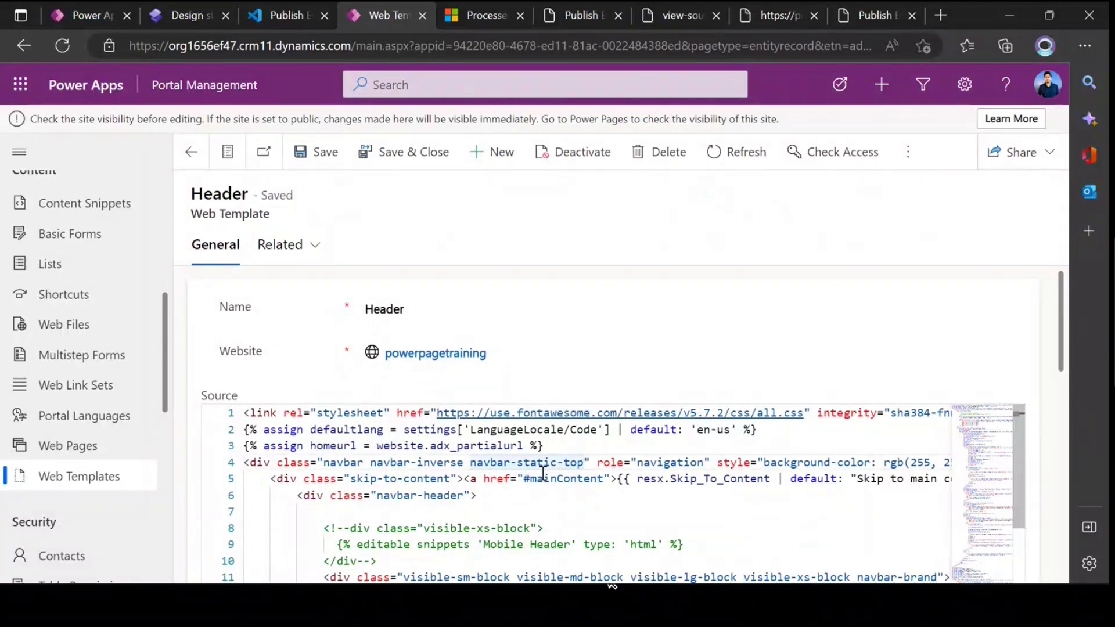
left_click_drag(245, 413, 613, 414)
left_click(497, 449)
left_click_drag(437, 414, 786, 413)
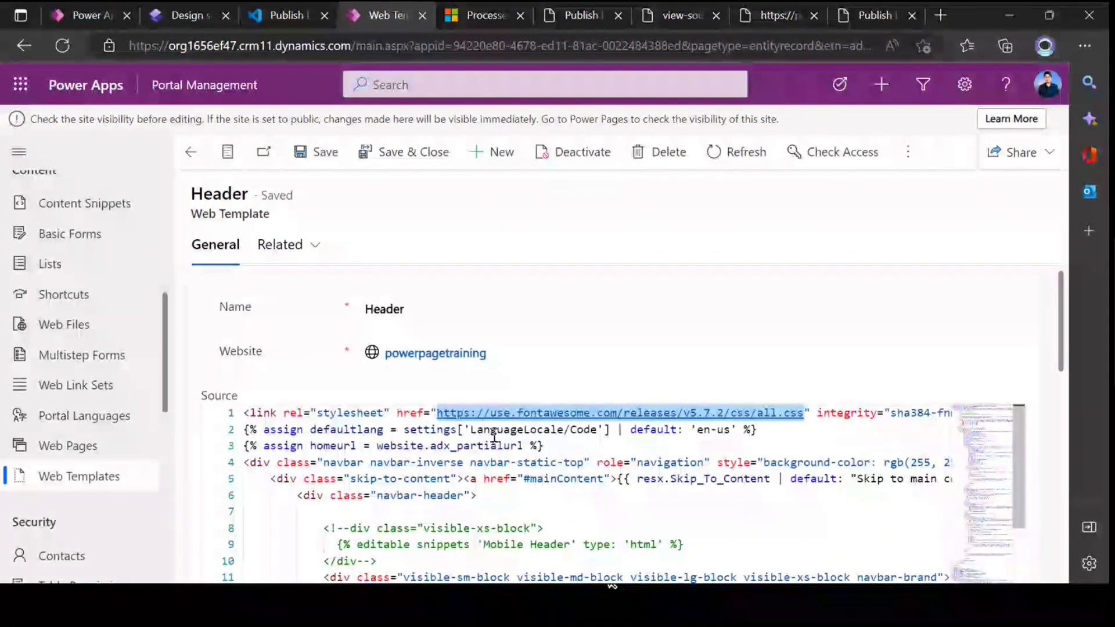
left_click(583, 433)
left_click(326, 414)
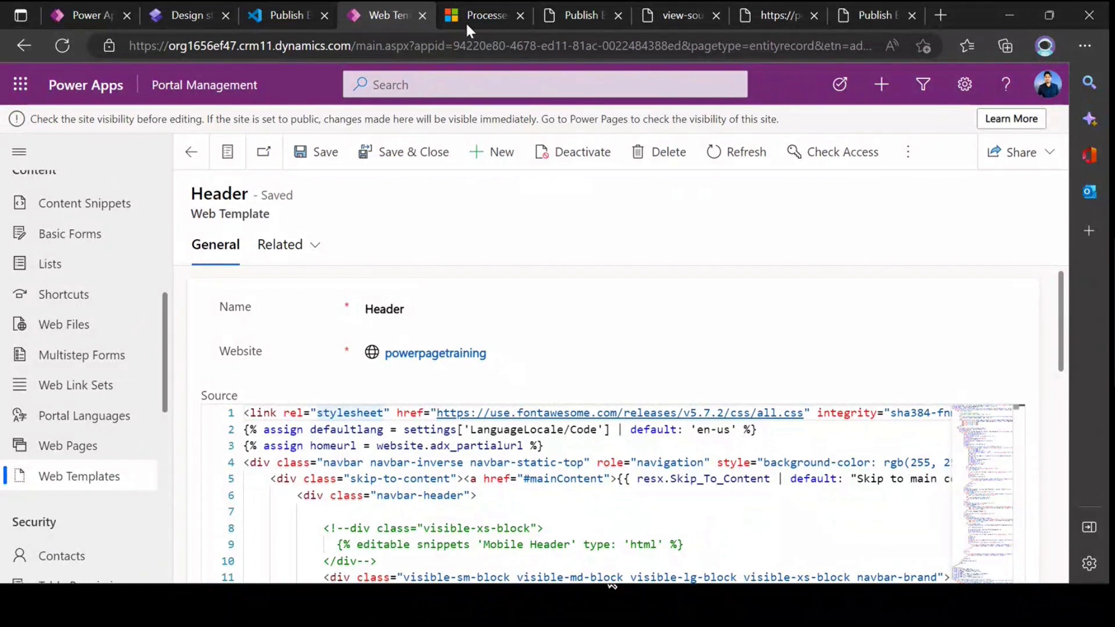
View the live Publish Event page, and return to the Header template to highlight its stylesheet reference on line 1
left_click(574, 13)
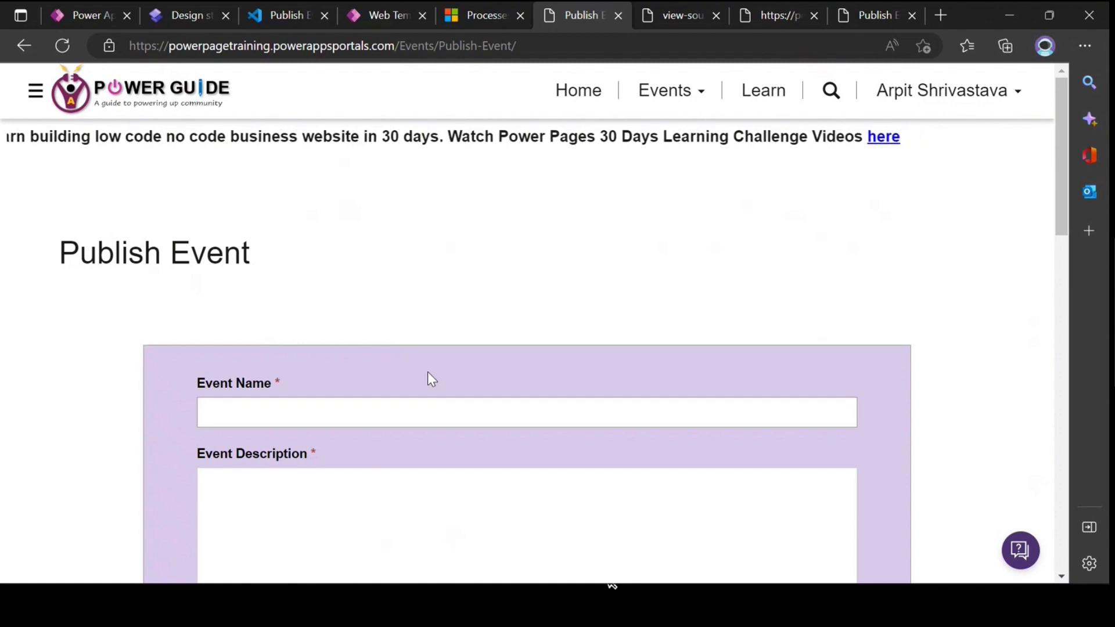
left_click(388, 16)
left_click_drag(285, 414, 535, 412)
left_click(554, 463)
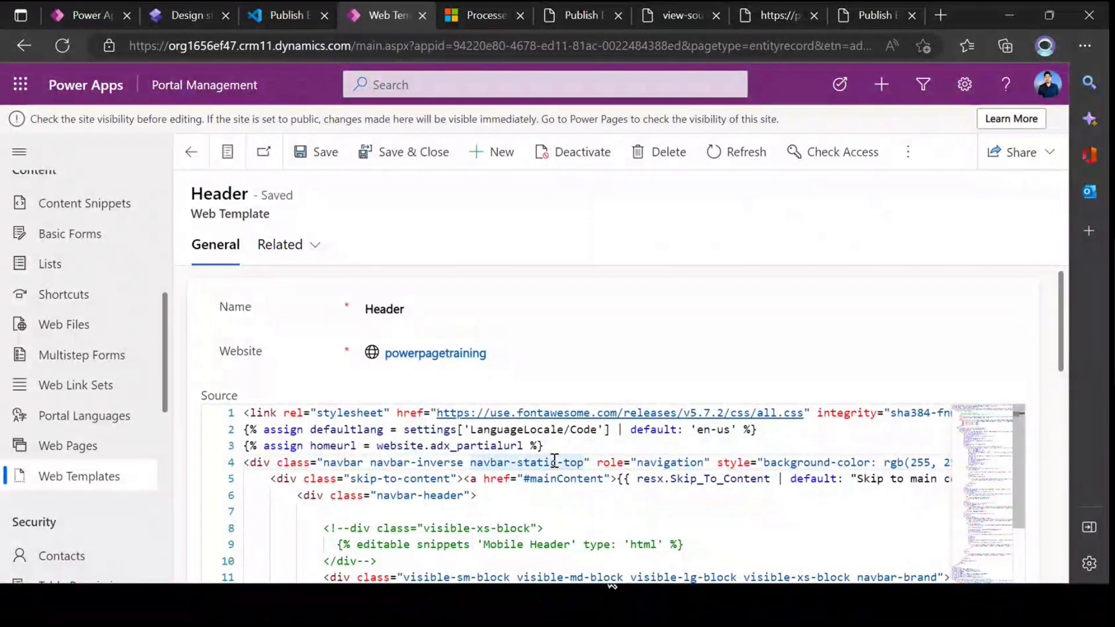
Return to the site's styling workspace in the design studio and open the CSS file management for the Purple theme
left_click(172, 16)
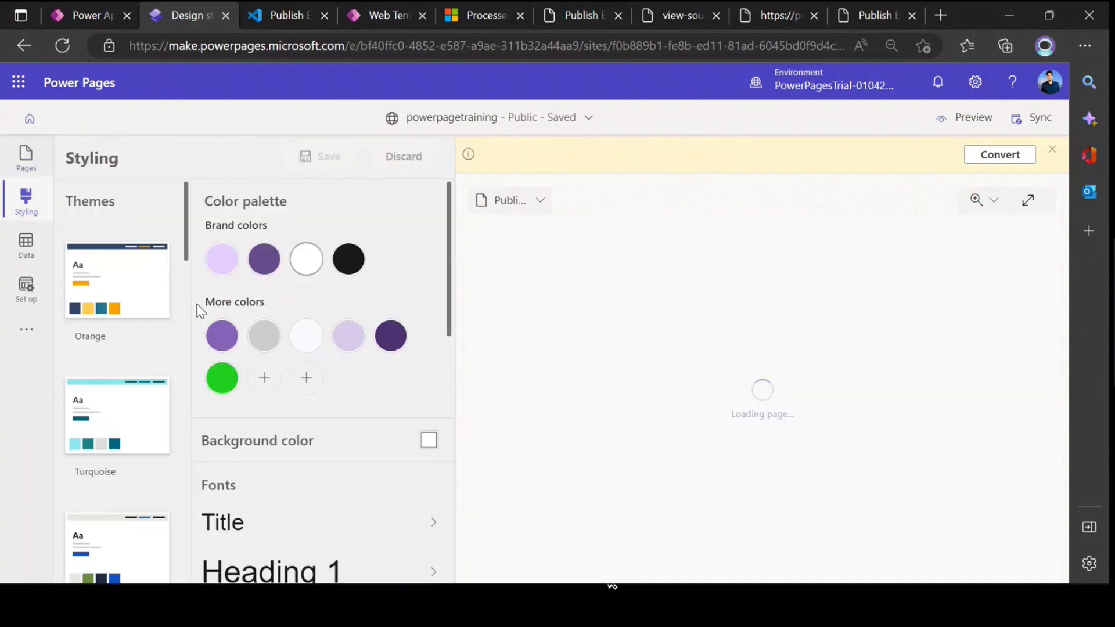
scroll(157, 381, "down", 3)
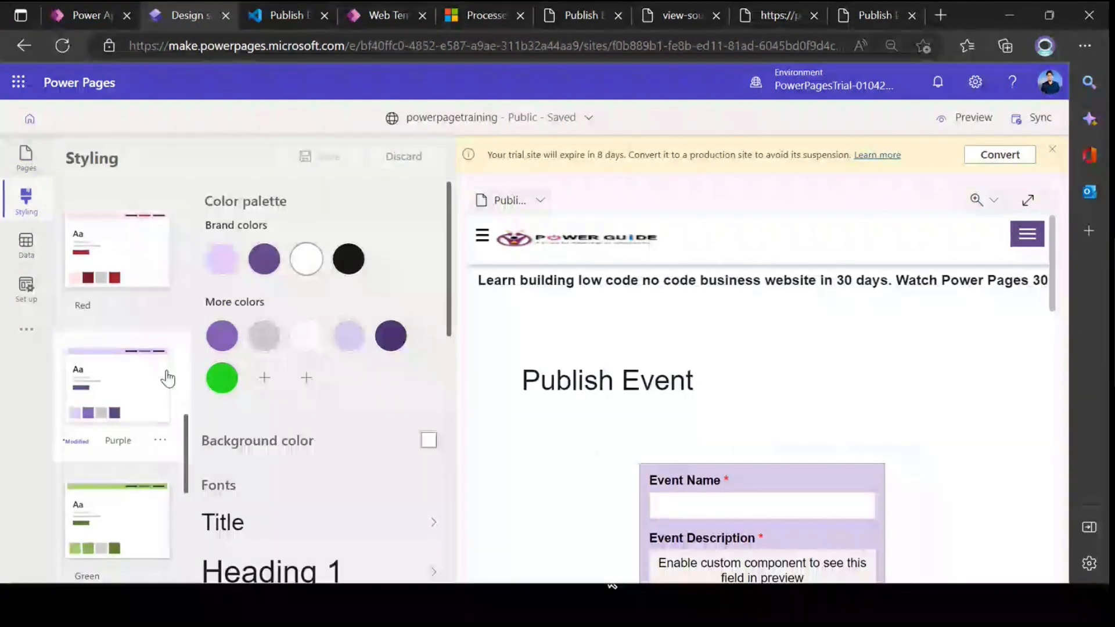
left_click(160, 440)
left_click(215, 493)
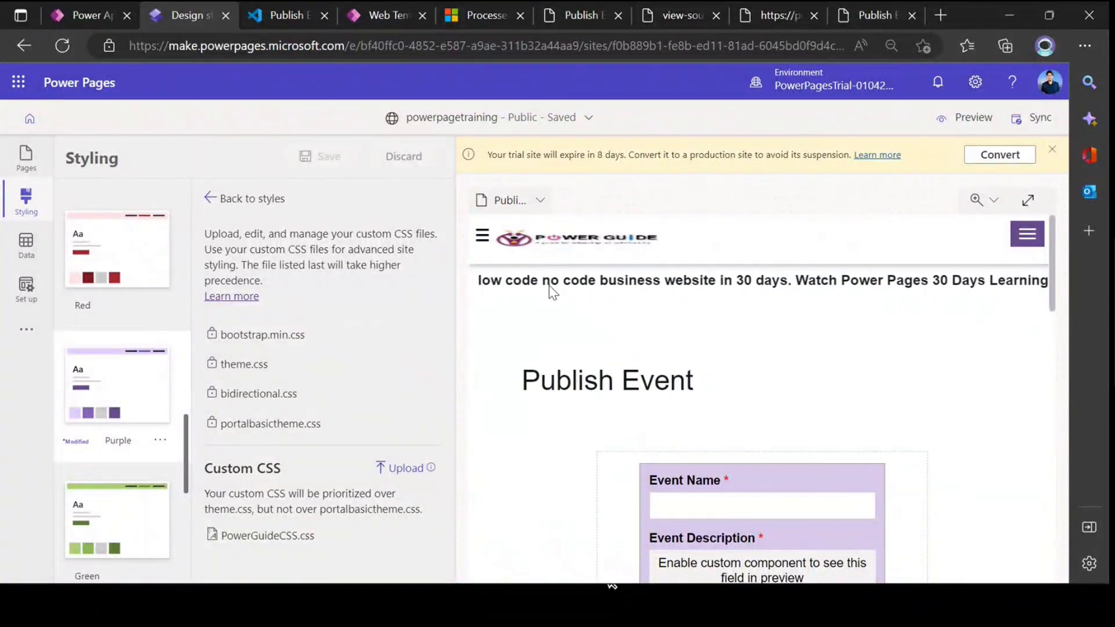
Switch to the running PowerPoint slide show
key("alt+Tab")
key("alt+Tab")
key("alt+Tab")
key("alt+Tab")
key("alt+Tab")
key("alt+Tab")
key("alt+Tab")
key("alt+Tab")
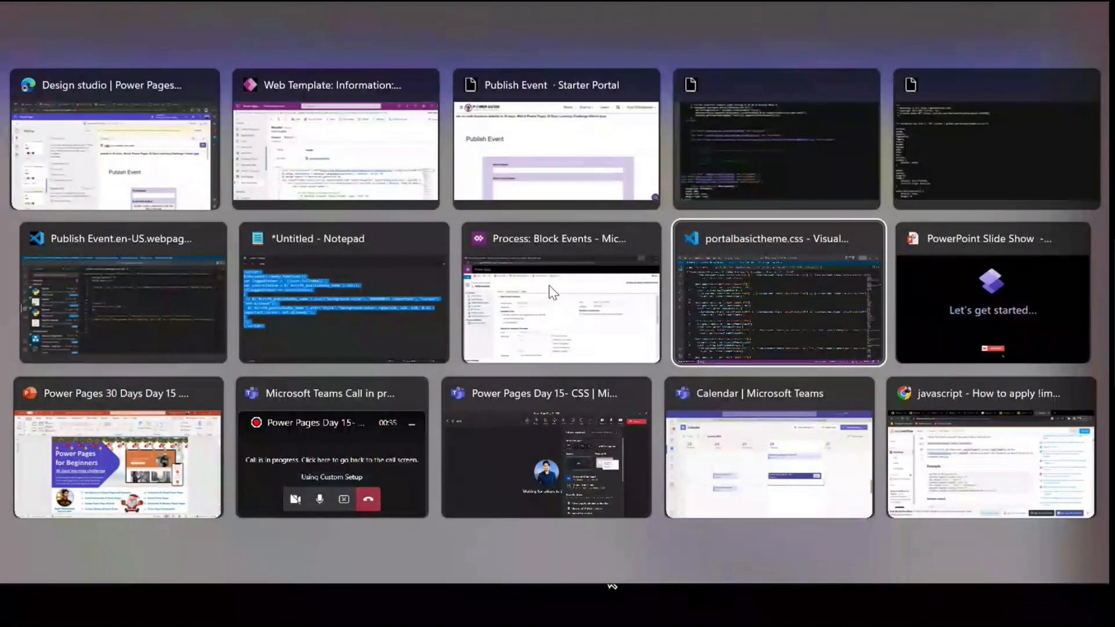
key("alt+Tab")
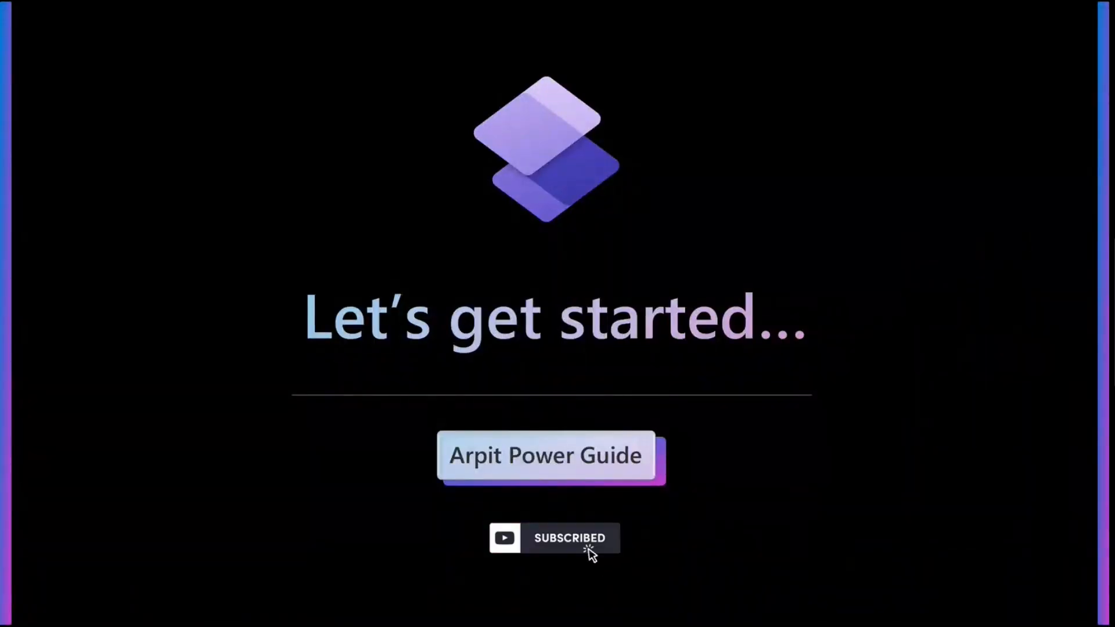